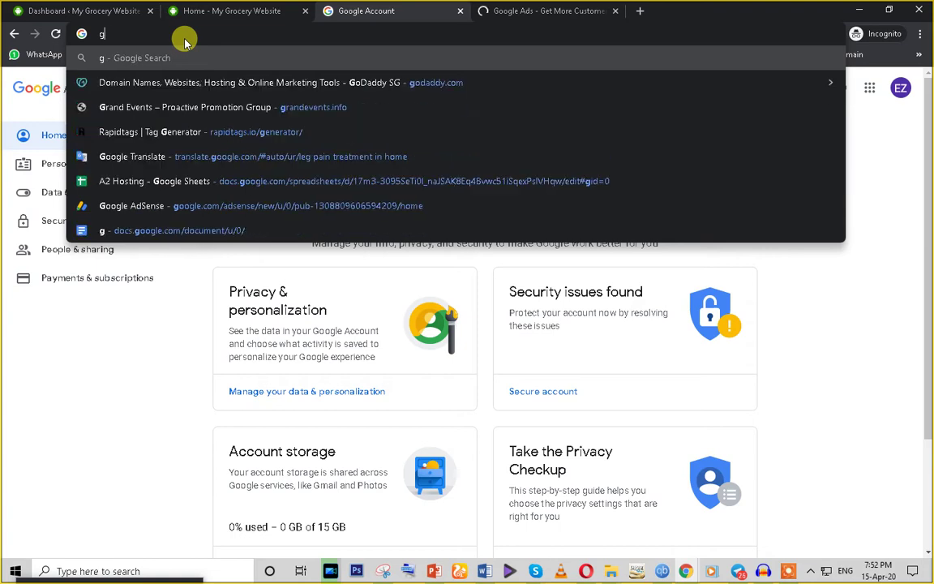
key(BackSpace)
Step: Go to analytics.google.com by typing 'ana' in the address bar and accepting the suggestion
text(ana)
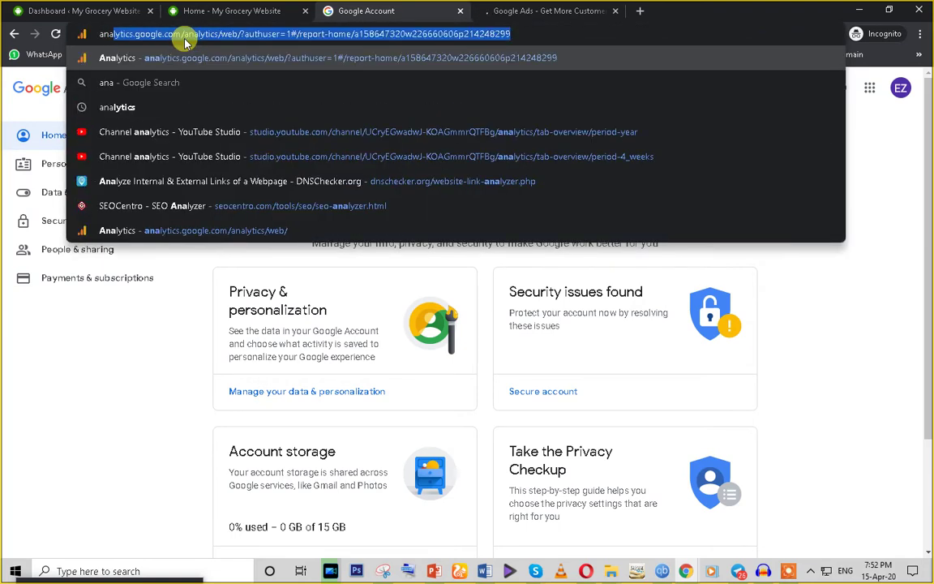
key(Return)
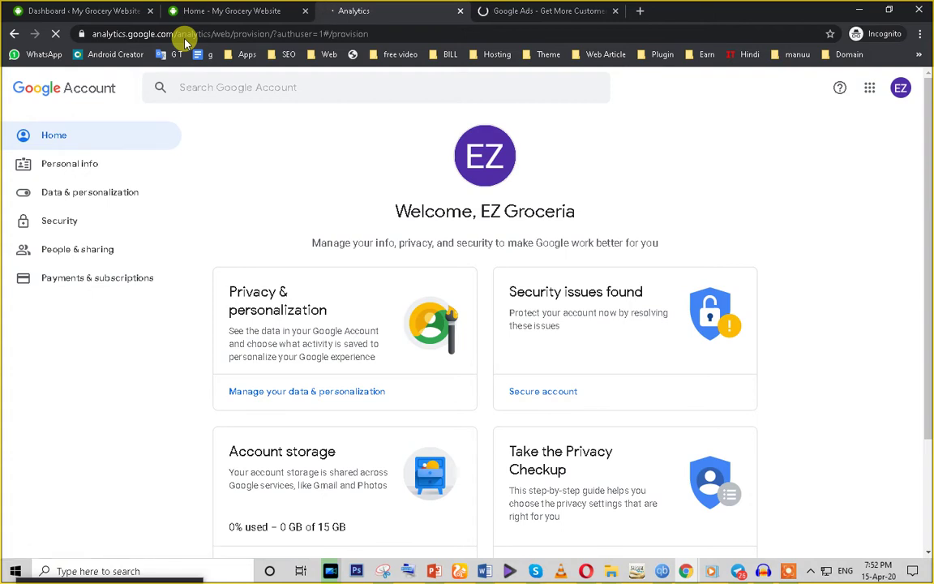
Step: Check the Google Ads signup email field, clear it, and return to the Analytics tab
click(519, 11)
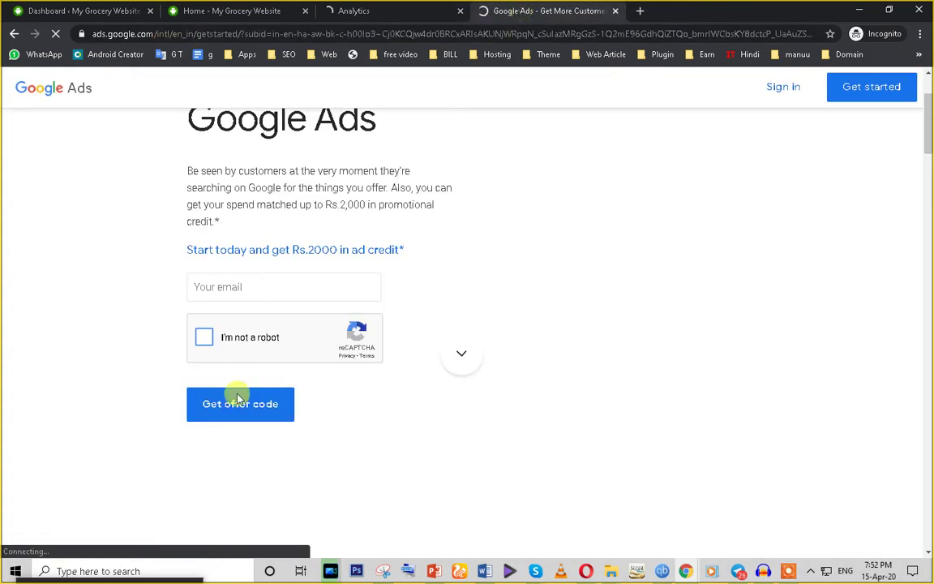
click(224, 286)
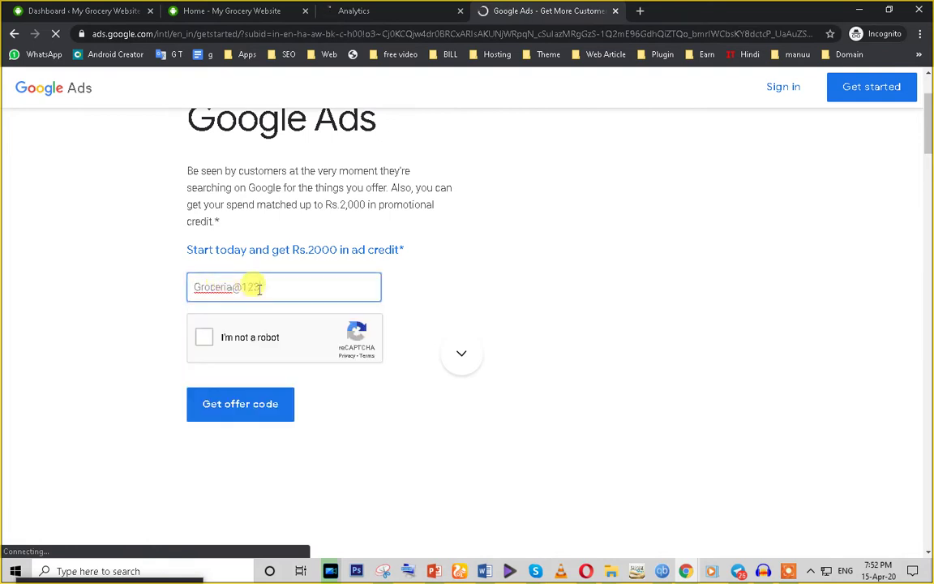
key(ctrl+a)
key(BackSpace)
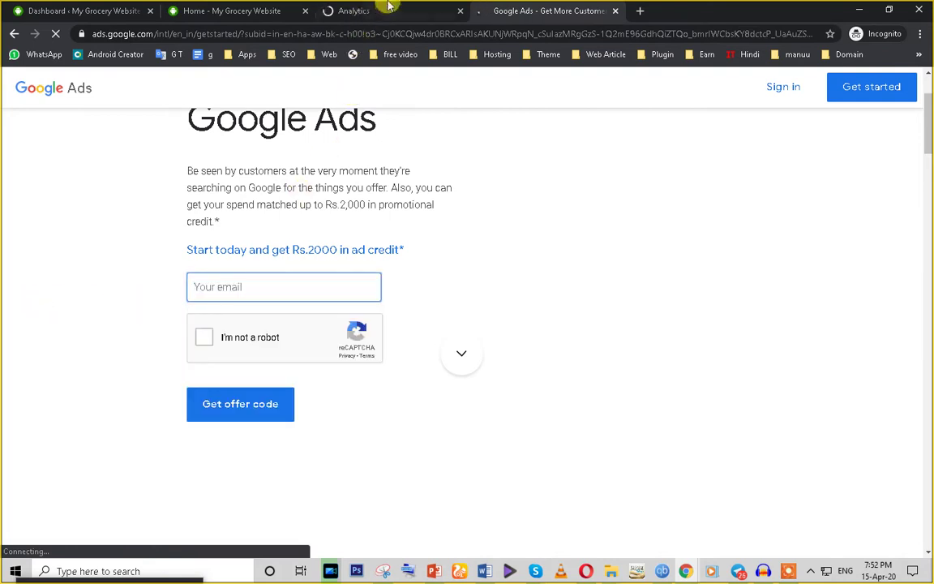
click(349, 11)
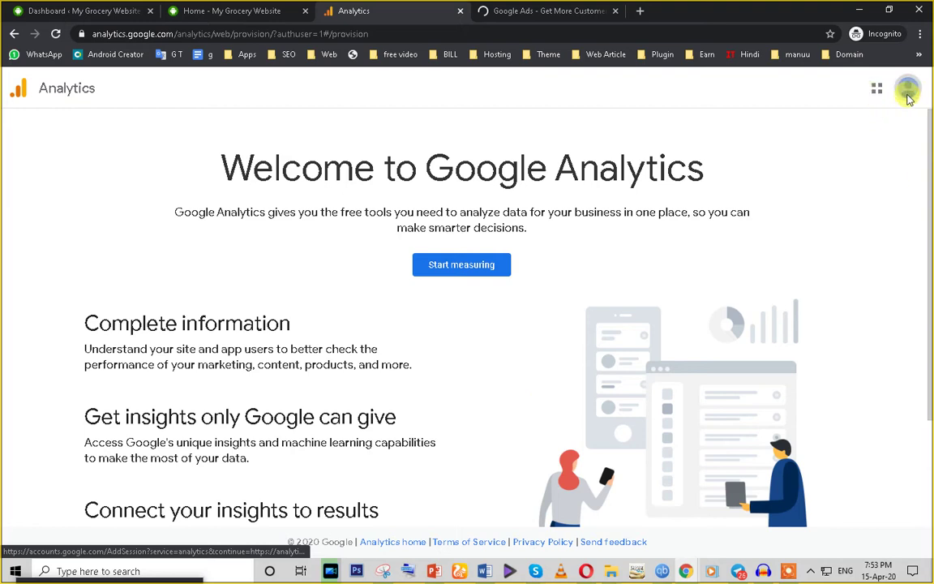
Step: Review the signed-in Google account details on the Analytics welcome page
click(912, 93)
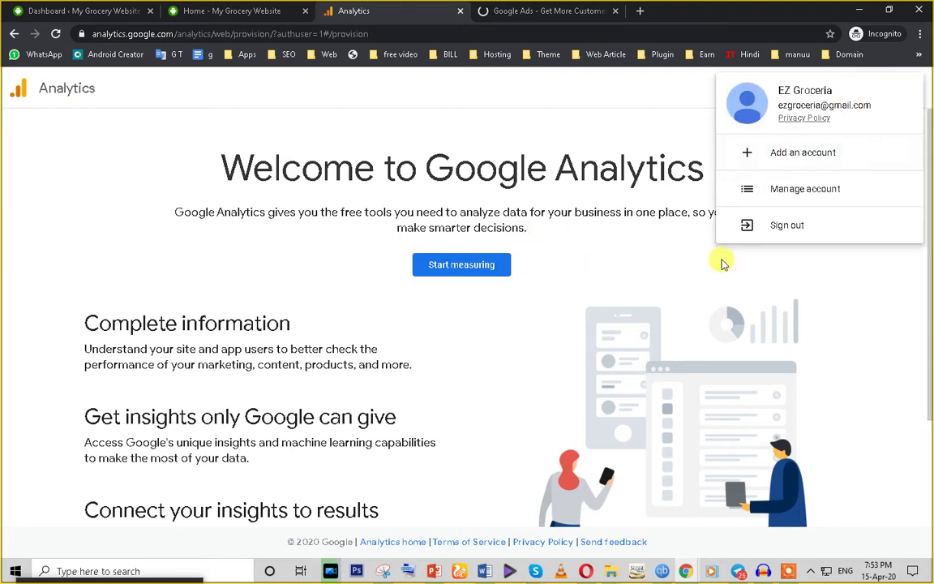
triple_click(780, 105)
key(ctrl+c)
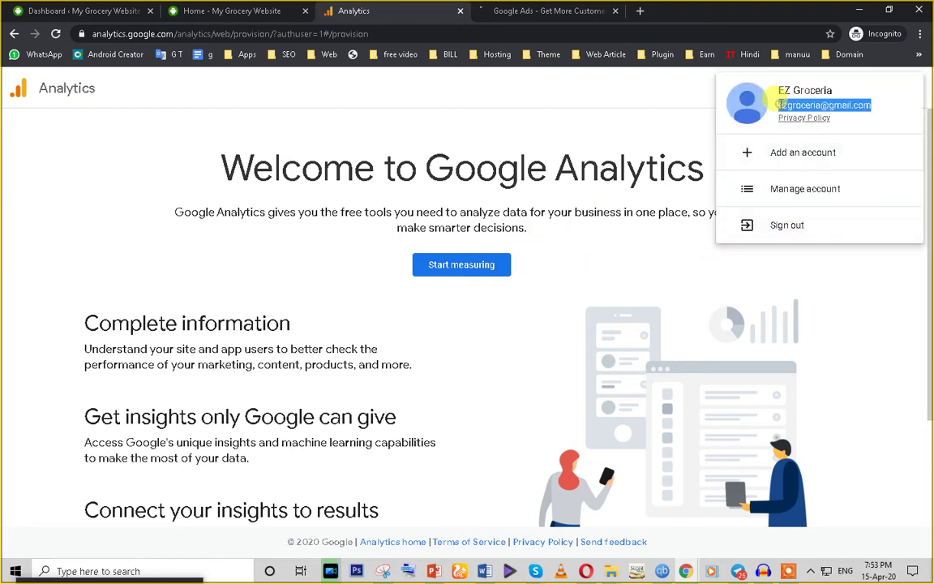
click(534, 127)
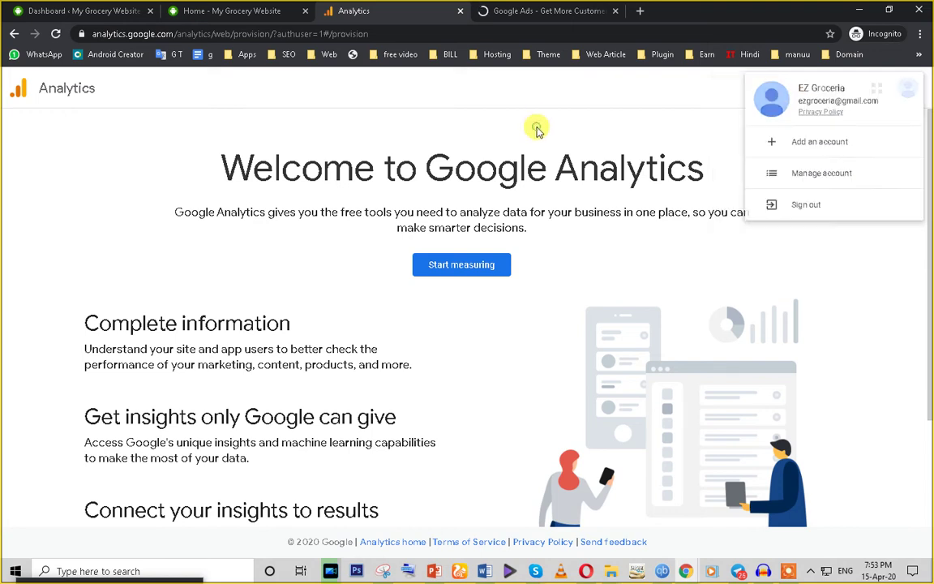
scroll(313, 333, down, 3)
scroll(413, 381, up, 3)
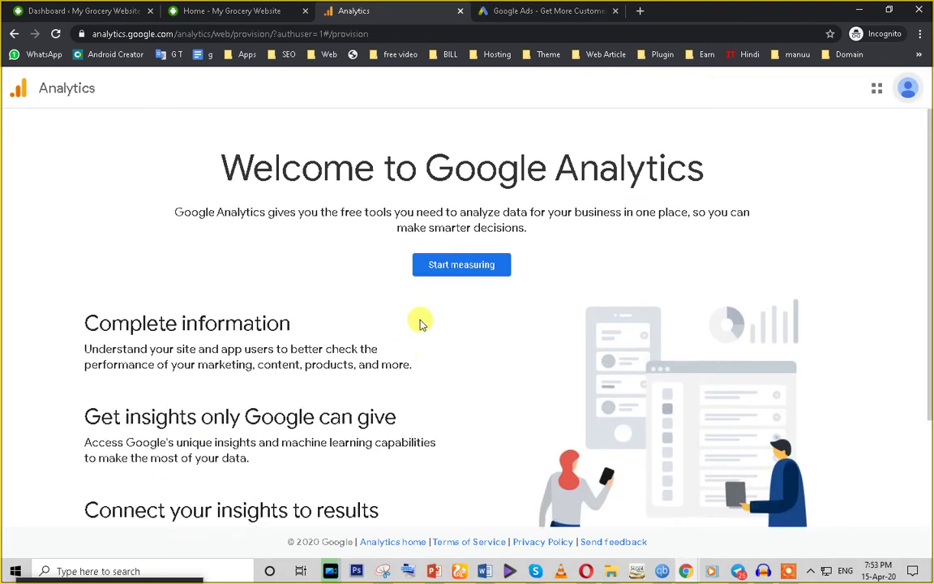
Step: Start a new account named Grocery, keep all four data sharing options, and continue
click(448, 271)
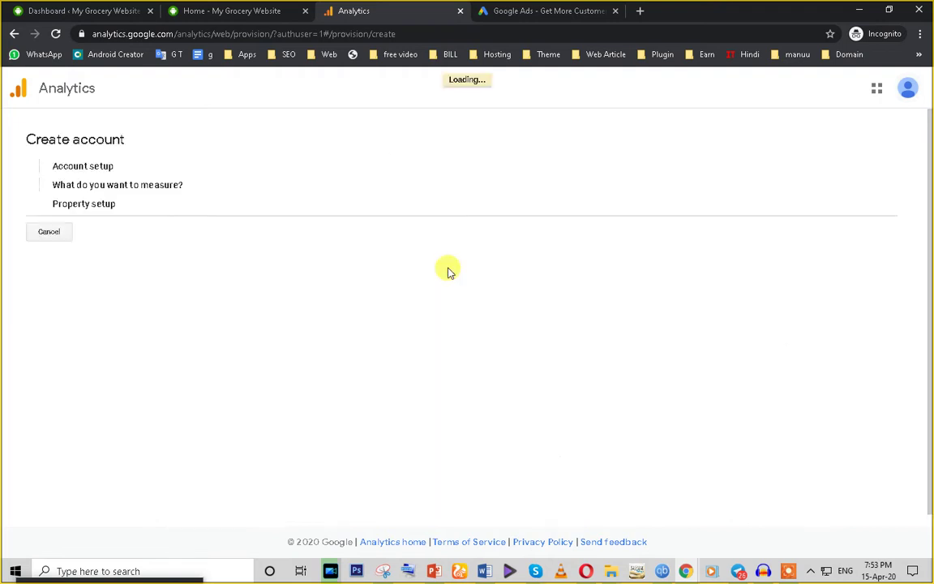
scroll(193, 448, down, 5)
scroll(194, 449, up, 5)
click(140, 280)
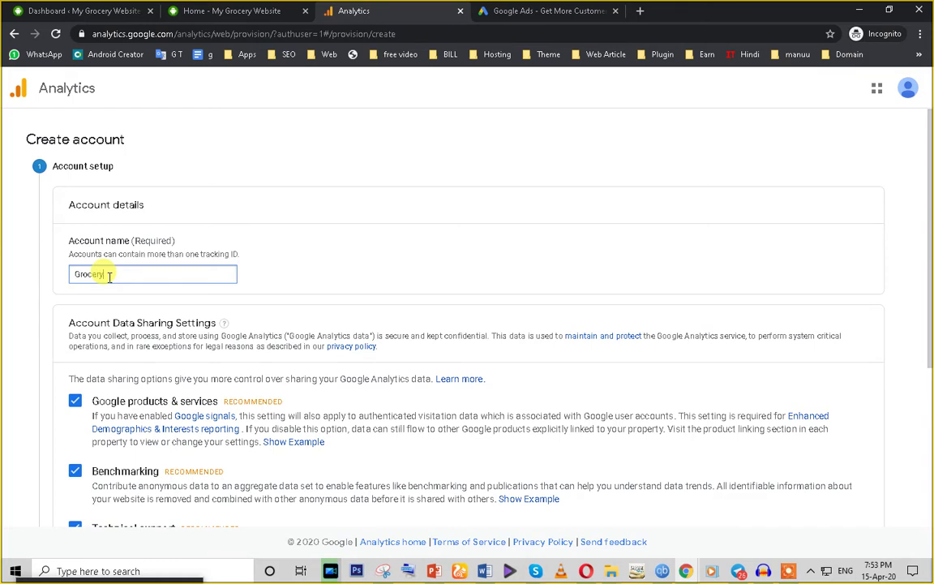
scroll(432, 313, down, 5)
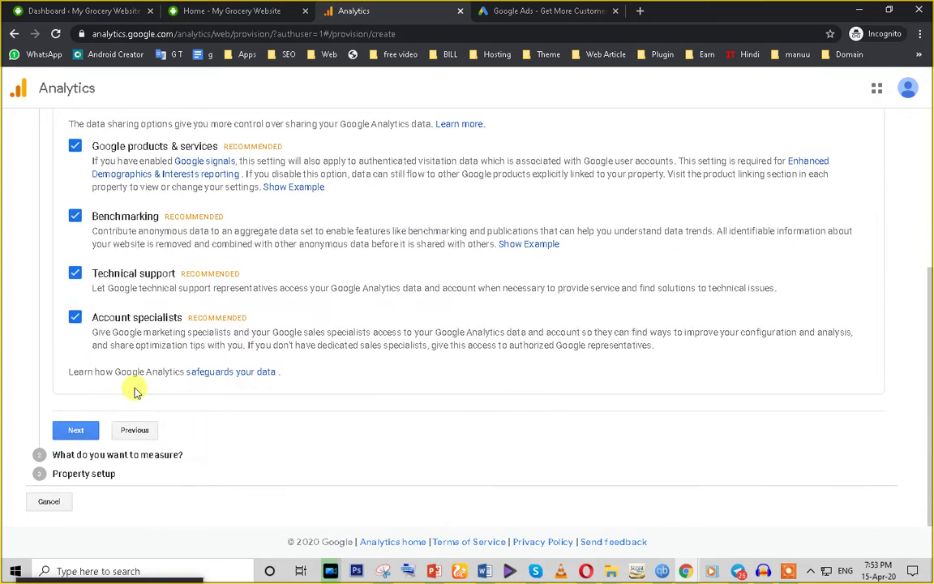
scroll(98, 332, up, 3)
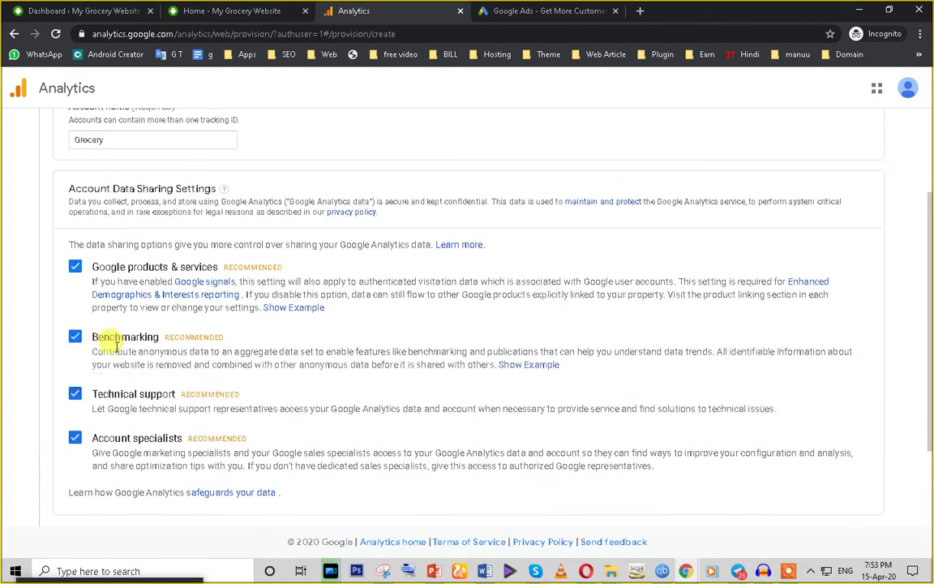
triple_click(92, 252)
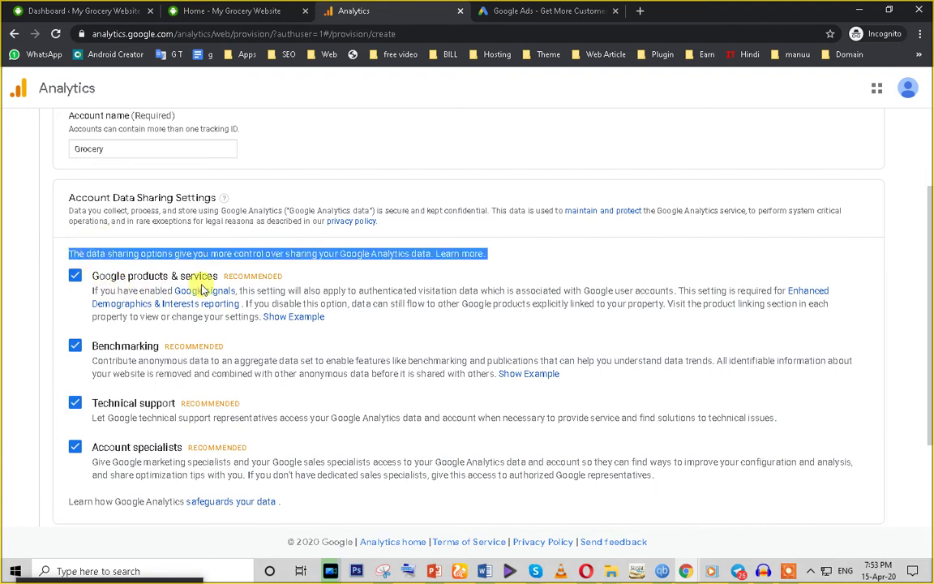
scroll(114, 445, down, 2)
scroll(115, 444, down, 1)
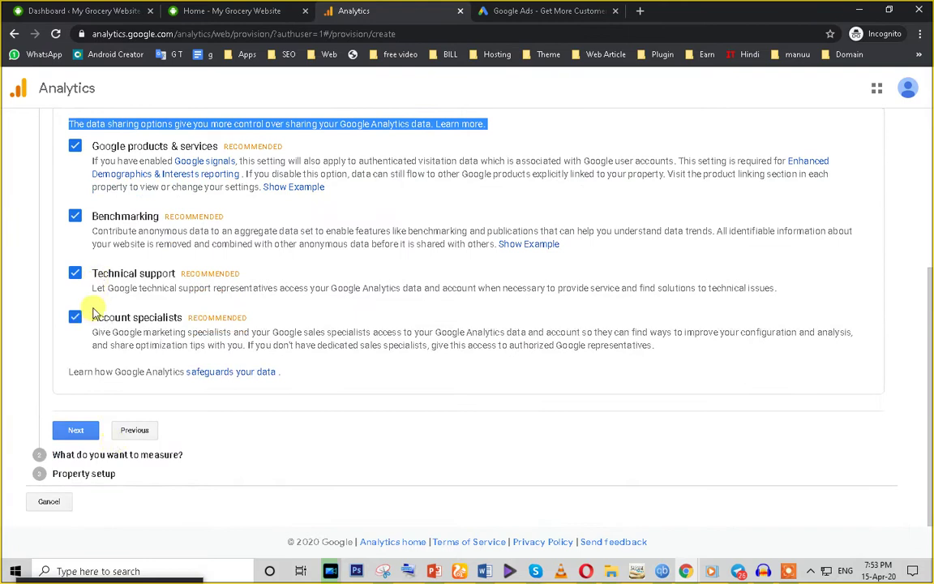
click(73, 436)
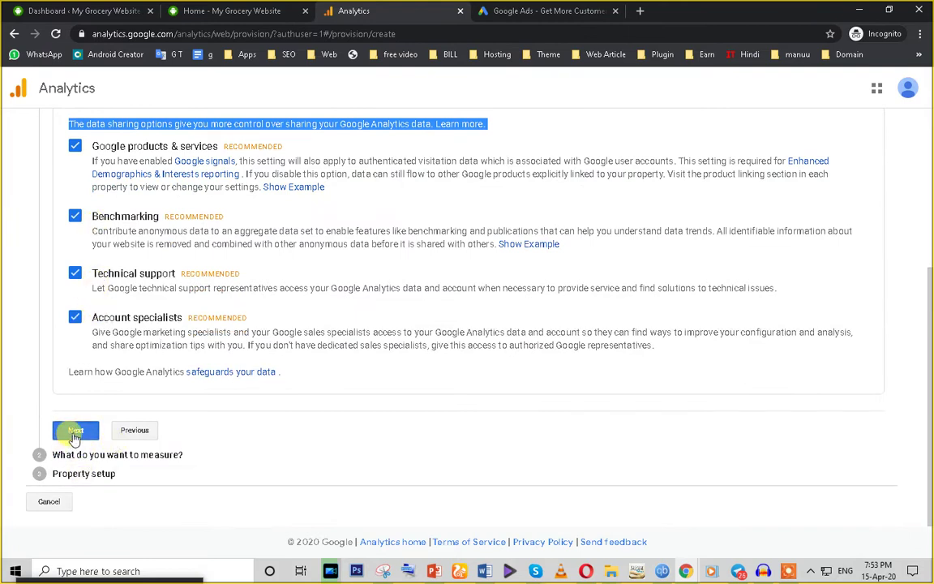
Step: Keep Web as the platform to measure and continue to Property setup
scroll(292, 369, down, 3)
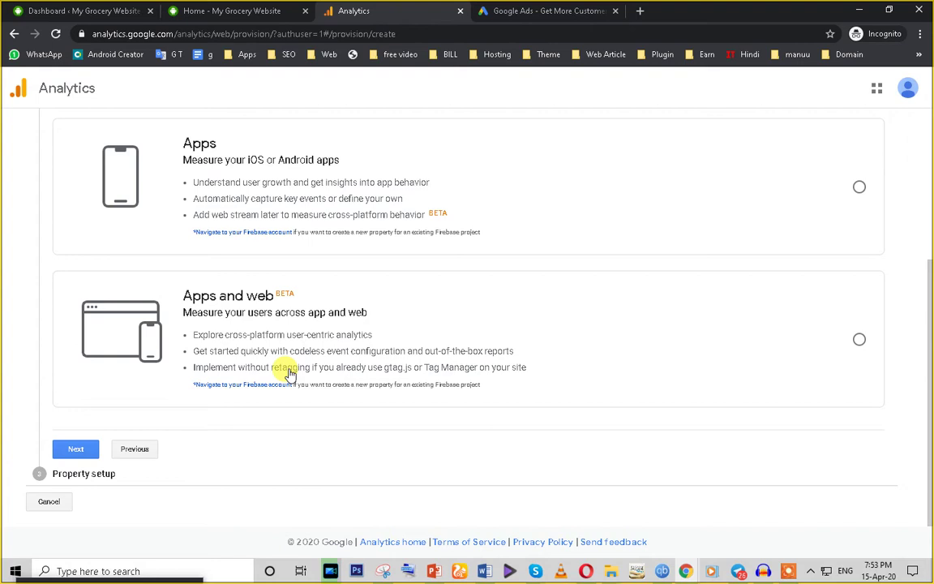
scroll(296, 379, up, 2)
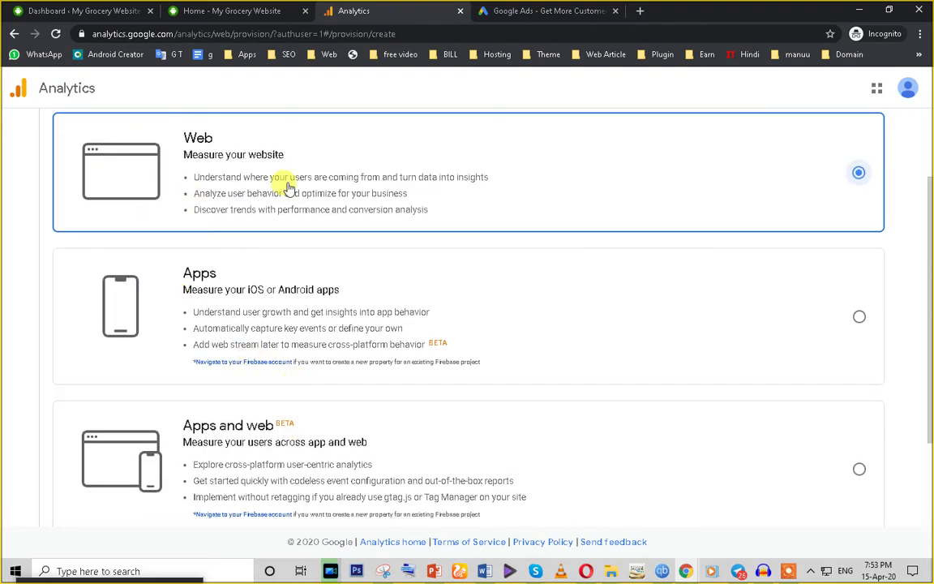
scroll(428, 359, down, 2)
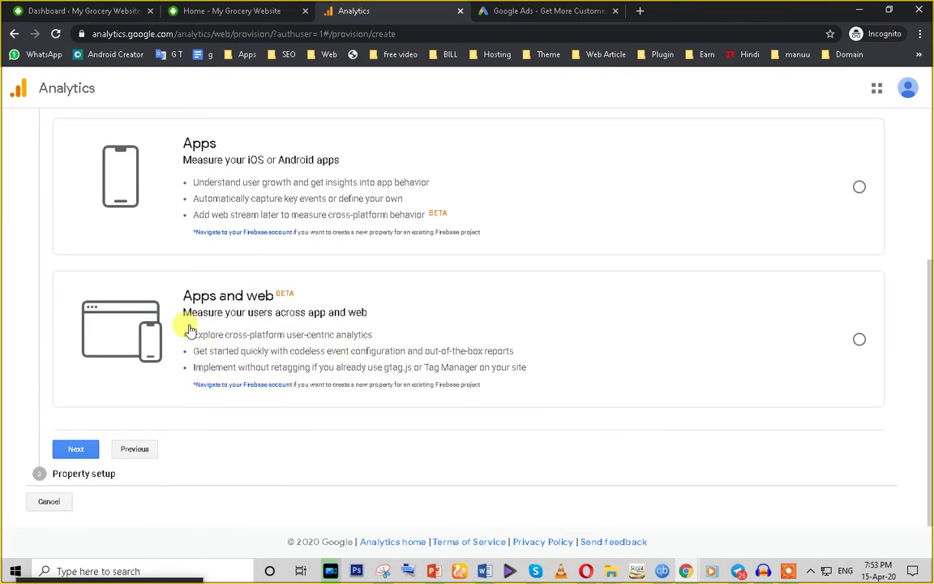
scroll(362, 344, up, 4)
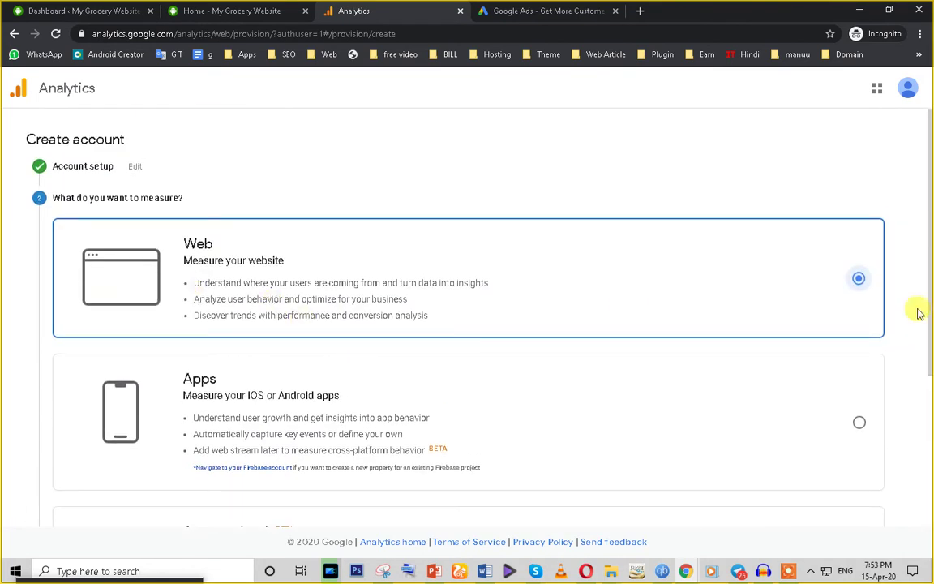
scroll(344, 282, down, 4)
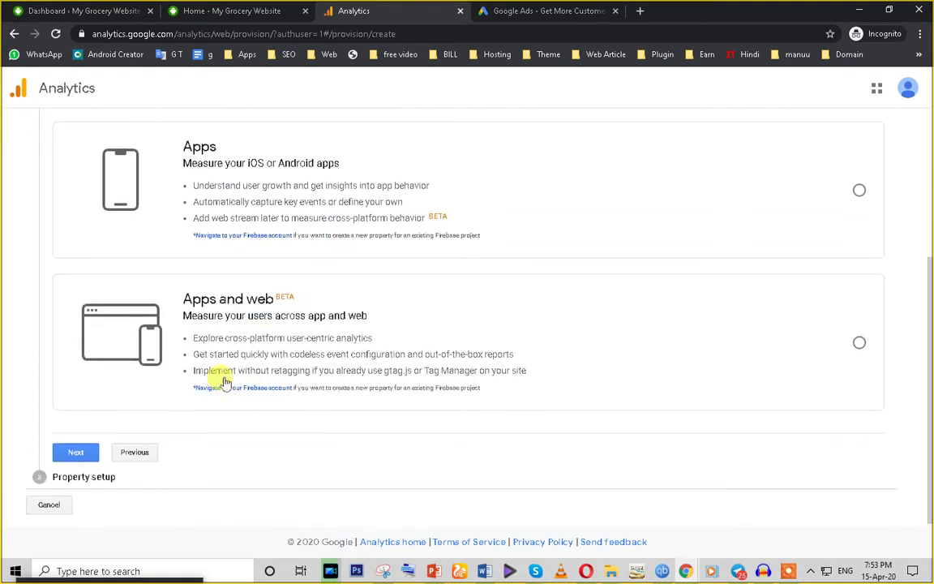
click(75, 449)
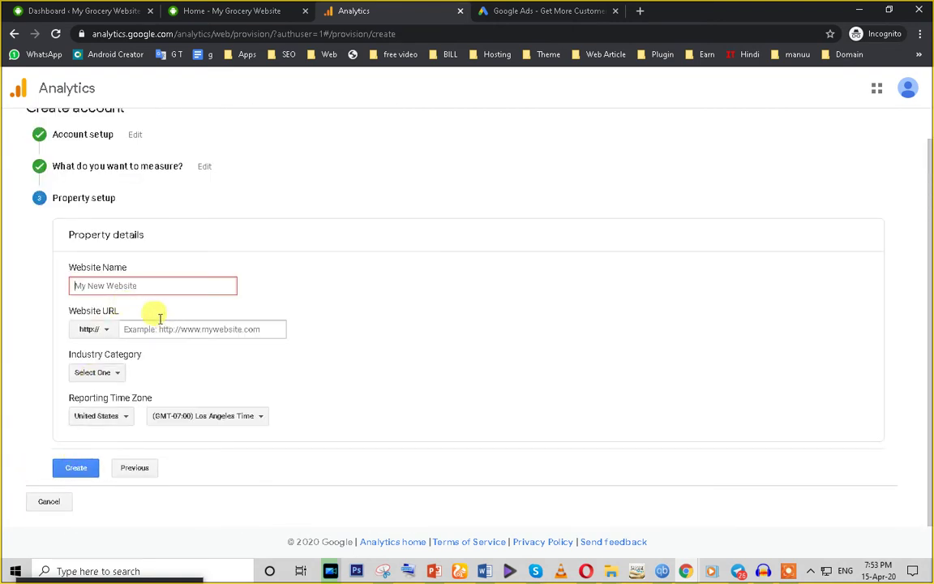
Step: Copy the grocery site's address from the WordPress dashboard tab
click(535, 10)
click(221, 280)
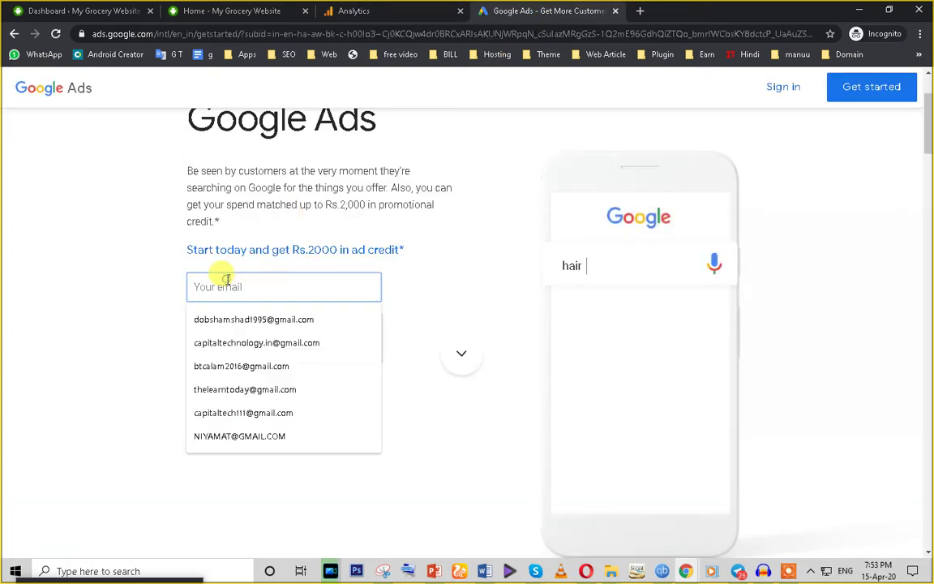
key(ctrl+v)
click(382, 9)
click(79, 10)
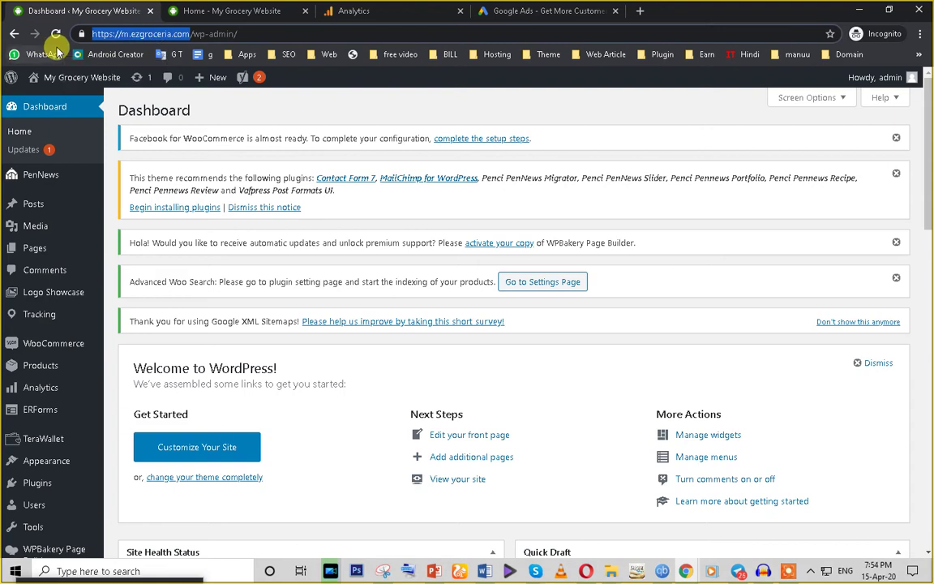
click(235, 12)
click(349, 11)
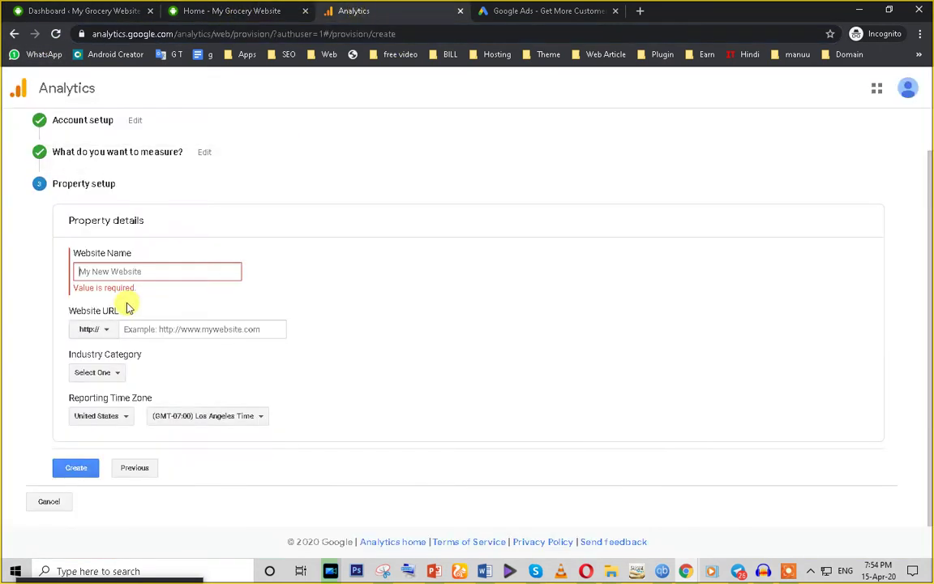
Step: Enter the site address as an https Website URL without the trailing slash
click(203, 272)
text(https://m.ezgroceria.com/)
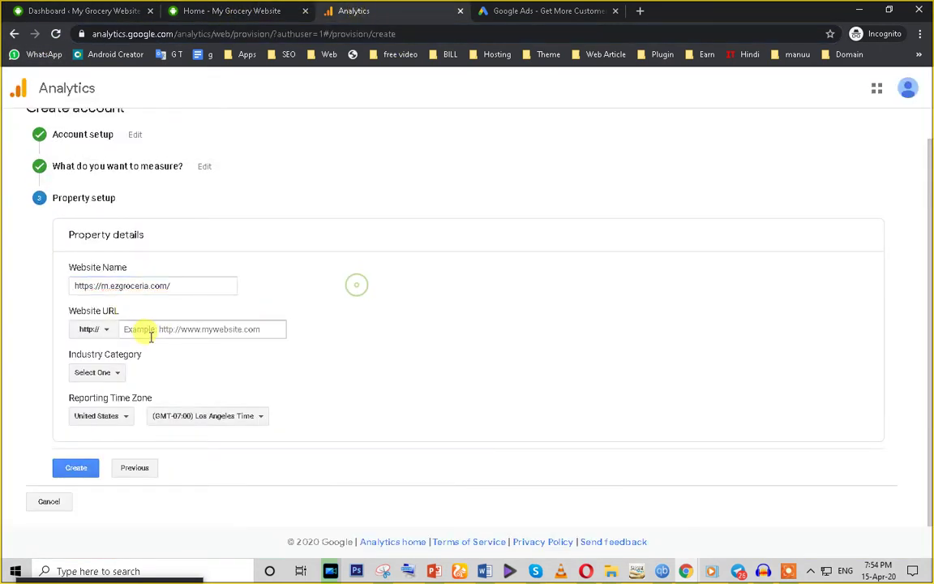
key(ctrl+z)
click(148, 333)
text(https://m.ezgroceria.com/)
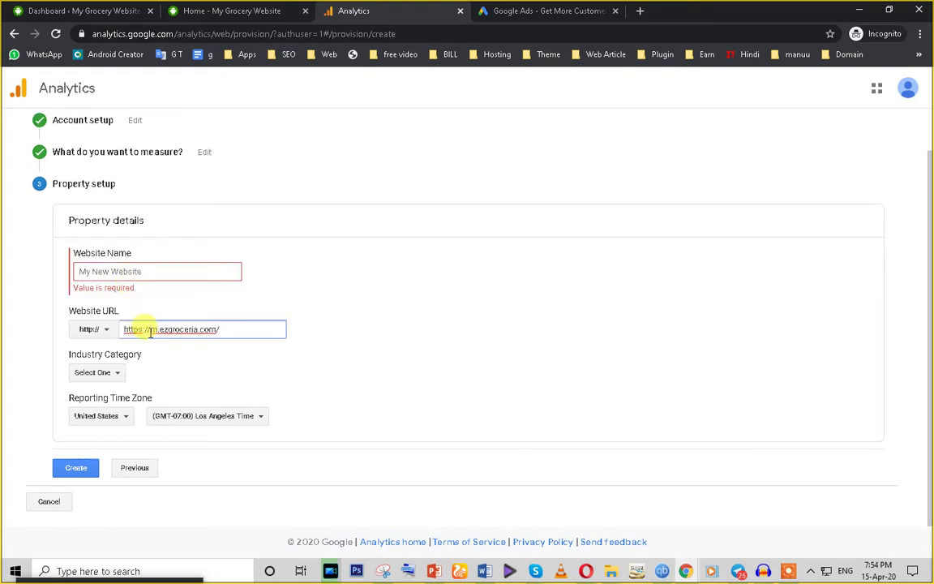
key(BackSpace)
click(98, 330)
click(101, 370)
click(209, 328)
key(BackSpace)
Step: Name the website 'EZ Groceria'
click(151, 273)
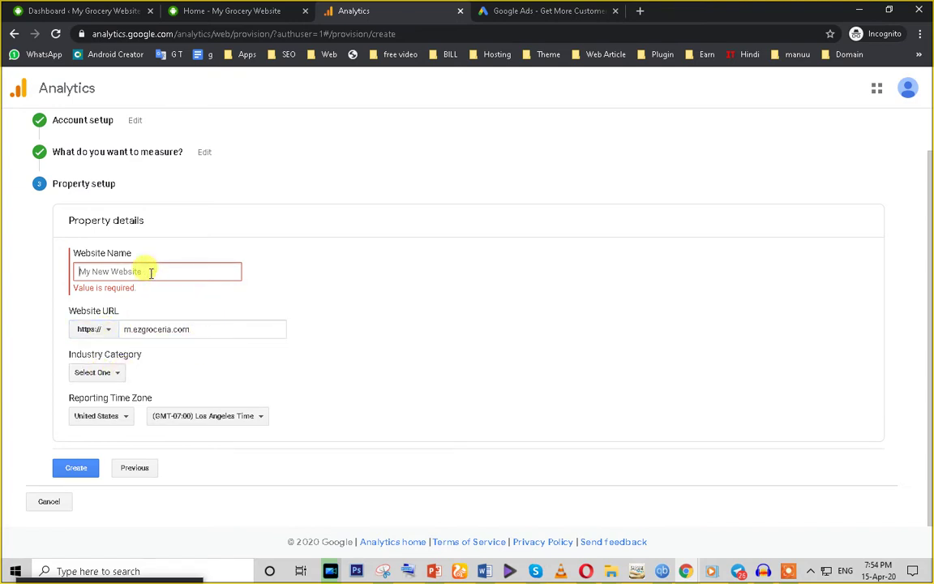
text(G)
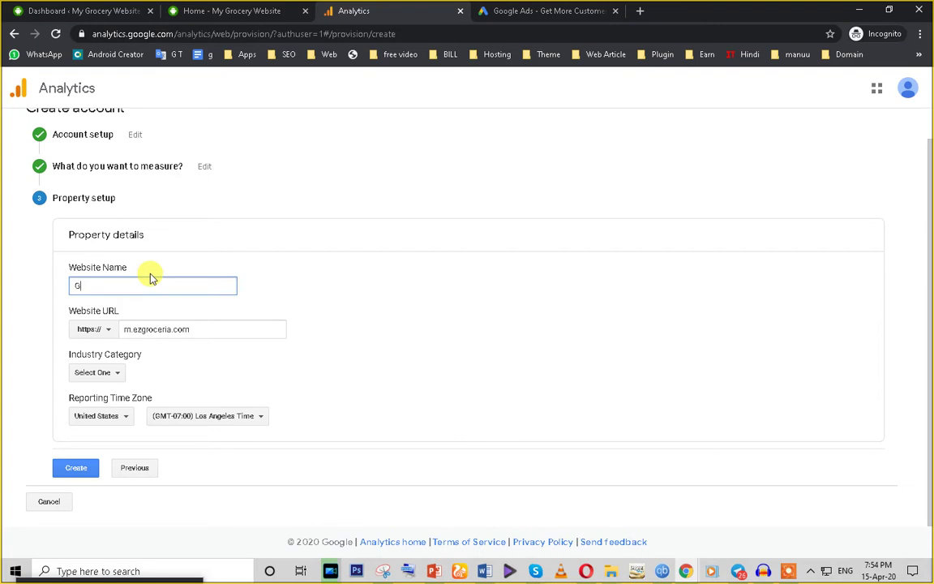
key(BackSpace)
text(EZ Groceria)
Step: Set the industry to Shopping and the time zone to India (GMT+05:30), then create the property
click(107, 375)
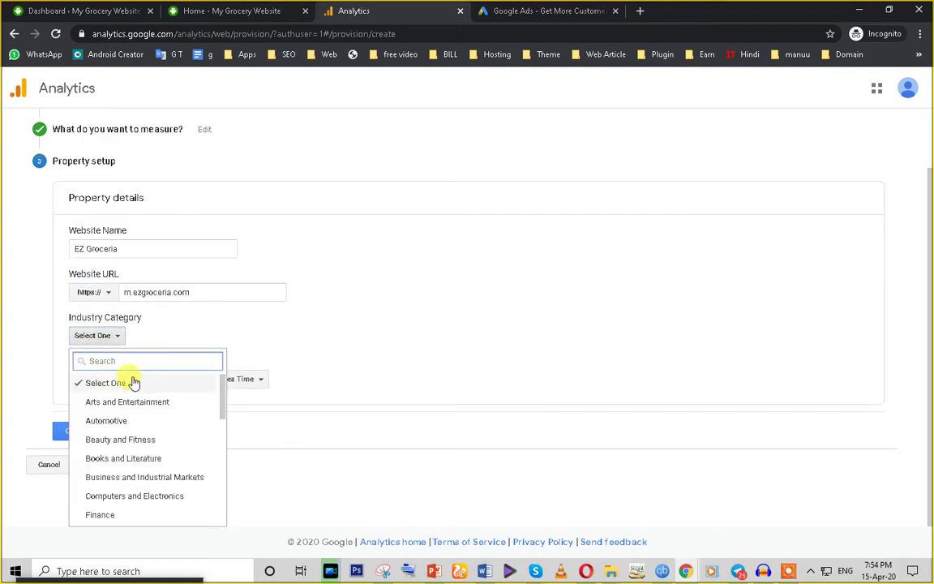
text(sh)
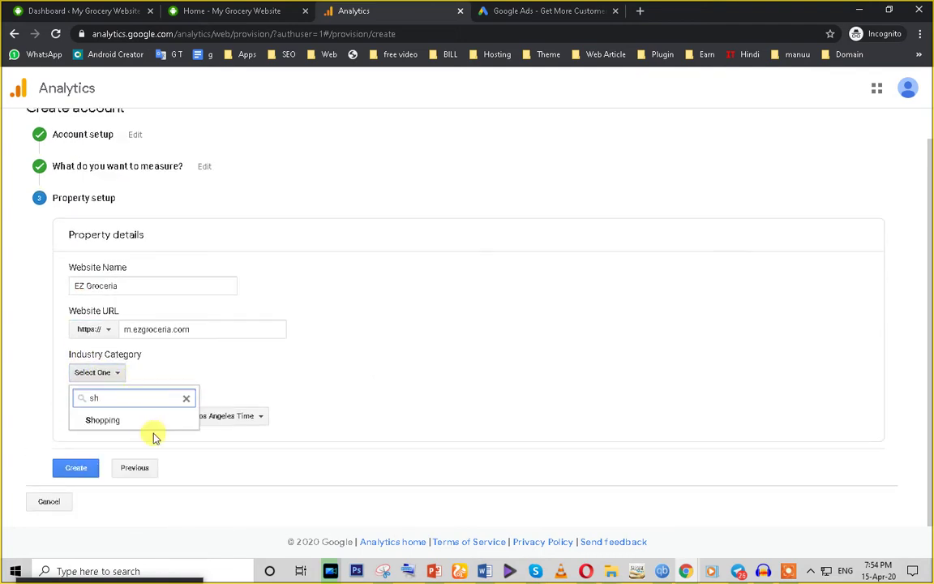
click(146, 423)
click(124, 417)
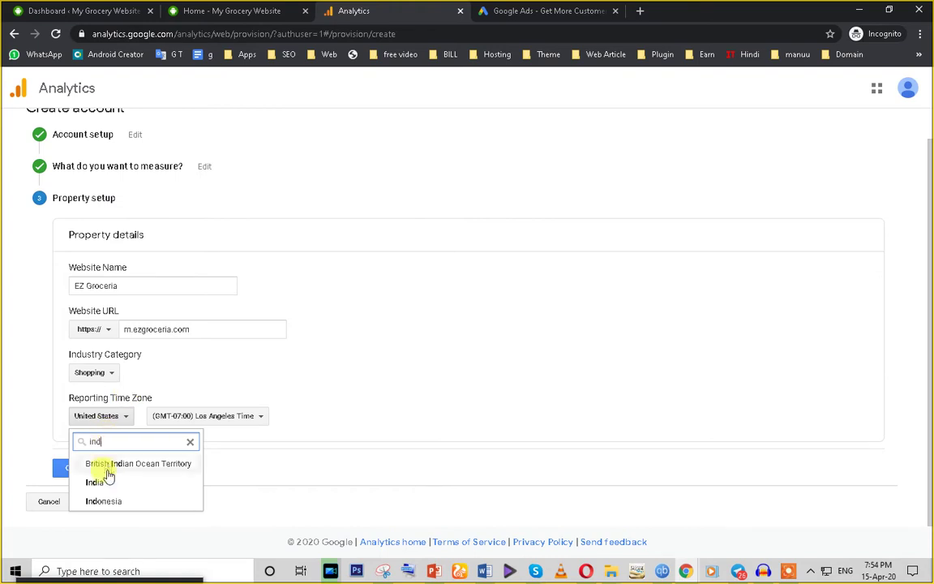
click(94, 484)
drag(219, 417, 126, 417)
click(77, 470)
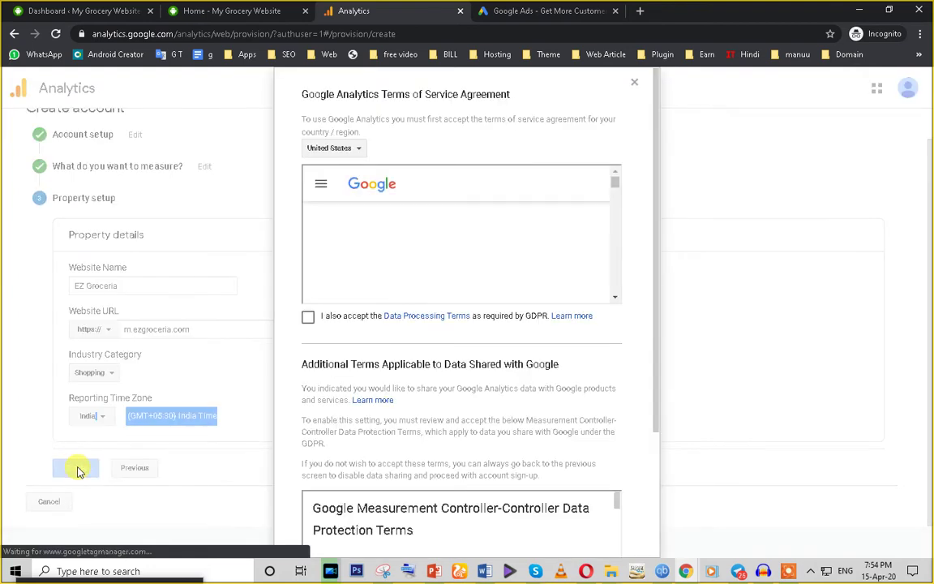
Step: Tick the GDPR Data Processing Terms and Measurement Controller terms, then accept the agreement
click(308, 316)
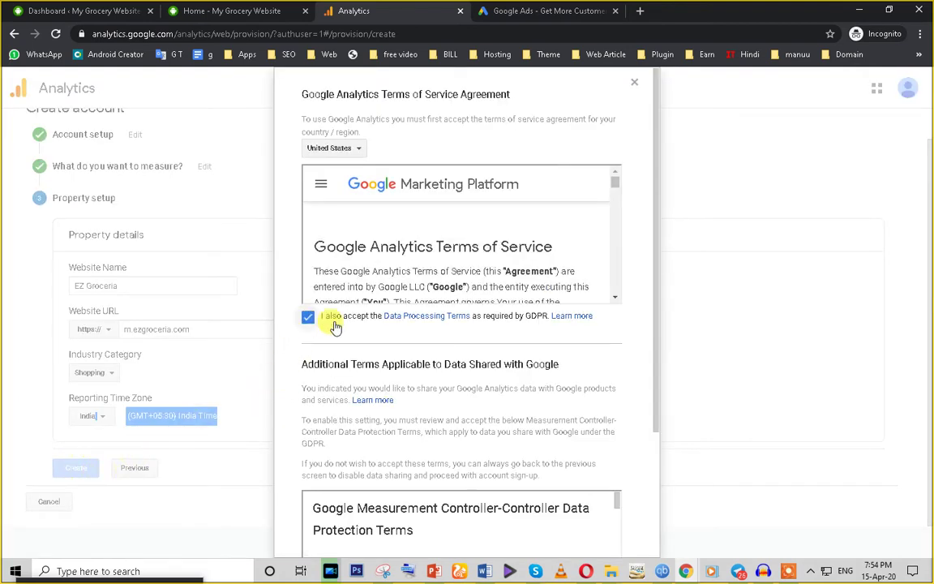
drag(657, 388, 653, 543)
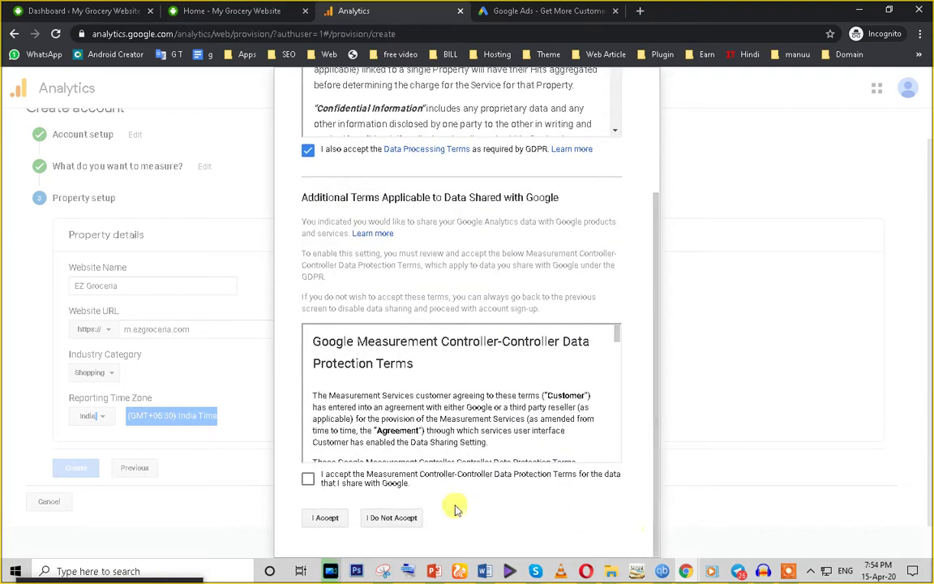
click(309, 478)
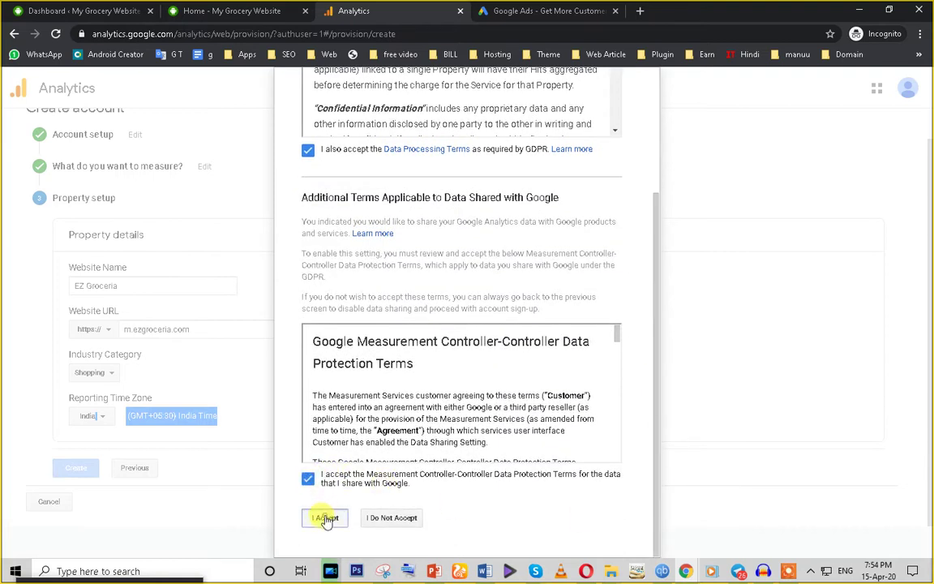
click(326, 517)
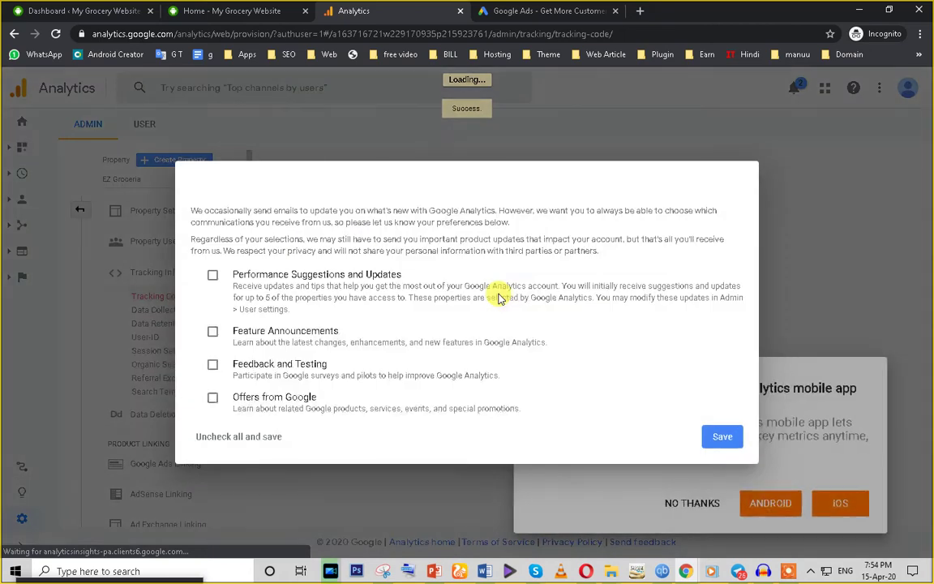
Step: Save the email preferences, decline the mobile app offer, and select the tracking ID
click(720, 437)
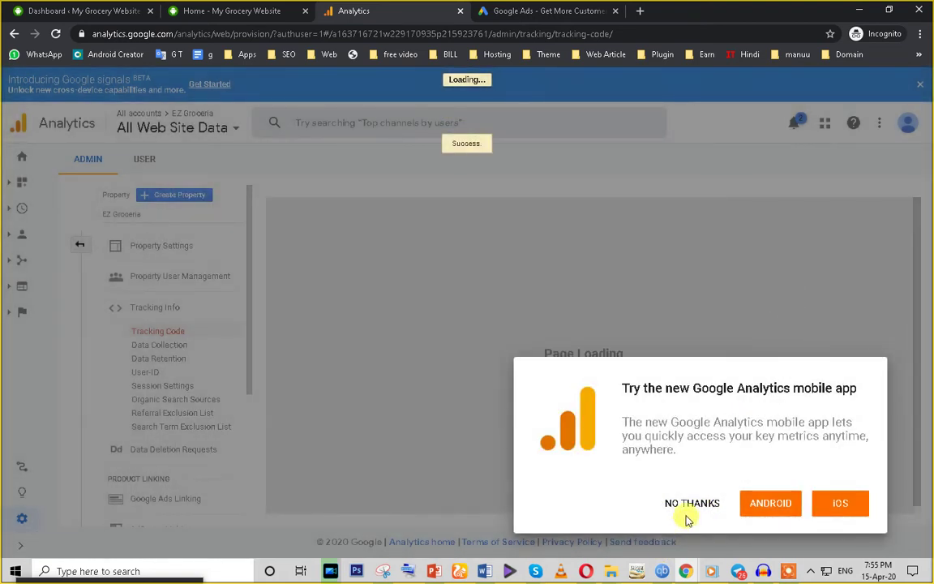
click(692, 503)
click(366, 374)
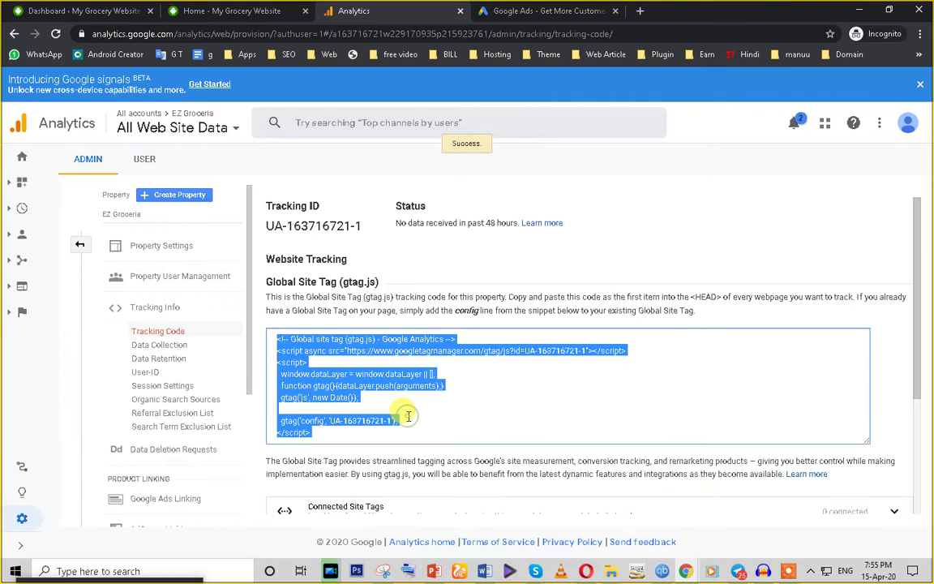
triple_click(252, 227)
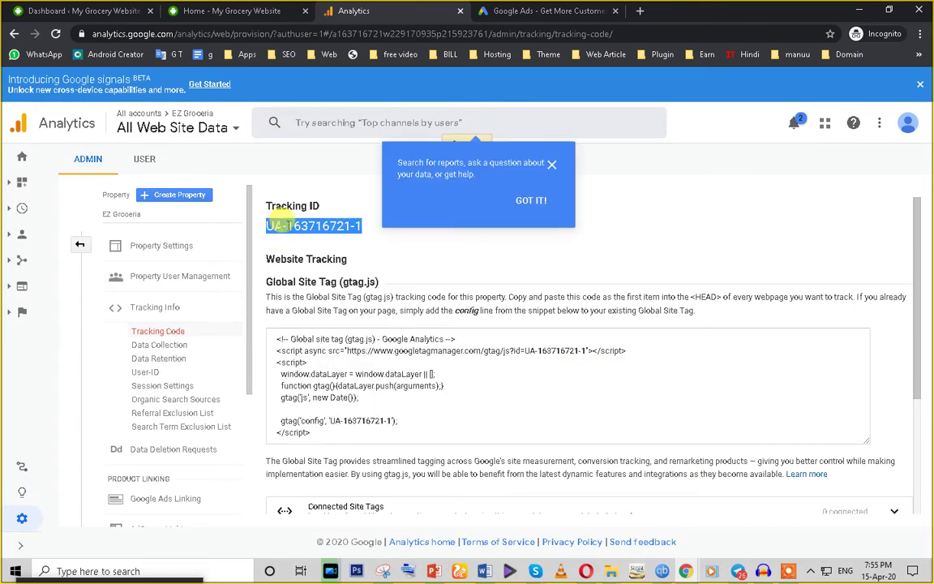
click(552, 165)
double_click(338, 224)
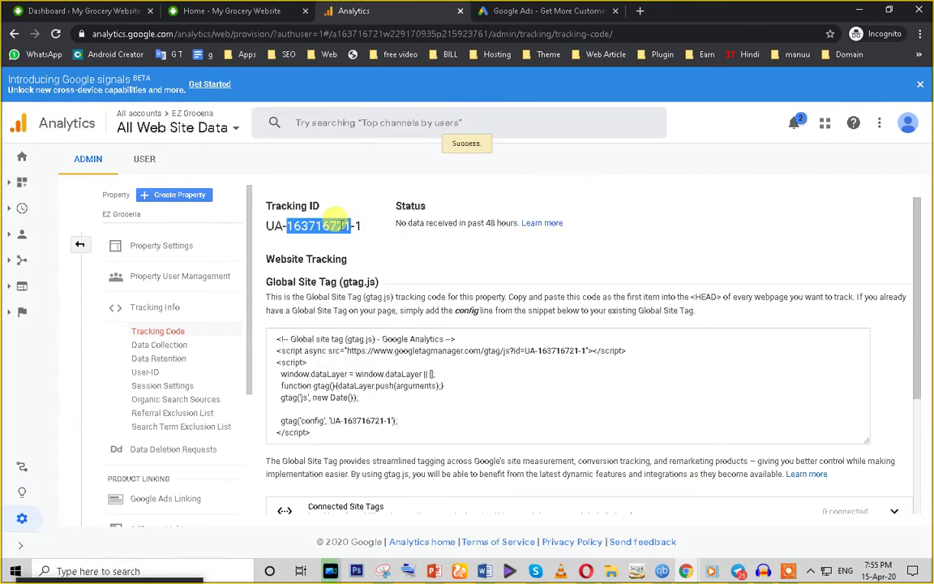
Step: Copy the whole Global Site Tag (gtag.js) snippet
scroll(377, 386, down, 3)
scroll(371, 384, up, 3)
click(377, 390)
key(ctrl+c)
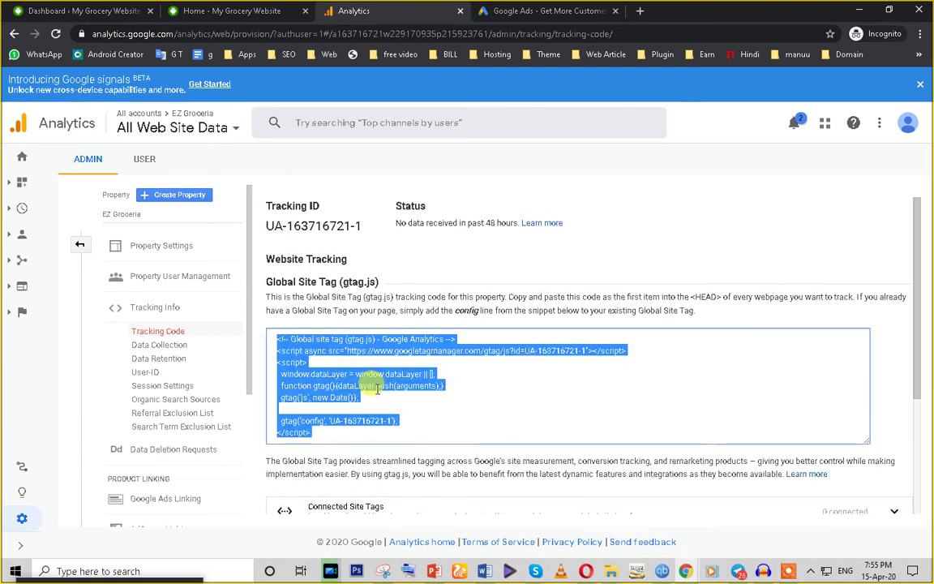
right_click(324, 379)
click(346, 409)
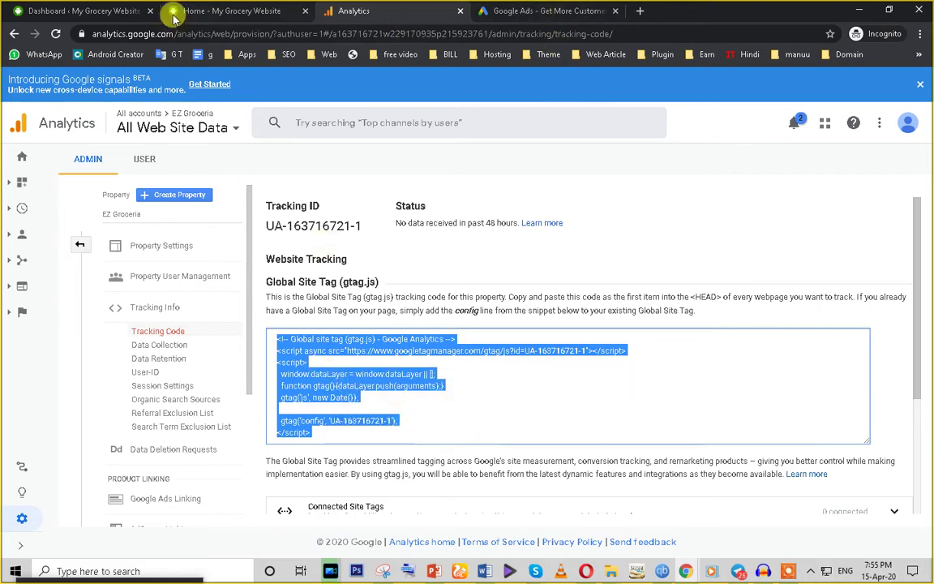
Step: Open Appearance > Theme Editor from the WordPress dashboard
click(174, 10)
click(114, 9)
scroll(69, 442, down, 1)
mouse_move(48, 398)
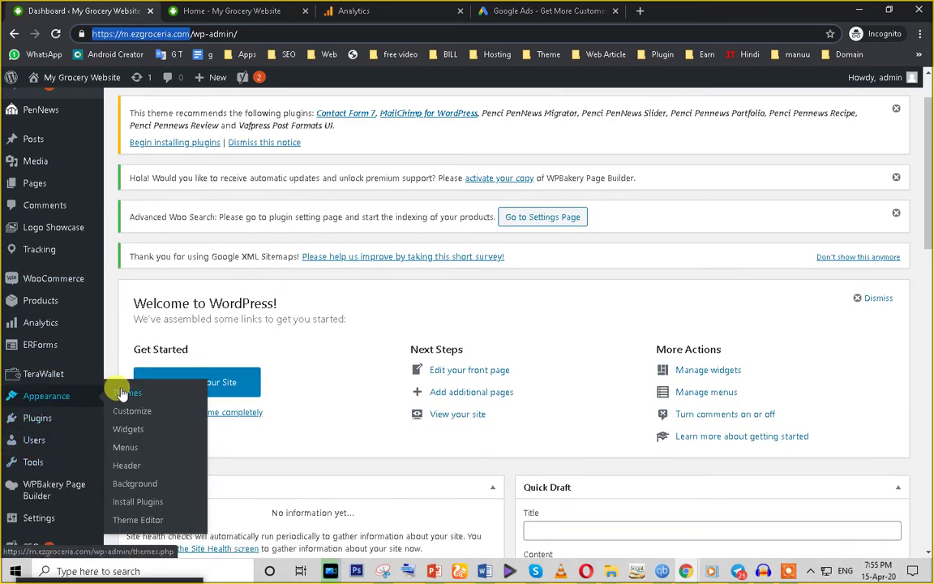
click(135, 522)
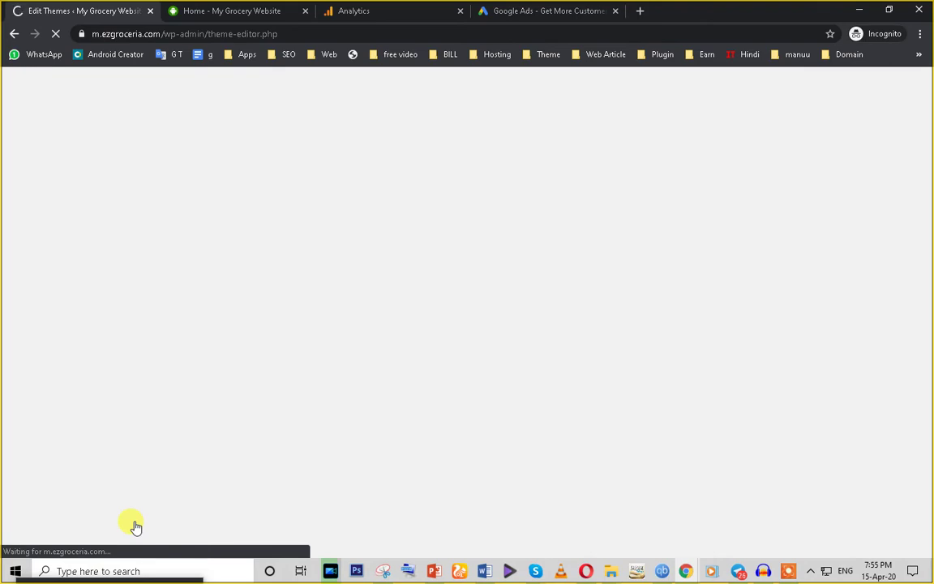
Step: Scroll through the live grocery site's home page and back to the top
click(242, 11)
scroll(486, 324, down, 10)
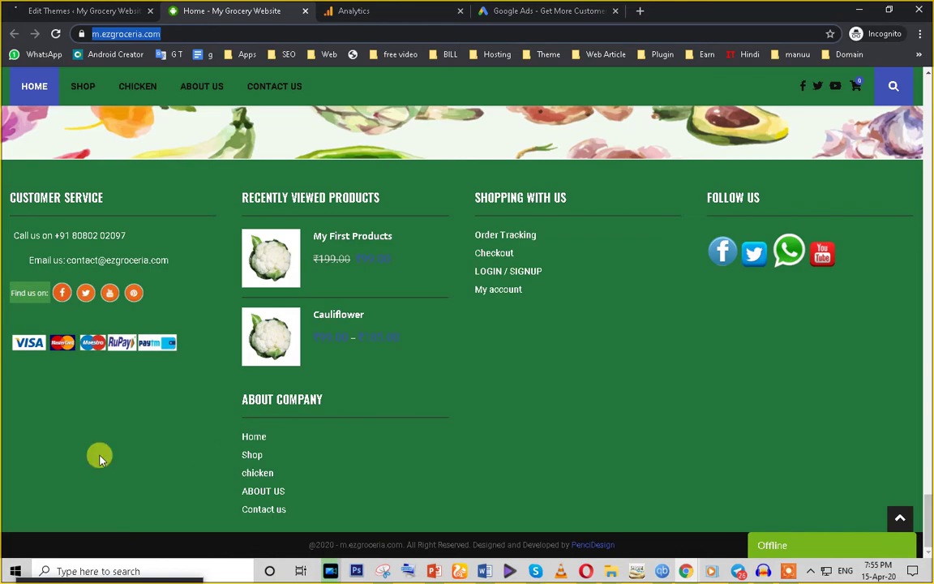
scroll(359, 460, up, 15)
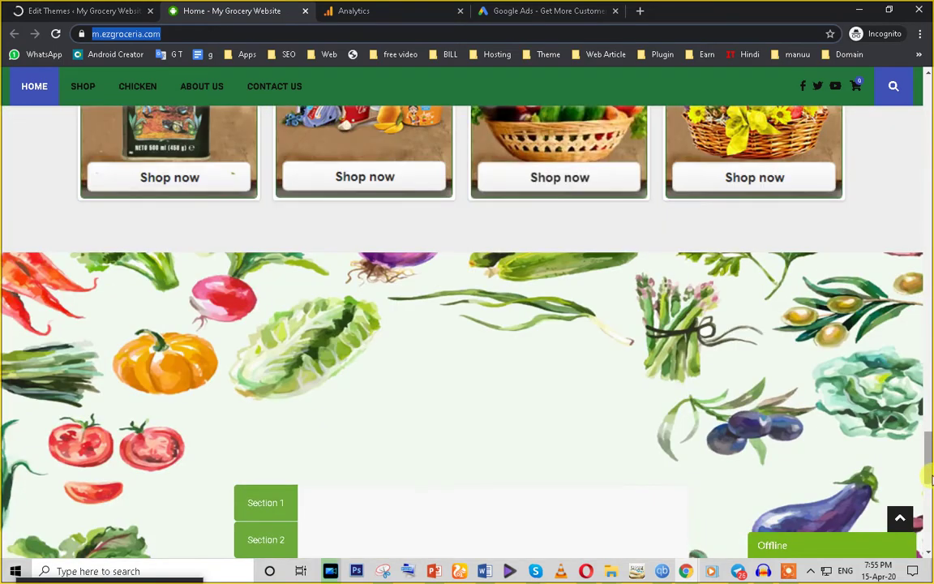
scroll(931, 236, up, 10)
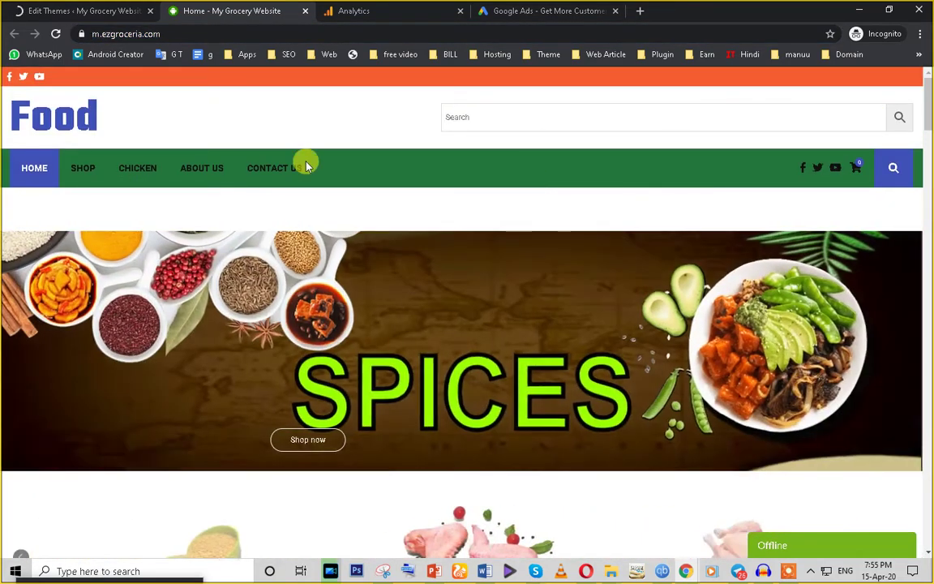
Step: Acknowledge the PenNews direct-editing warning and scroll the Theme Files list to Theme Header
click(65, 11)
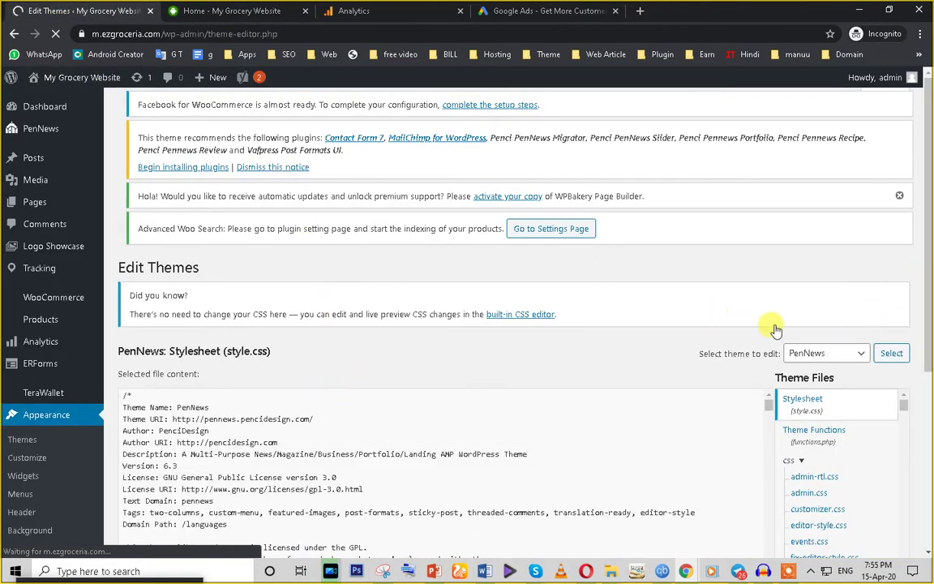
scroll(201, 363, down, 4)
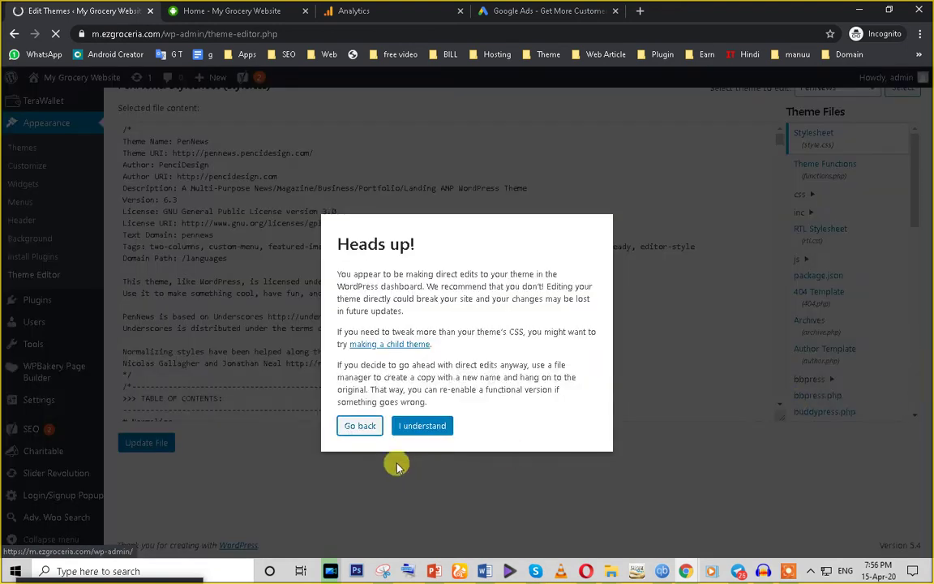
click(417, 427)
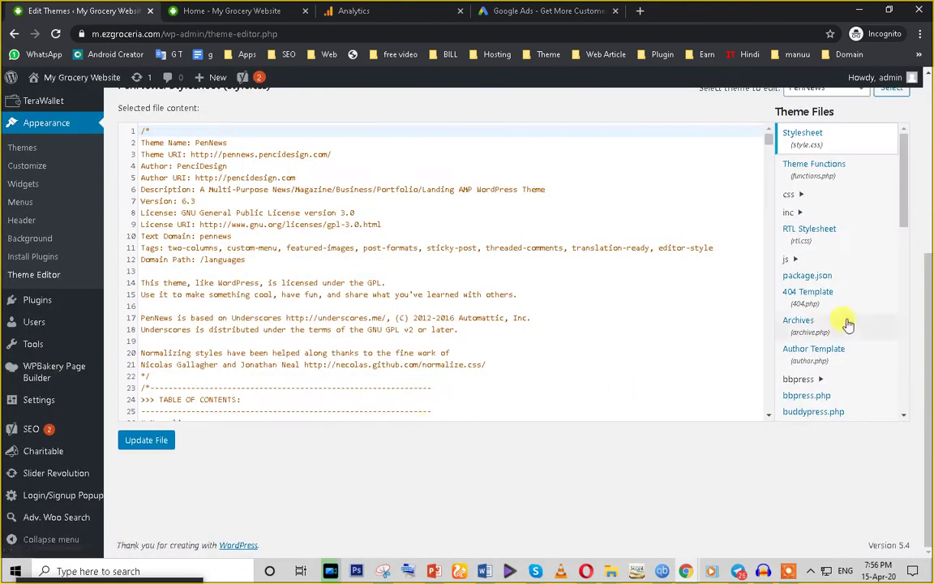
drag(901, 209, 897, 386)
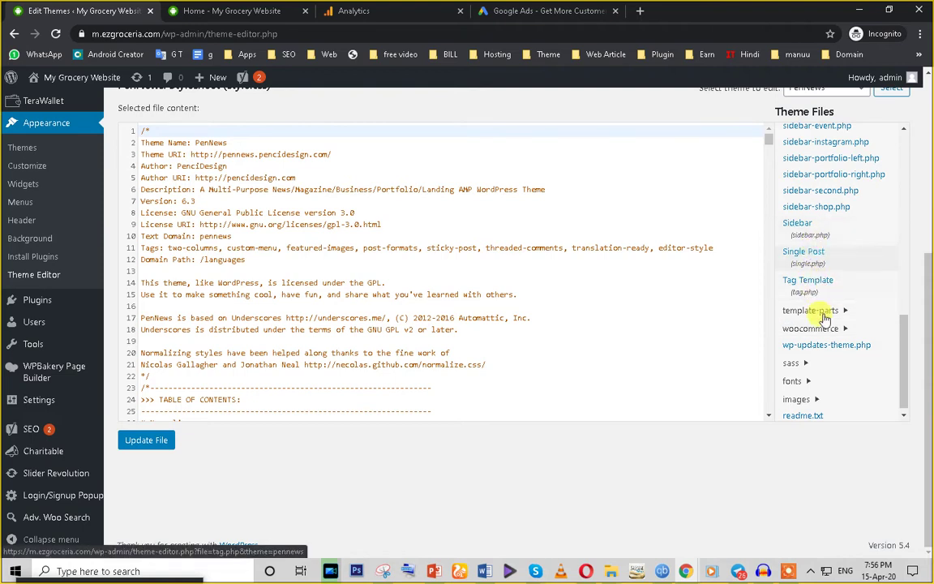
scroll(836, 324, up, 3)
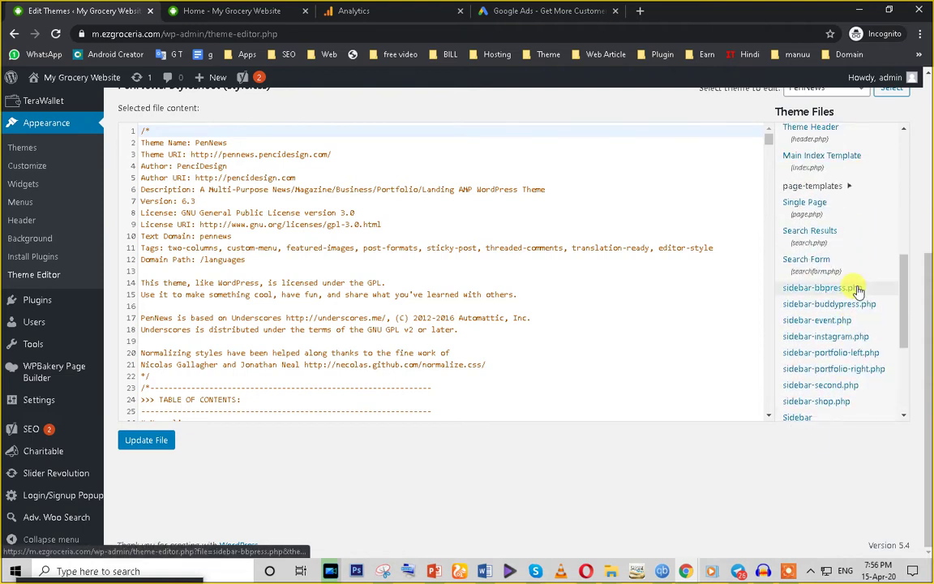
scroll(799, 284, up, 3)
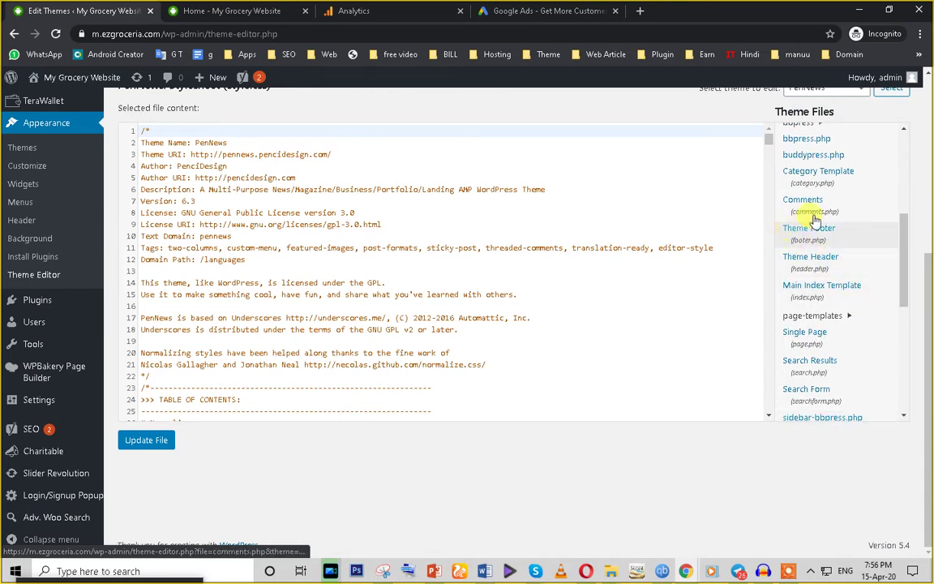
Step: Open header.php and paste the gtag snippet on new lines after <head>
click(811, 258)
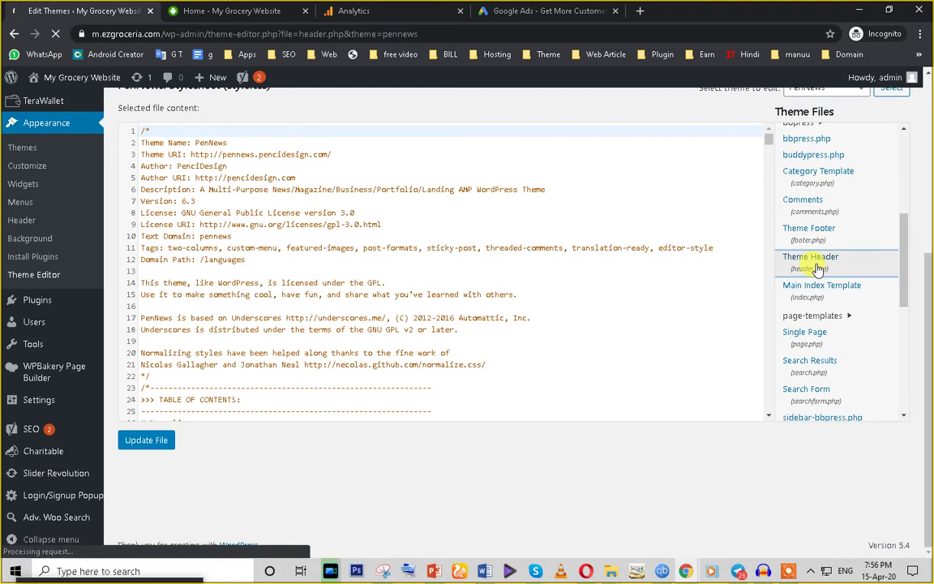
scroll(355, 333, down, 2)
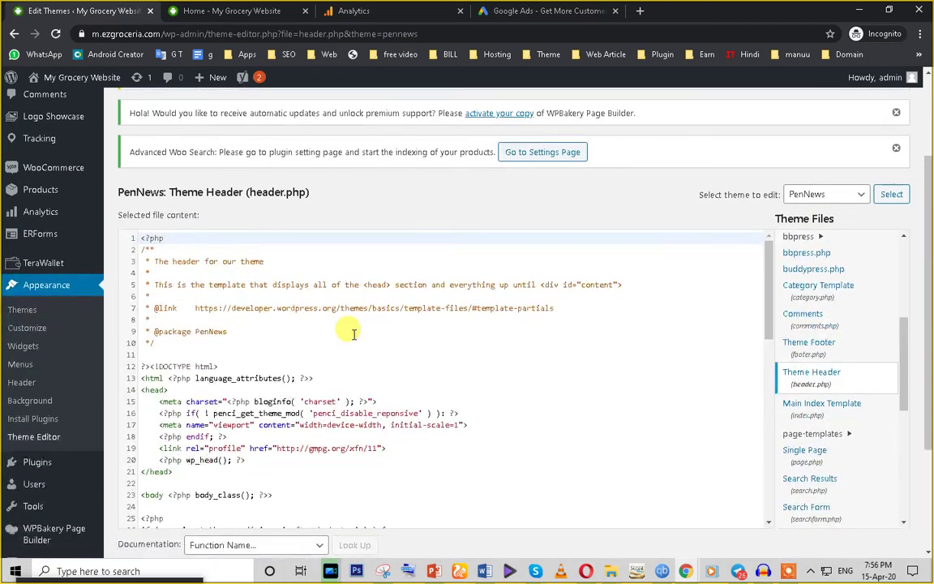
scroll(354, 330, down, 3)
scroll(426, 350, up, 2)
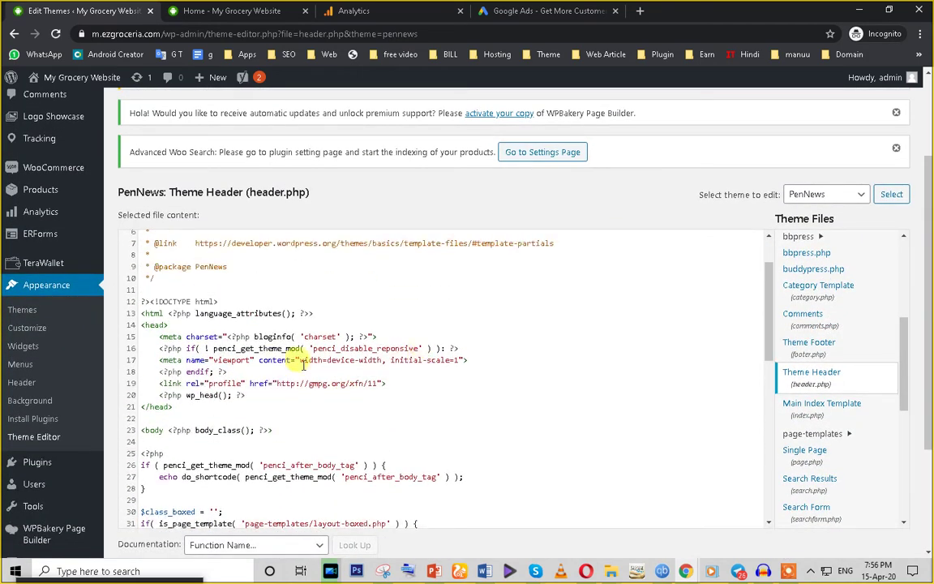
click(180, 323)
key(Return)
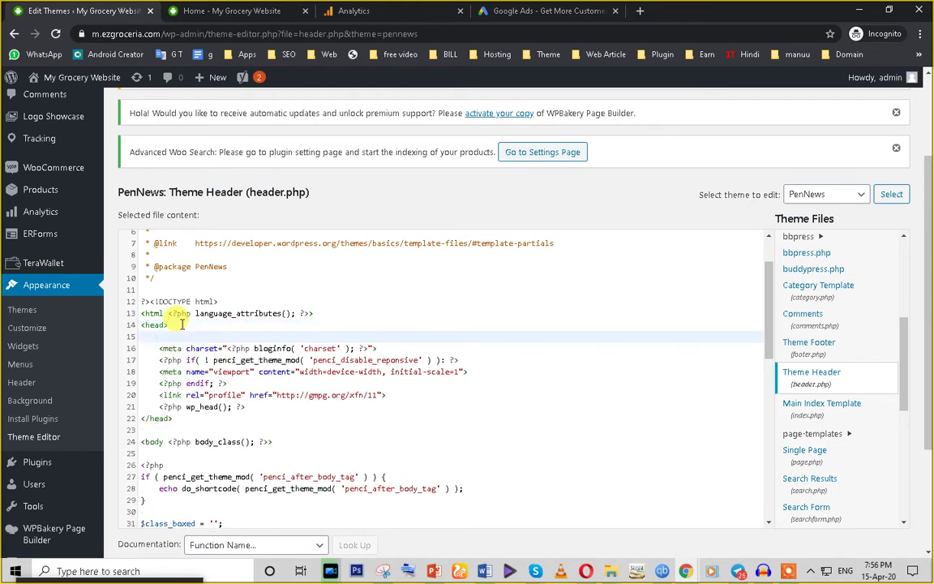
key(Return)
key(ctrl+v)
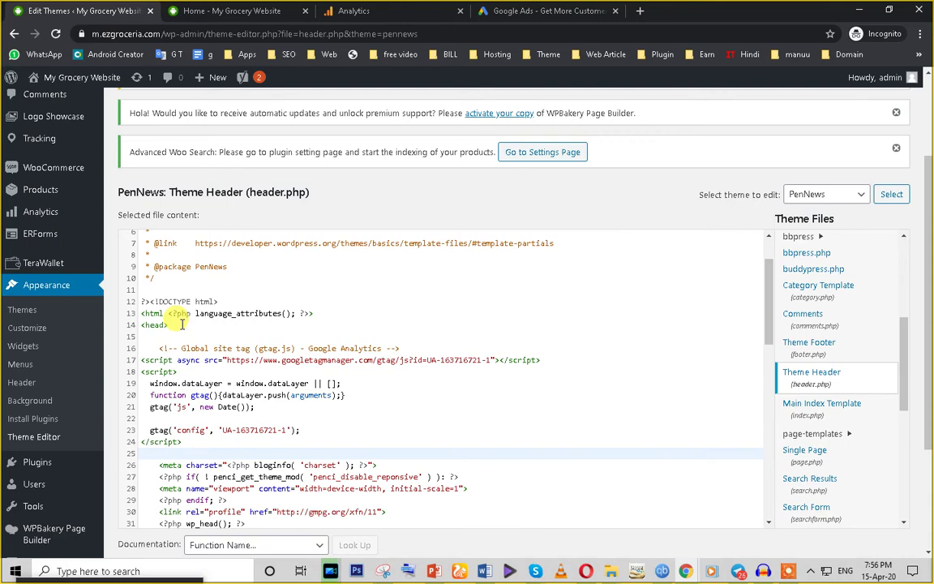
Step: Confirm header.php saved with the 'File edited successfully' message
scroll(182, 325, down, 3)
scroll(128, 363, down, 6)
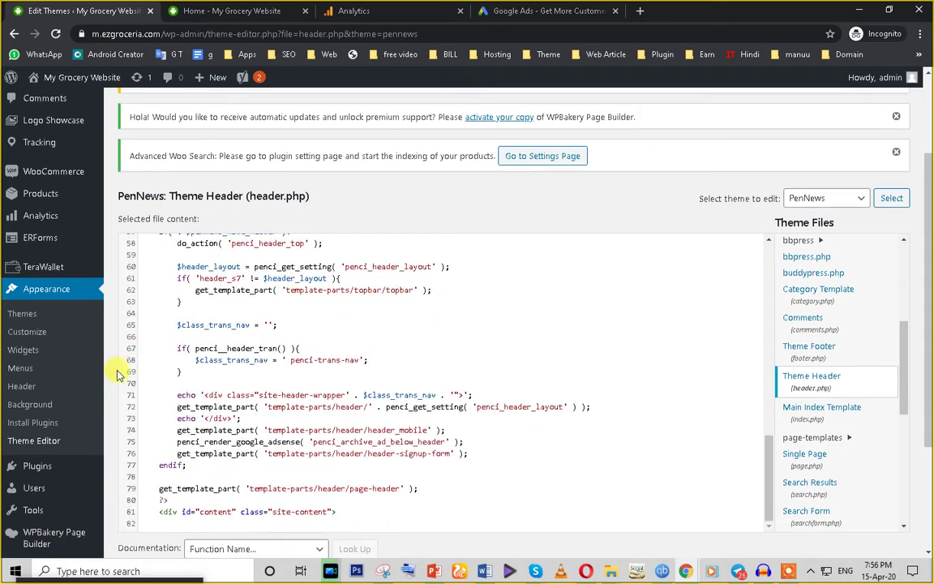
scroll(781, 342, down, 3)
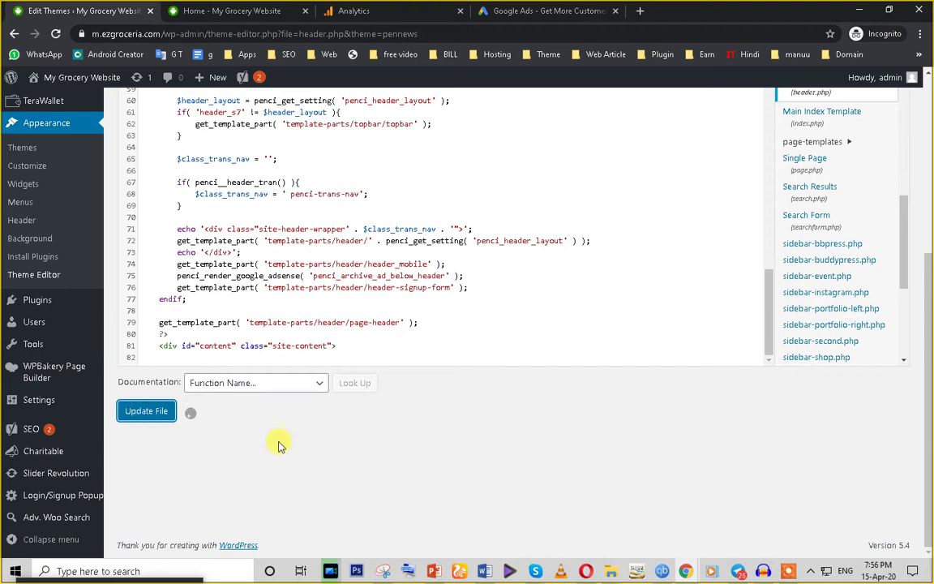
scroll(278, 444, up, 3)
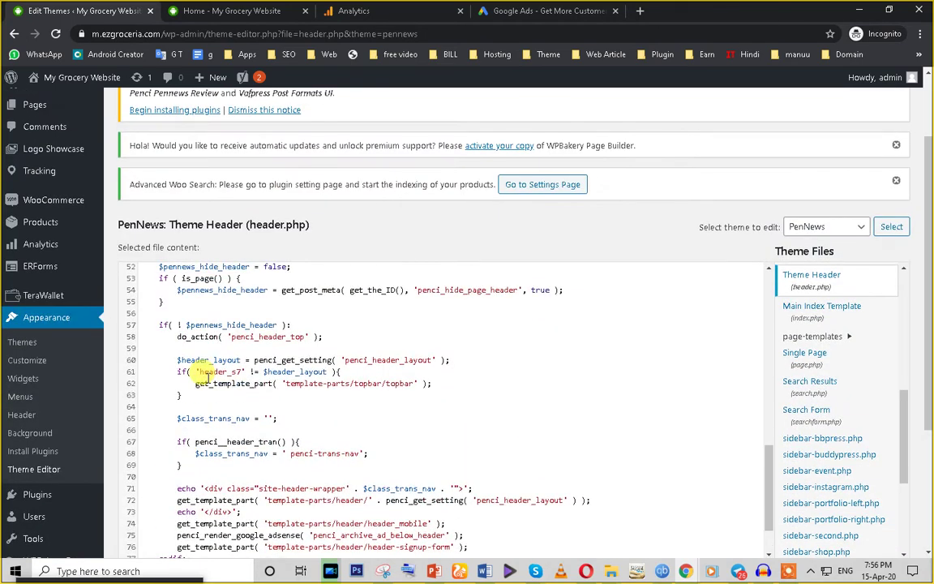
scroll(207, 377, down, 2)
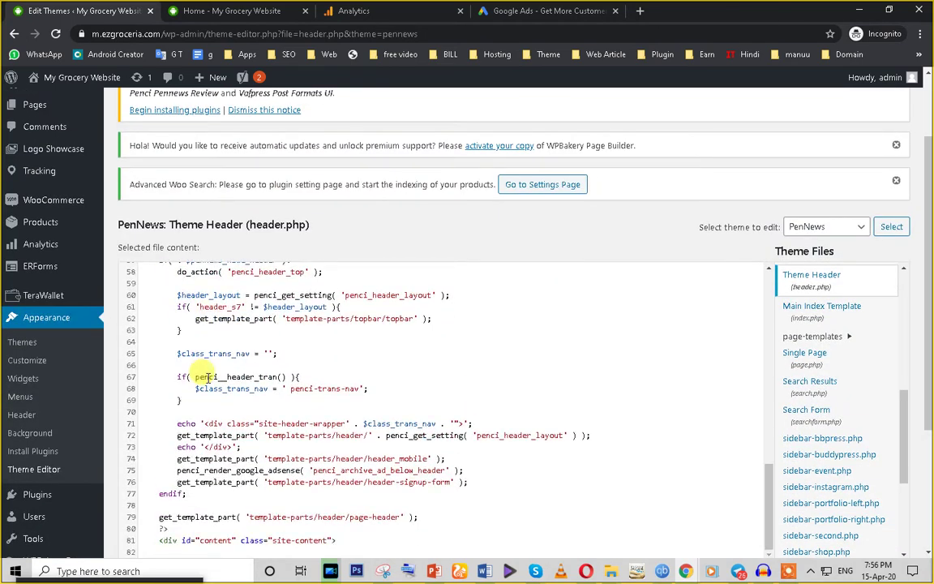
scroll(638, 437, down, 3)
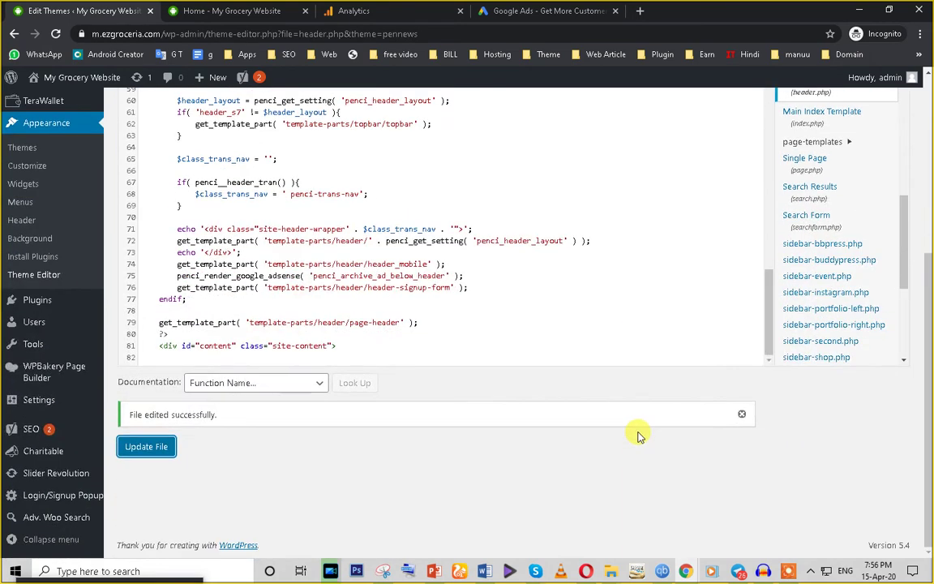
triple_click(167, 414)
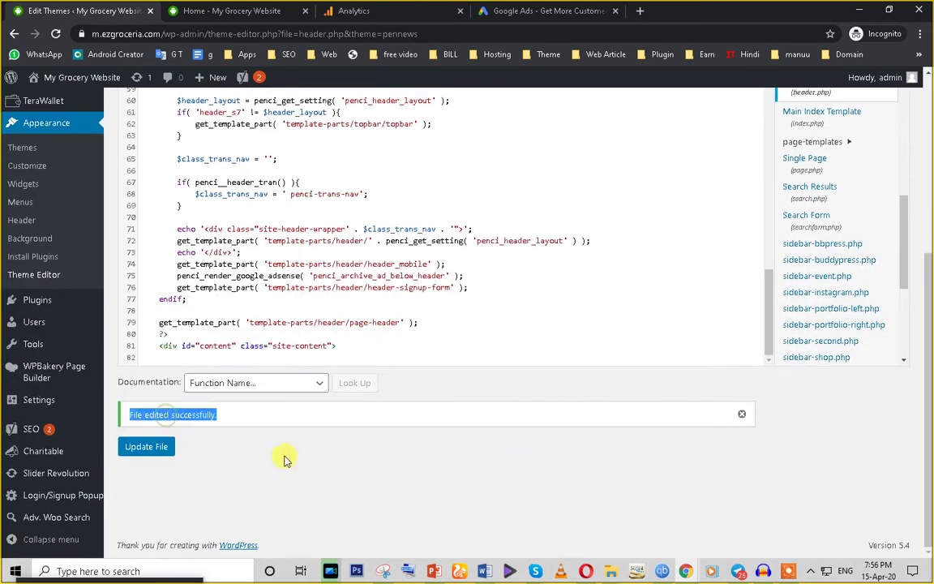
click(351, 11)
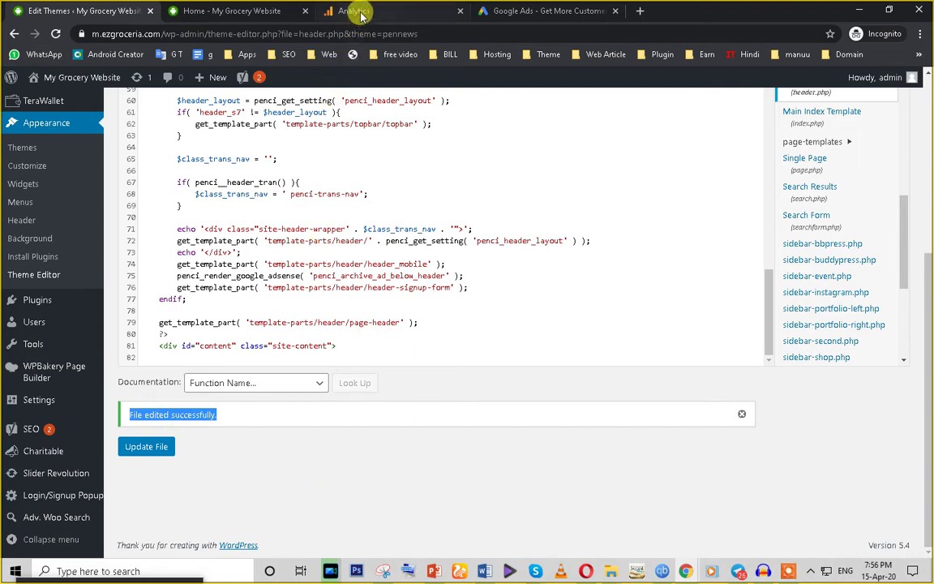
Step: Open the Home report for the All Web Site Data view, then switch to the grocery store tab
scroll(442, 393, down, 3)
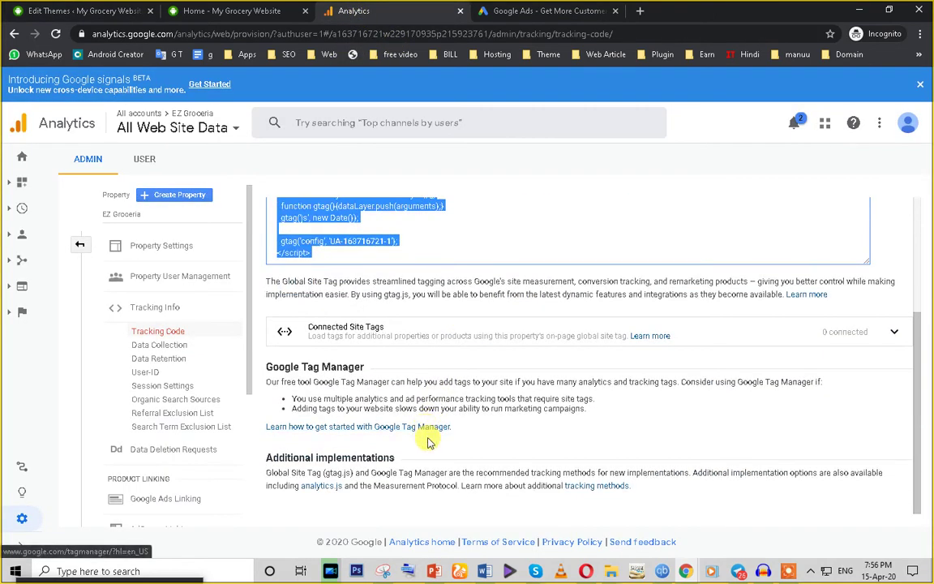
scroll(427, 438, up, 2)
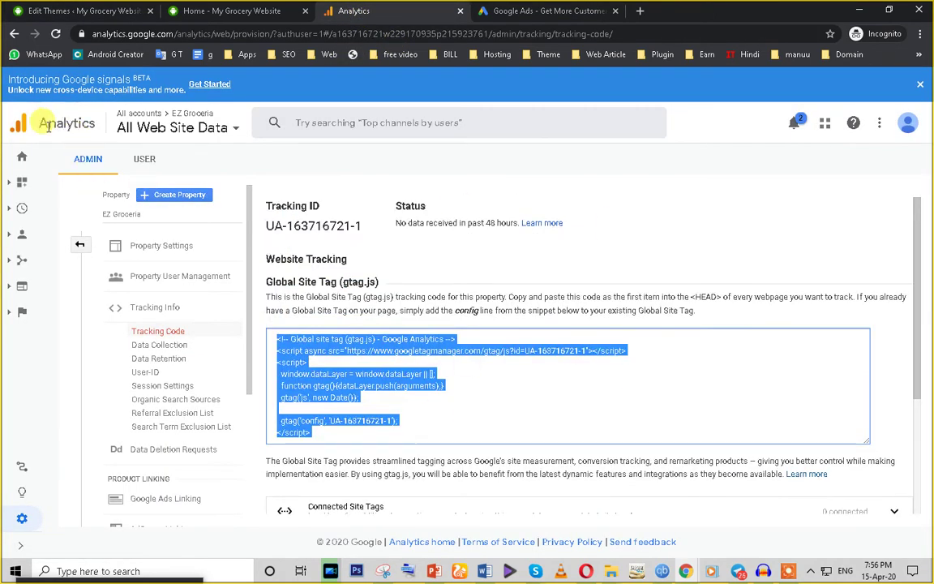
click(21, 130)
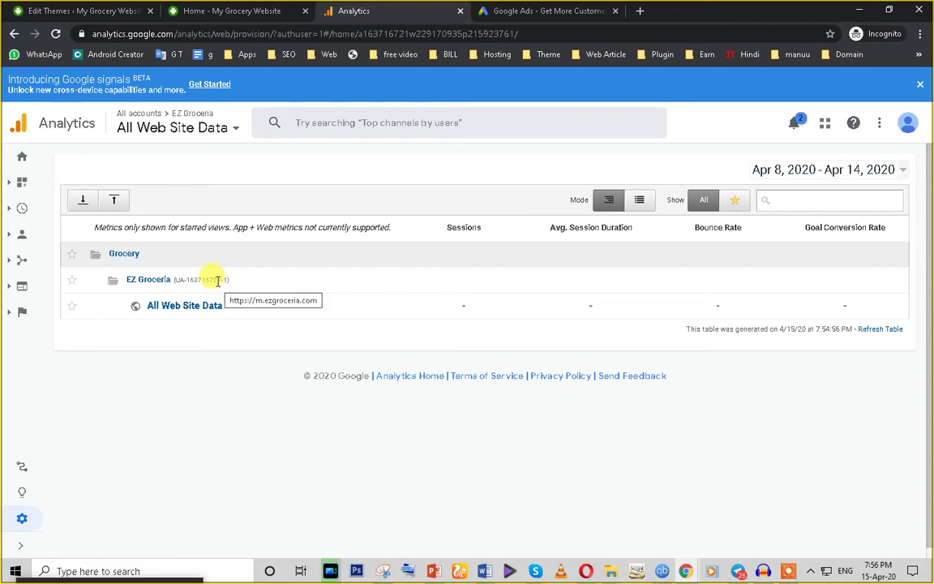
click(202, 136)
click(318, 235)
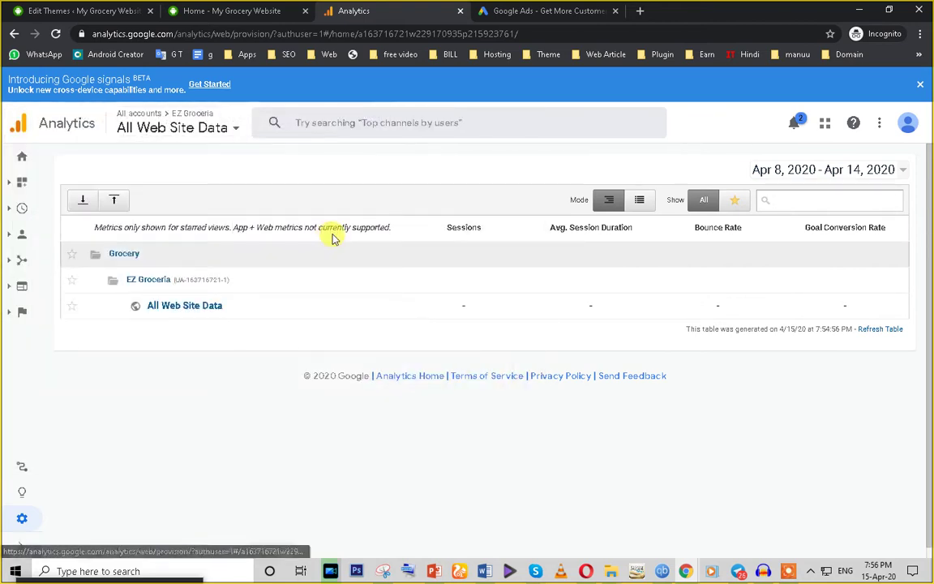
click(21, 159)
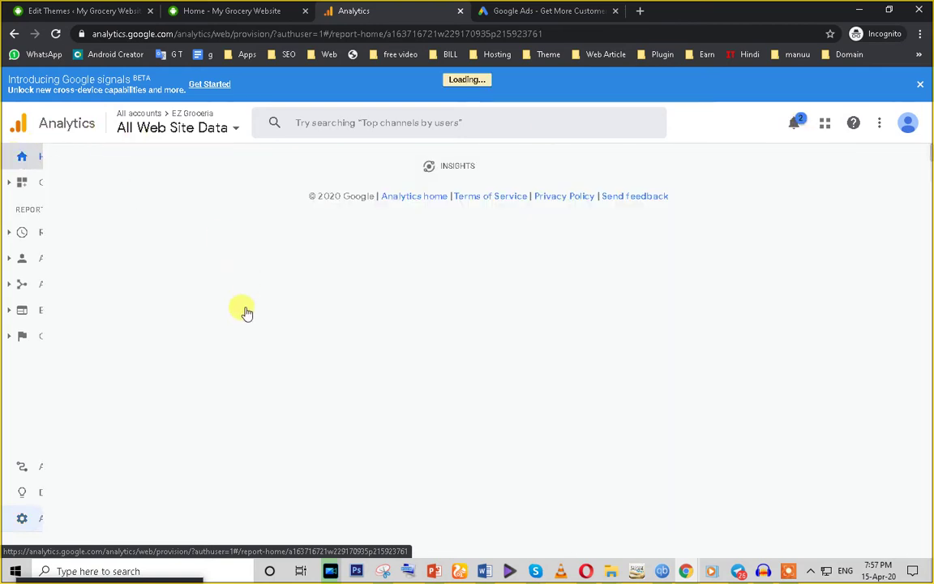
click(210, 11)
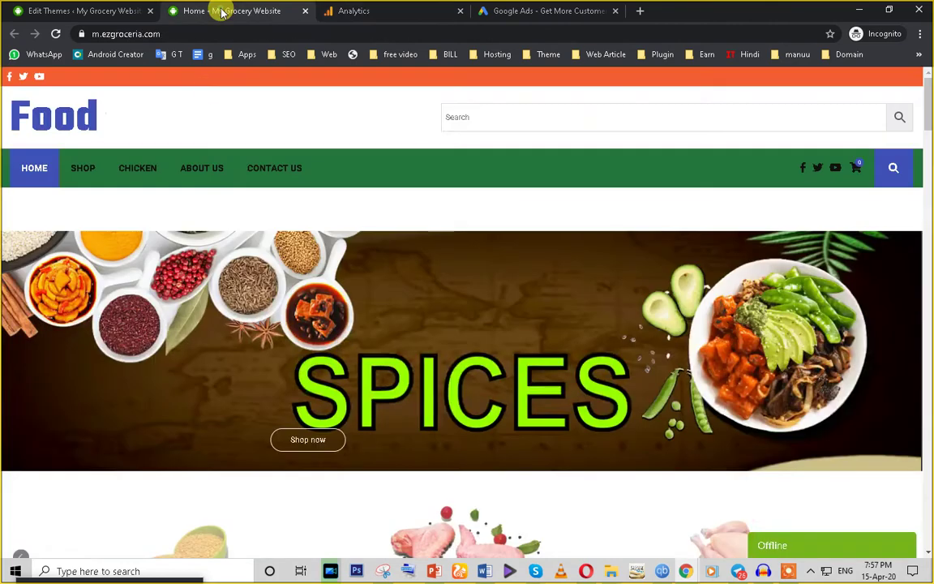
Step: Open the store's Contact us page and confirm Analytics shows 1 active user on /contact-us/
click(255, 176)
click(395, 10)
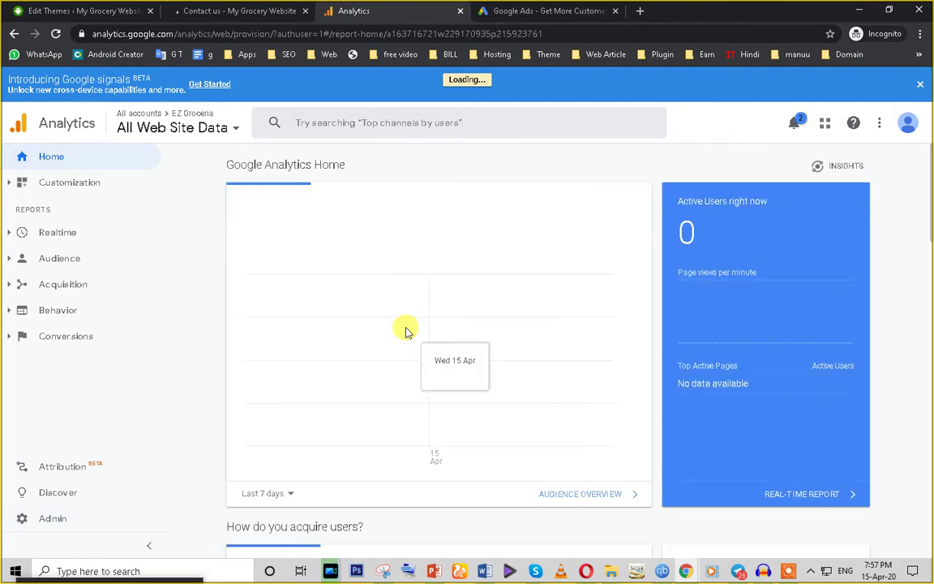
scroll(398, 341, down, 2)
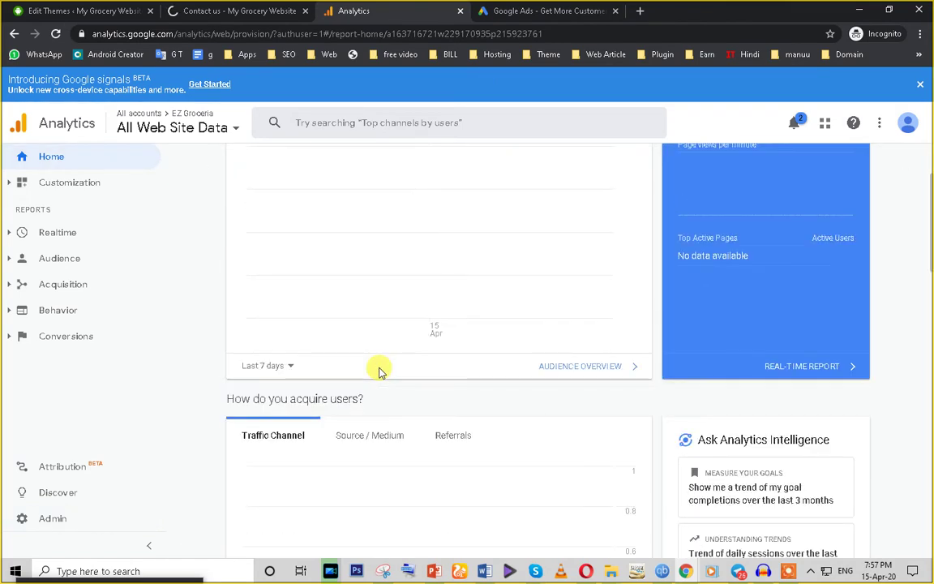
scroll(380, 371, up, 2)
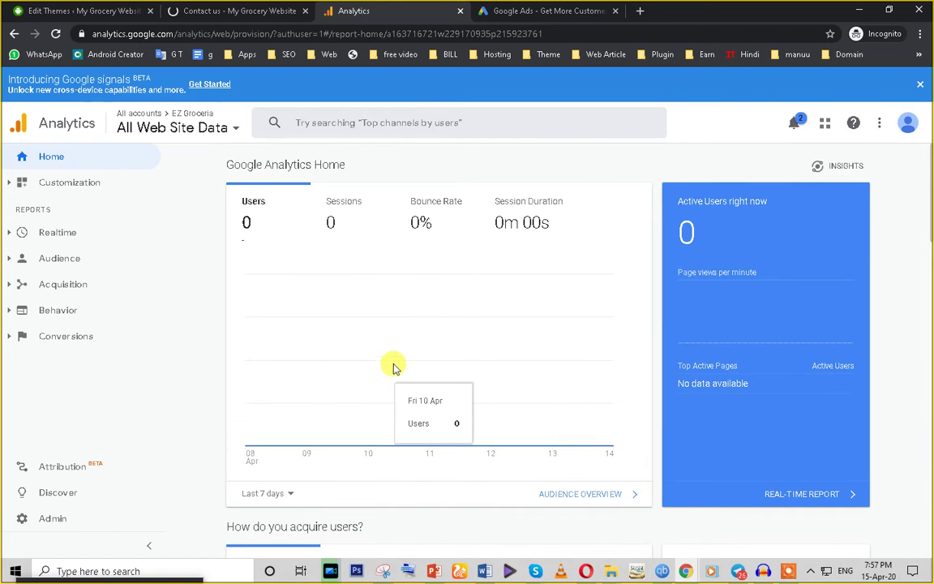
click(199, 12)
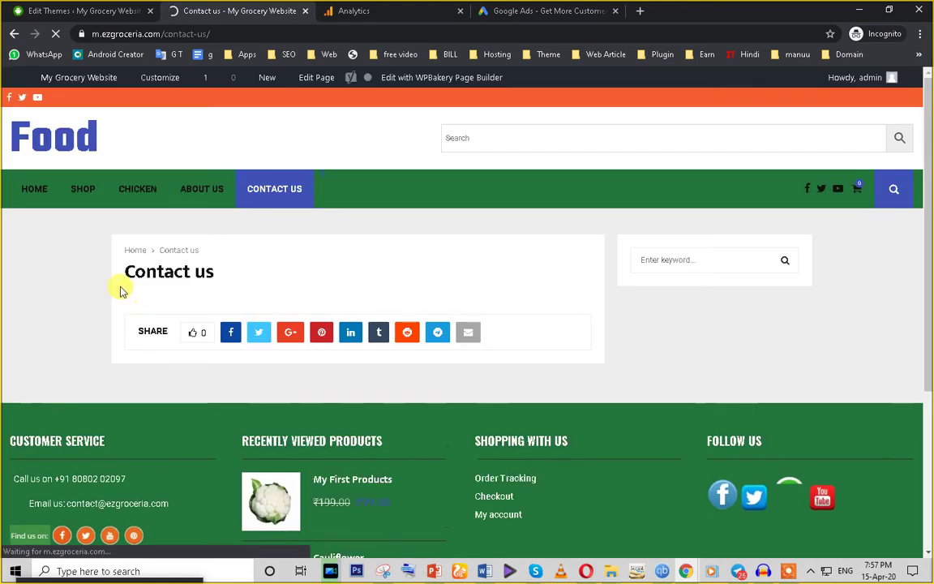
click(377, 11)
scroll(498, 267, down, 3)
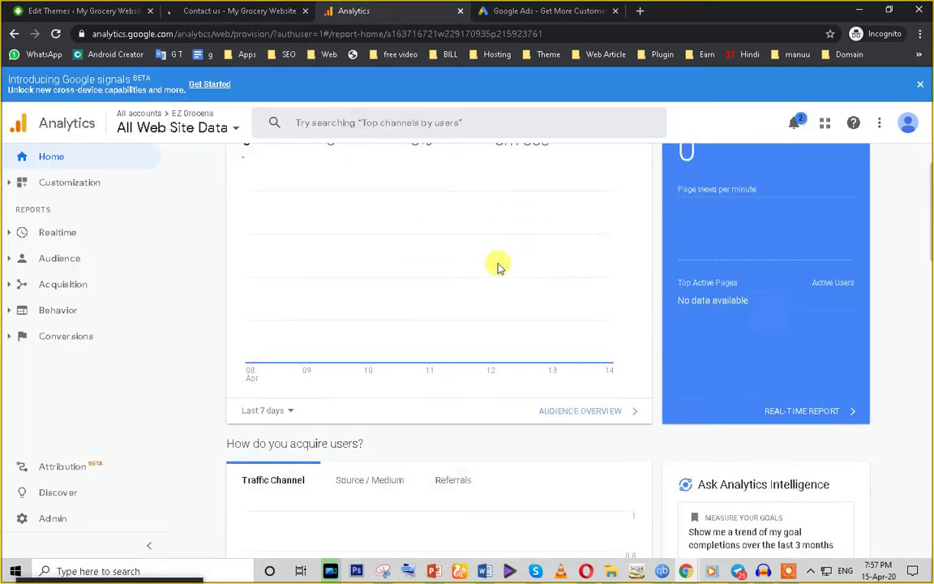
scroll(498, 268, up, 3)
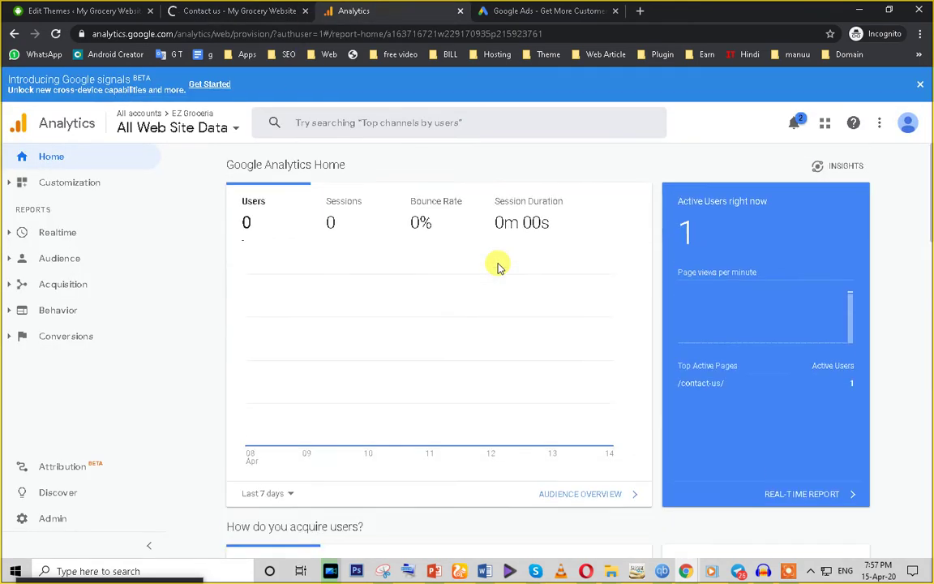
double_click(686, 229)
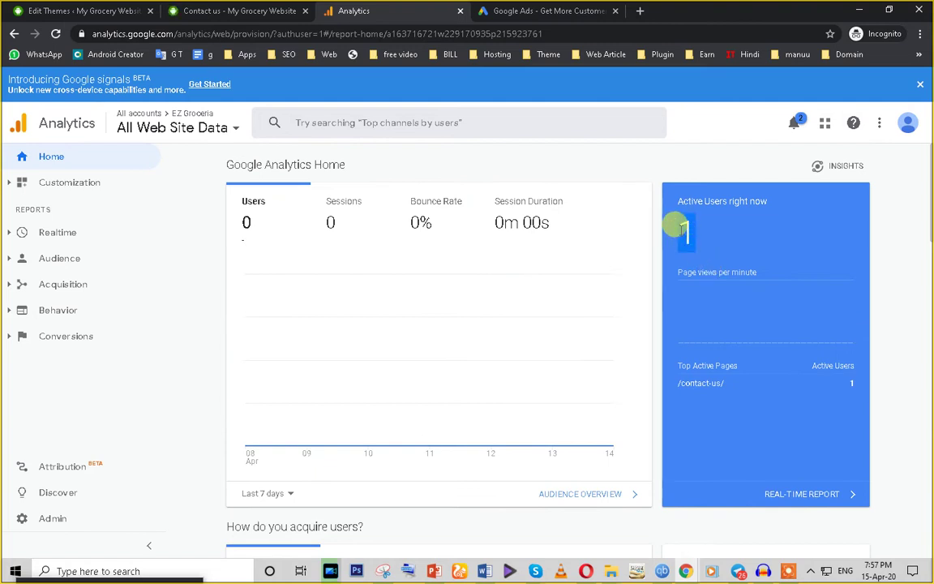
click(678, 382)
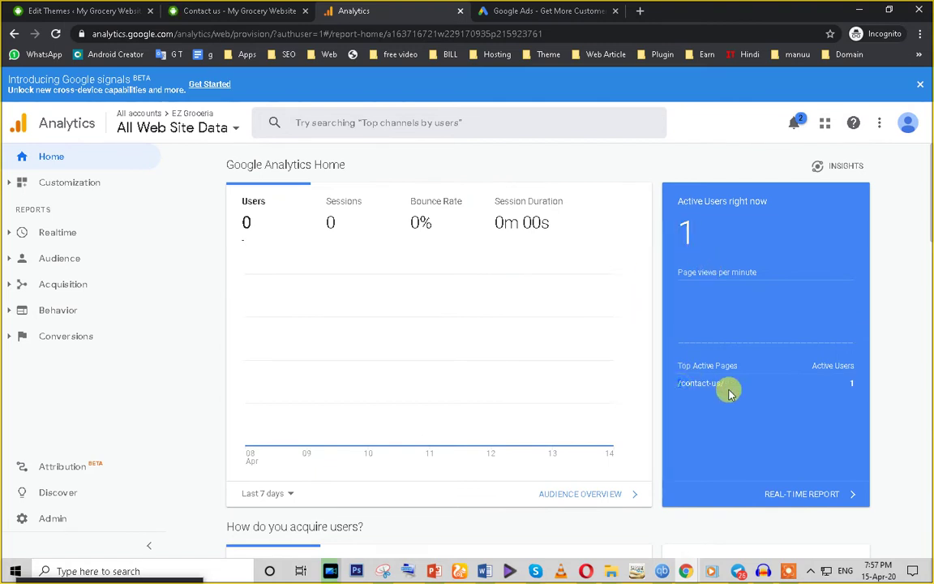
Step: Check the Contact us page path, then open the CHICKEN category page and recheck Analytics
click(232, 10)
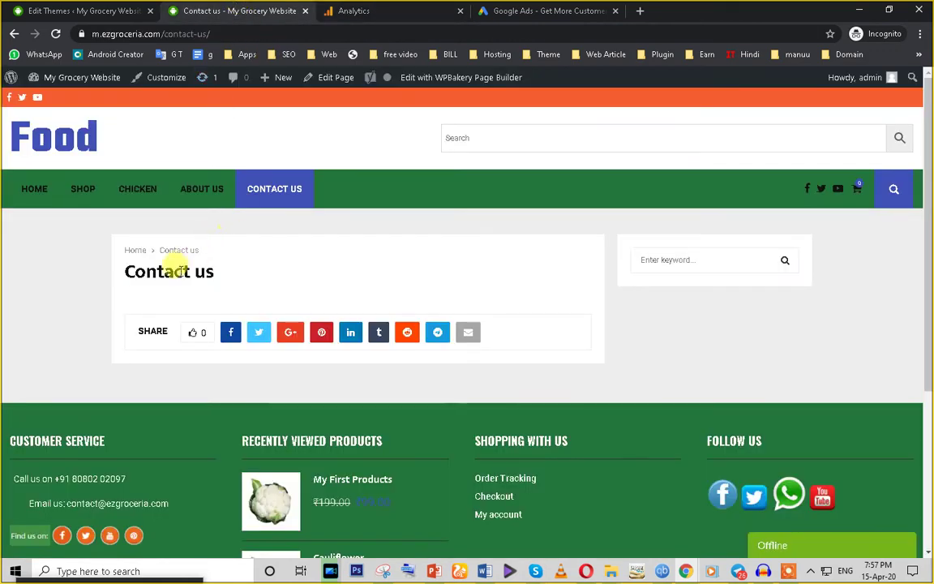
click(167, 33)
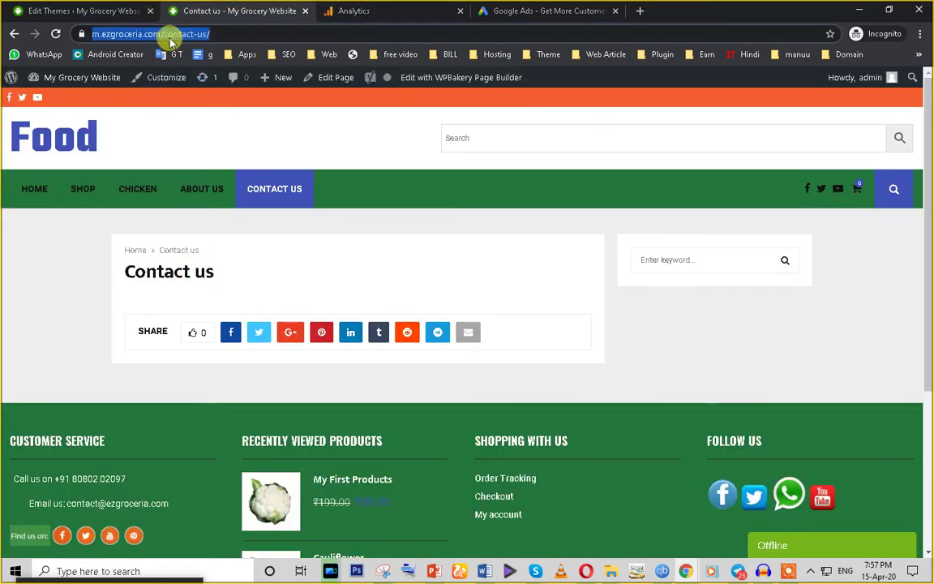
drag(194, 33, 243, 34)
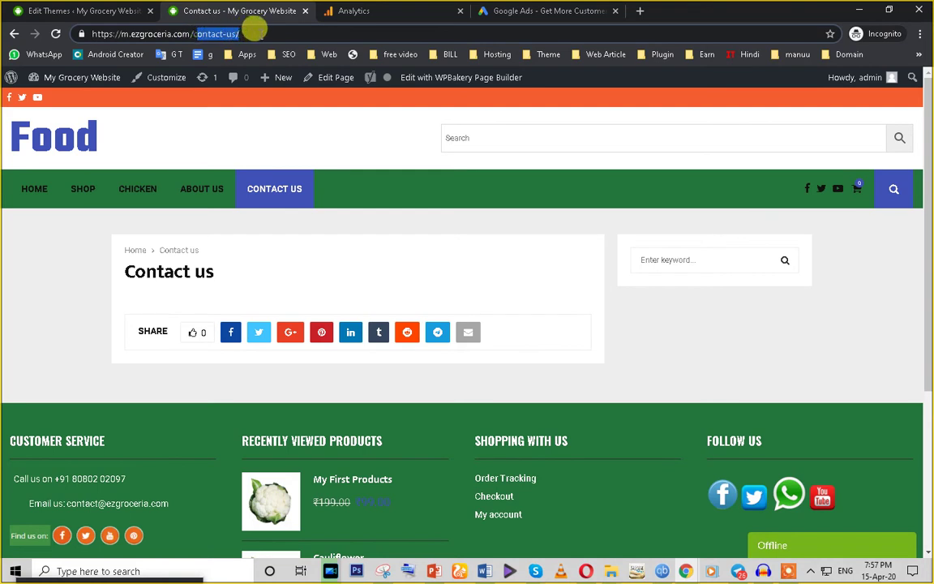
click(139, 193)
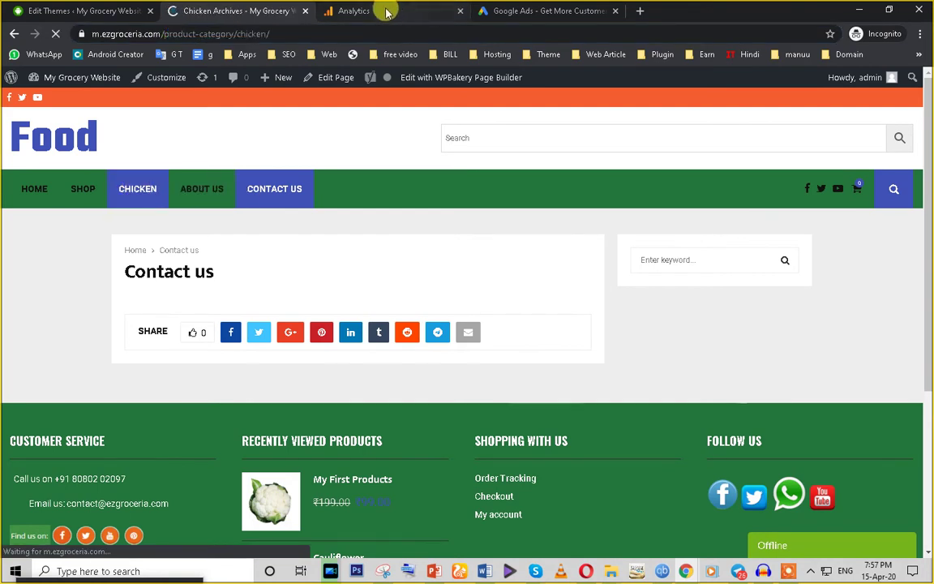
click(383, 10)
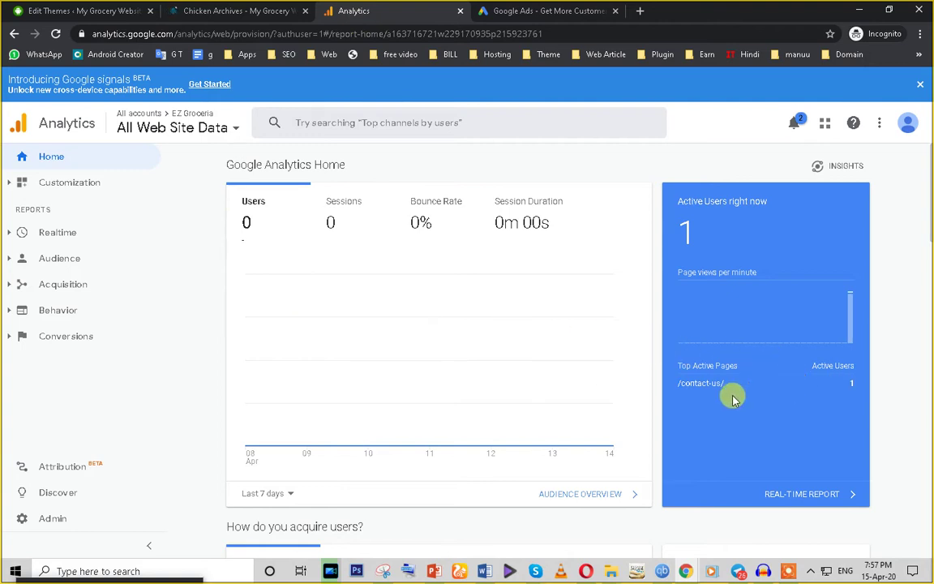
scroll(690, 394, down, 1)
scroll(703, 388, up, 1)
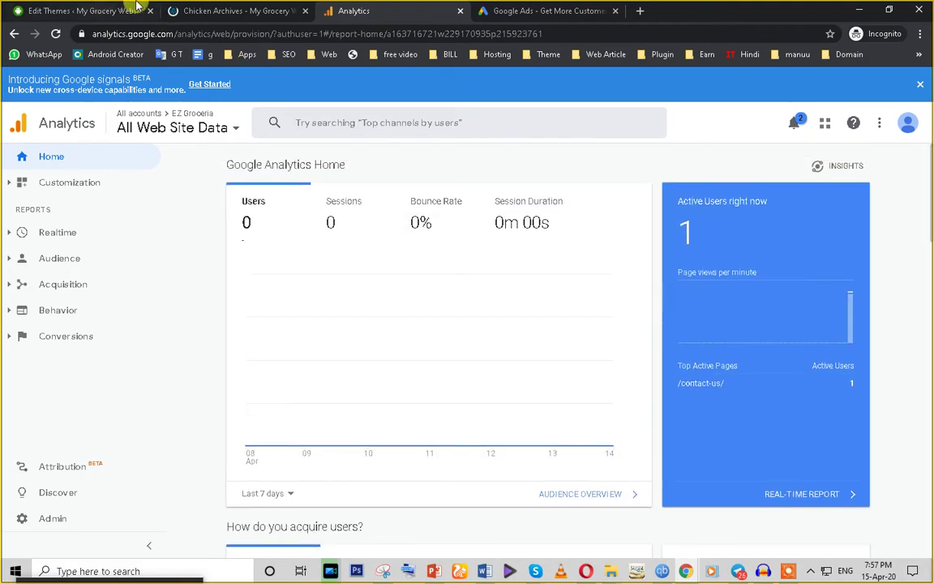
Step: Copy the site's domain and load the grocery website in the other browser window
click(195, 10)
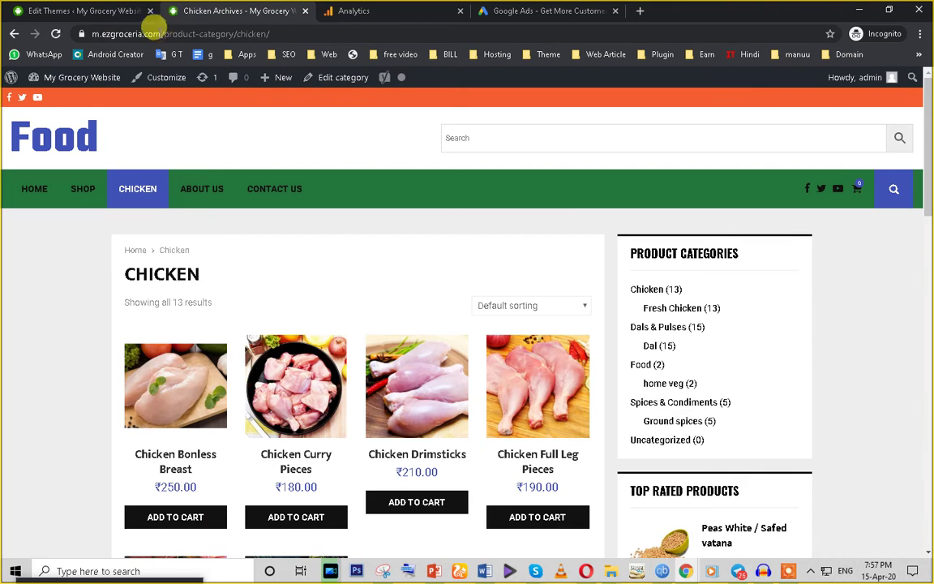
drag(154, 28, 22, 19)
key(ctrl+c)
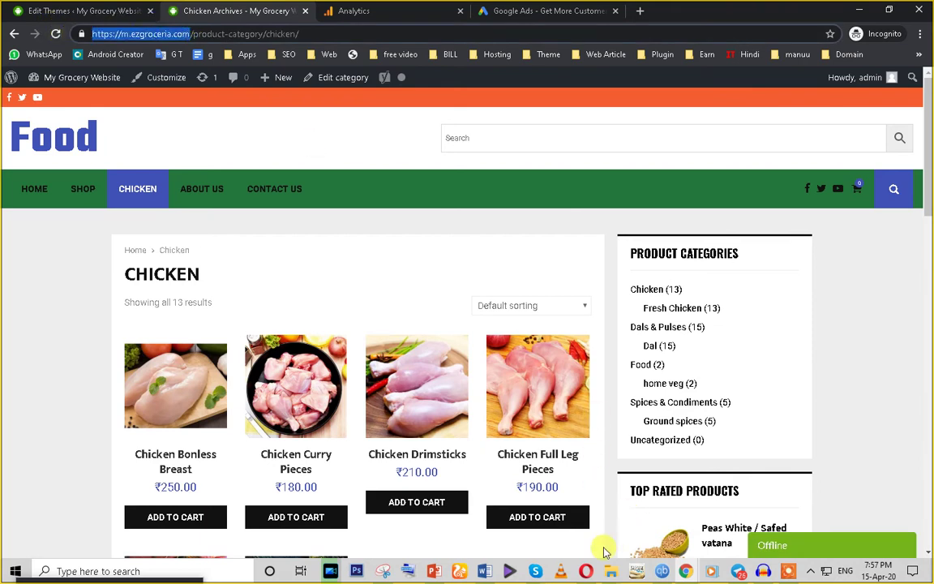
mouse_move(685, 571)
click(647, 537)
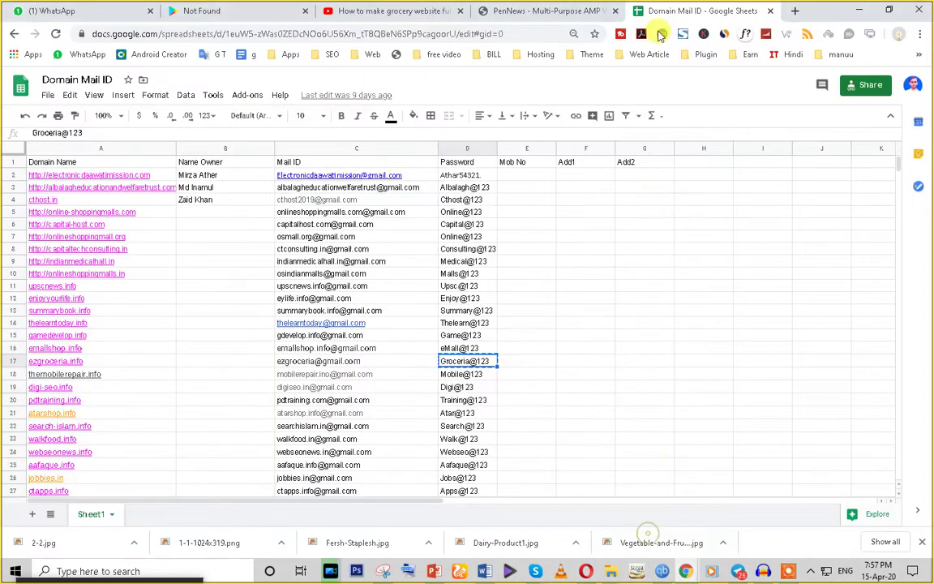
click(448, 32)
key(ctrl+v)
key(Return)
Step: Switch between the Chicken Archives page and the Analytics home report to compare
mouse_move(685, 571)
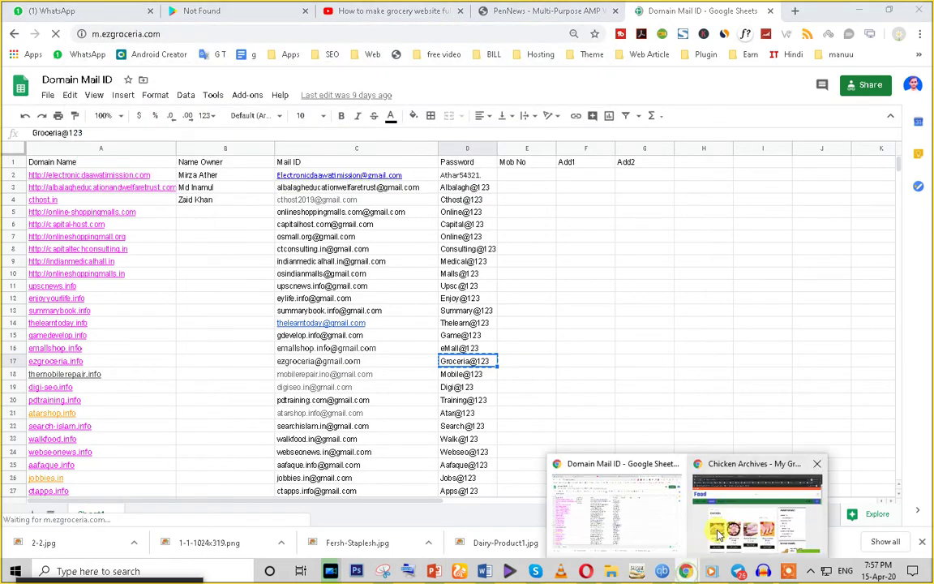
click(717, 536)
click(332, 9)
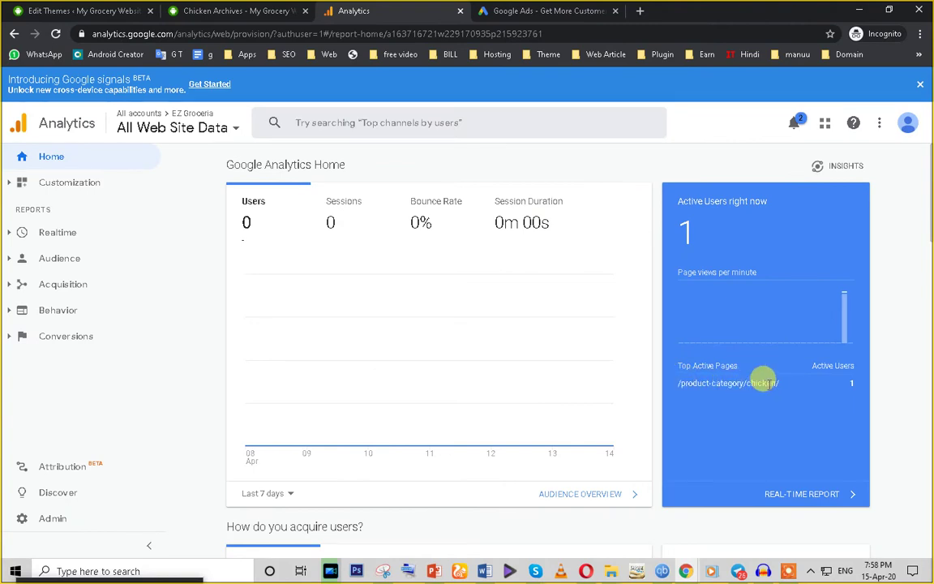
key(ctrl+shift+Tab)
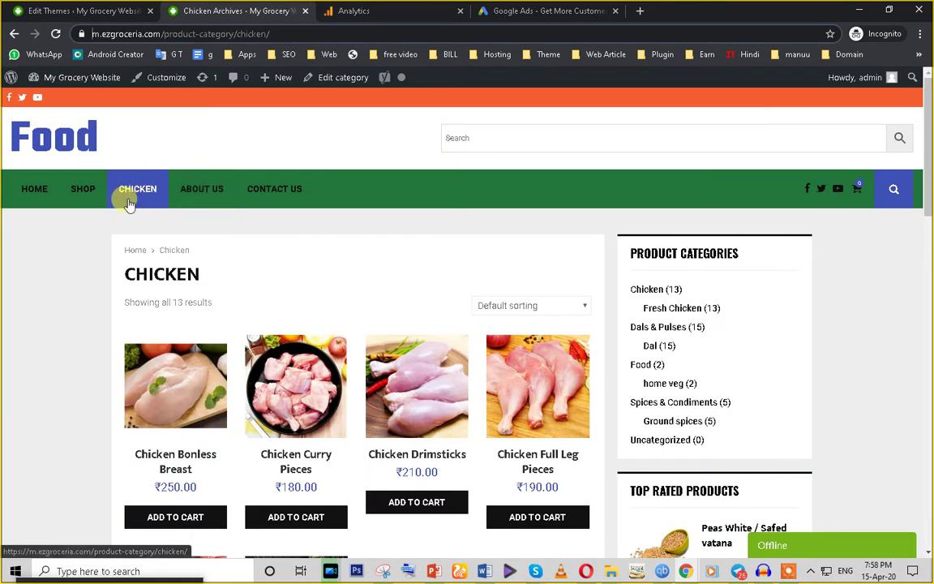
click(347, 10)
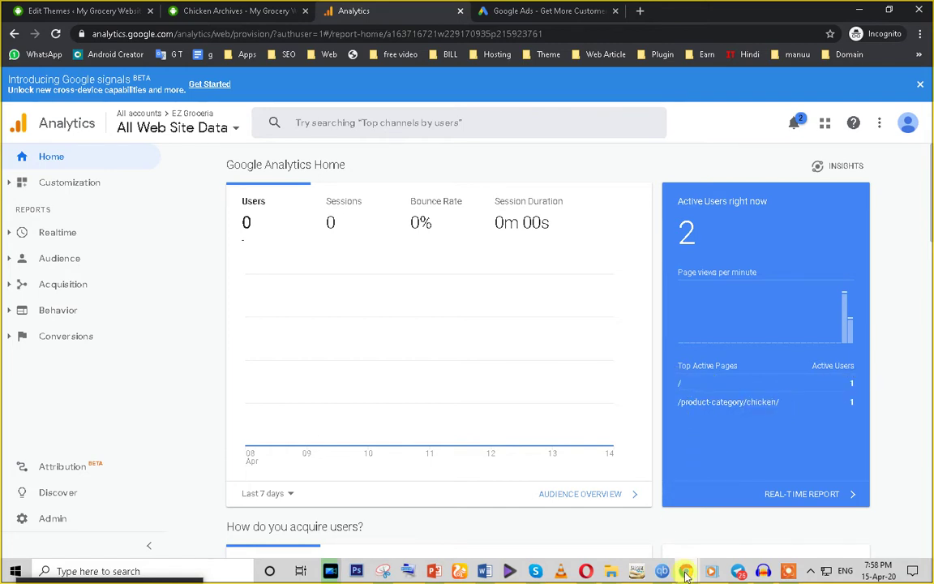
Step: Open the grocery site's Shop page and confirm 2 live users on /product-category/chicken/ and /shop/
mouse_move(686, 574)
click(641, 531)
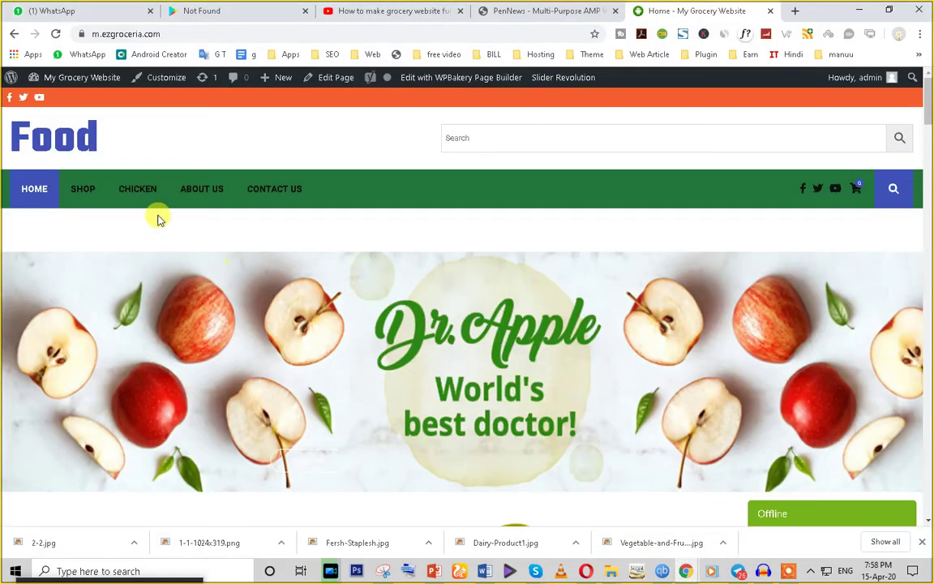
click(82, 188)
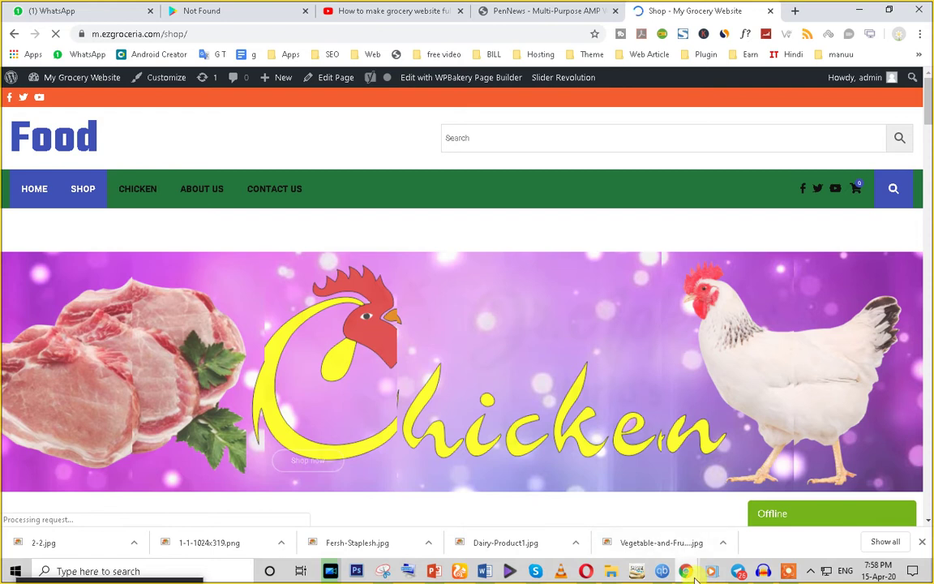
mouse_move(689, 574)
click(741, 535)
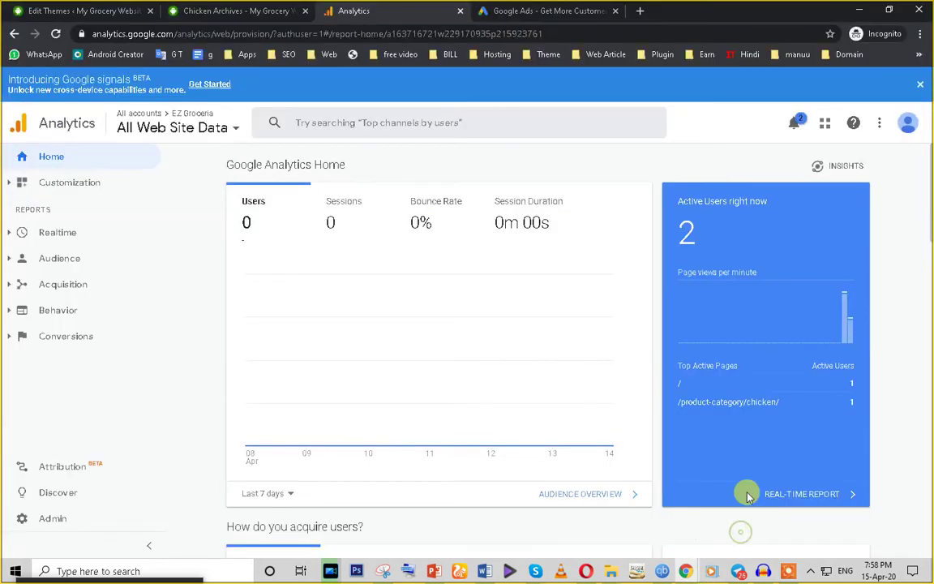
triple_click(679, 382)
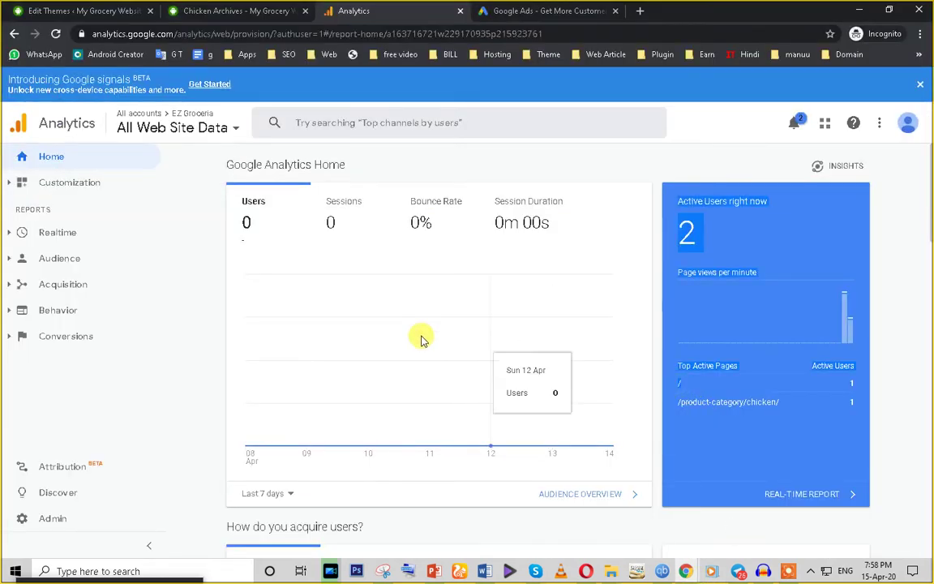
scroll(396, 365, down, 2)
scroll(397, 377, up, 2)
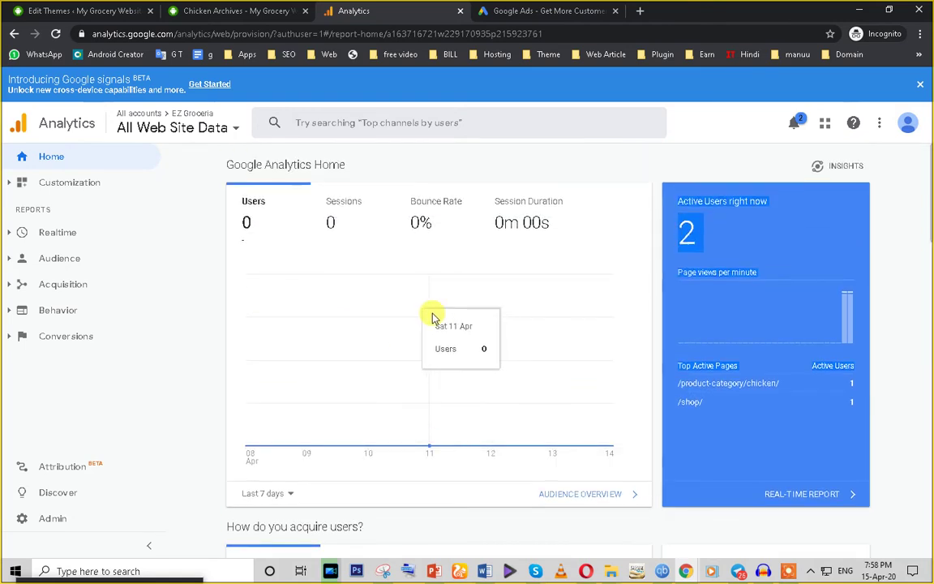
scroll(406, 365, down, 8)
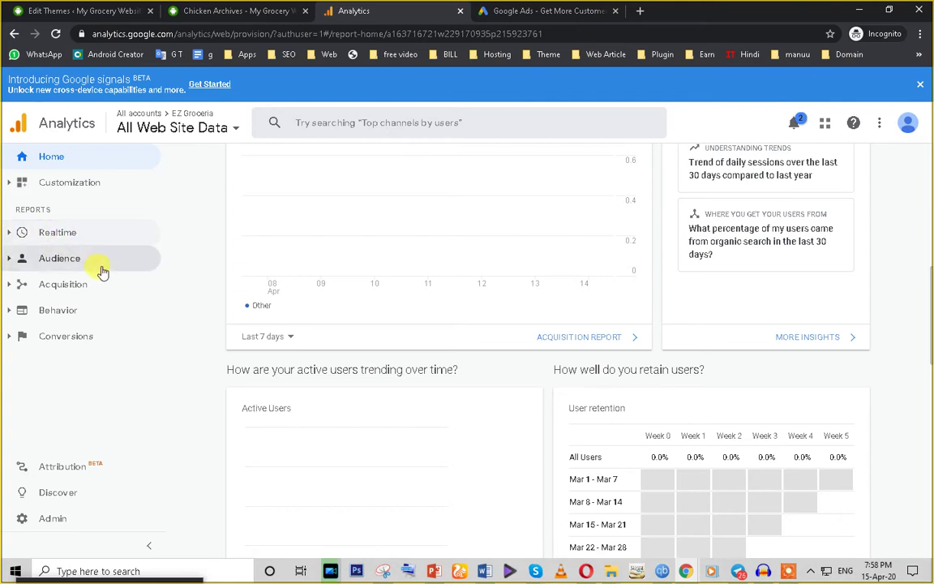
Step: Expand Realtime and open the Locations report for current visitors
scroll(641, 320, up, 8)
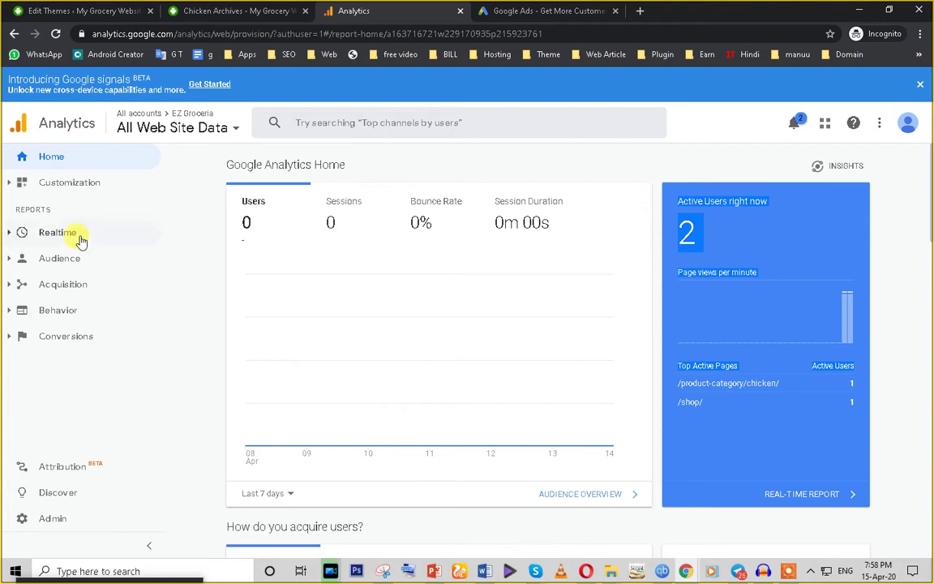
click(41, 234)
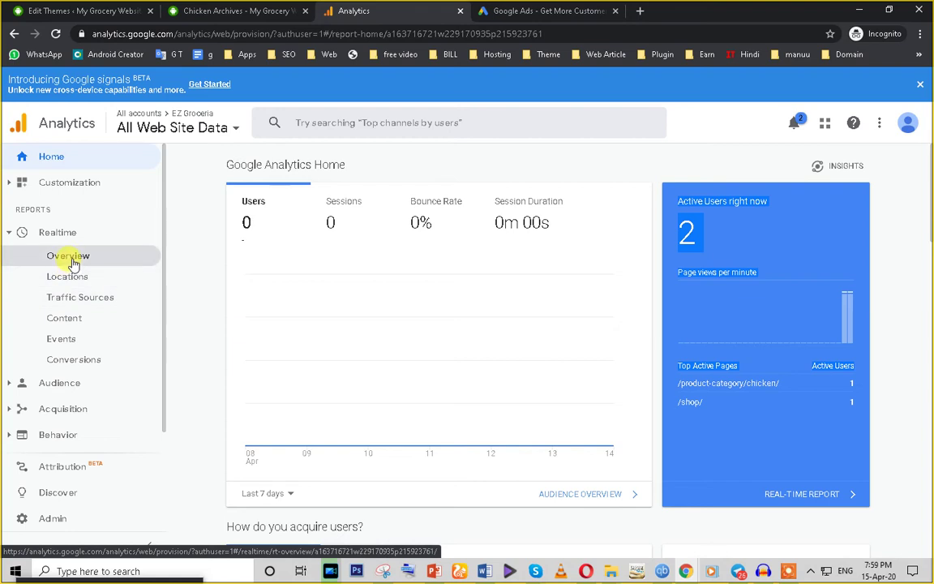
click(74, 284)
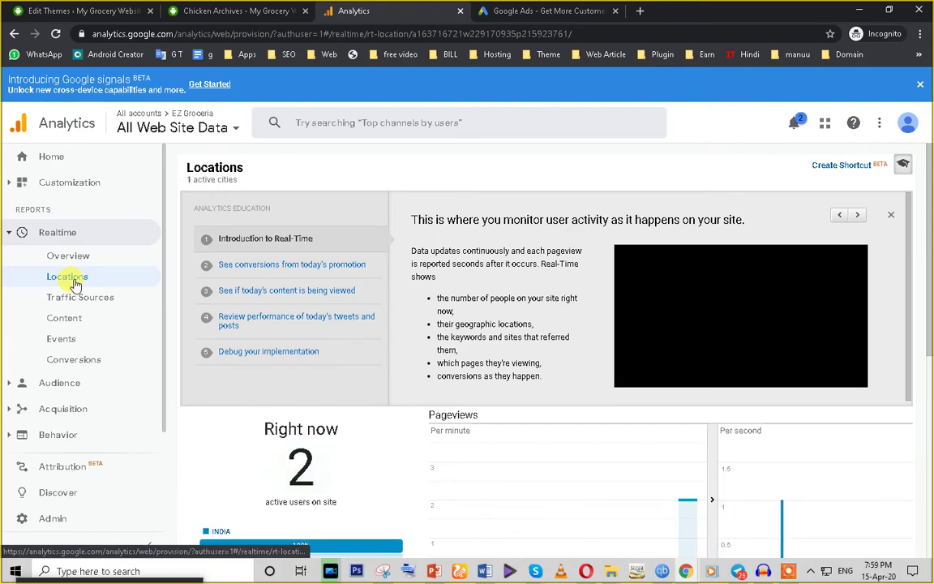
Step: Filter realtime Locations to INDIA, check New Delhi on the map, then open Realtime Overview
scroll(446, 267, down, 3)
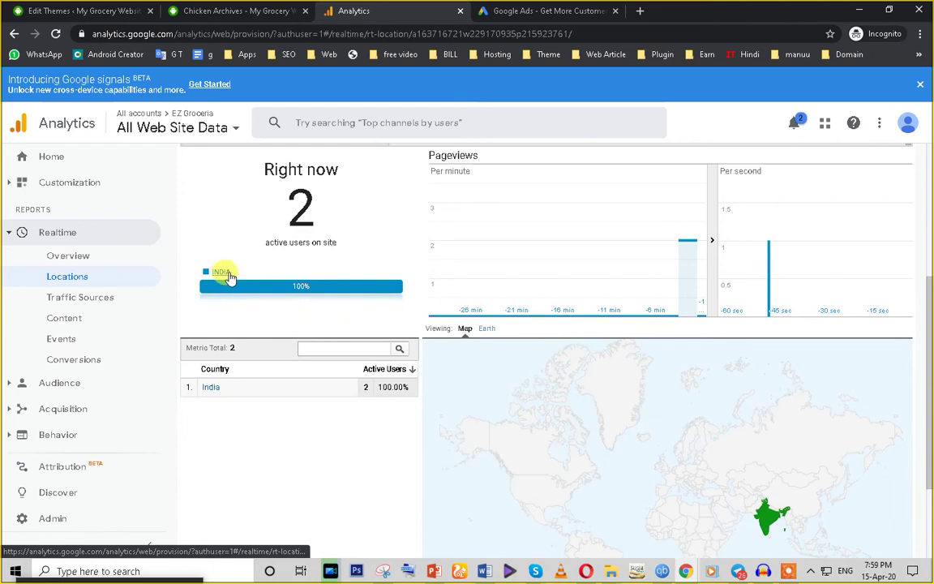
drag(236, 276, 216, 278)
click(211, 274)
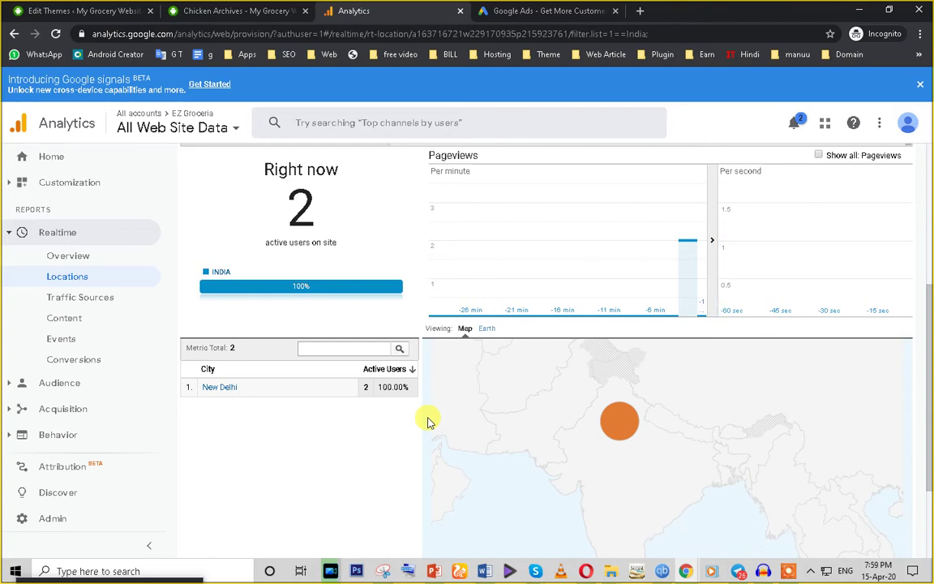
mouse_move(620, 423)
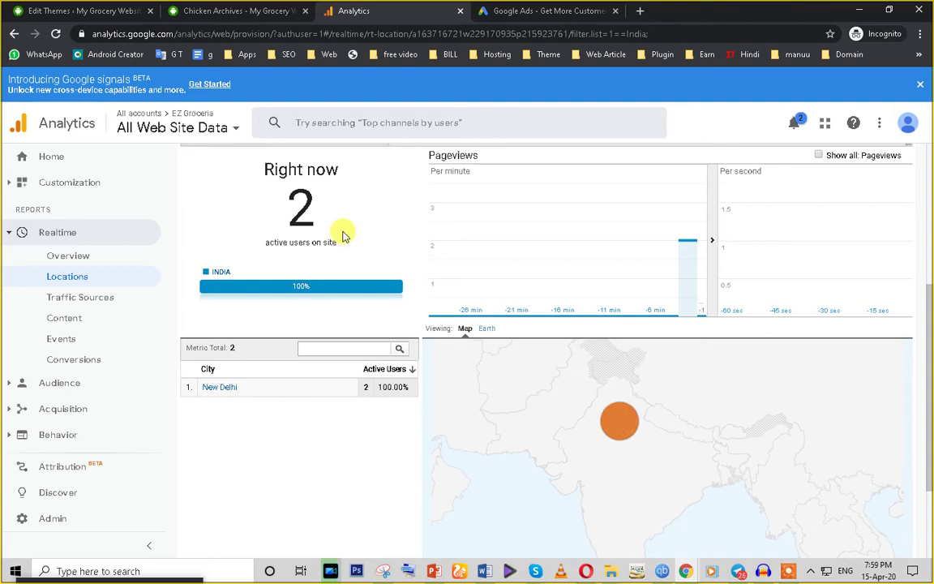
click(68, 259)
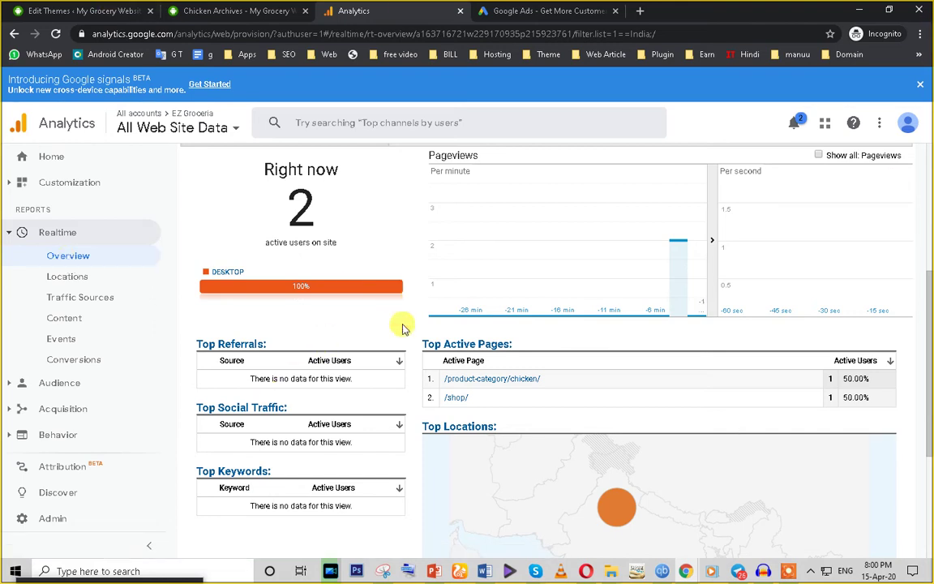
Step: Scroll through the realtime Overview and drill into visitors on the home page
scroll(390, 349, down, 2)
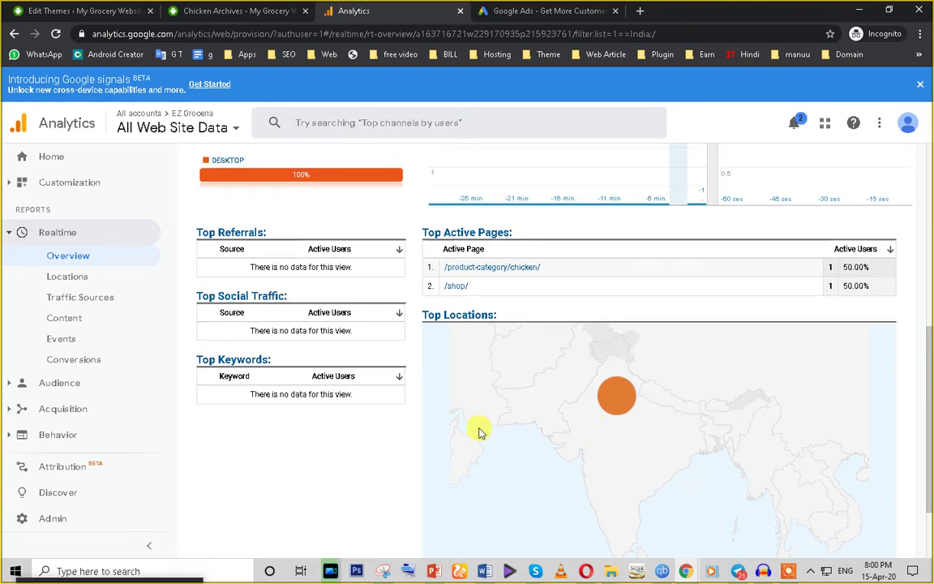
scroll(478, 432, up, 4)
scroll(261, 428, down, 2)
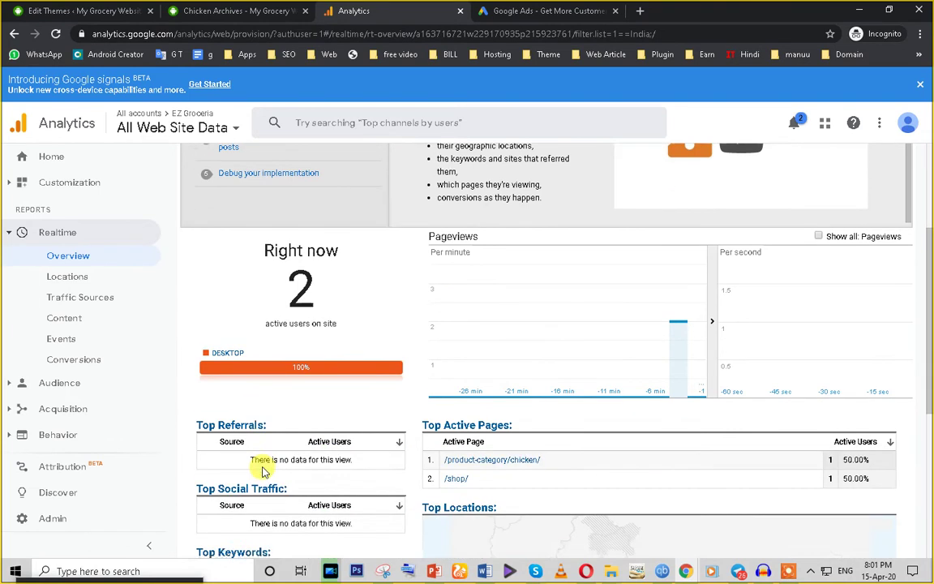
scroll(262, 472, down, 1)
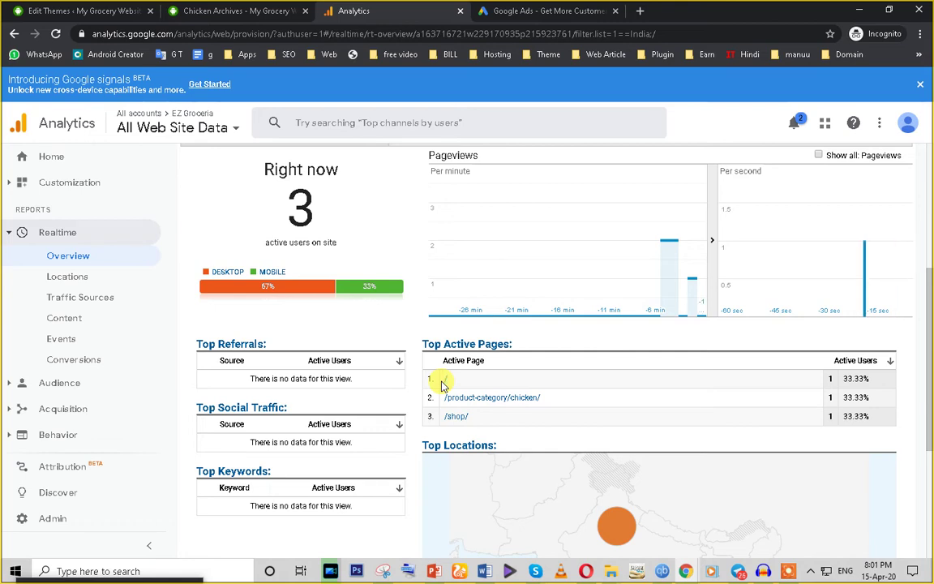
click(444, 385)
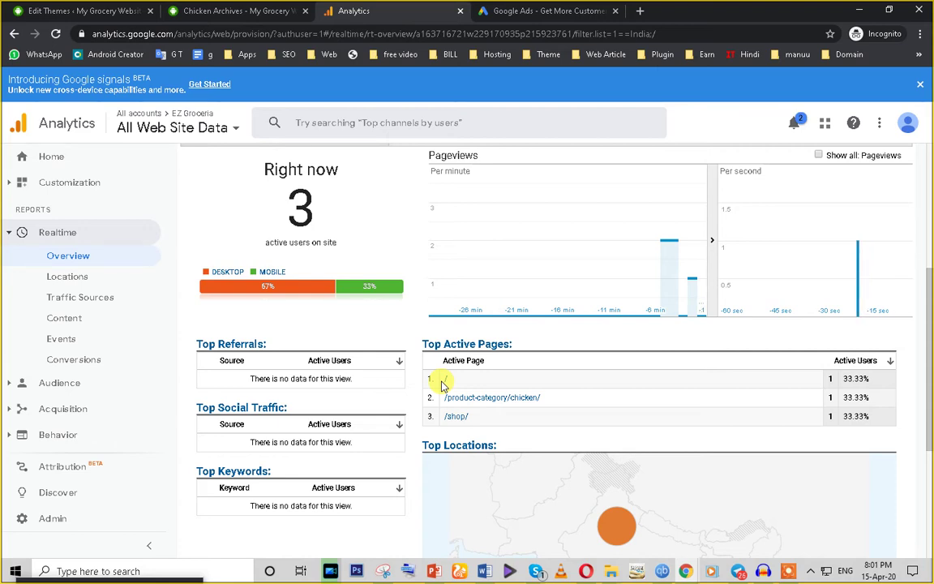
Step: Revisit realtime Locations and the New Delhi bubble, then open Realtime Traffic Sources
click(71, 280)
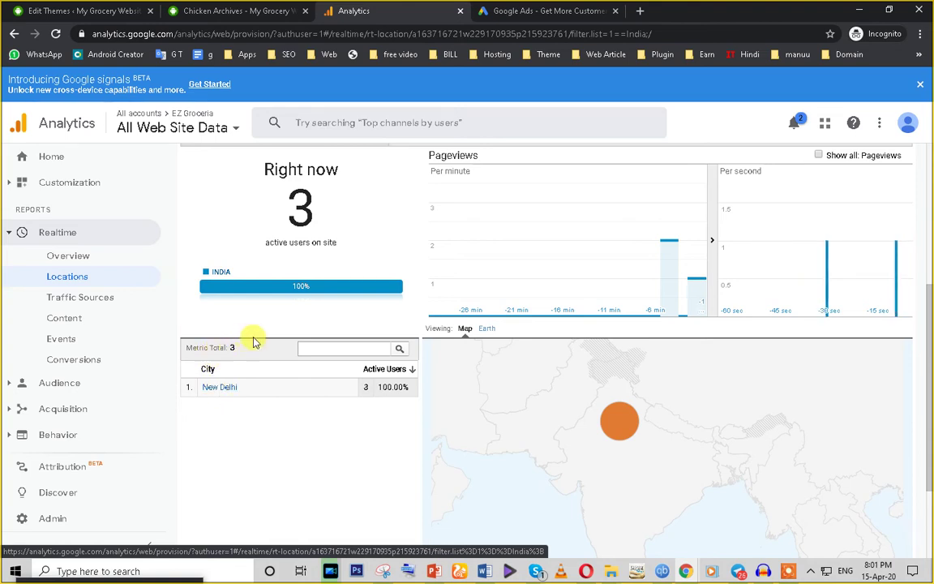
mouse_move(625, 430)
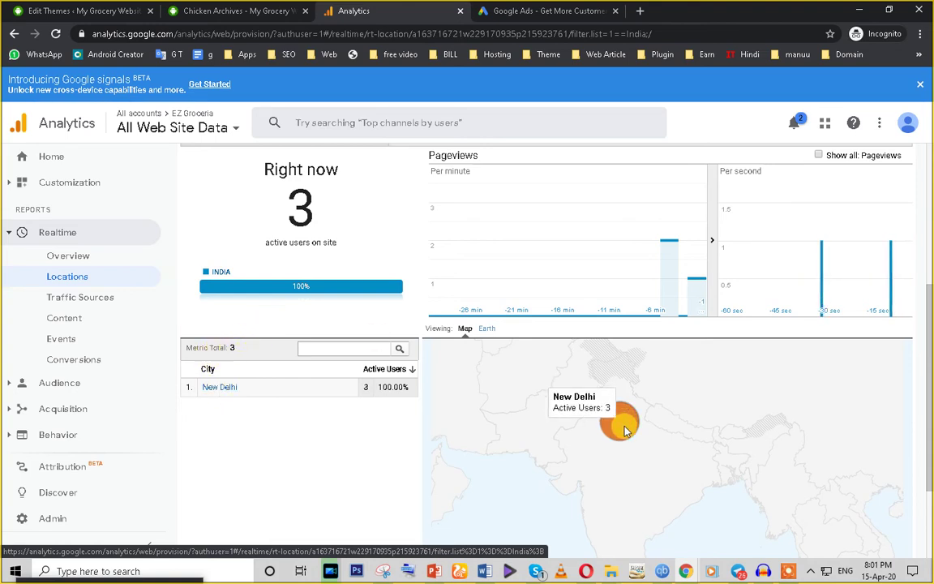
click(81, 298)
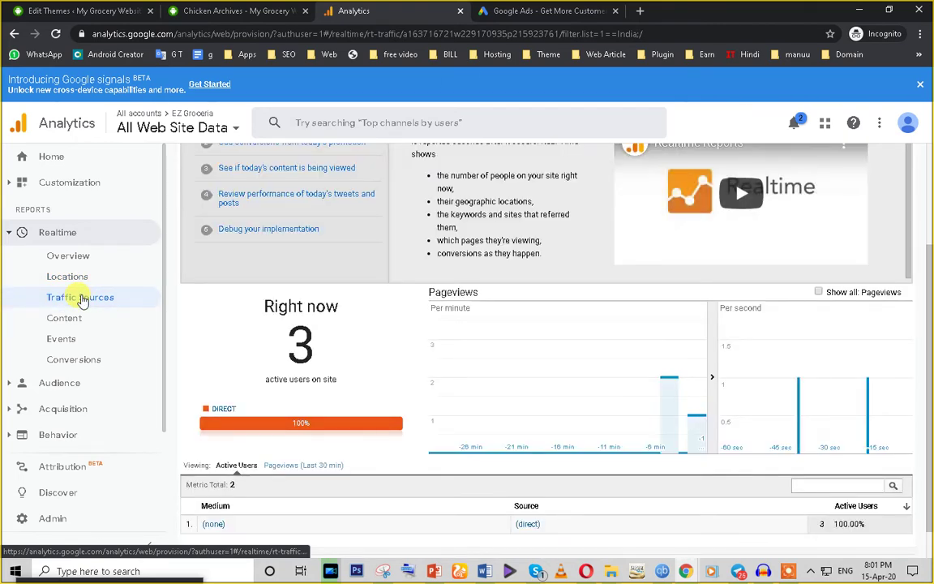
Step: Note the (none) medium and (direct) source, then open Realtime Content to see active pages
scroll(448, 427, down, 1)
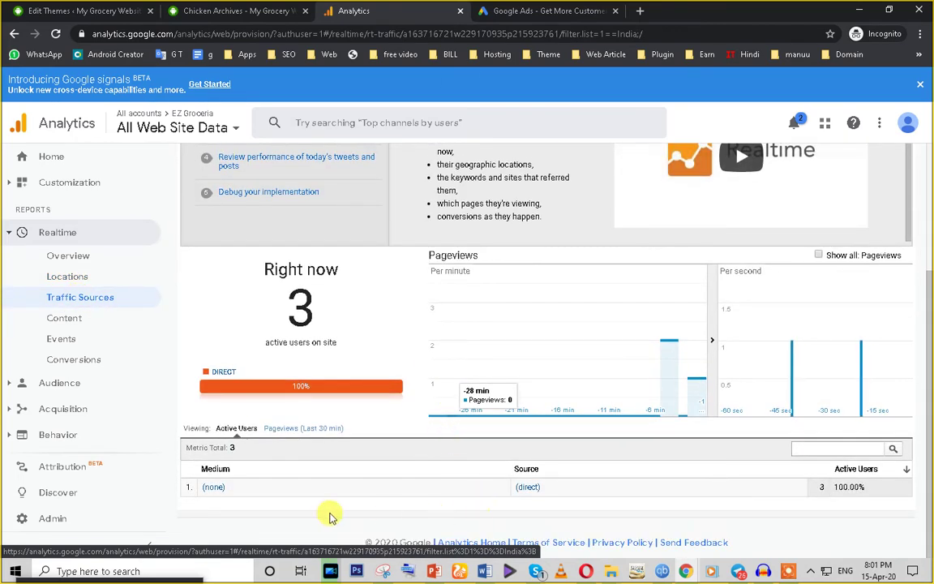
drag(240, 489, 202, 490)
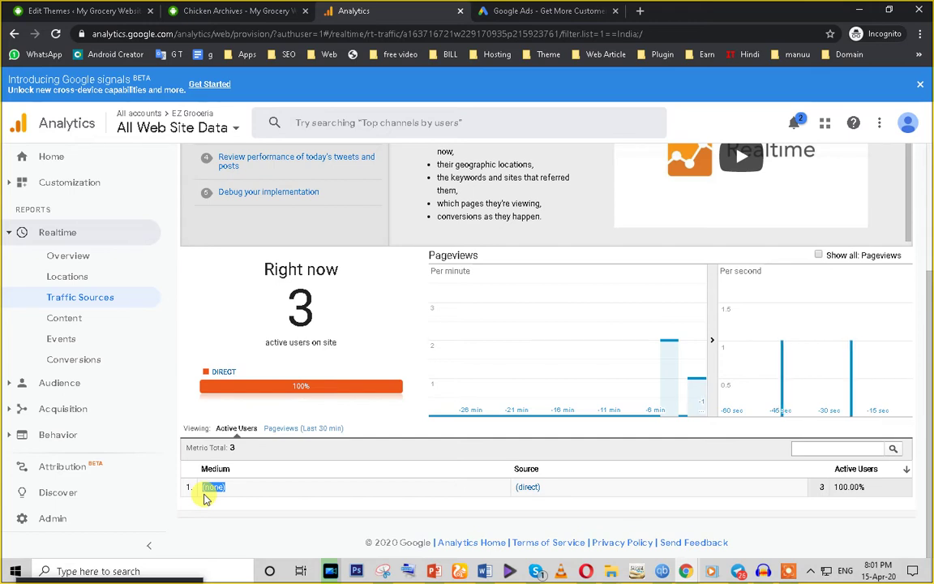
click(205, 499)
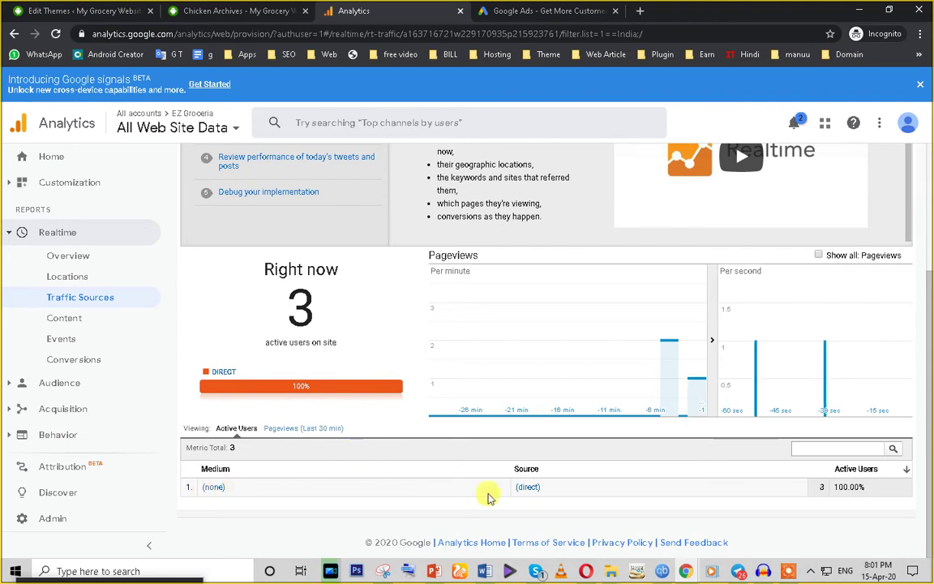
drag(552, 485, 517, 486)
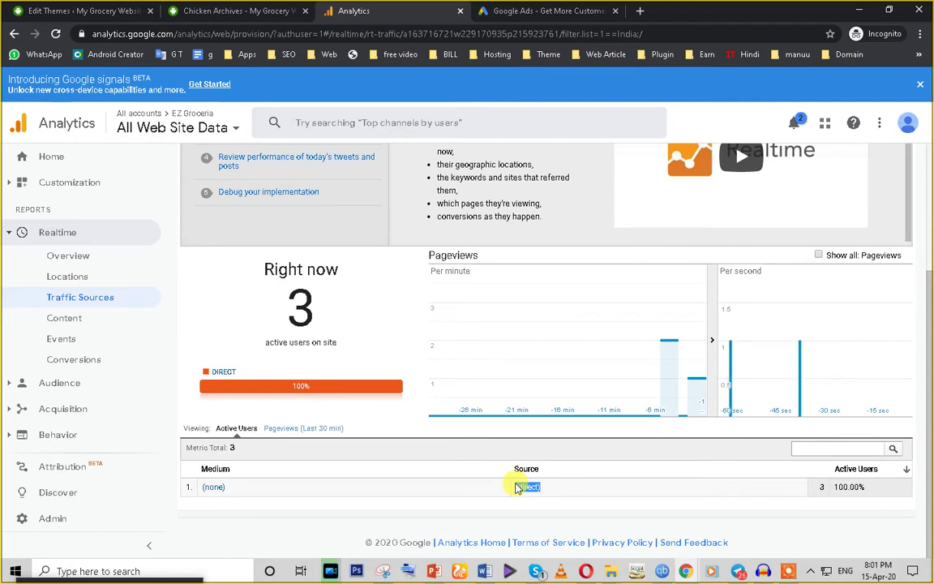
click(516, 488)
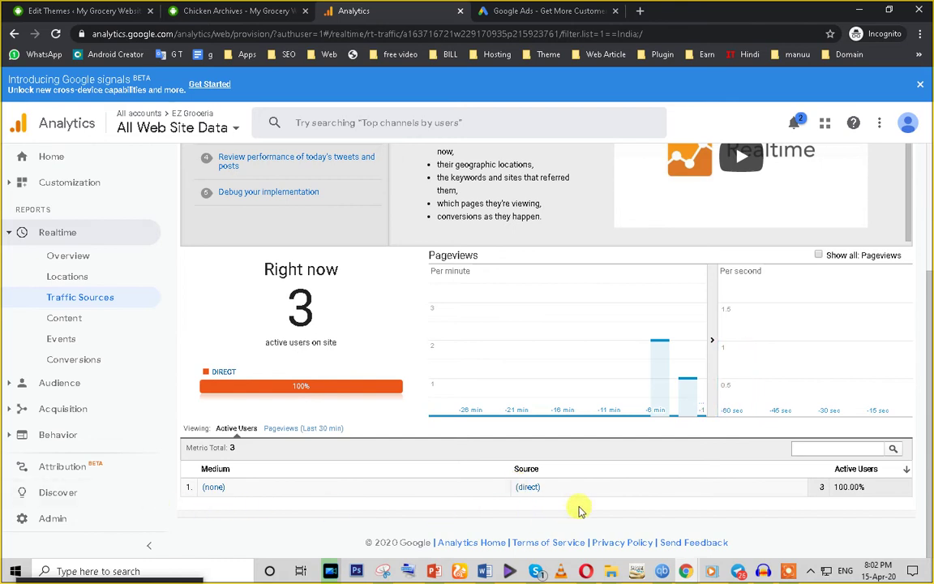
click(84, 323)
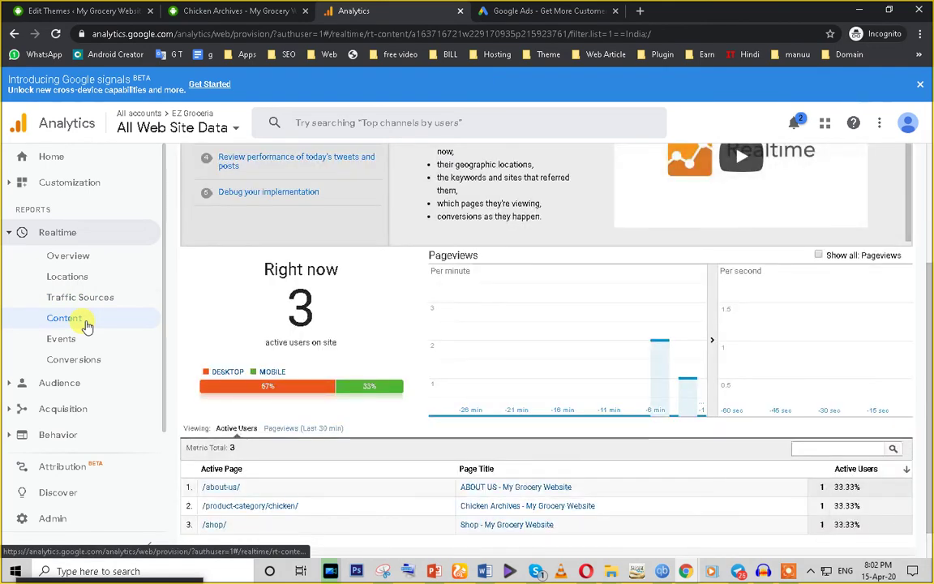
Step: Inspect the Active Page column and the Chicken Archives page title in the Content table
scroll(260, 417, down, 1)
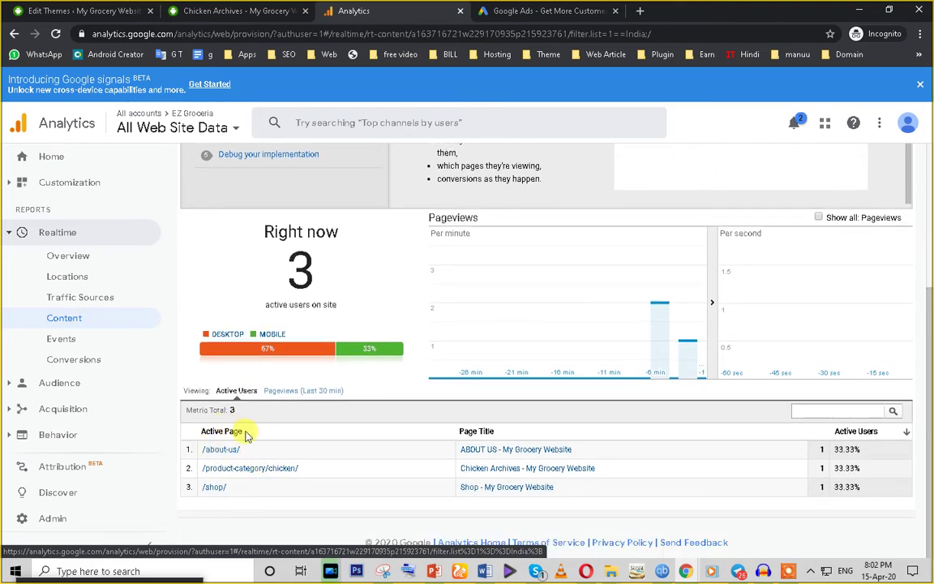
drag(187, 432, 242, 432)
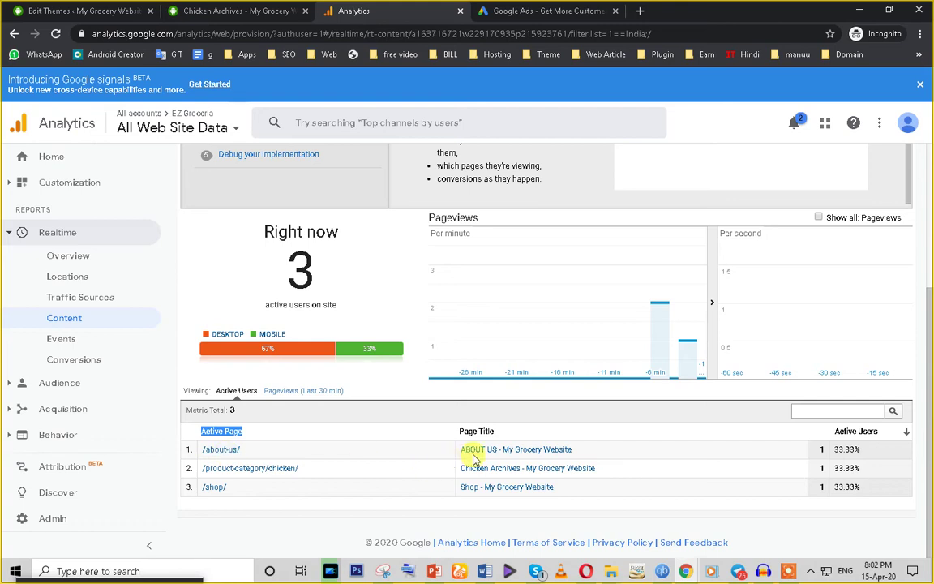
click(605, 453)
drag(512, 457, 455, 479)
drag(615, 470, 465, 475)
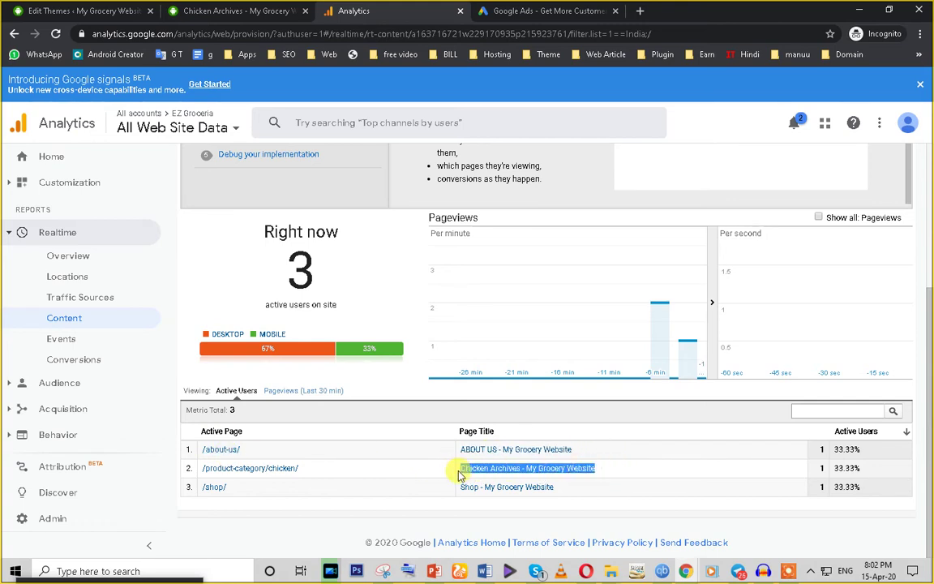
click(465, 474)
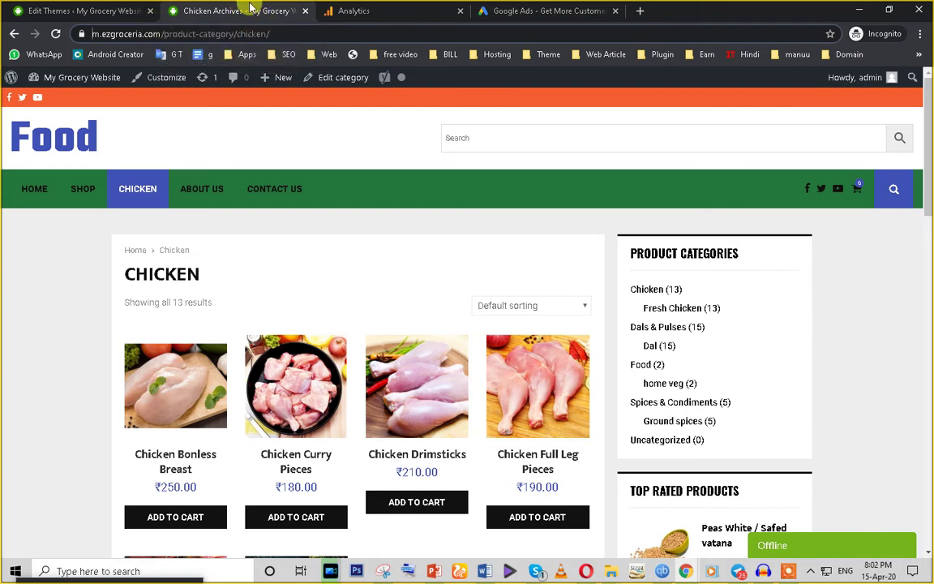
Step: Glance at the Google Ads sign-up tab, return to Analytics, and open Realtime Events
click(542, 10)
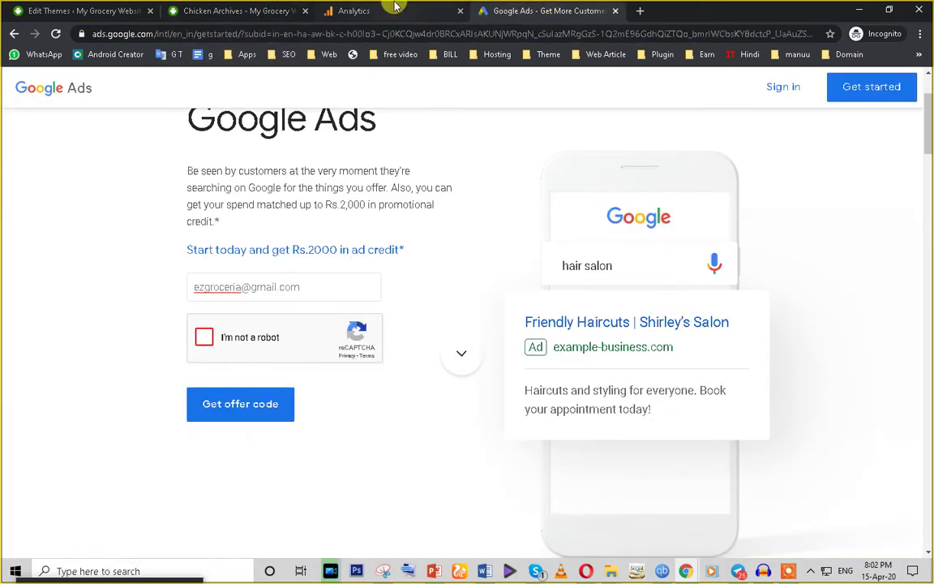
click(396, 10)
drag(611, 473, 487, 479)
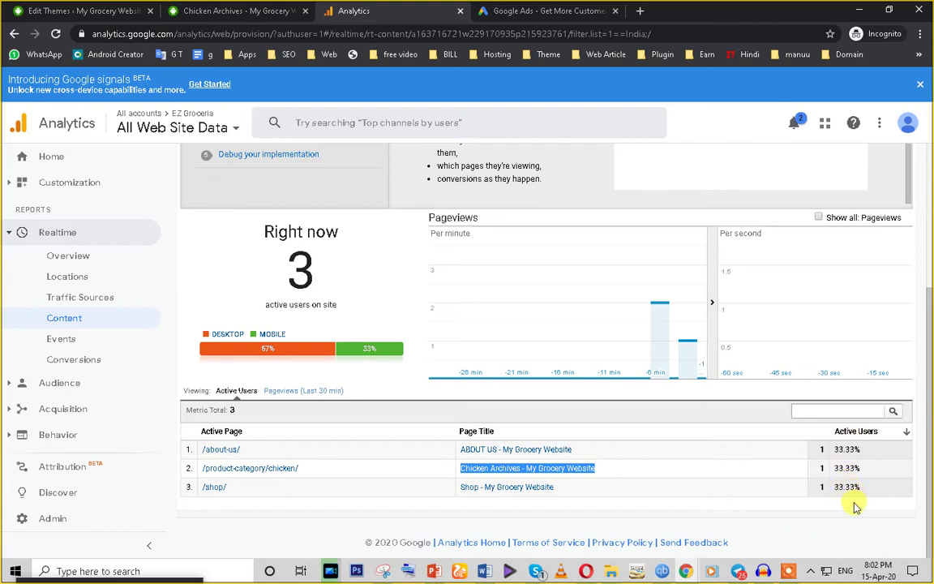
click(65, 340)
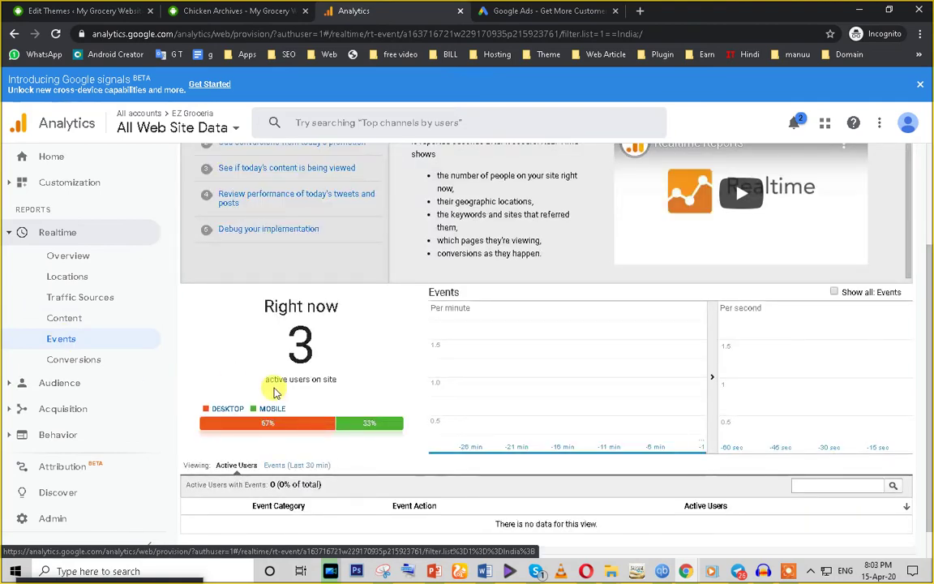
Step: Check the store's chicken category page, then return to the Realtime Conversions report showing no goal hits
scroll(272, 390, down, 1)
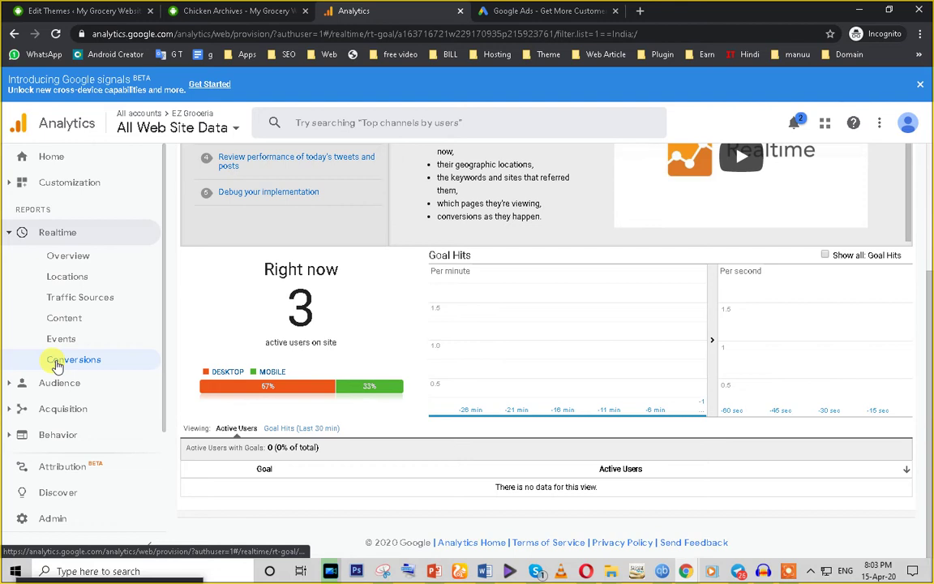
click(212, 11)
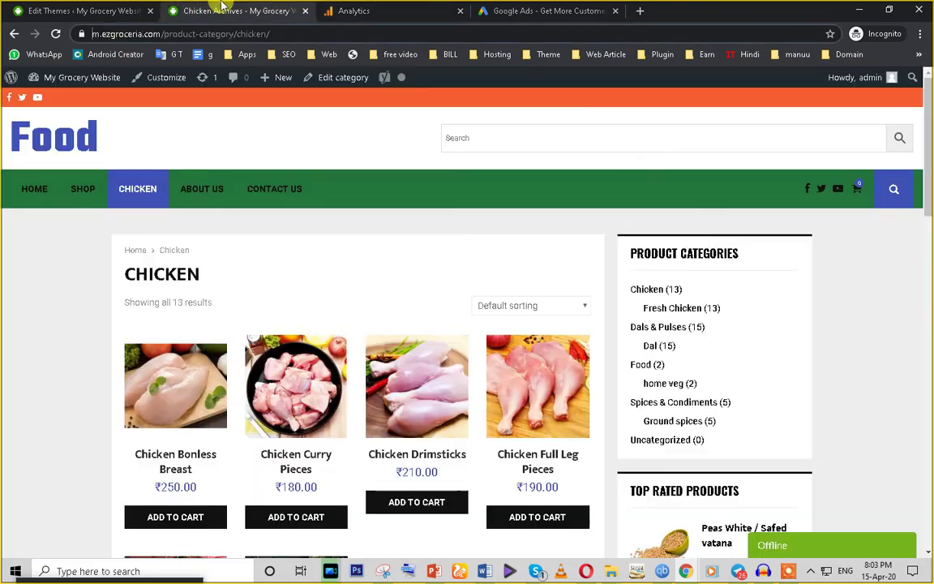
scroll(246, 332, down, 3)
scroll(246, 332, down, 2)
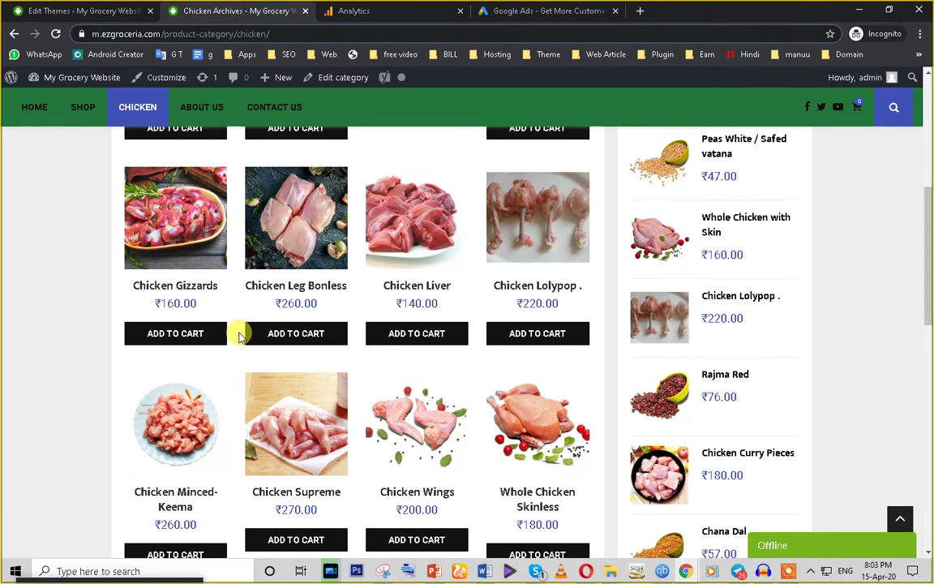
click(328, 8)
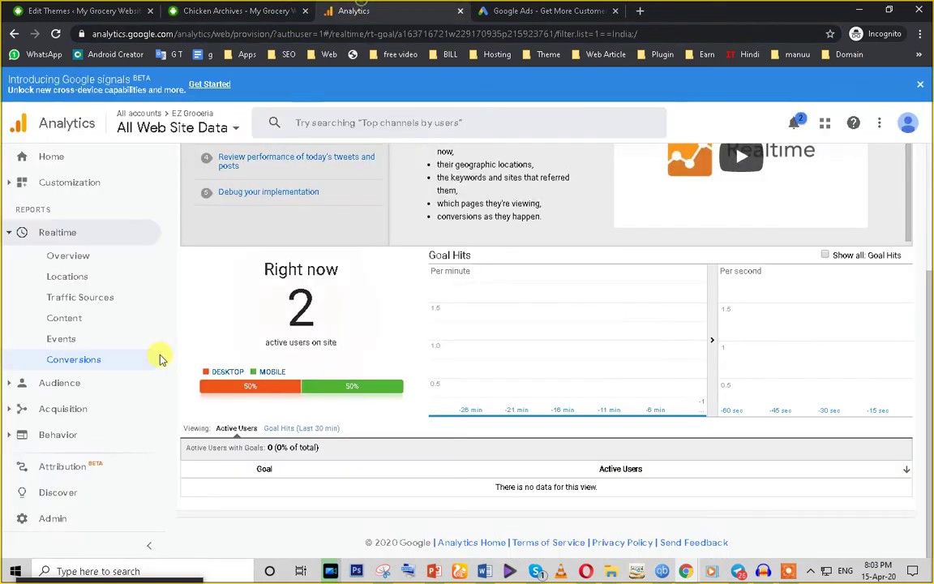
Step: Review the Audience Overview, then open Active Users showing 0 for 1, 7, 14 and 28 days
double_click(521, 486)
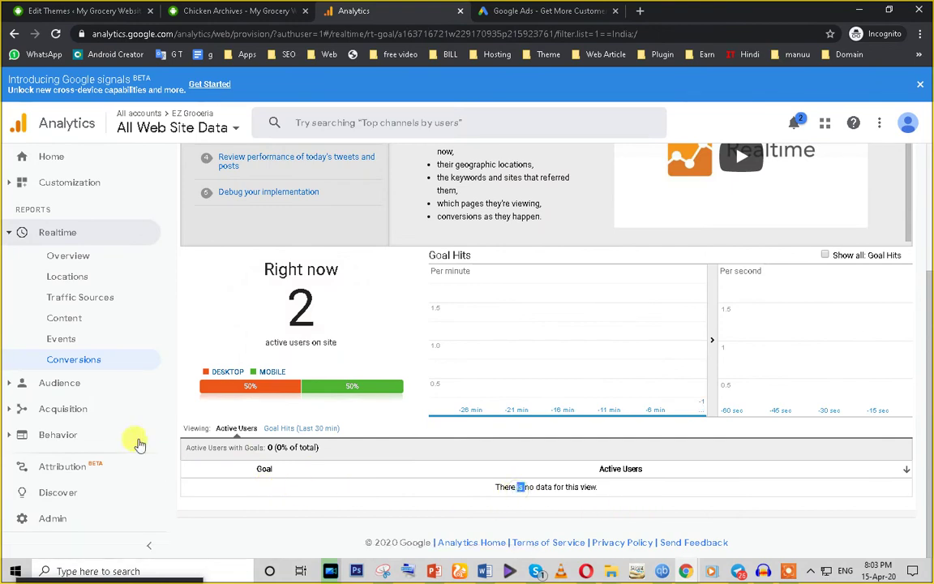
click(68, 391)
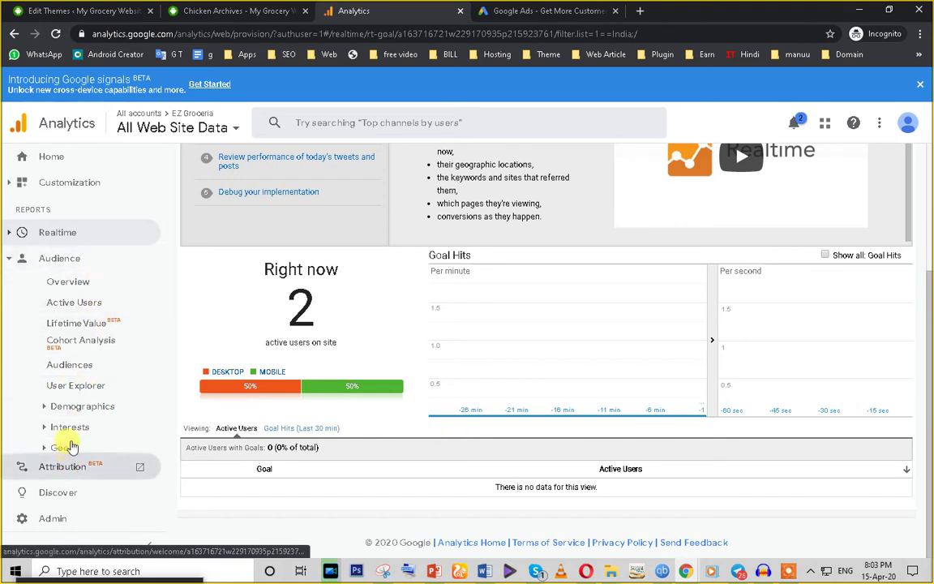
click(70, 284)
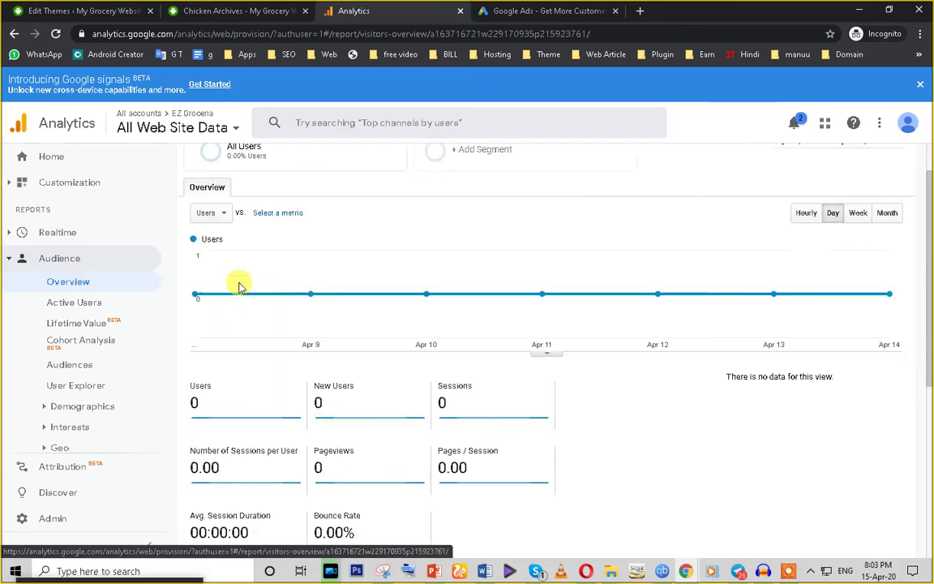
scroll(380, 387, down, 5)
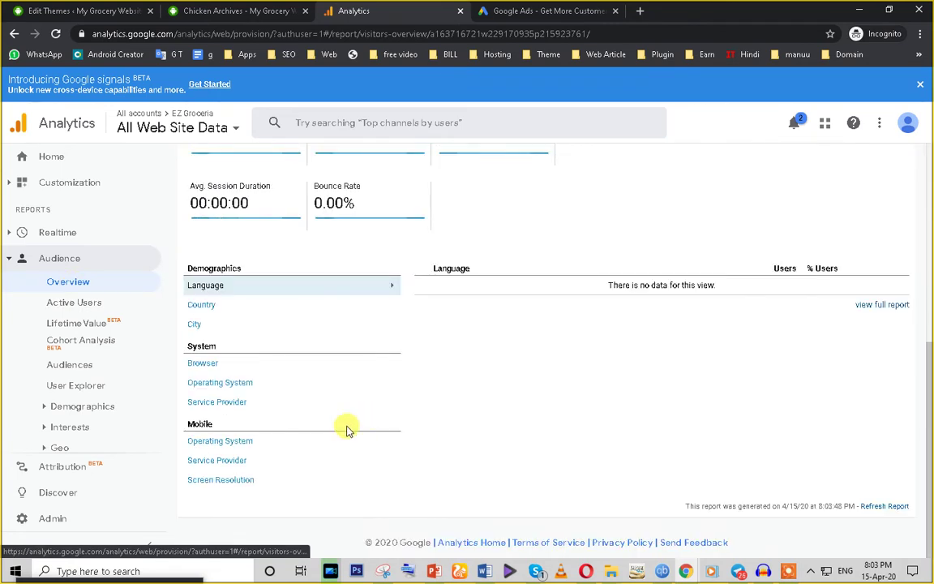
scroll(260, 455, up, 2)
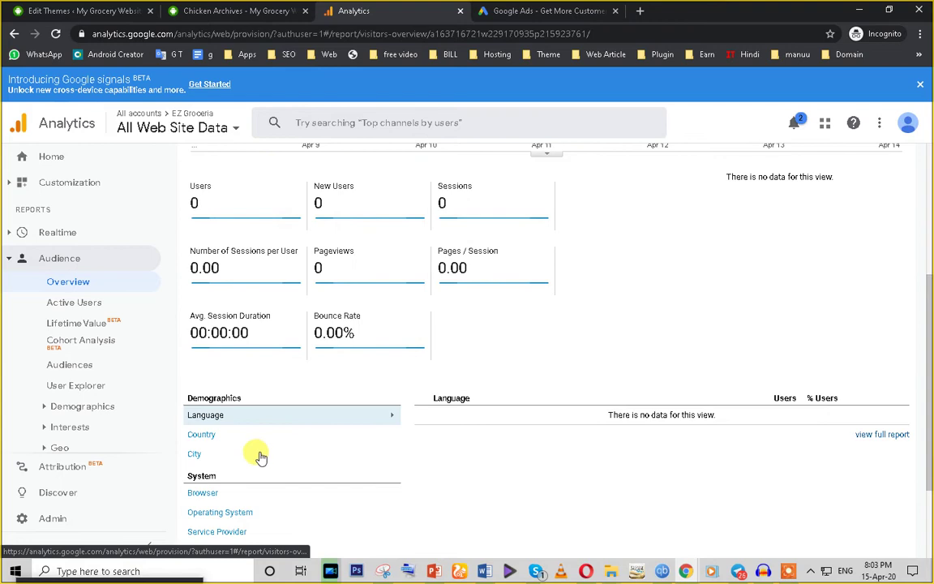
scroll(260, 454, up, 3)
scroll(458, 466, down, 1)
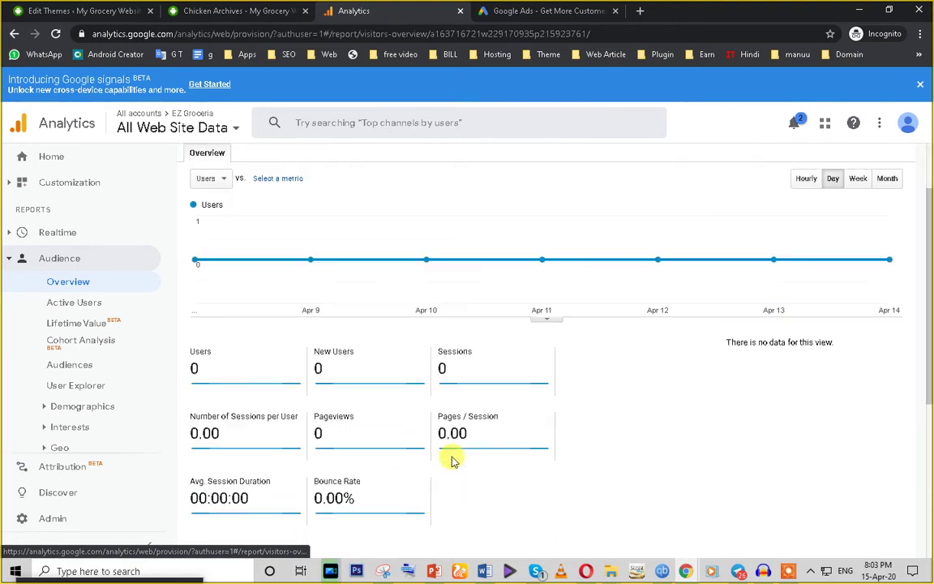
scroll(453, 460, down, 1)
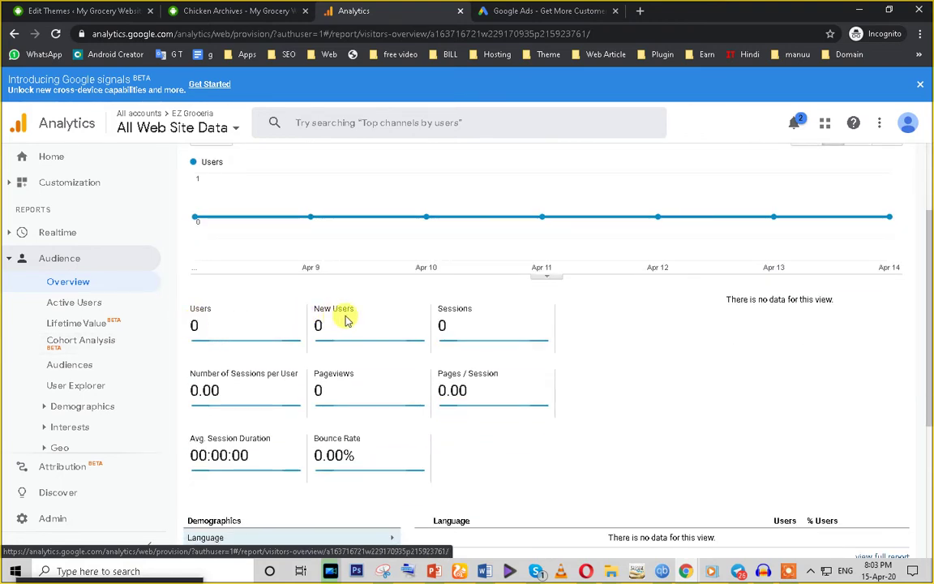
scroll(438, 340, down, 5)
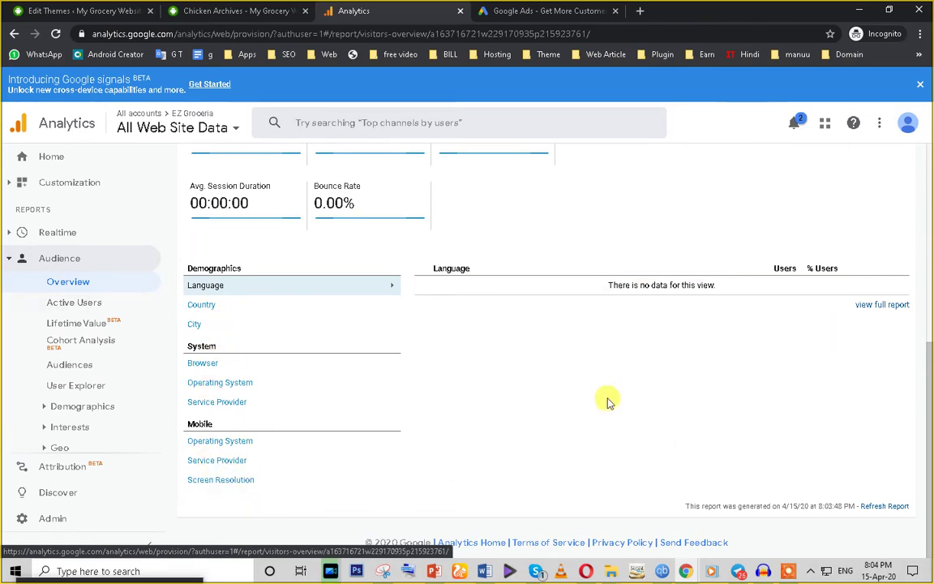
scroll(772, 271, up, 5)
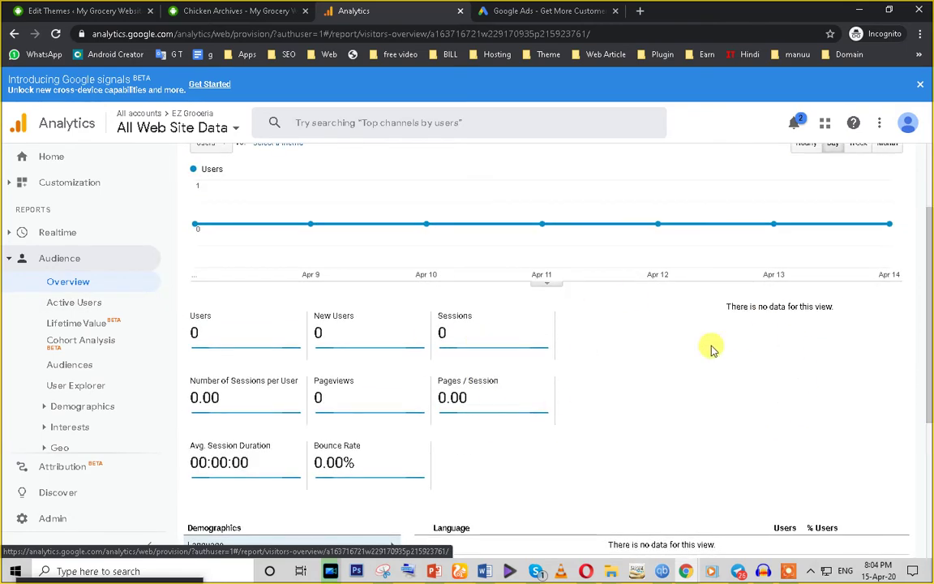
click(71, 308)
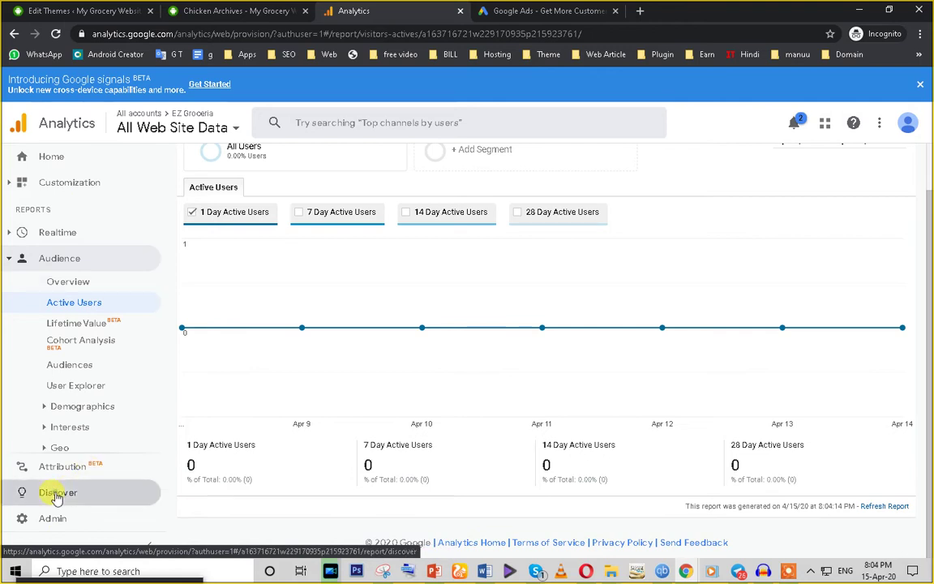
Step: Open Discover and browse cards like Analytics Academy, Campaign URL Builder and BigQuery
click(57, 492)
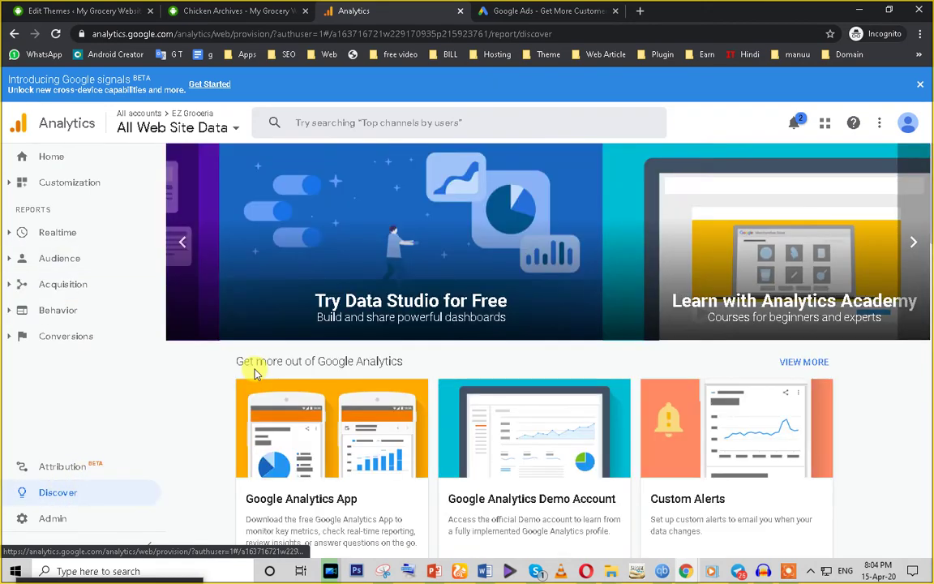
scroll(239, 381, down, 2)
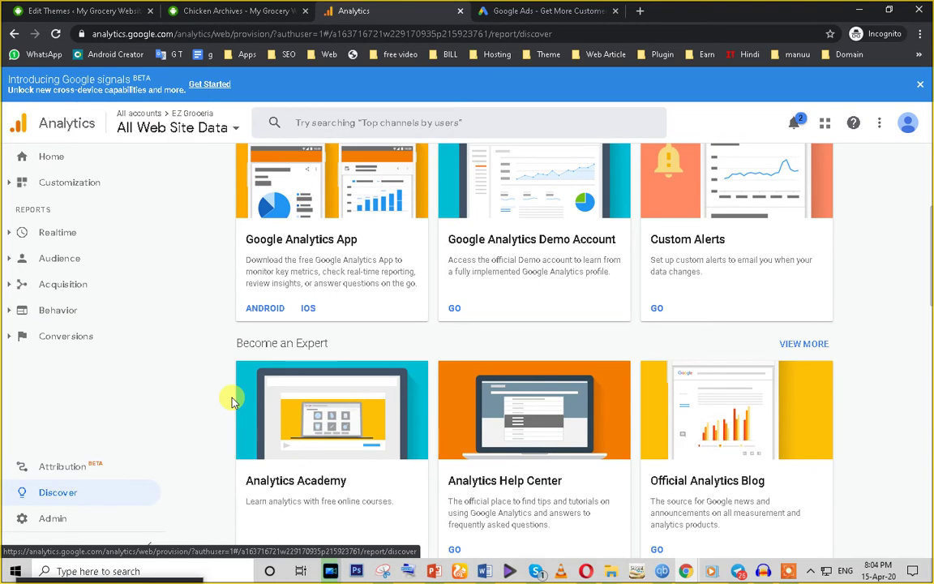
scroll(231, 402, down, 3)
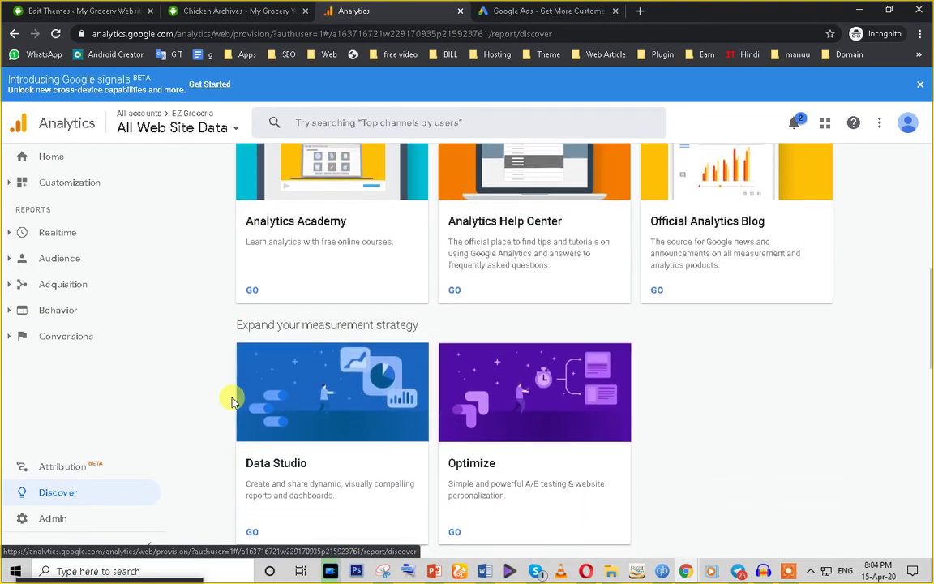
scroll(231, 401, up, 5)
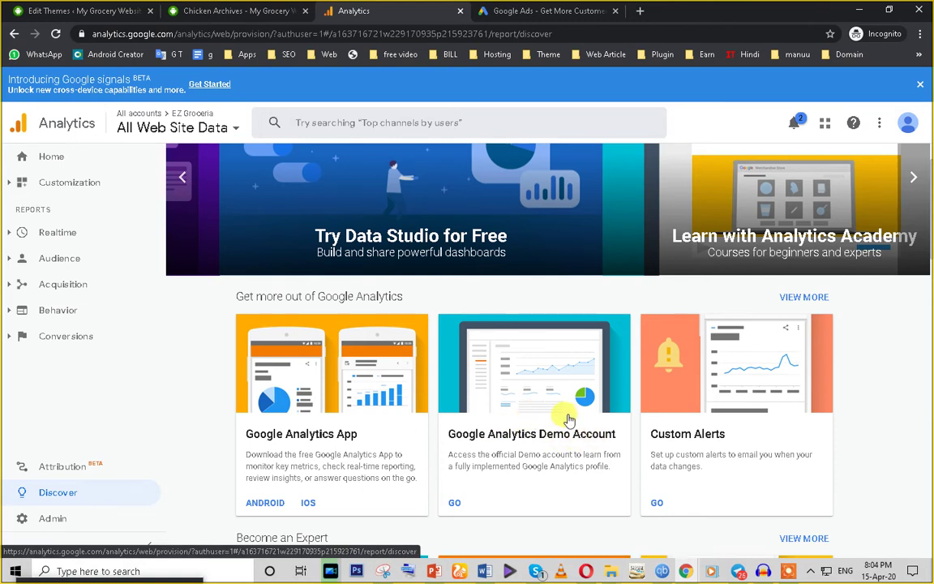
scroll(558, 417, up, 1)
scroll(511, 423, down, 9)
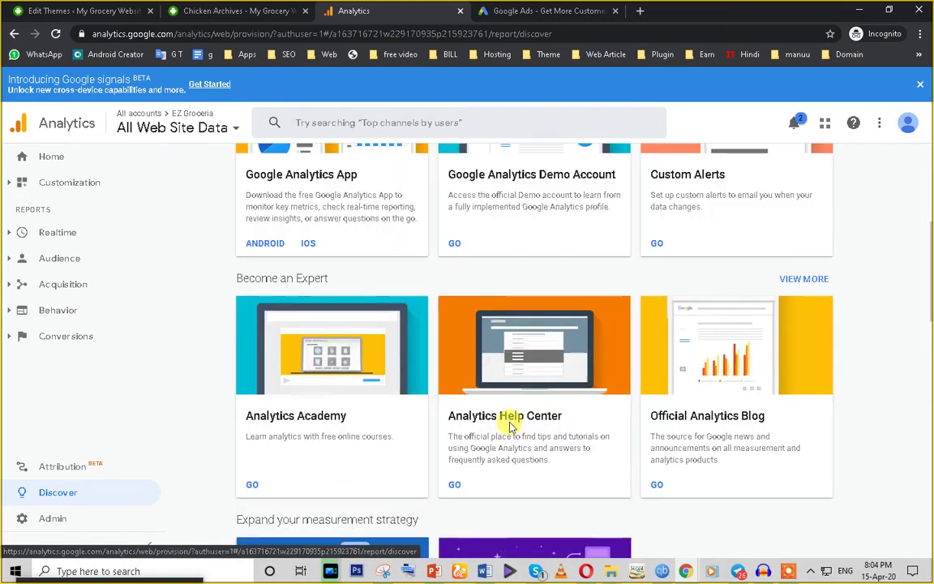
scroll(511, 428, down, 2)
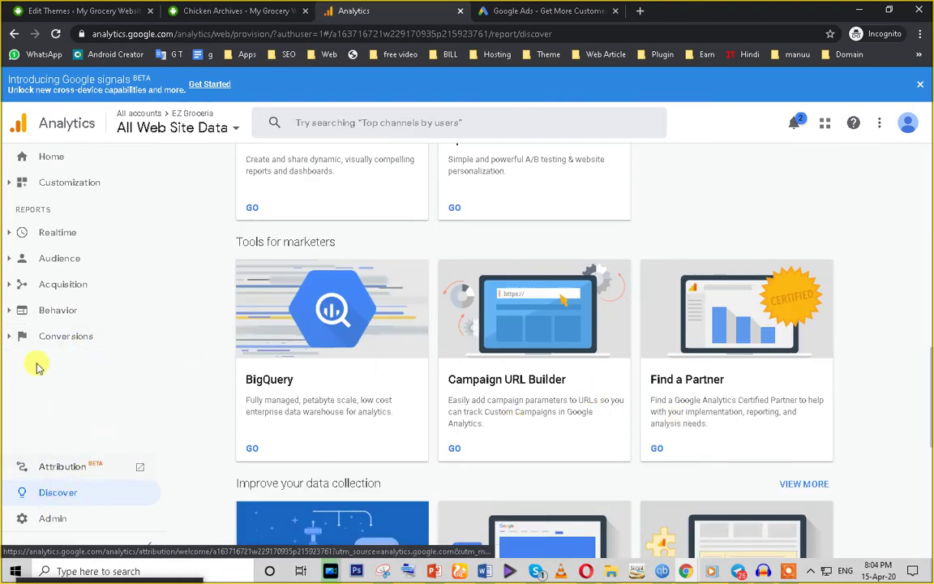
Step: View the Behavior overview, open Behavior Flow, and expand Site Content and Site Speed
click(55, 313)
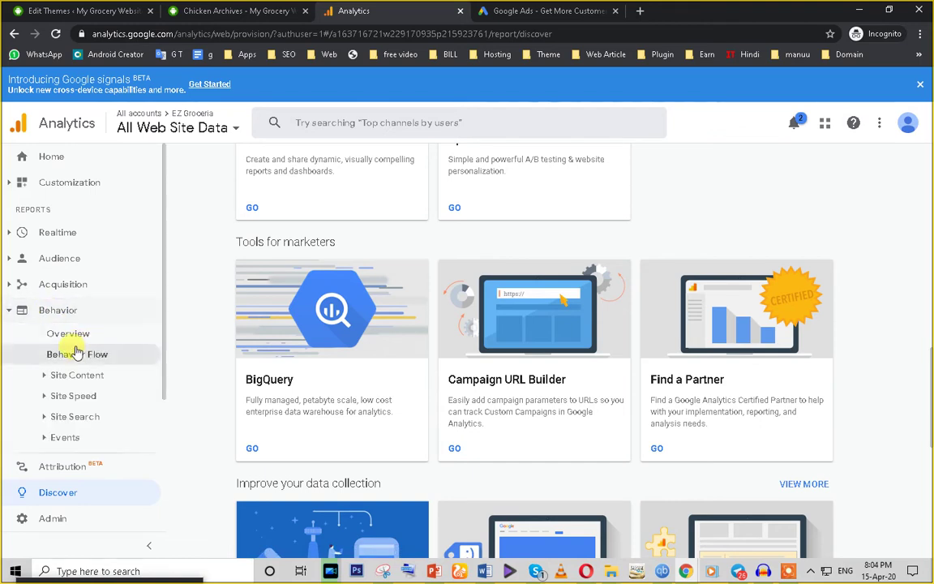
click(71, 338)
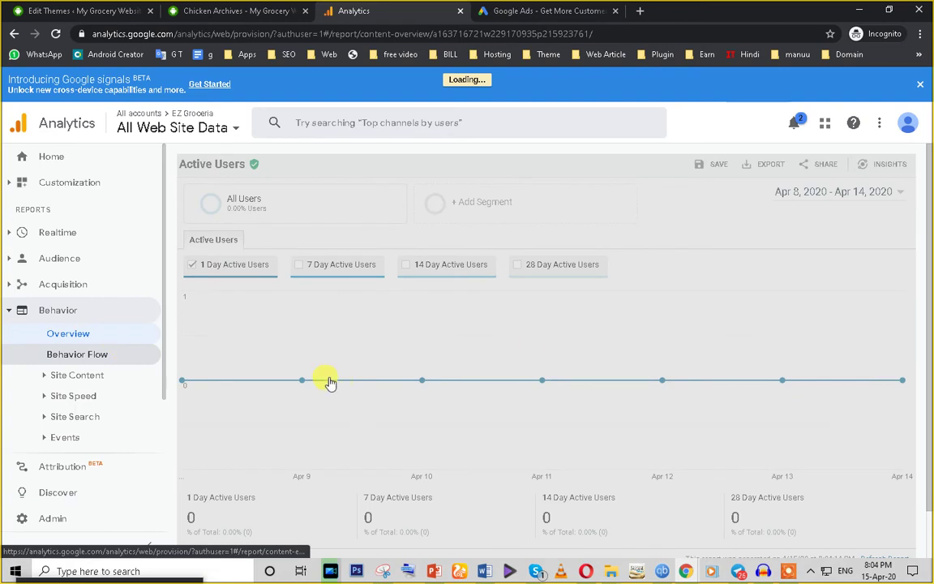
scroll(325, 381, down, 3)
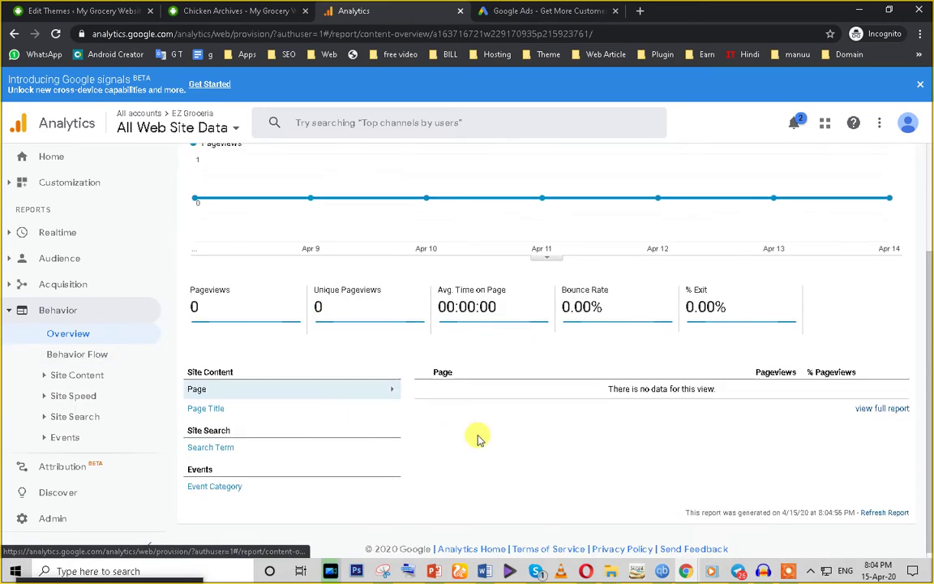
scroll(477, 438, up, 3)
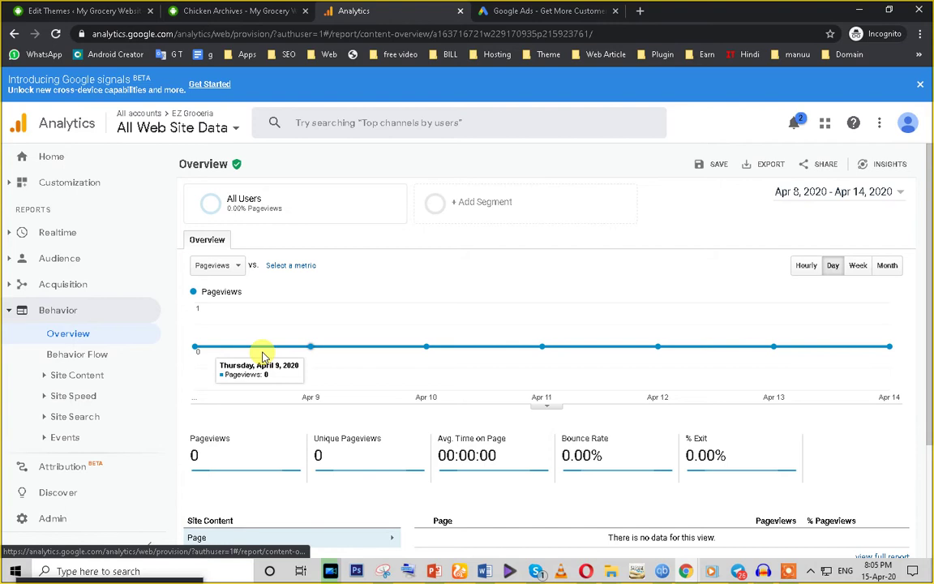
click(68, 364)
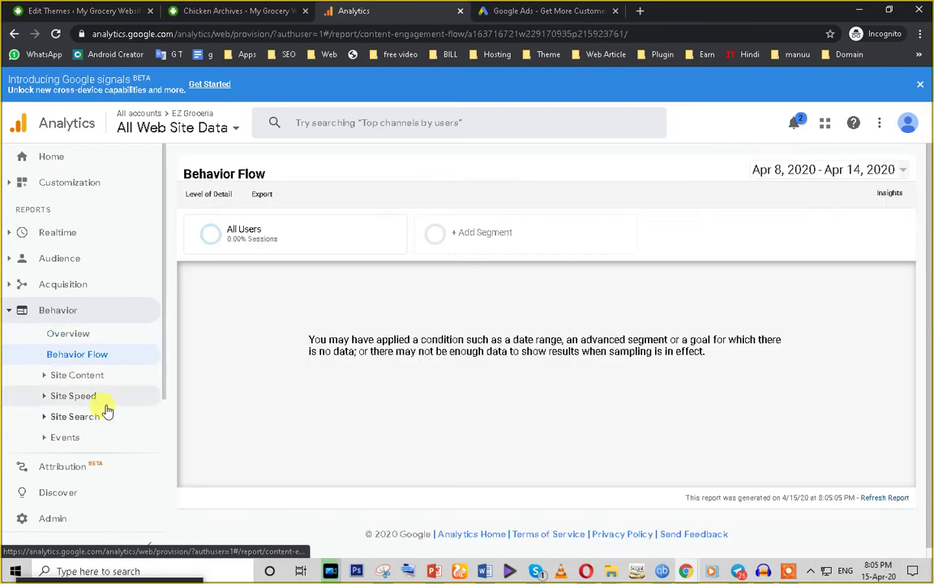
click(77, 375)
scroll(101, 414, down, 3)
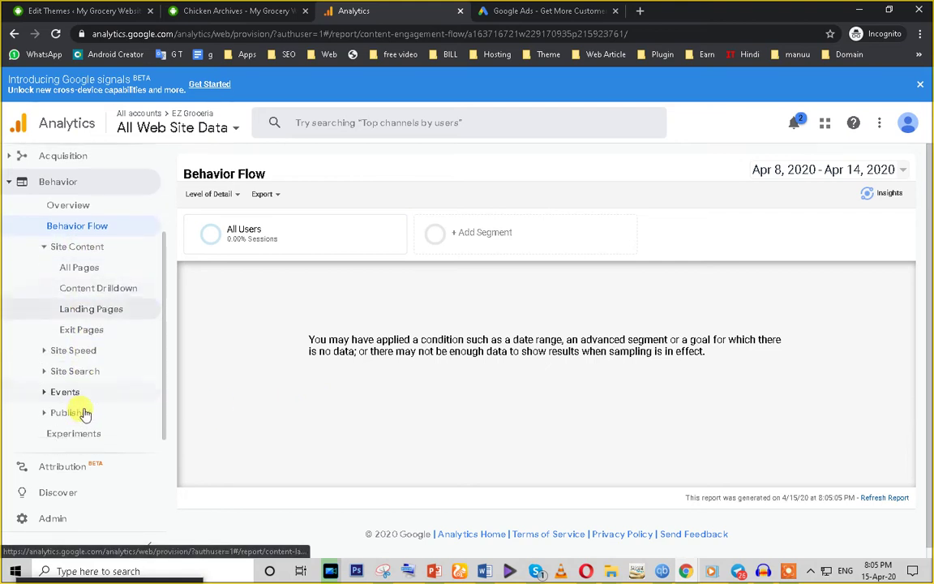
click(81, 333)
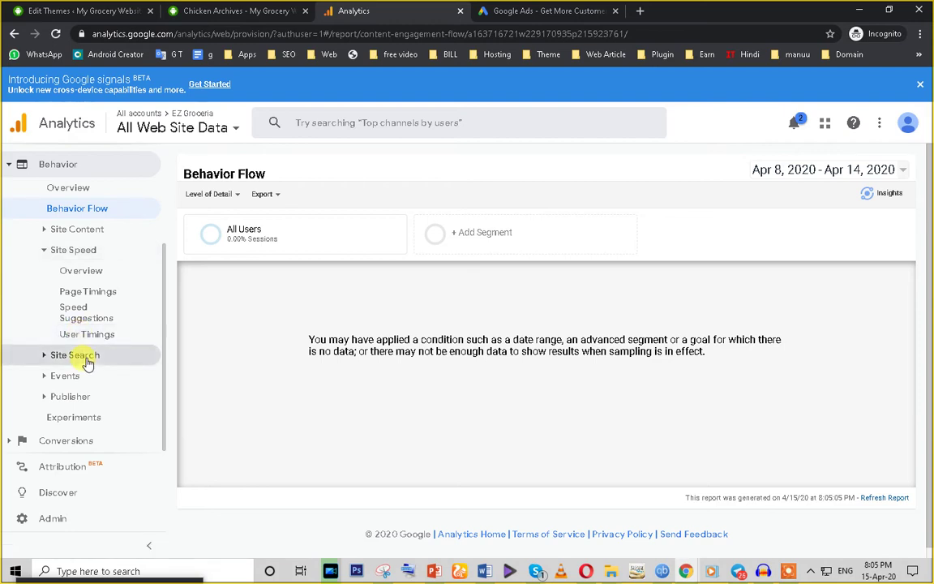
Step: Go from Page Timings to the Site Search Overview report, which shows 0.00% site-search visits
click(91, 296)
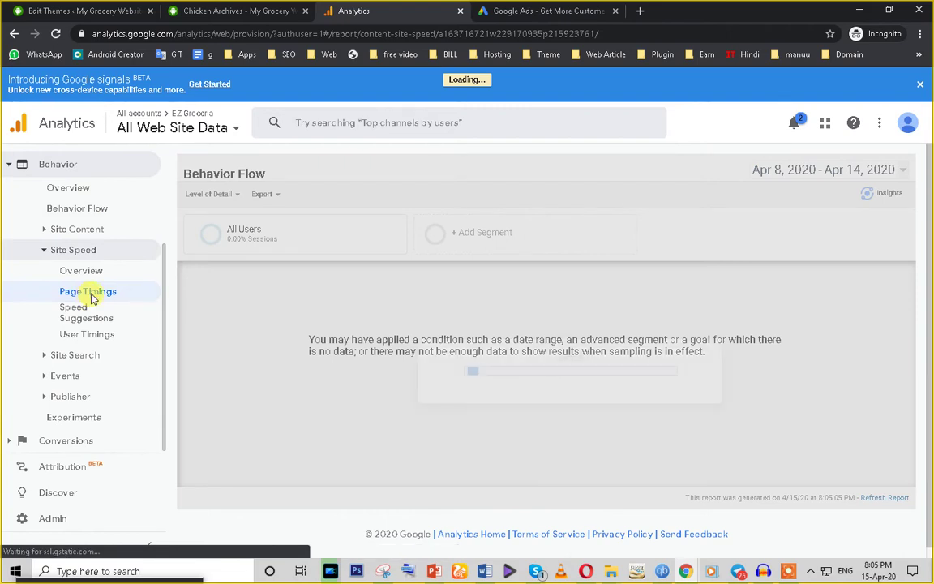
scroll(387, 392, down, 3)
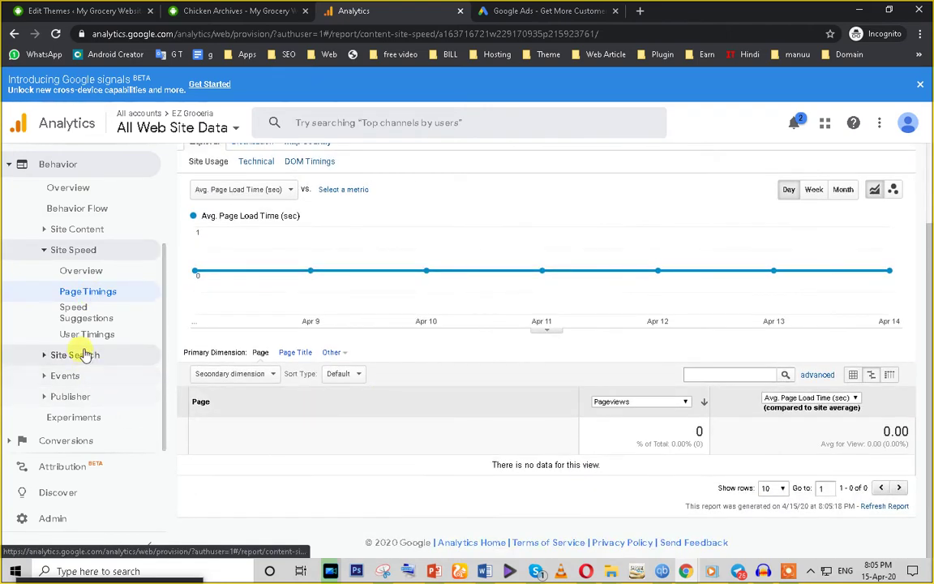
click(81, 357)
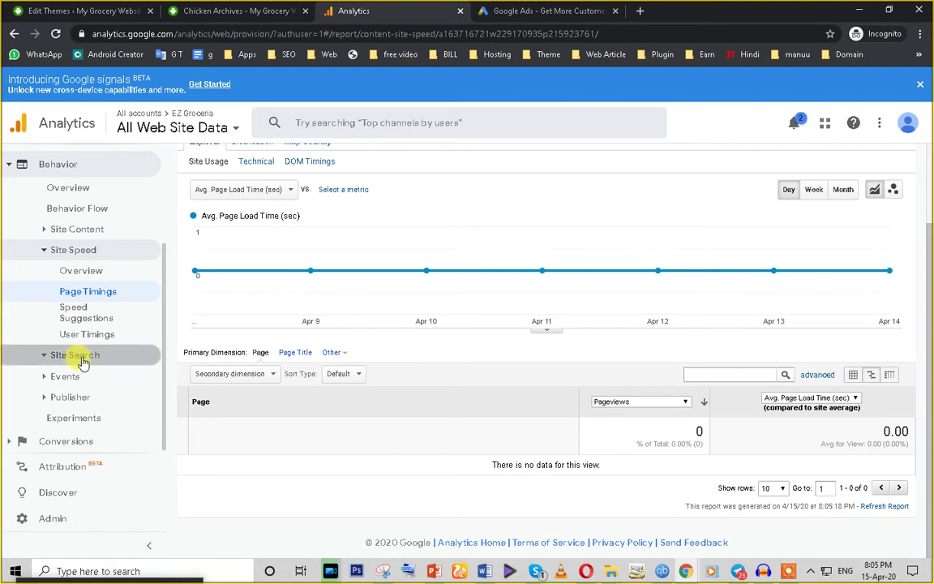
click(85, 387)
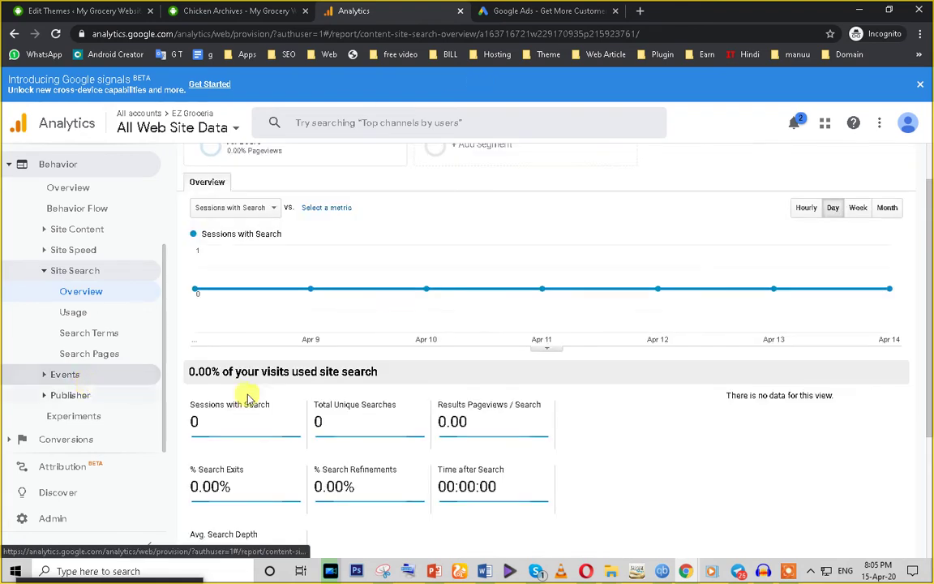
scroll(542, 444, down, 3)
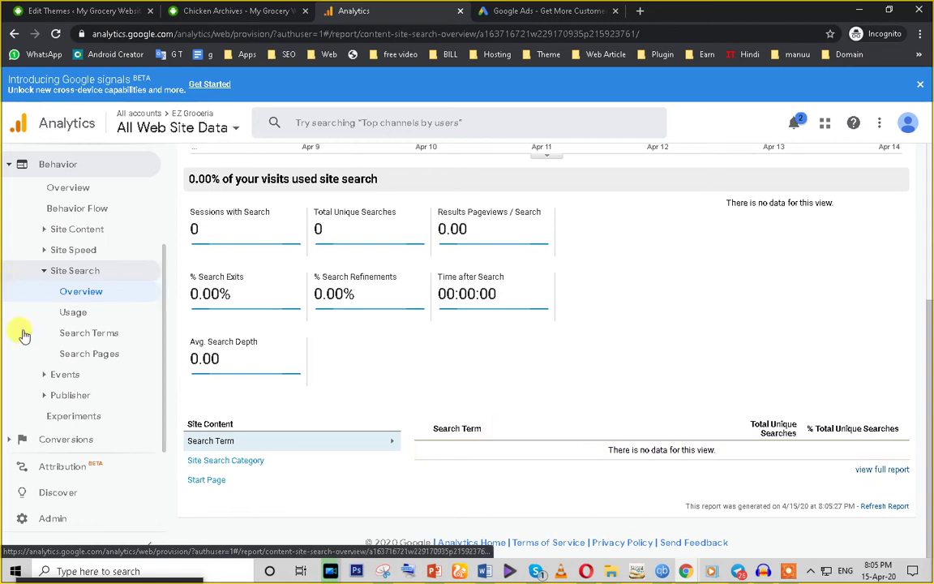
scroll(58, 390, up, 2)
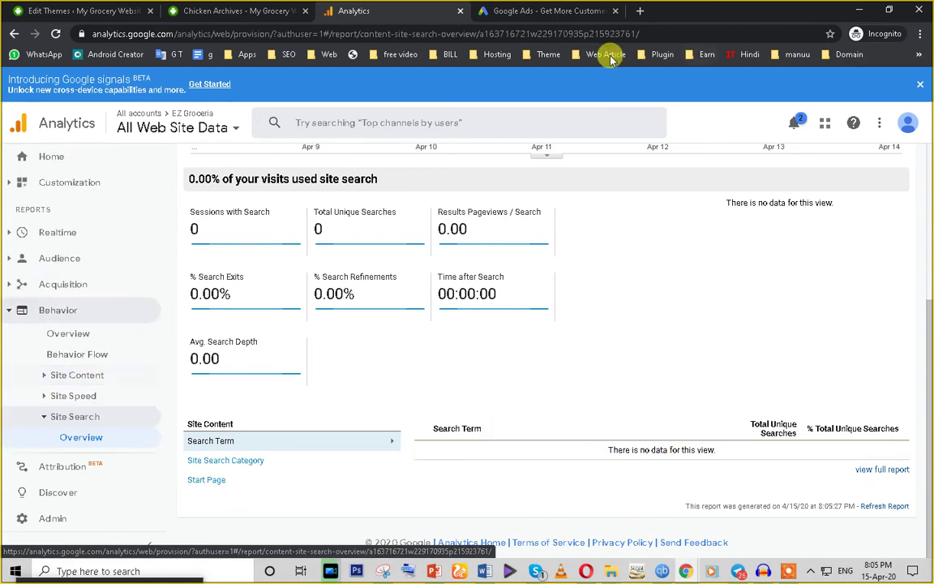
Step: In the Google Ads tab, skip the image CAPTCHA challenge and reload the sign-up page
click(507, 11)
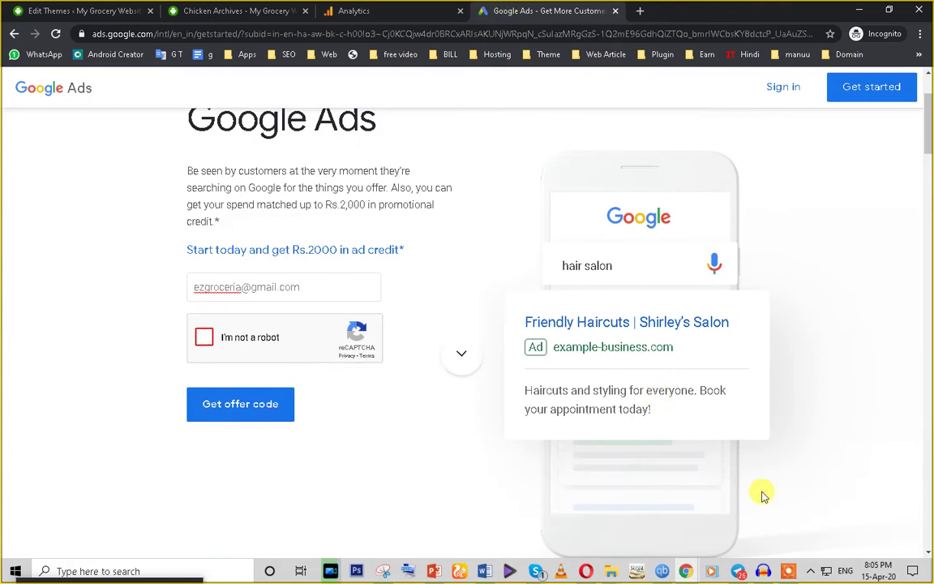
click(781, 572)
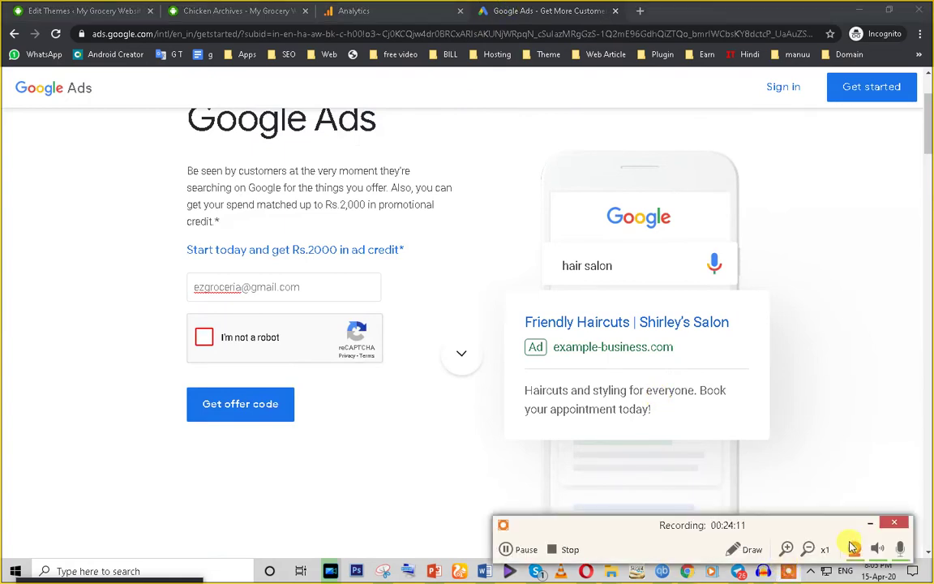
scroll(436, 365, up, 1)
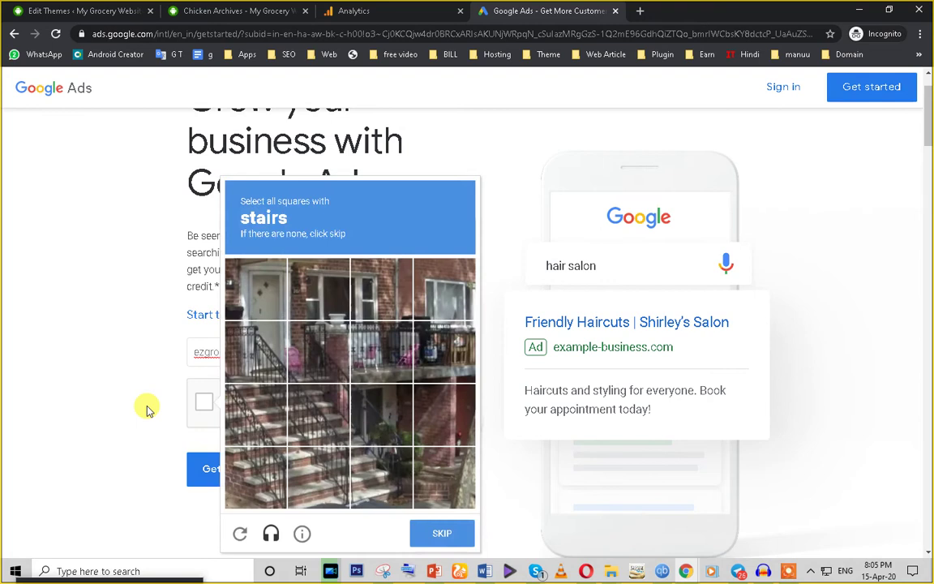
click(459, 539)
click(191, 342)
click(228, 348)
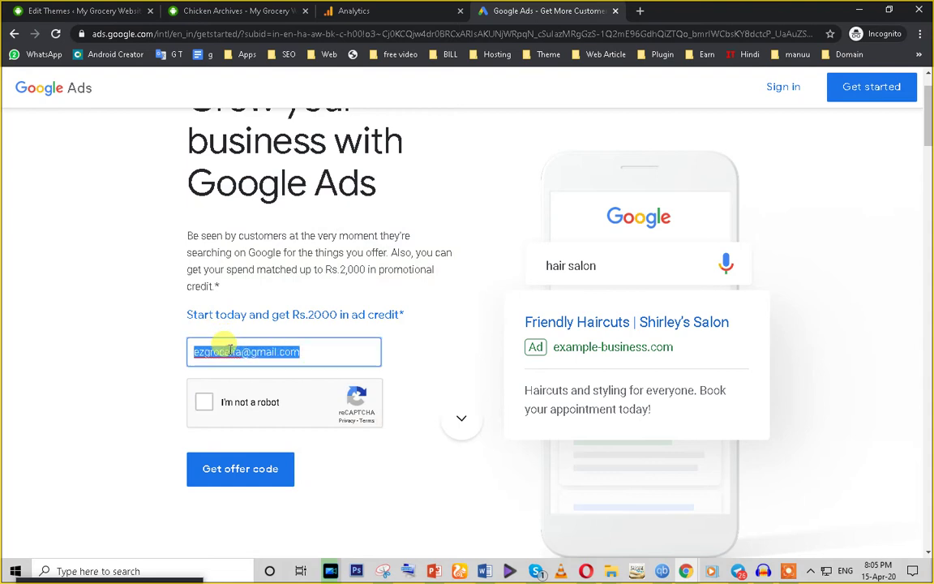
click(56, 35)
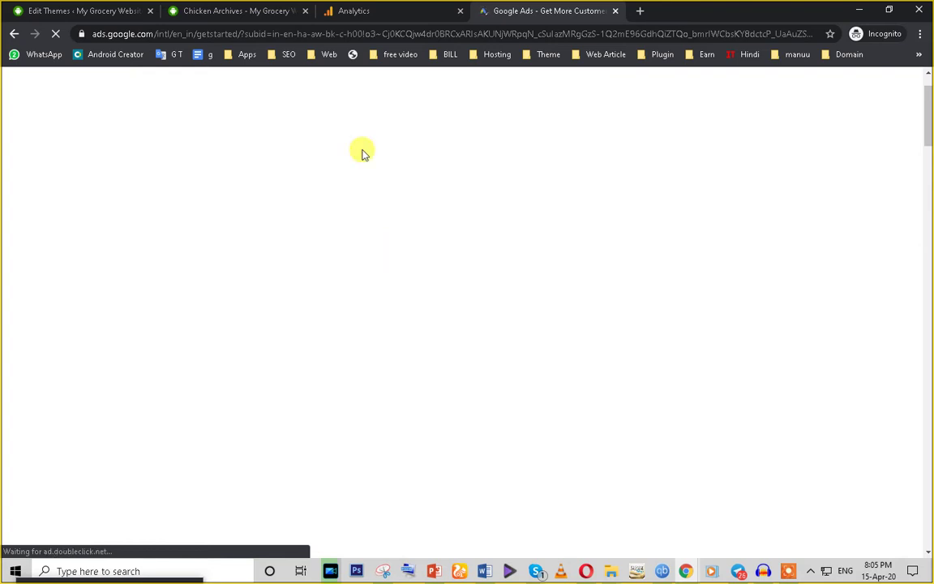
Step: Paste the sign-up email, pass the I'm not a robot check, and return to Analytics
click(222, 358)
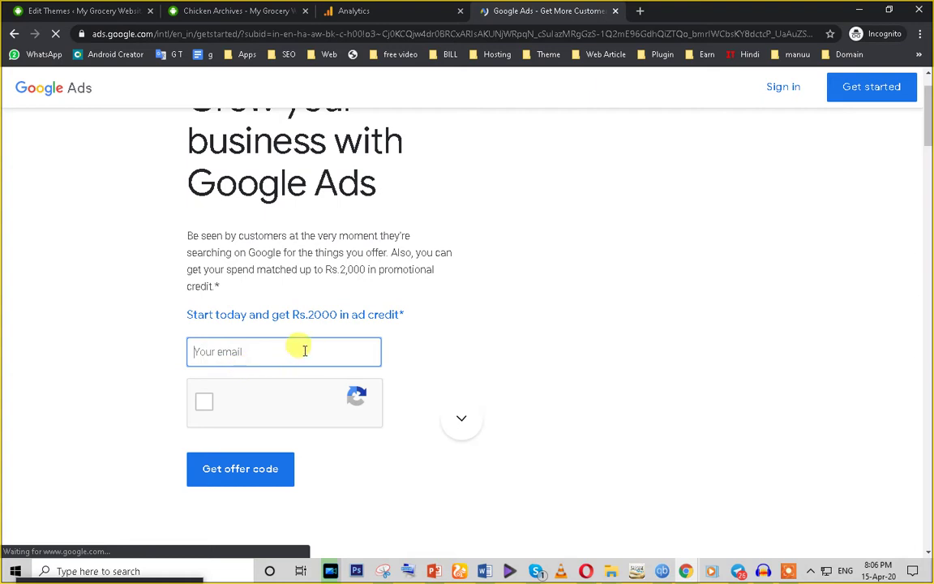
key(ctrl+v)
click(205, 403)
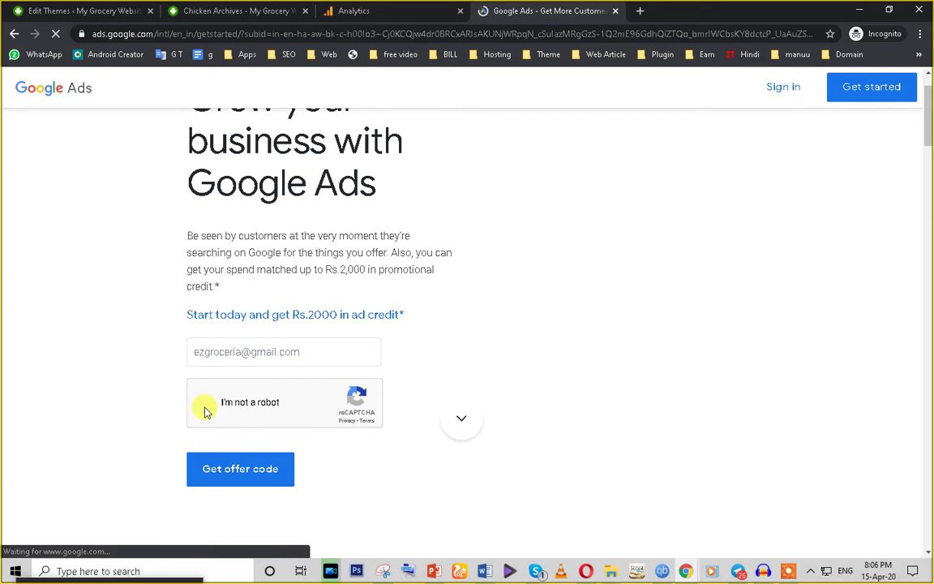
click(235, 470)
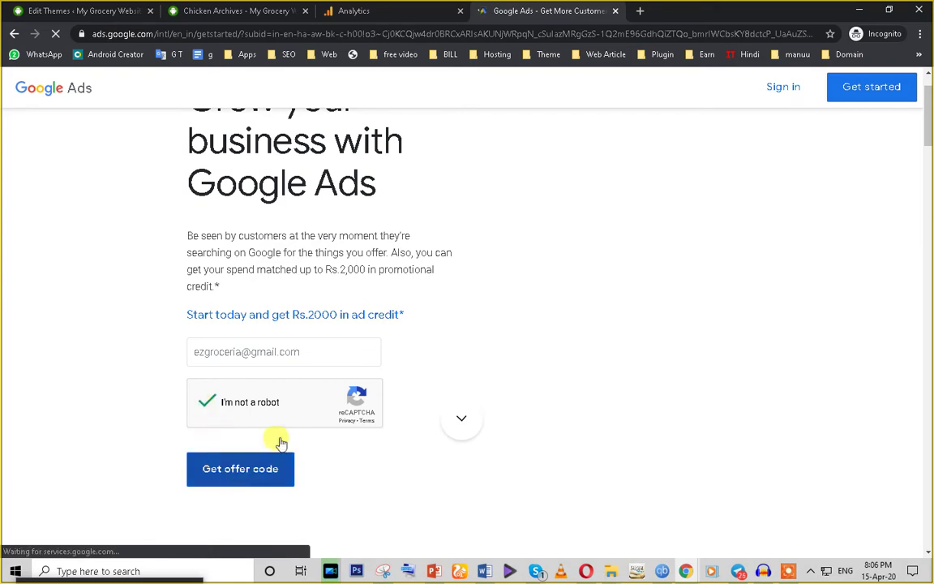
click(379, 12)
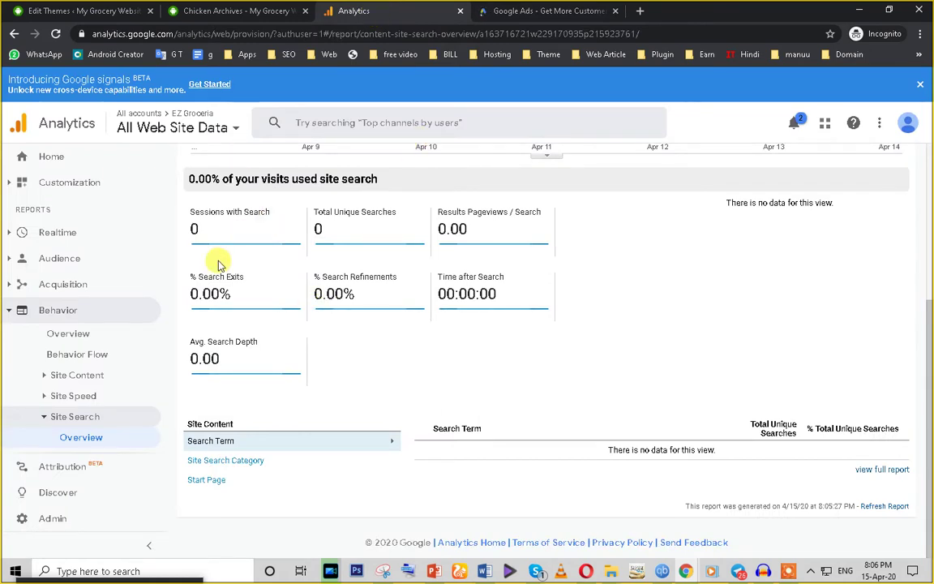
Step: Open Admin for the EZ Groceria account and scroll through its account, property and view columns
click(52, 519)
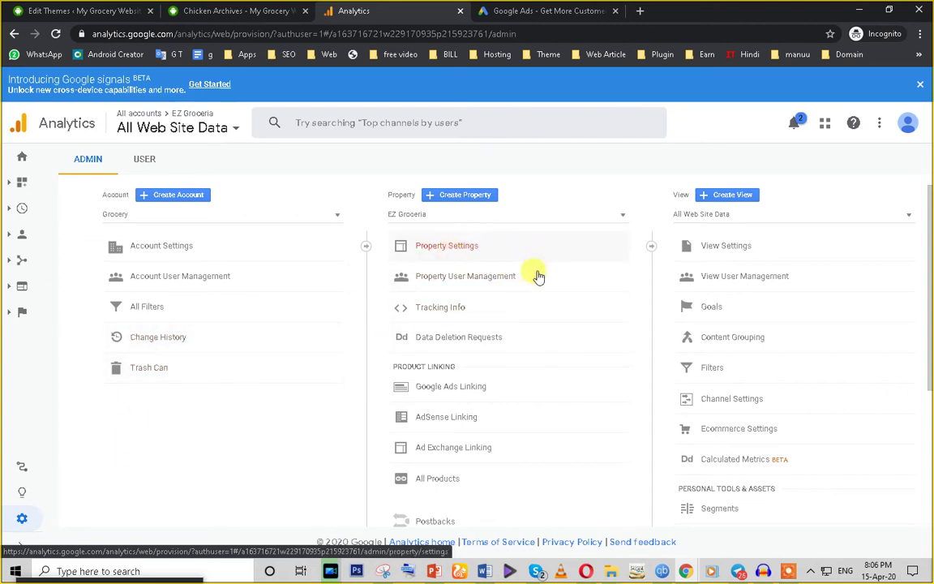
scroll(450, 388, down, 1)
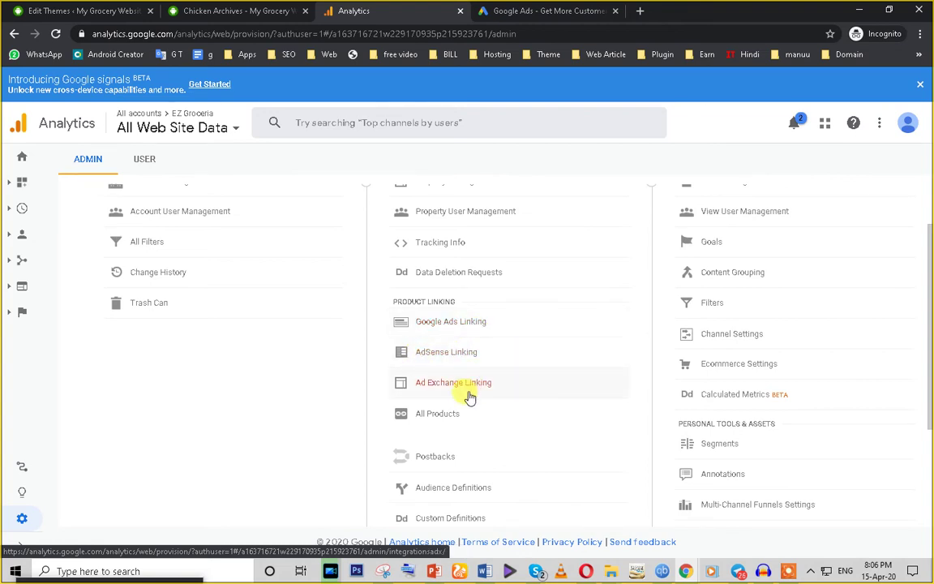
scroll(464, 433, down, 2)
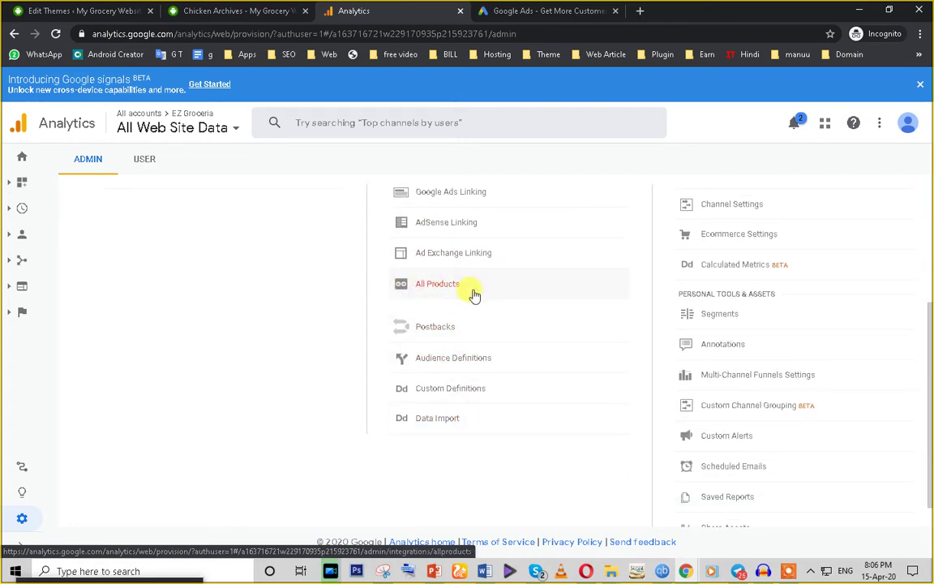
scroll(475, 294, up, 1)
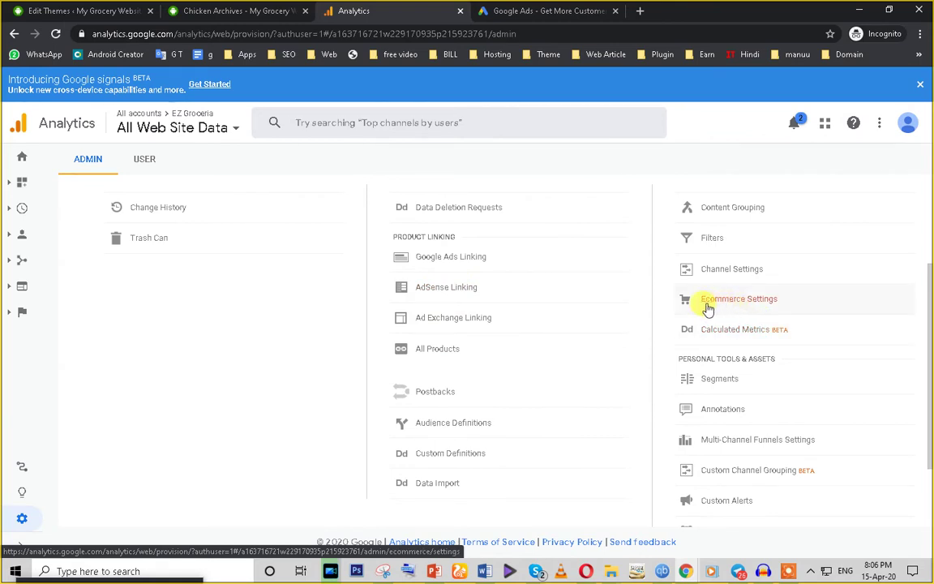
scroll(124, 522, down, 1)
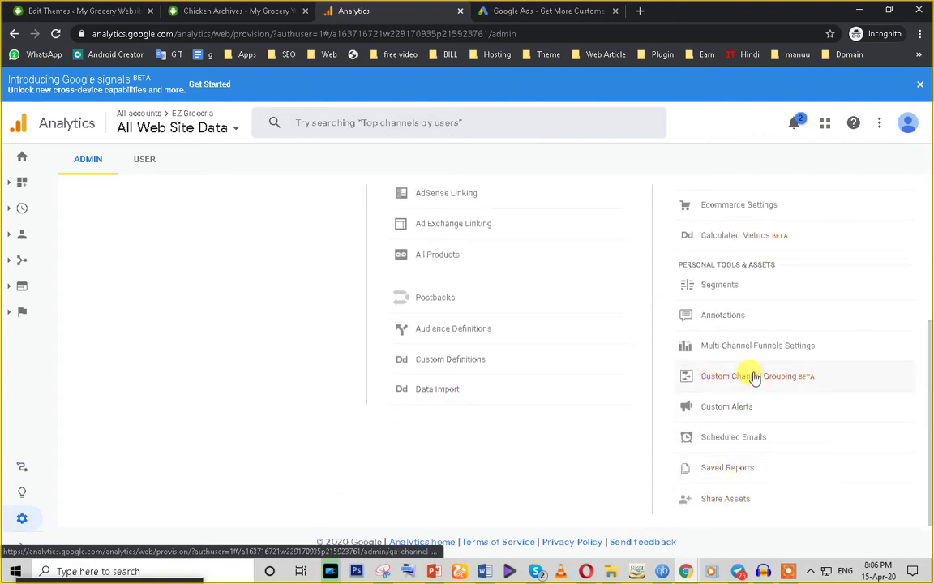
scroll(702, 392, up, 3)
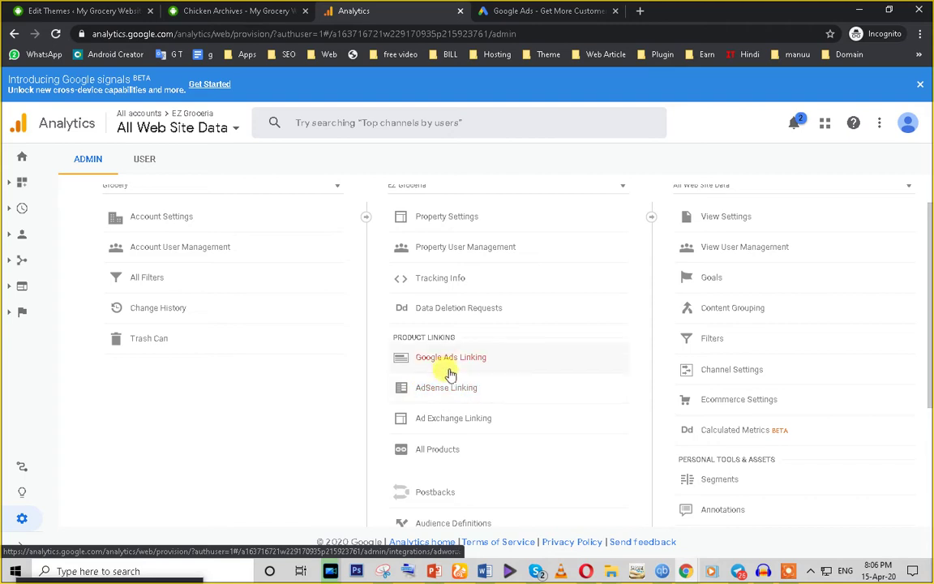
Step: Check Google Ads Linking, which finds no Ads accounts, then start a new Google Ads campaign
click(447, 359)
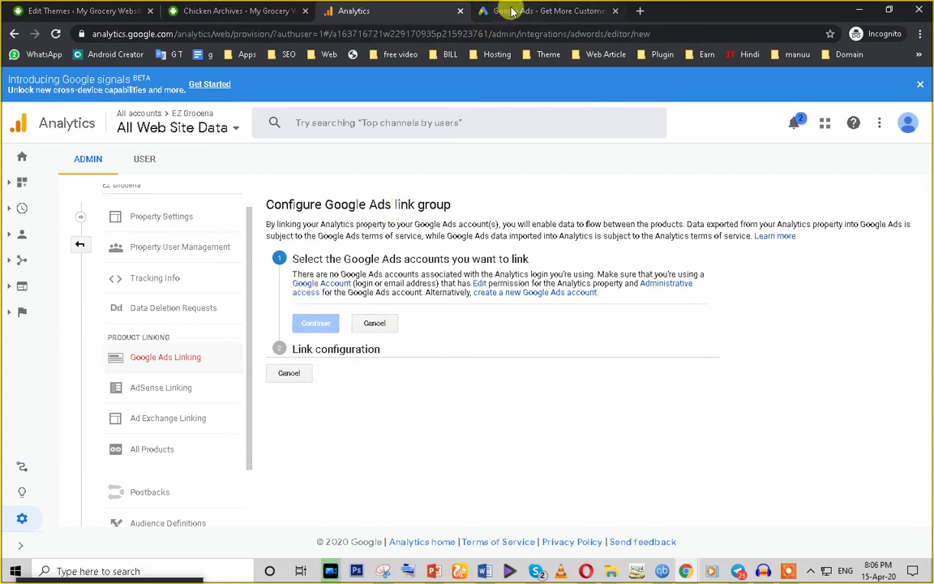
click(487, 11)
click(230, 387)
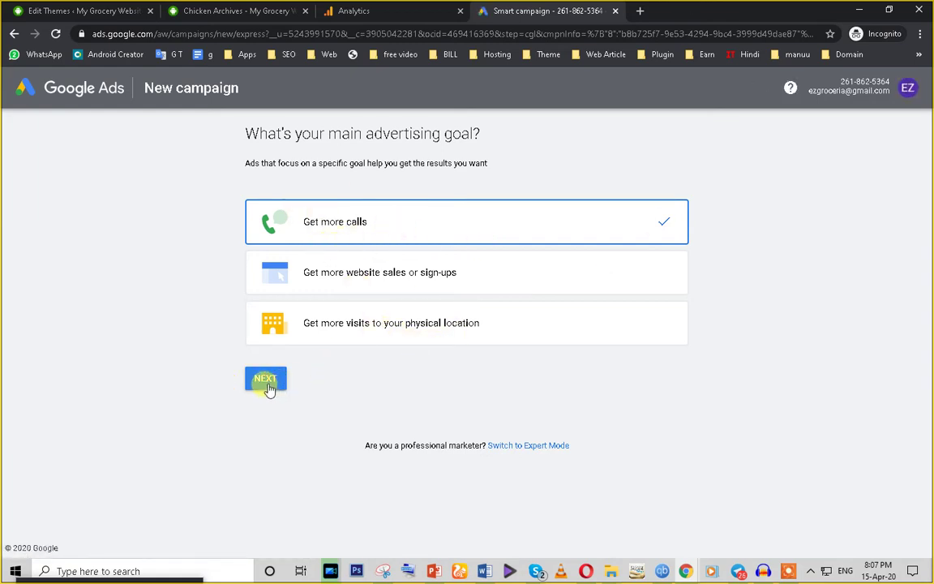
Step: After trying the calls and location-visit goals, pick 'Get more website sales or sign-ups' and continue
click(409, 273)
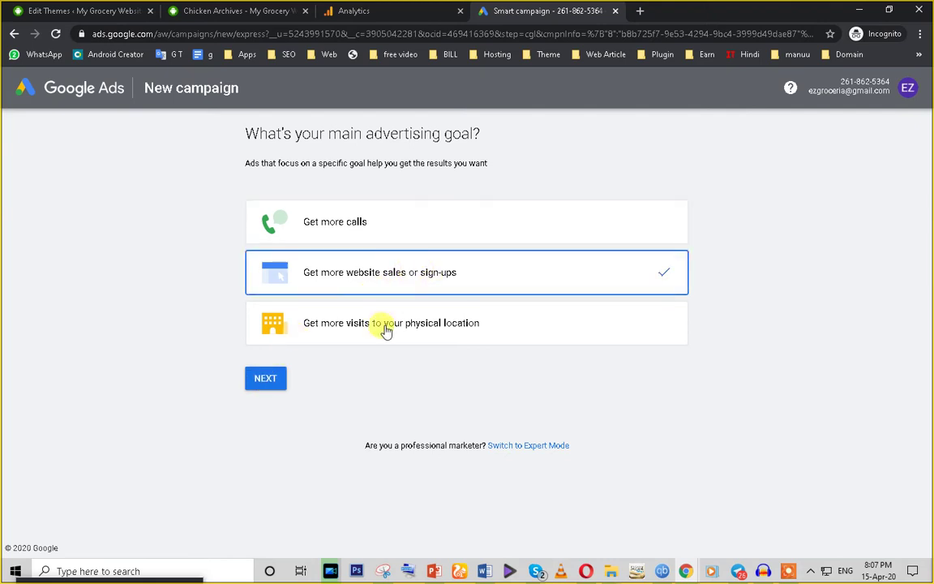
click(413, 337)
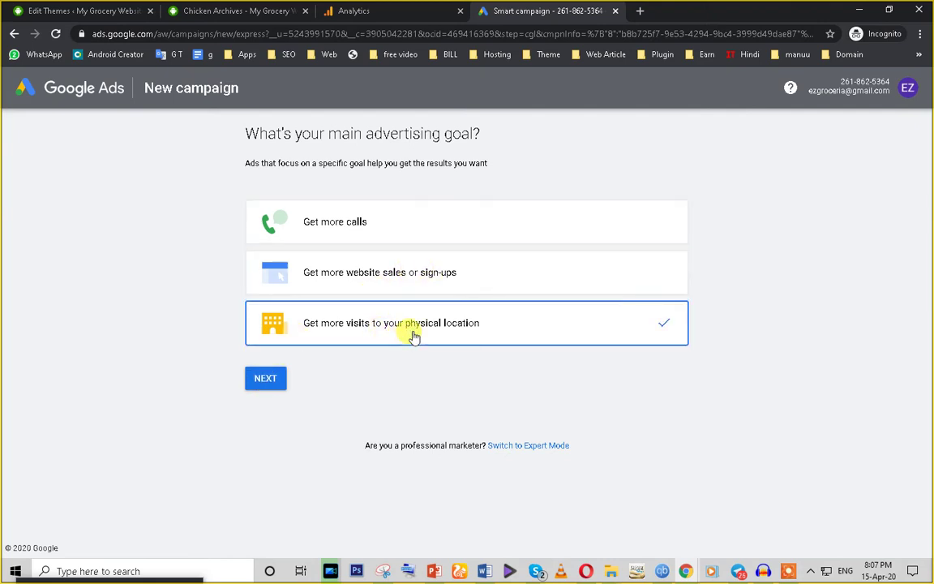
click(443, 285)
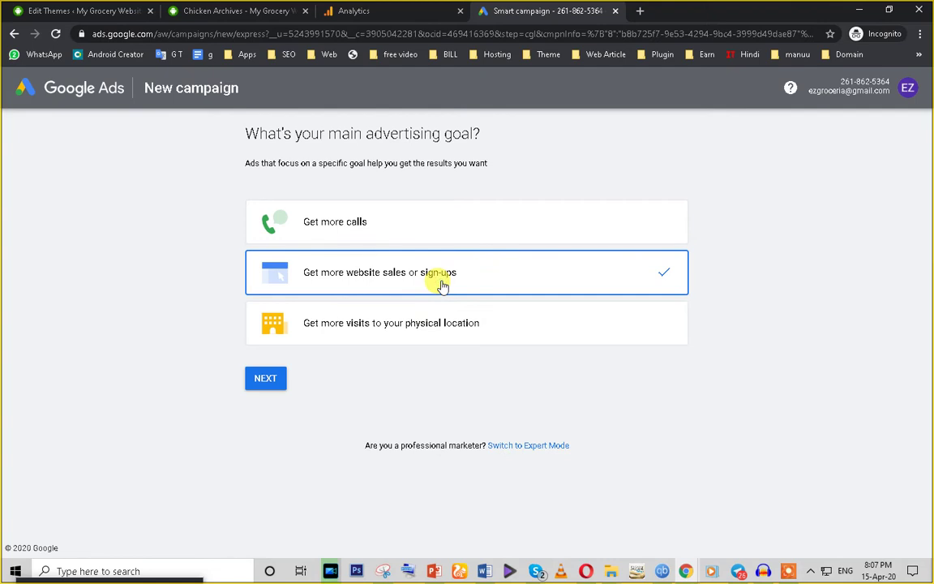
click(418, 229)
click(427, 289)
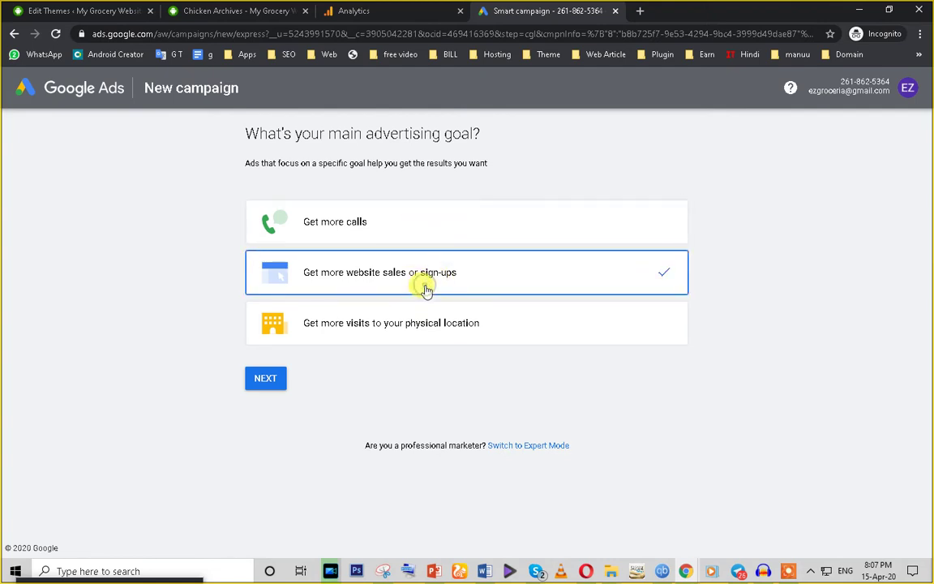
click(435, 327)
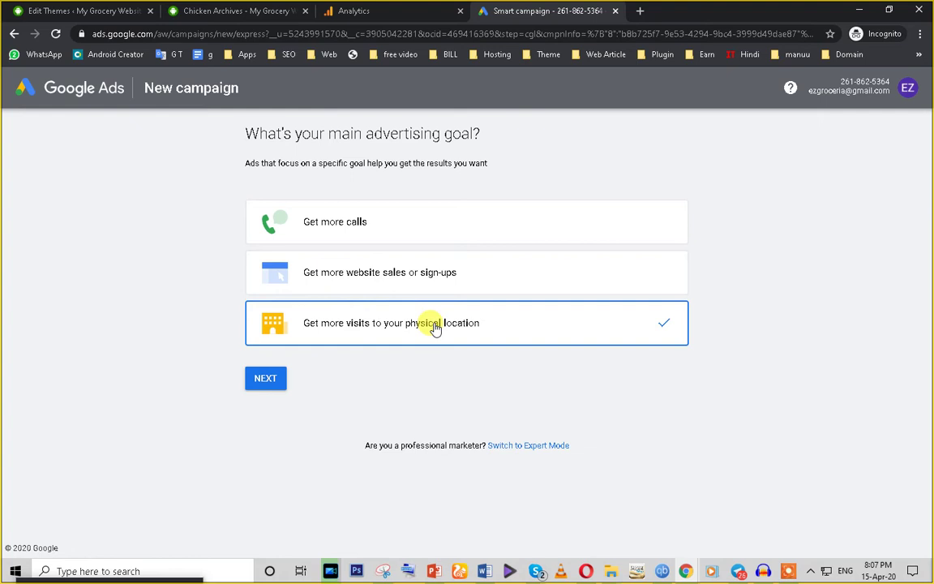
click(438, 281)
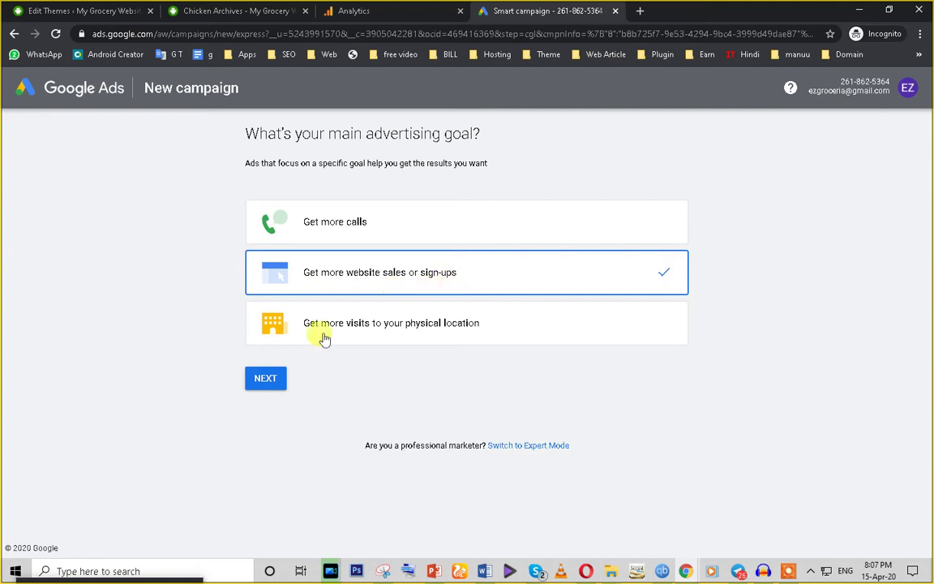
click(266, 382)
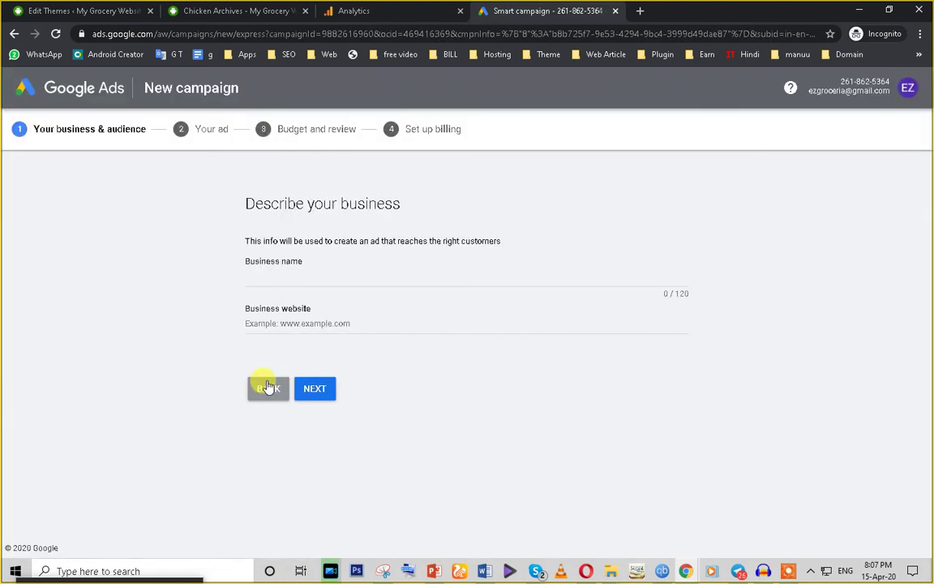
Step: Paste the grocery site's URL from WordPress as Business website, name the business Grocery, and continue
click(289, 323)
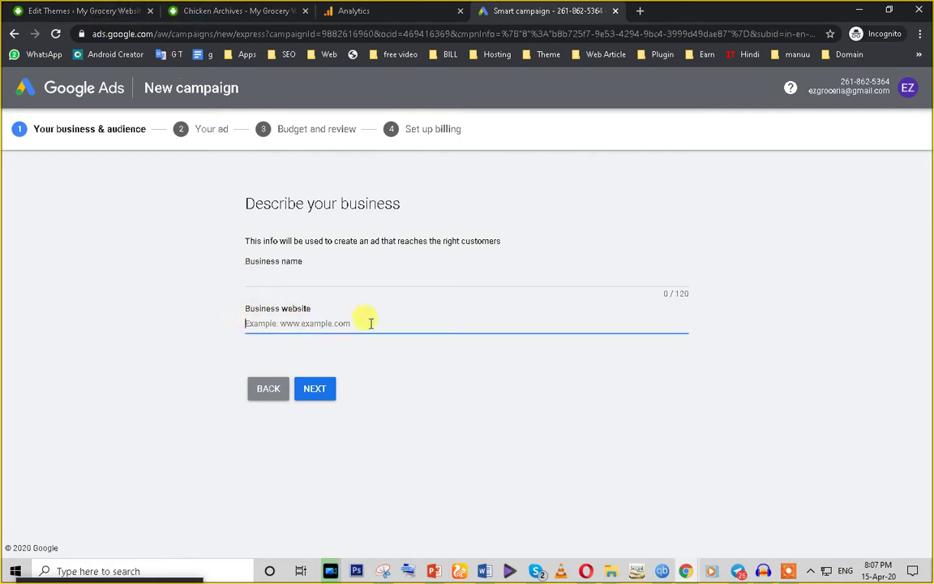
click(100, 11)
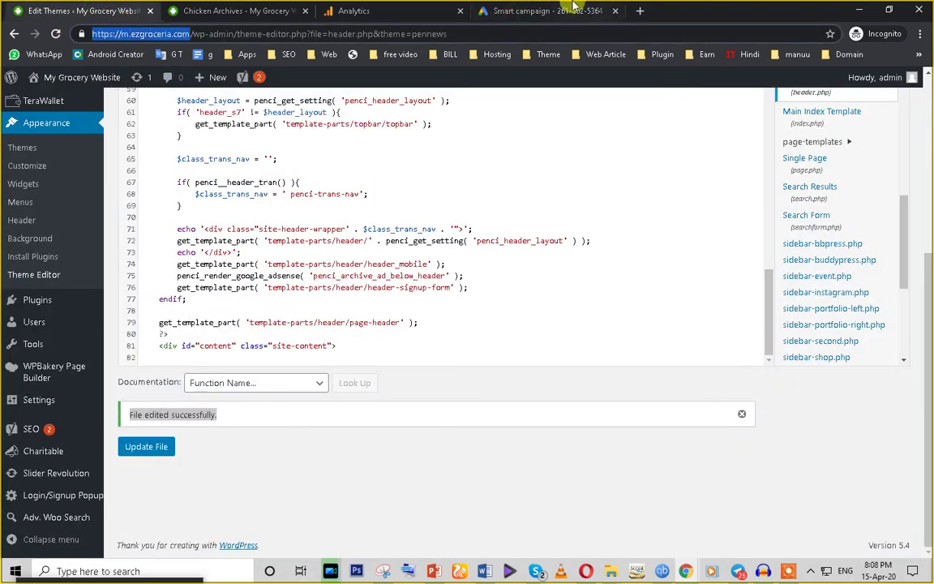
click(520, 10)
text(https://m.ezgroceria.com/)
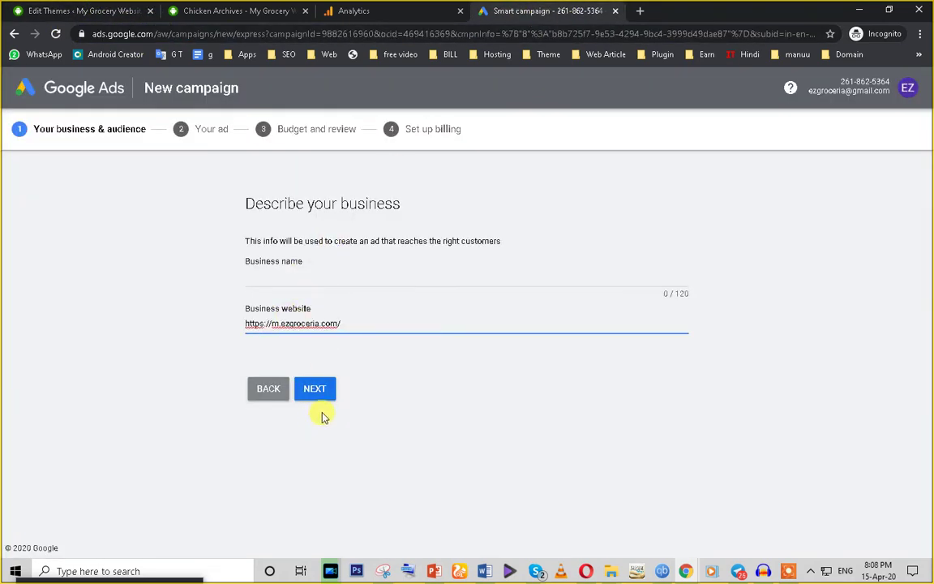
click(268, 276)
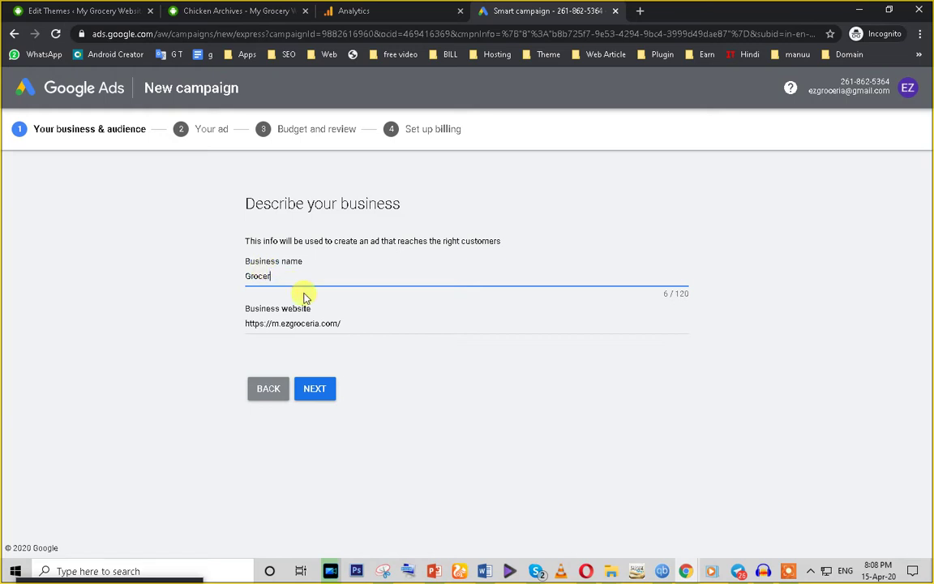
click(162, 284)
click(316, 388)
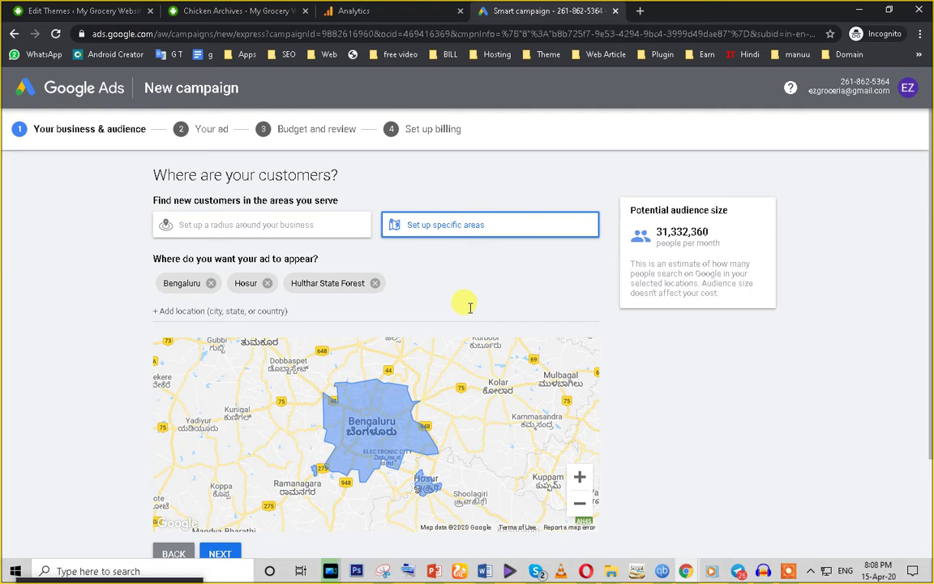
Step: Remove the Bengaluru, Hosur and Hulthar State Forest locations, keeping 'Set up specific areas' targeting
scroll(354, 417, down, 1)
scroll(356, 318, up, 1)
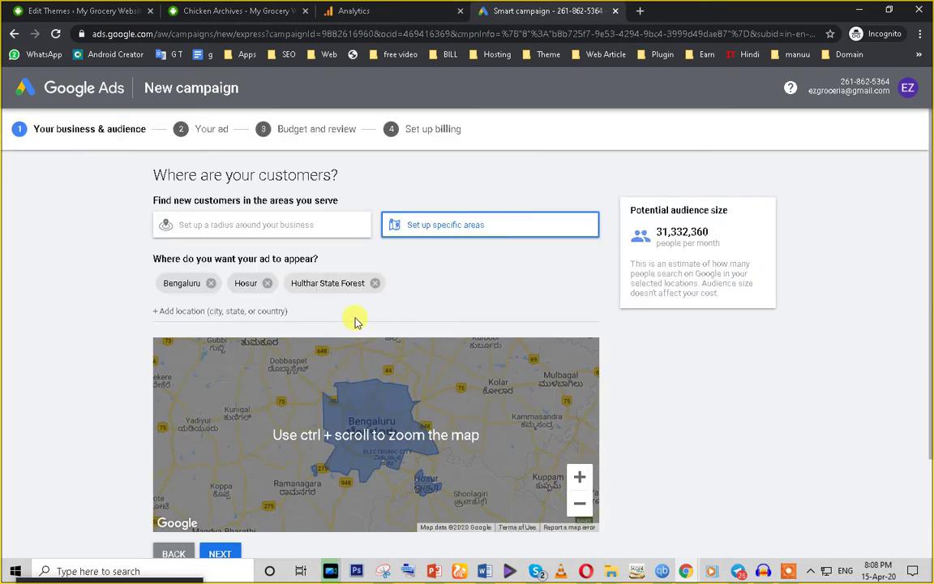
click(210, 284)
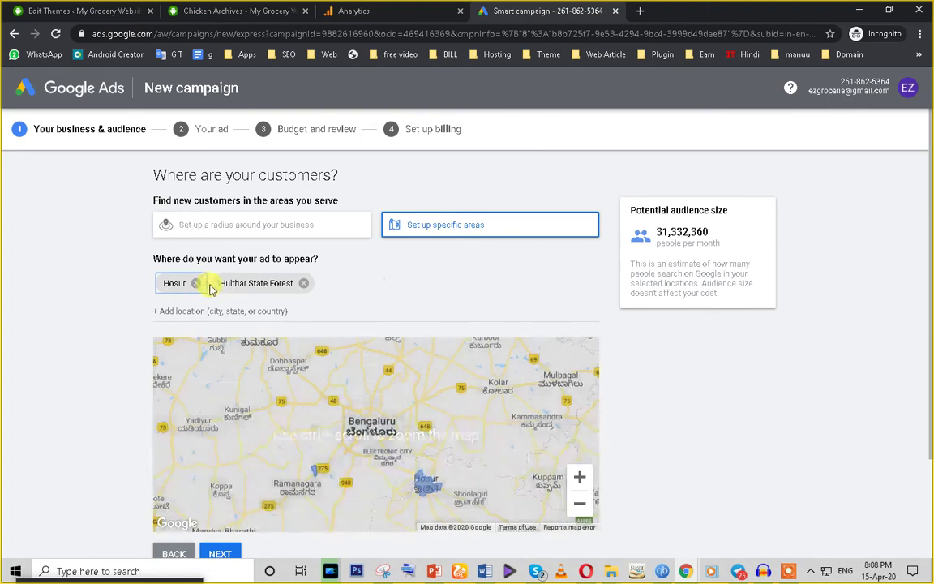
click(193, 284)
click(249, 284)
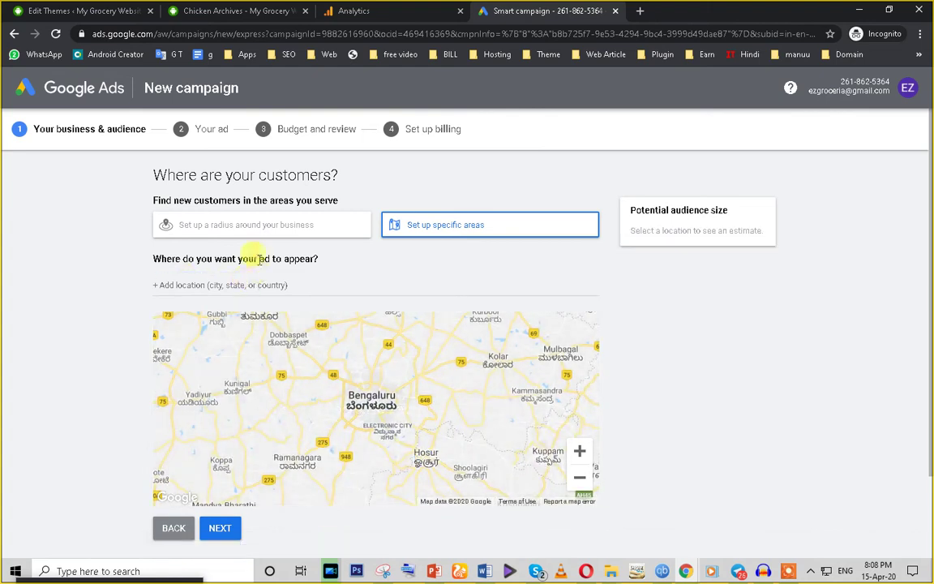
click(247, 228)
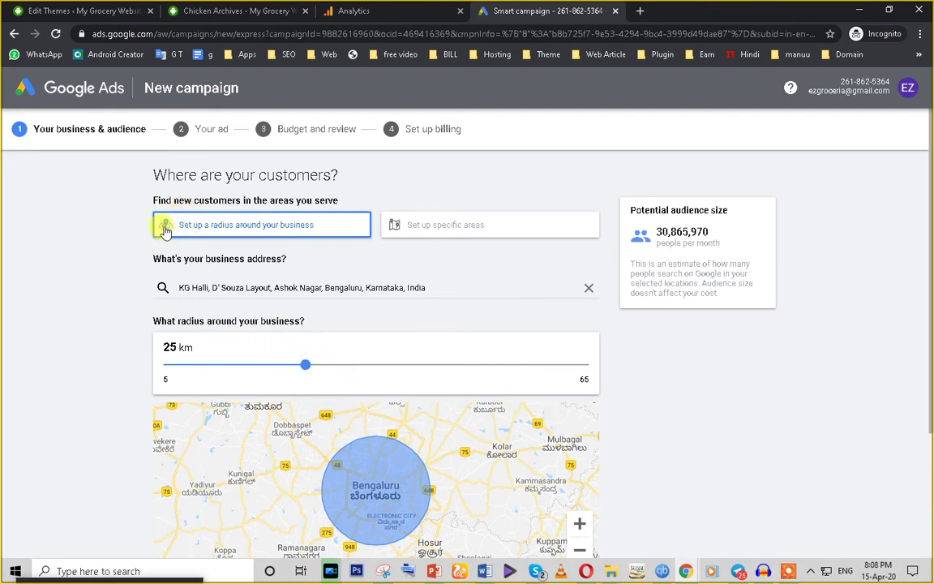
click(425, 226)
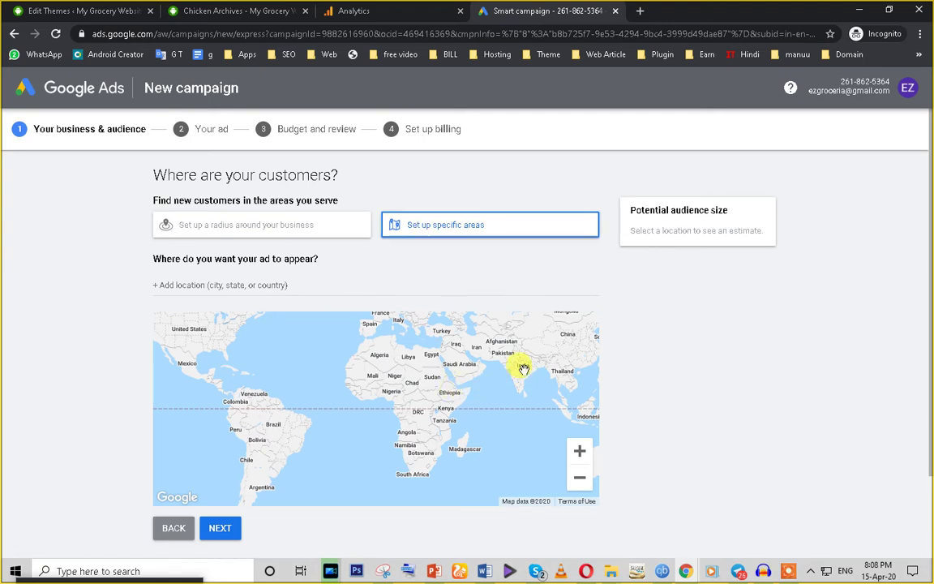
Step: Add India as a target location, then remove it again
drag(523, 369, 464, 377)
click(237, 285)
text(india)
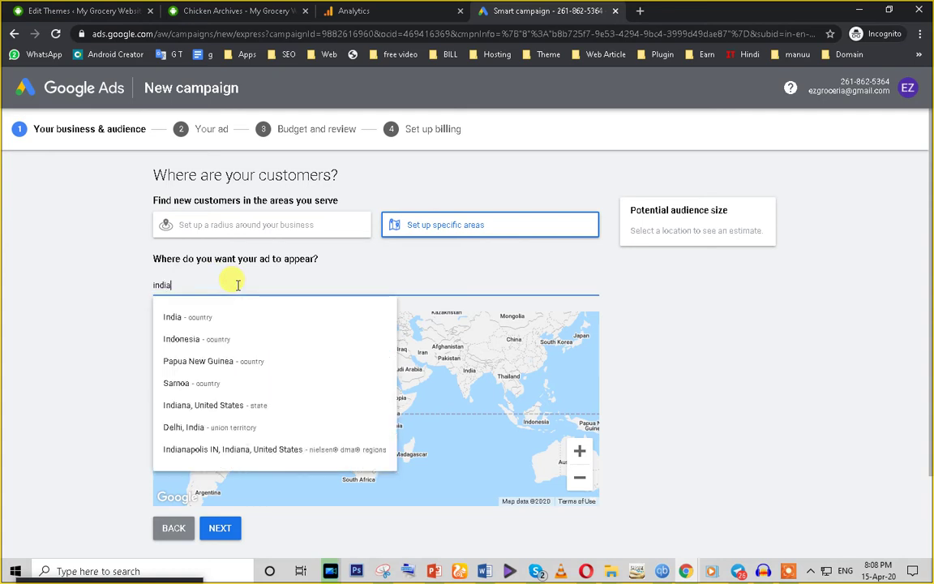
click(165, 318)
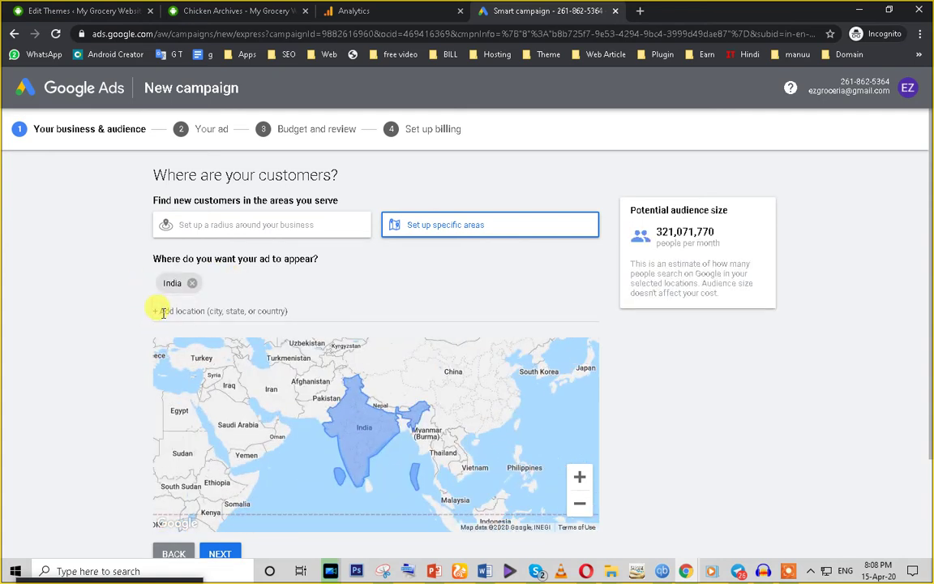
click(193, 284)
Step: Add Delhi, Mumbai and India as locations, giving a 321,071,770 monthly potential audience
click(189, 287)
text(delhi)
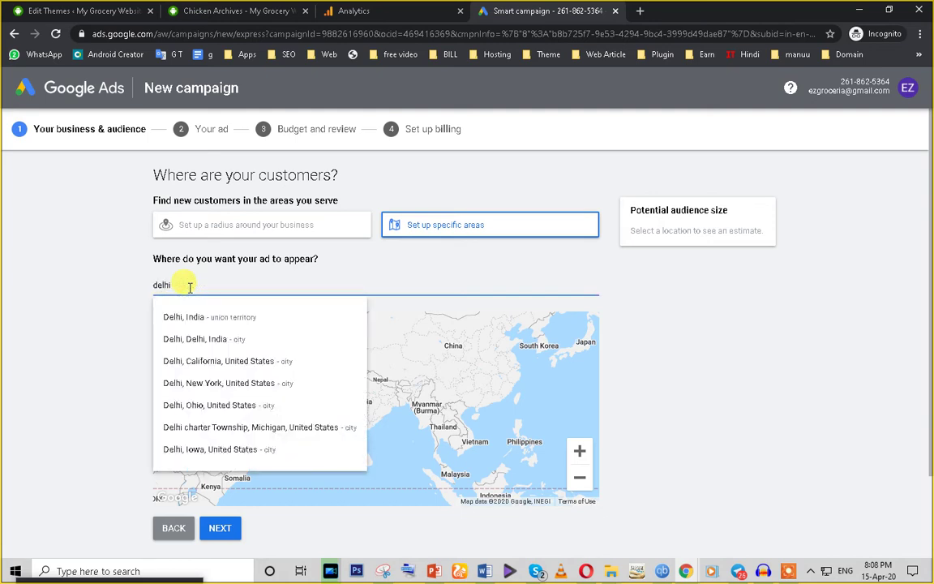
click(216, 347)
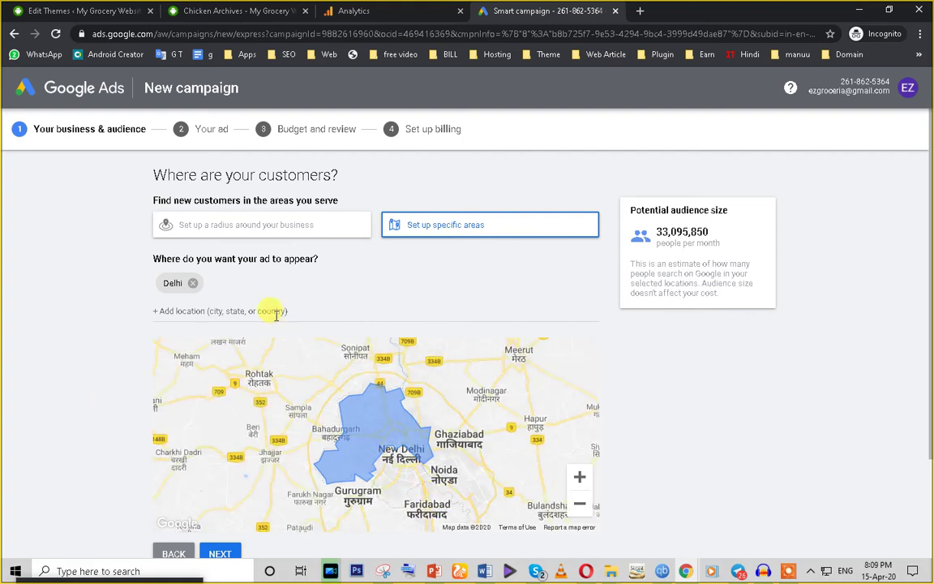
click(194, 312)
text(mumba)
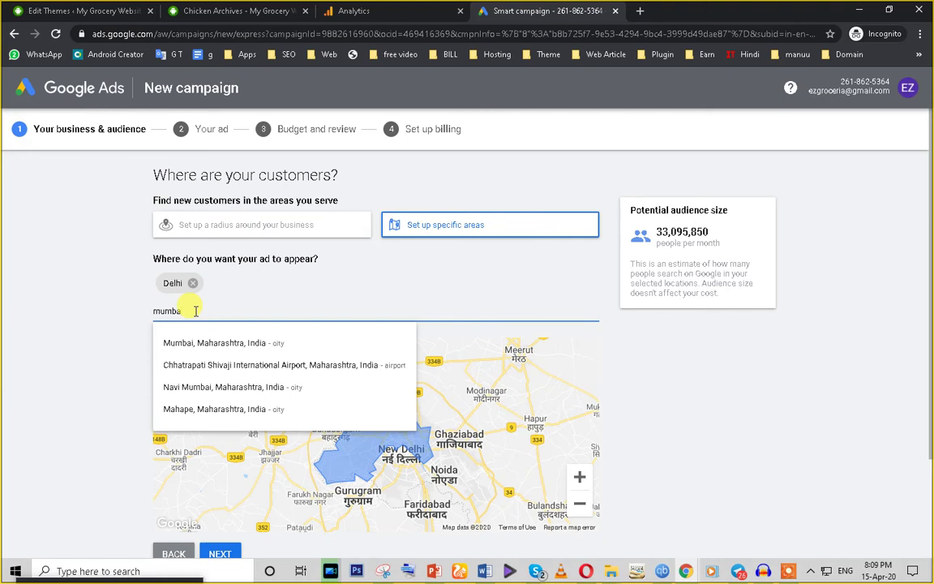
click(203, 343)
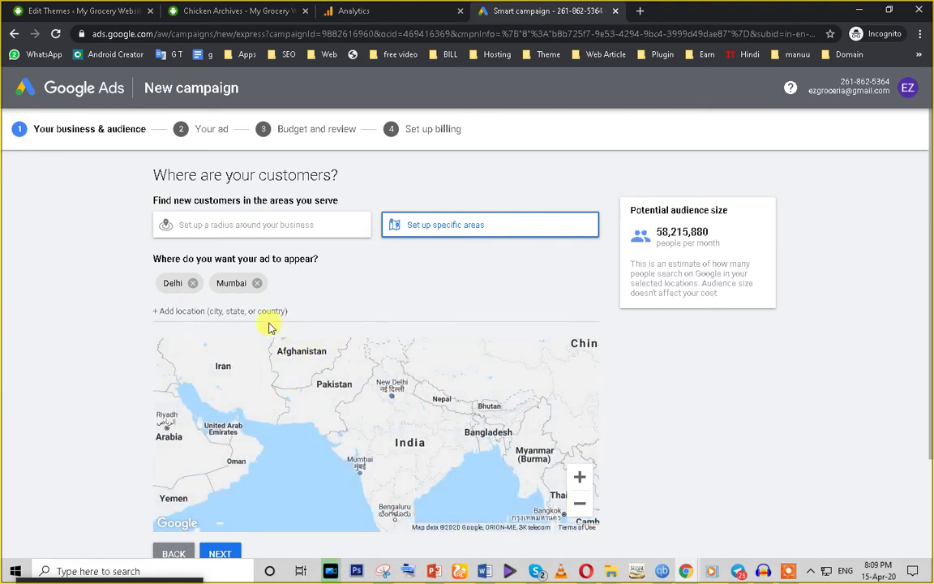
click(209, 311)
text(in)
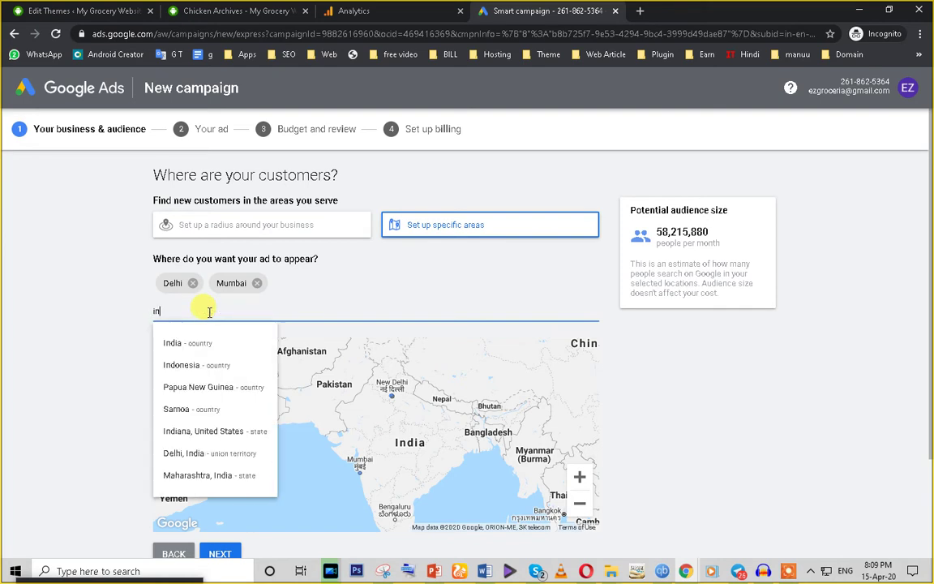
click(223, 345)
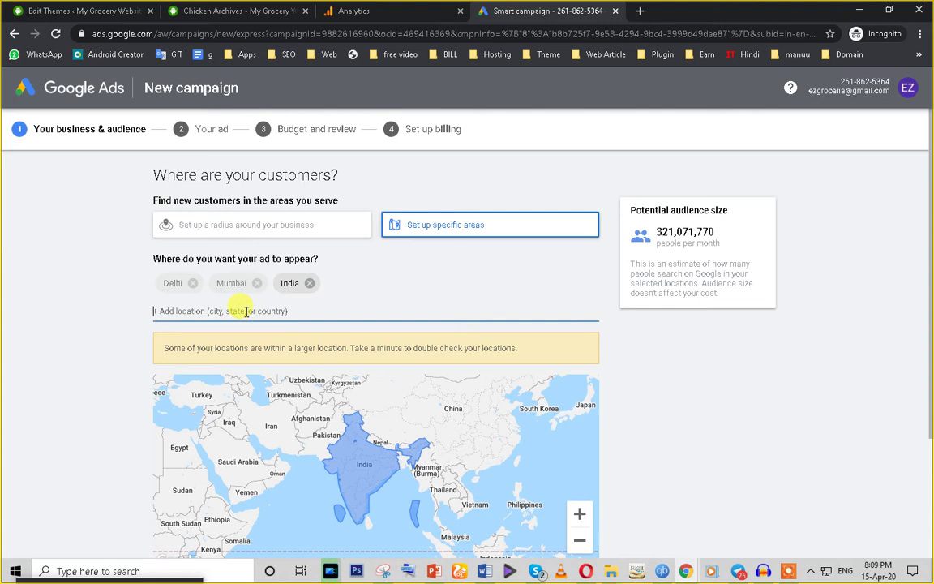
click(185, 311)
drag(696, 234, 626, 230)
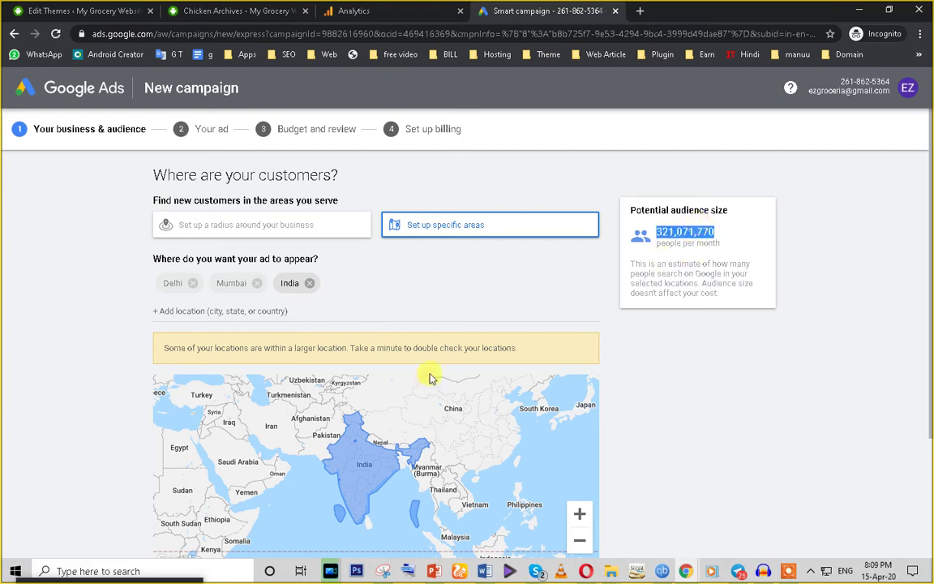
scroll(366, 421, down, 3)
Step: Continue to the keyword themes step, then view the store's Chicken category page with 13 products
click(221, 432)
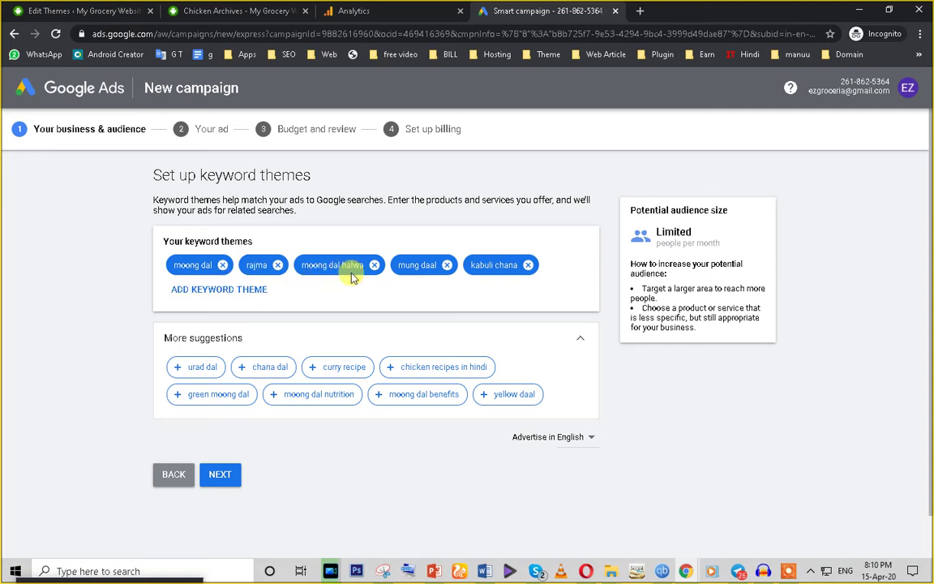
click(67, 5)
click(215, 10)
scroll(431, 357, up, 6)
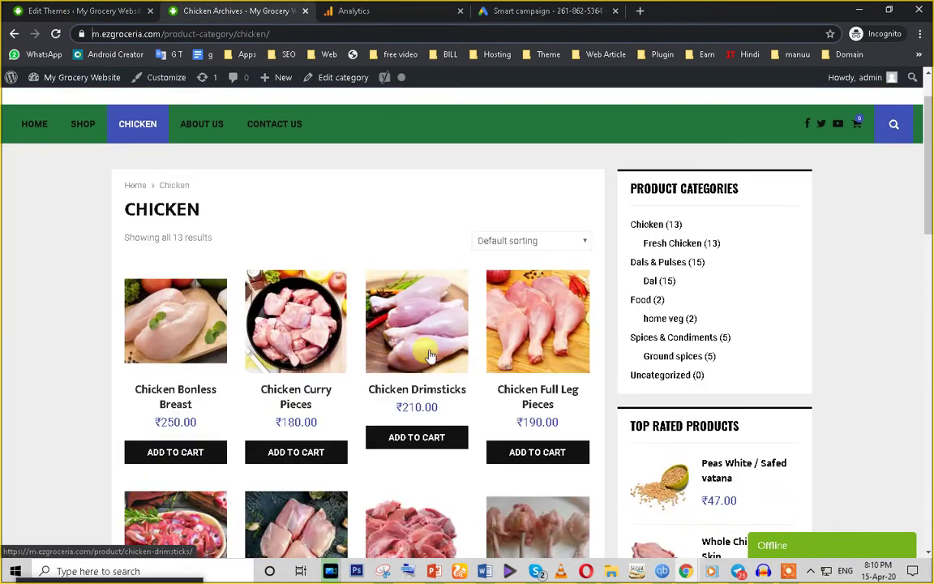
Step: Scroll through the chicken product listings and go back to the Google Ads keyword themes step
scroll(365, 405, down, 8)
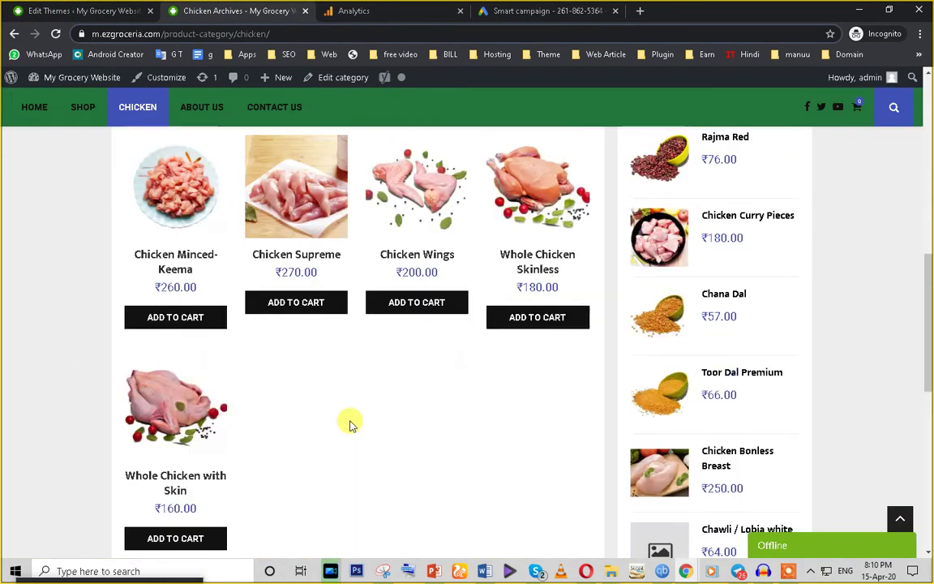
scroll(351, 424, up, 10)
click(537, 11)
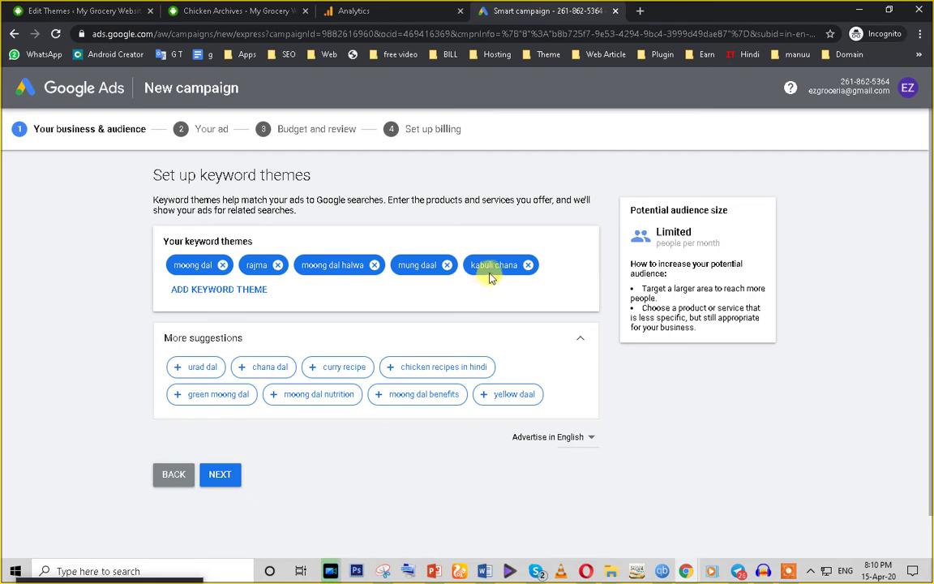
Step: Add moong dal benefits, non veg recipes in hindi and chilli chicken recipe in hindi as keyword themes
click(429, 369)
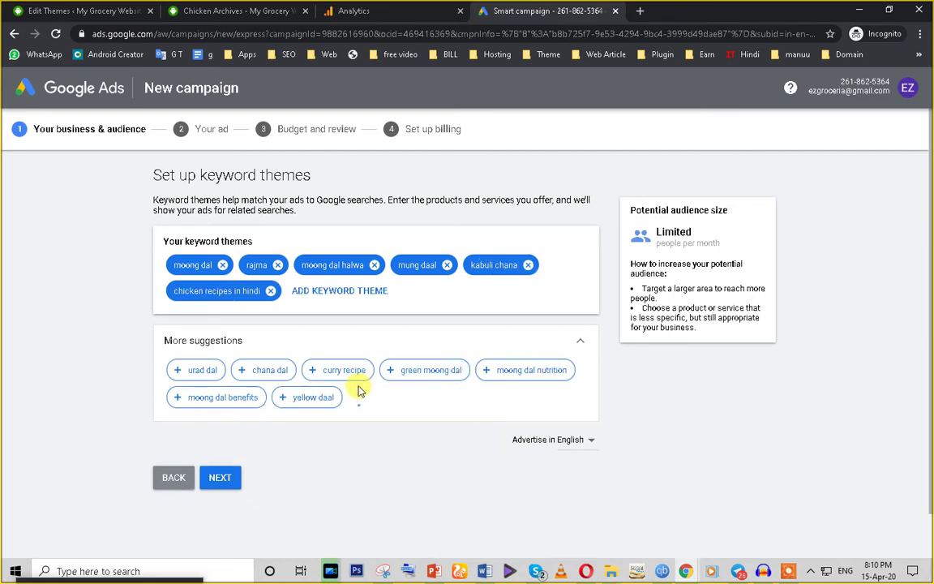
click(226, 396)
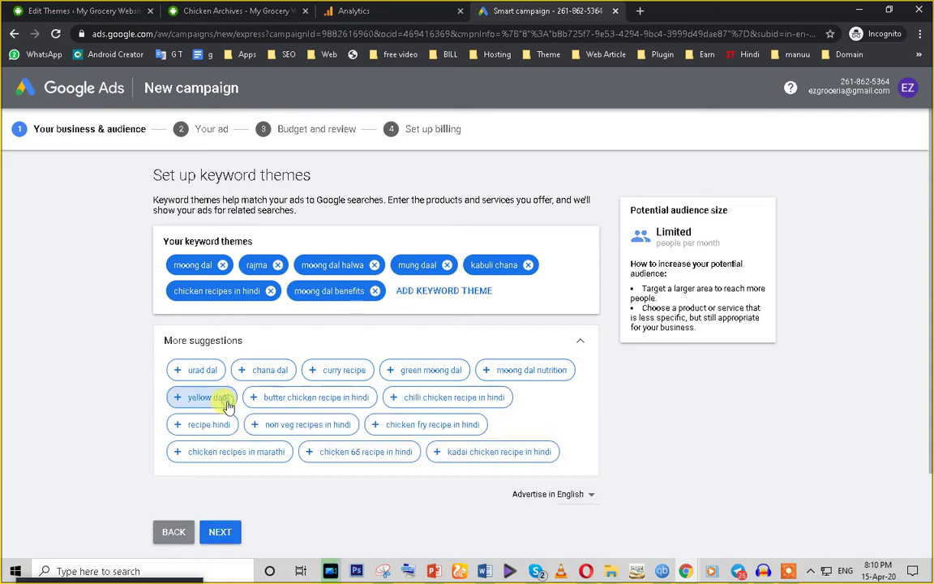
click(301, 433)
click(389, 422)
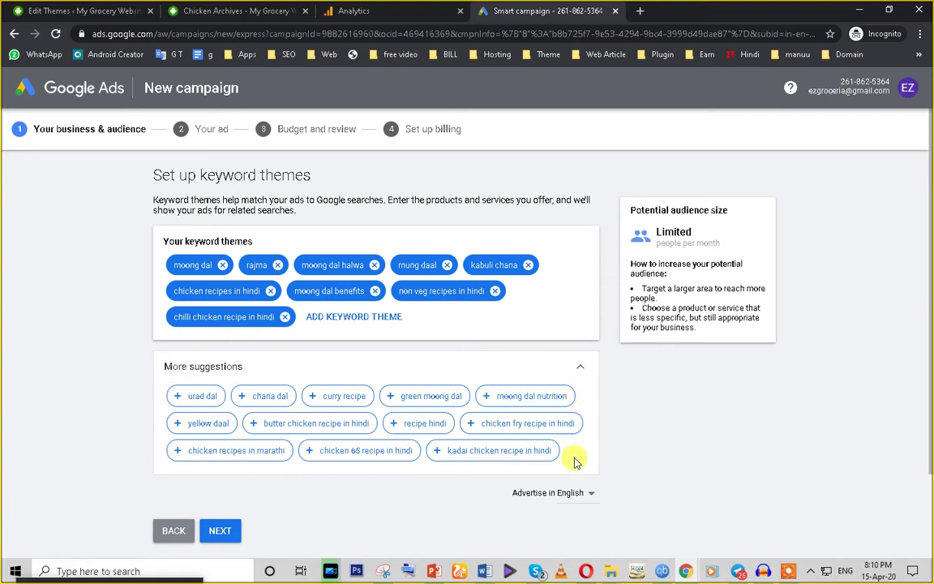
click(577, 371)
click(578, 370)
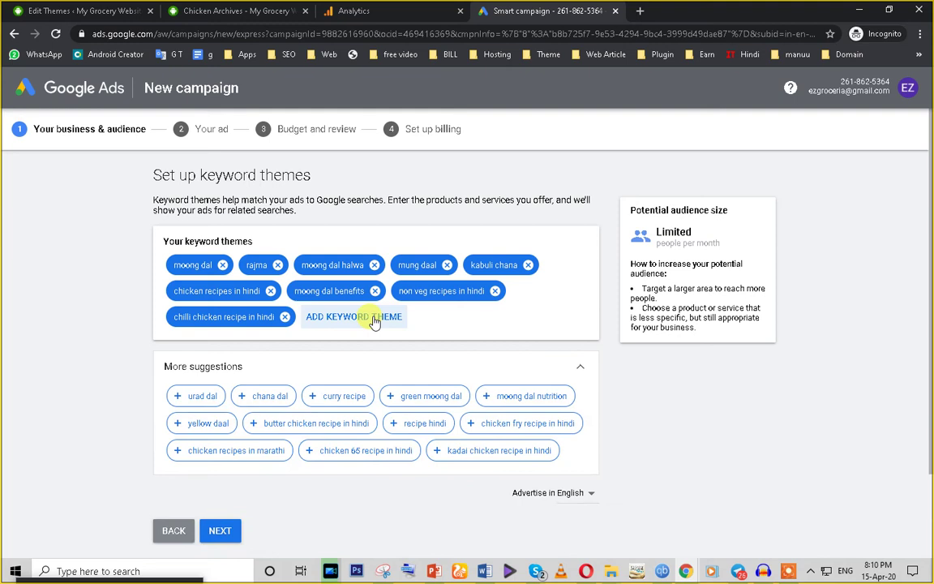
scroll(373, 321, down, 2)
scroll(280, 326, up, 2)
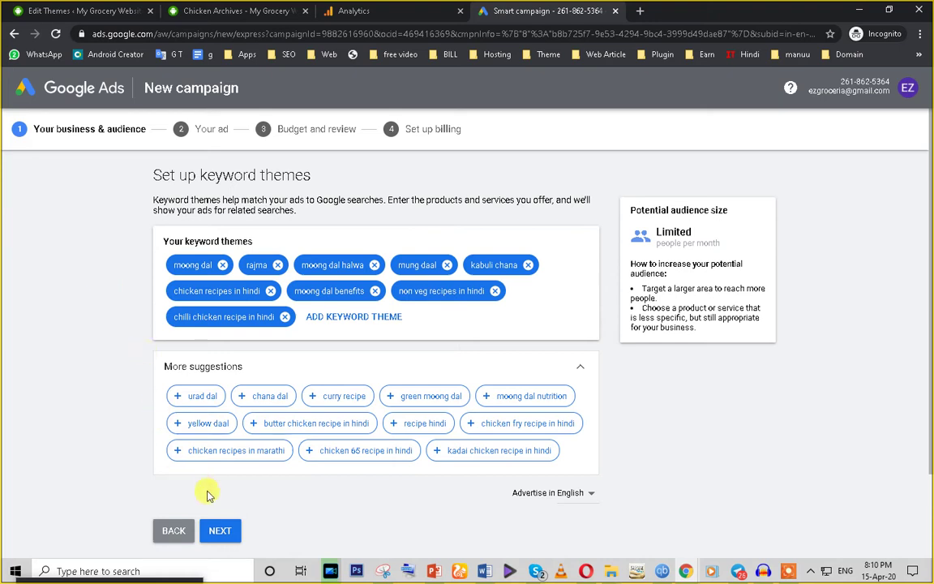
Step: Add yellow daal, add then remove recipe hindi per the 7-10 themes advice, and continue
click(201, 427)
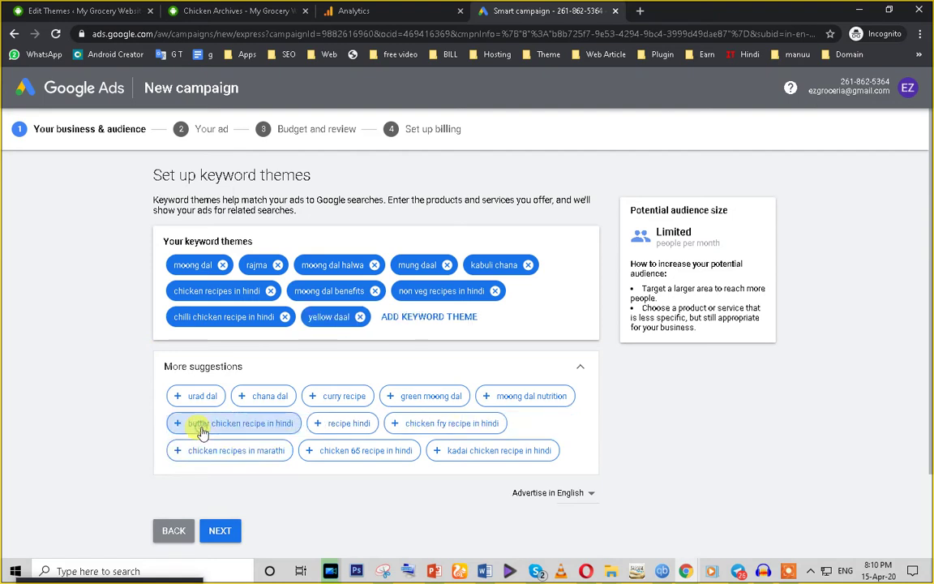
click(335, 430)
scroll(198, 495, down, 1)
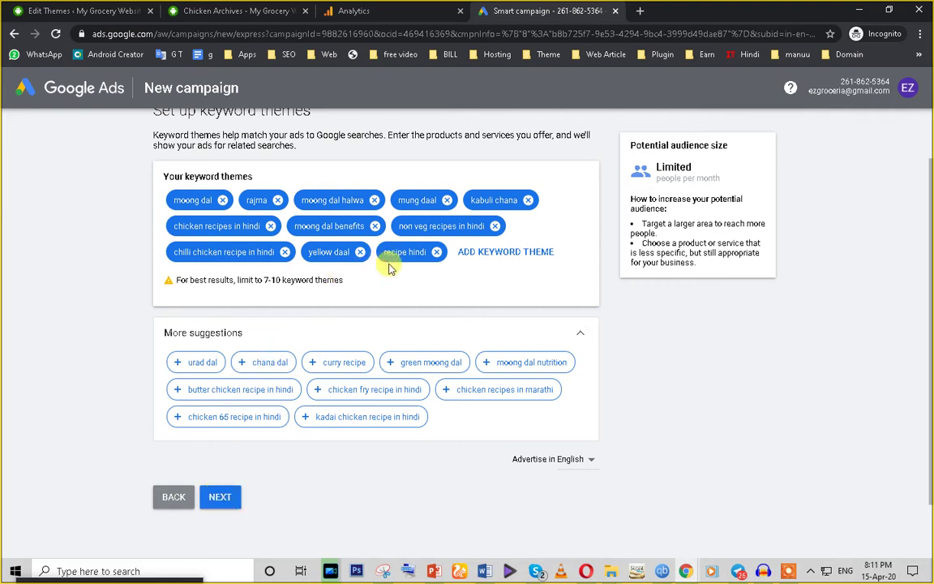
drag(262, 280, 351, 283)
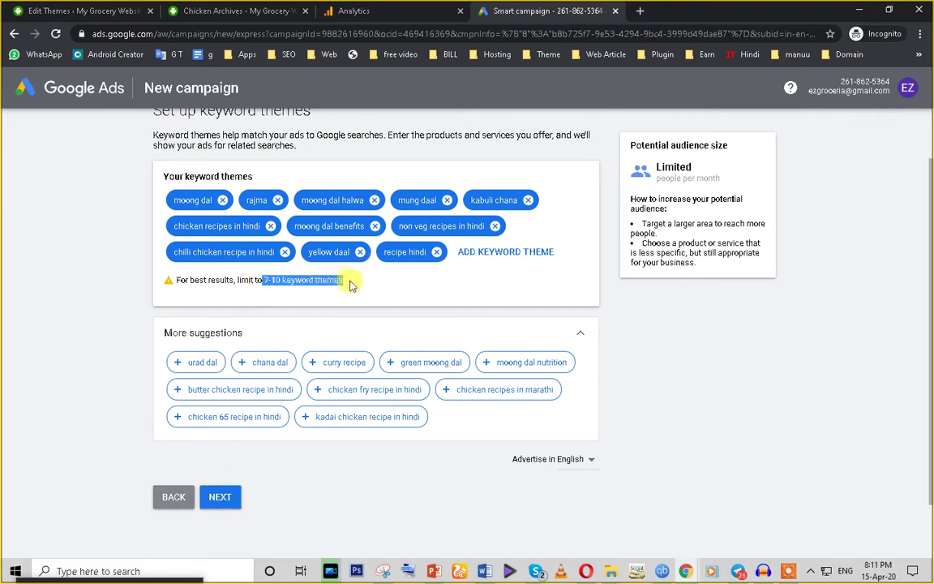
click(212, 283)
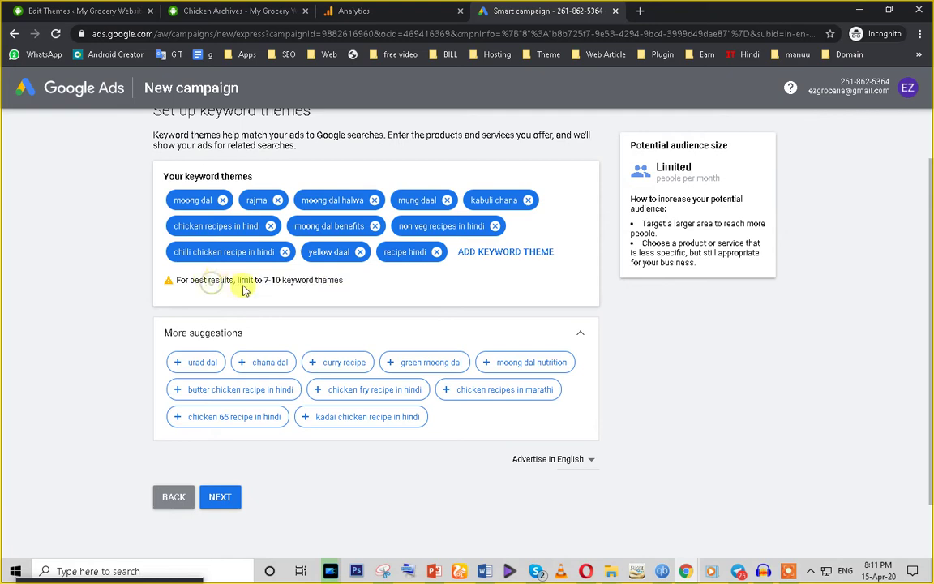
click(438, 253)
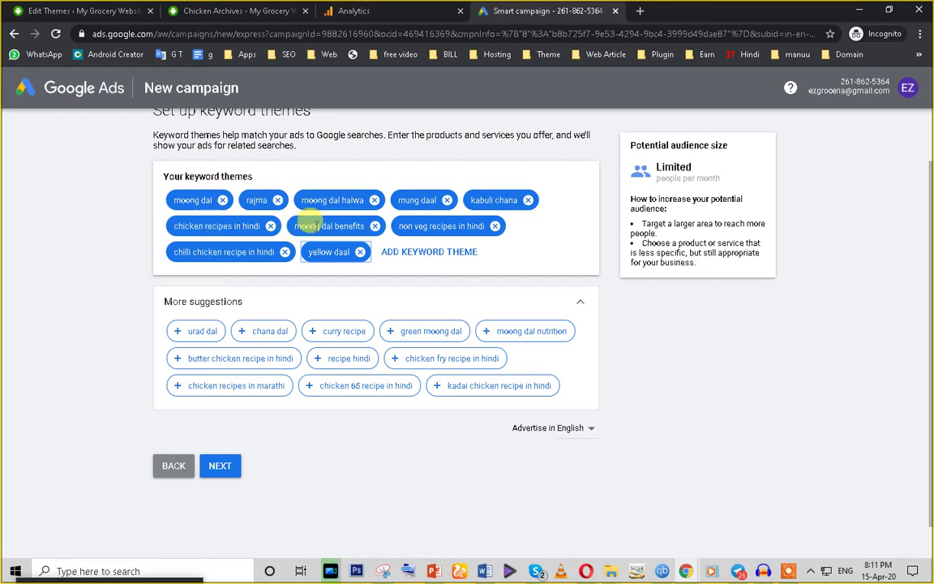
click(221, 468)
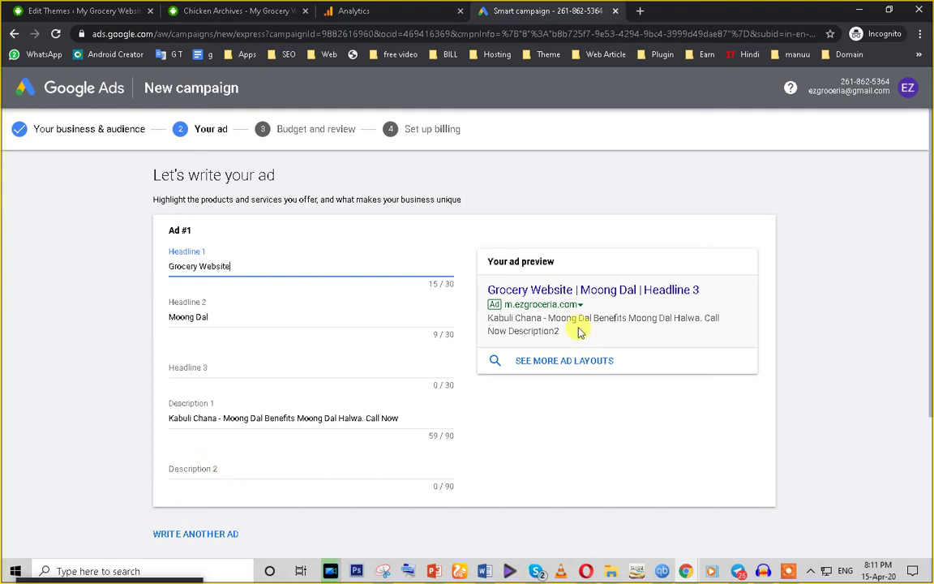
Step: Fill in Headline 3, editing 'Best Grocery Website' down to 'Grocery Shop'
drag(488, 290, 711, 296)
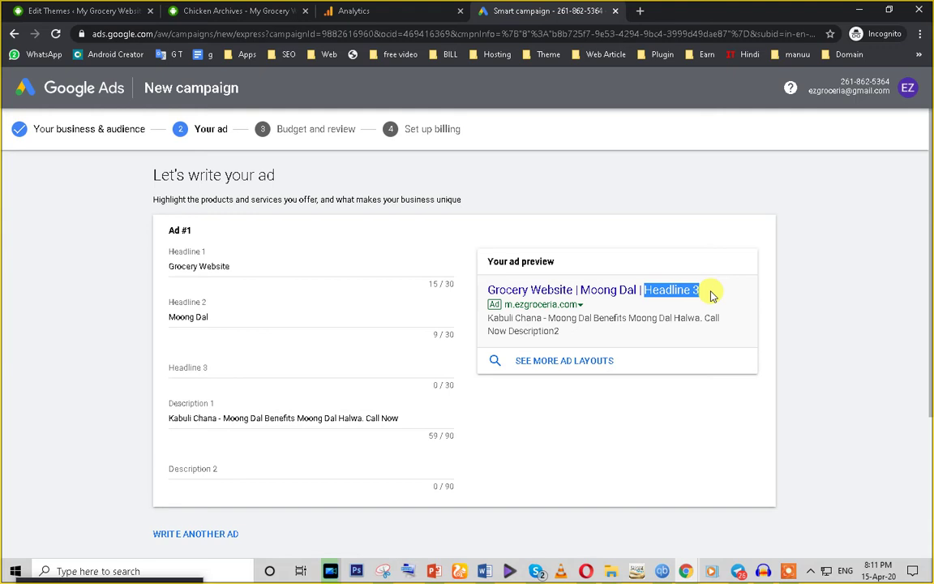
click(213, 366)
text(nhjnhnlh)
key(BackSpace)
key(BackSpace)
key(BackSpace)
key(BackSpace)
key(BackSpace)
key(BackSpace)
key(BackSpace)
key(BackSpace)
text(Best)
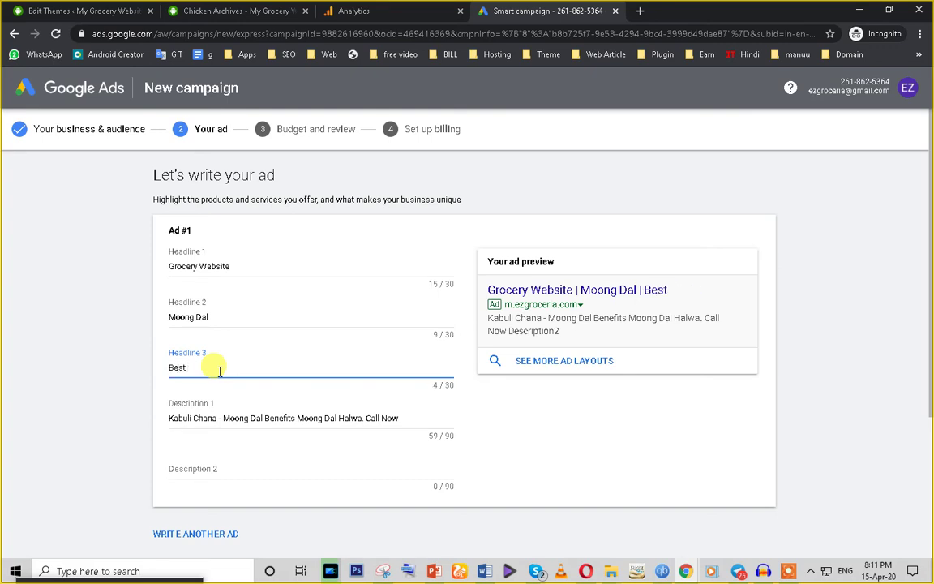
text( Grocery We)
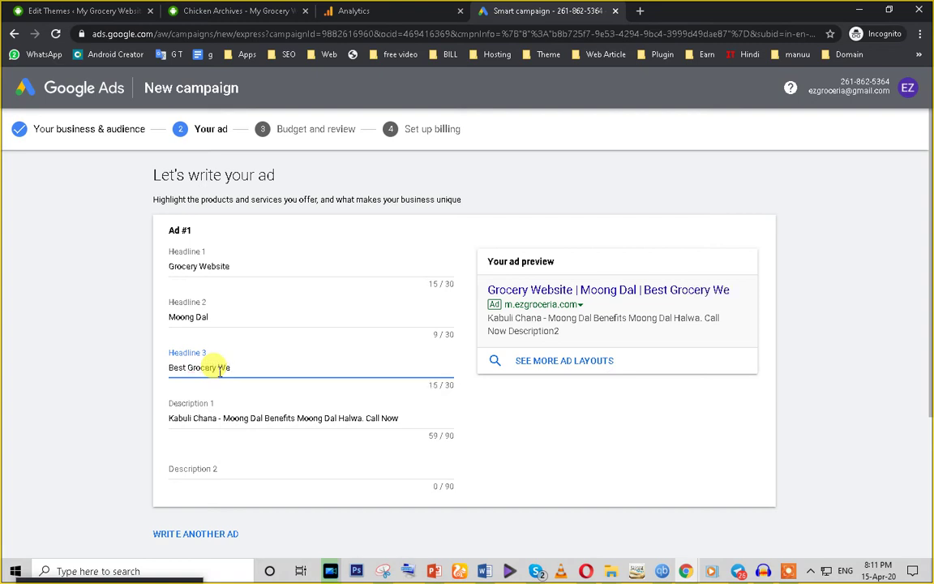
text(bsite)
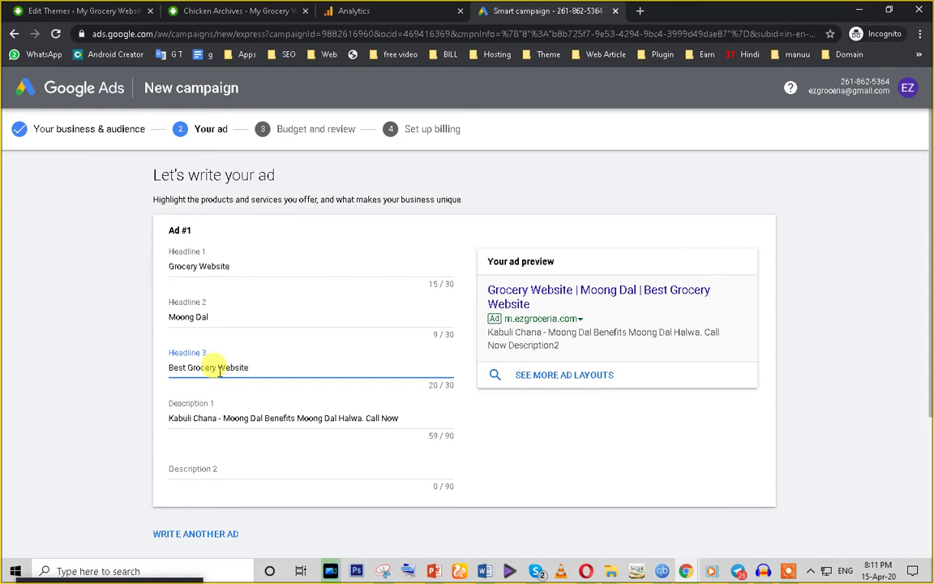
key(BackSpace)
key(BackSpace)
key(BackSpace)
key(BackSpace)
key(BackSpace)
key(BackSpace)
key(BackSpace)
key(BackSpace)
key(BackSpace)
key(BackSpace)
key(BackSpace)
key(BackSpace)
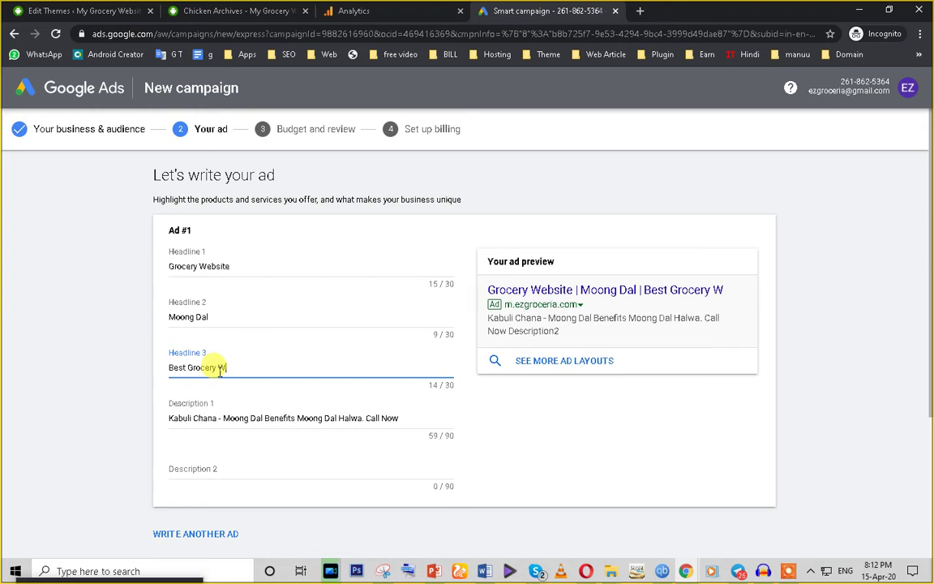
text(cery)
drag(190, 367, 150, 371)
key(BackSpace)
click(219, 366)
text(Shop)
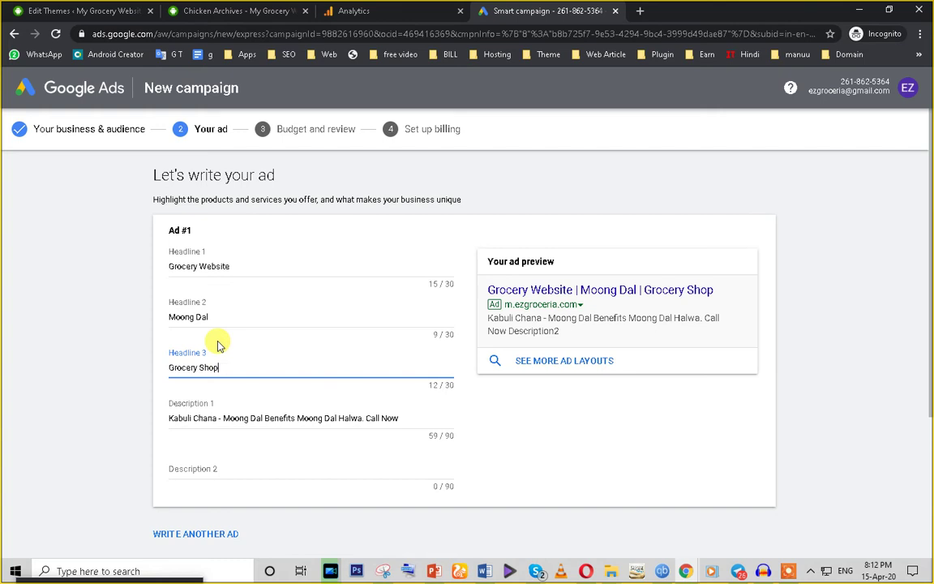
triple_click(268, 418)
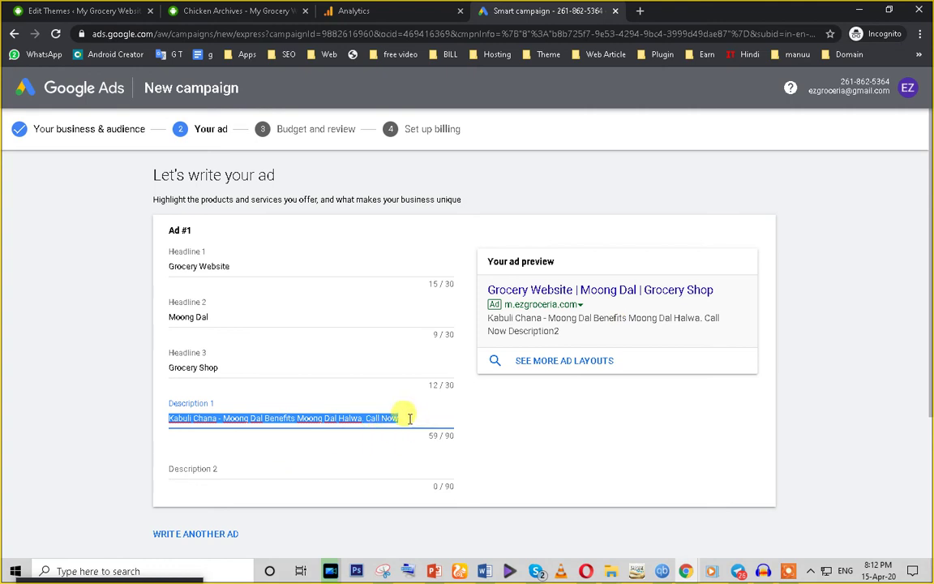
click(410, 417)
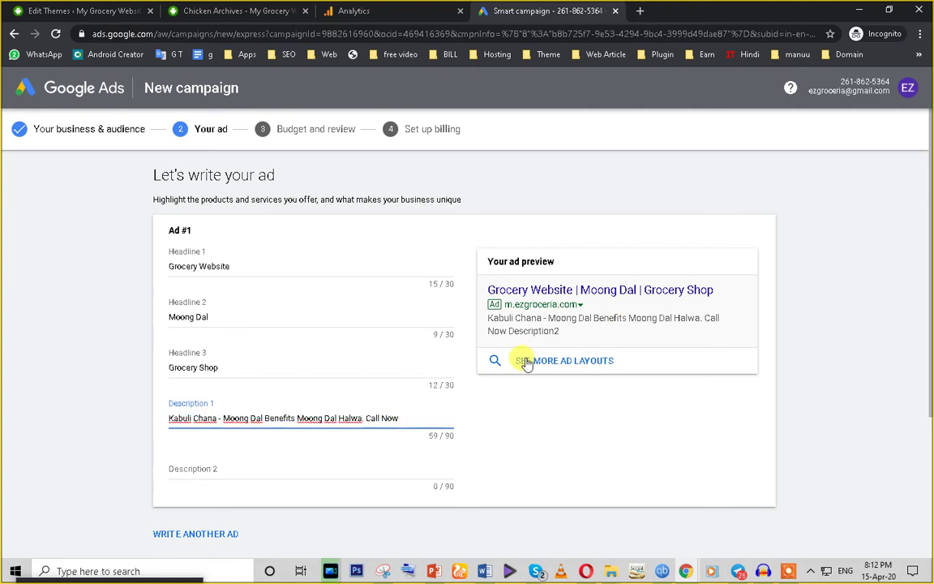
Step: Enter a contact phone number as Description 2, triggering the phone-number policy warning
click(217, 469)
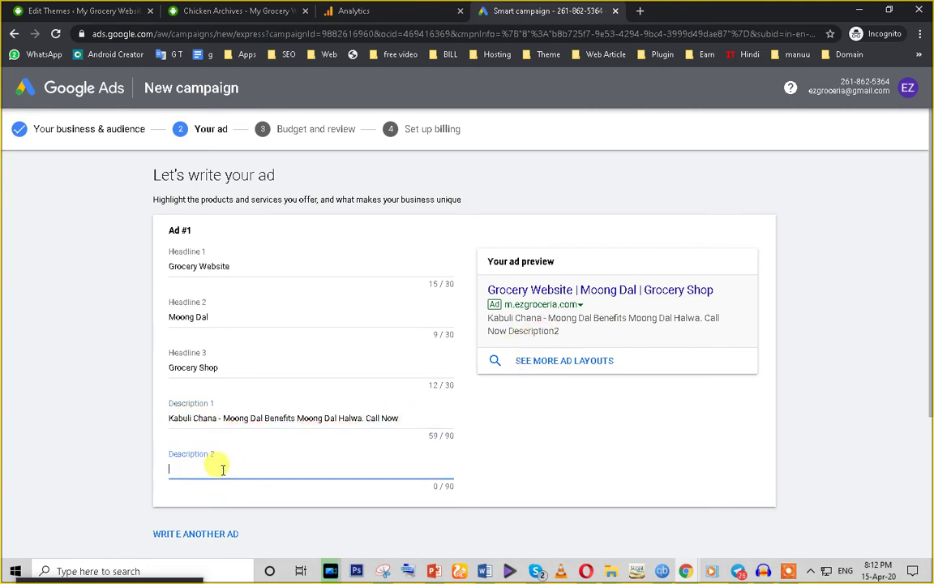
text(fdfdfjdf)
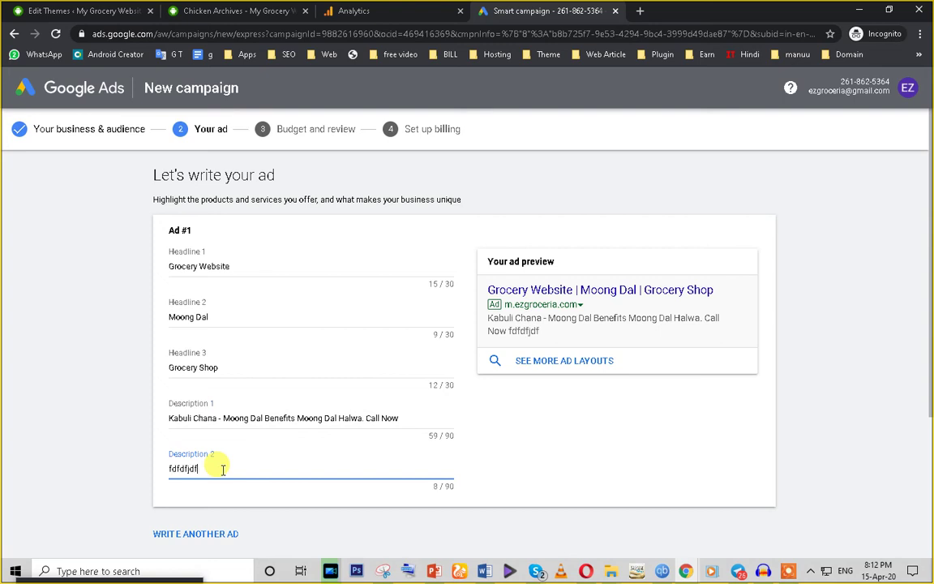
key(BackSpace)
key(BackSpace)
key(BackSpace)
key(BackSpace)
key(BackSpace)
key(BackSpace)
key(BackSpace)
key(BackSpace)
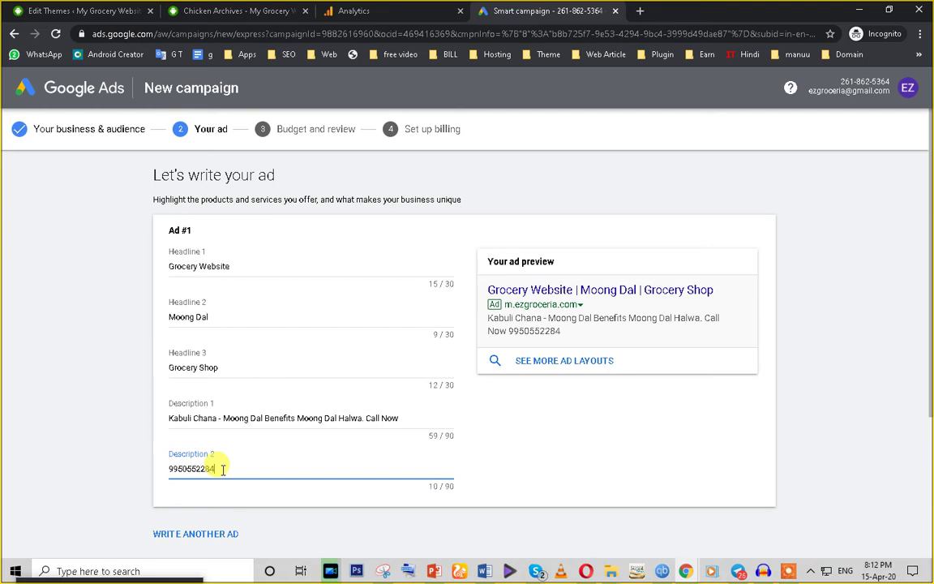
click(202, 313)
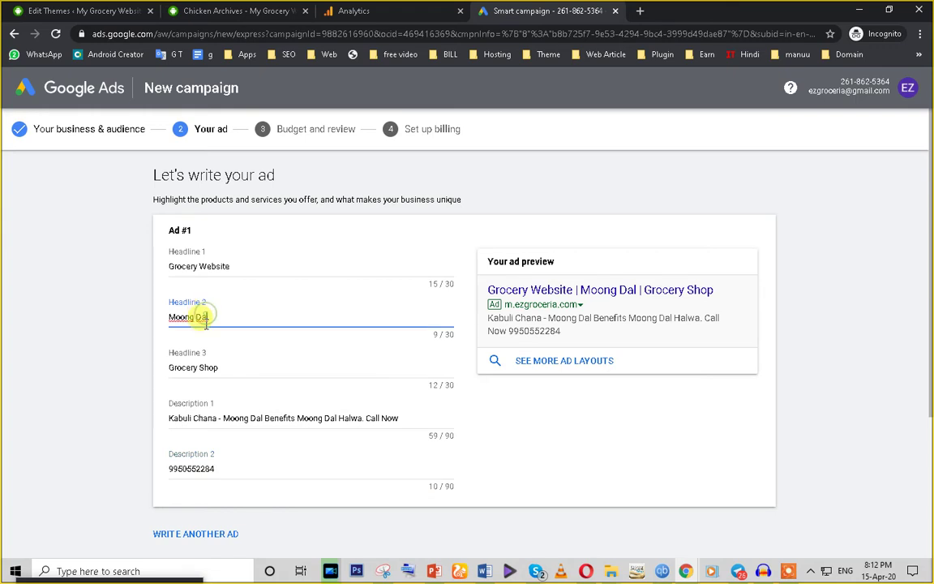
scroll(255, 414, down, 3)
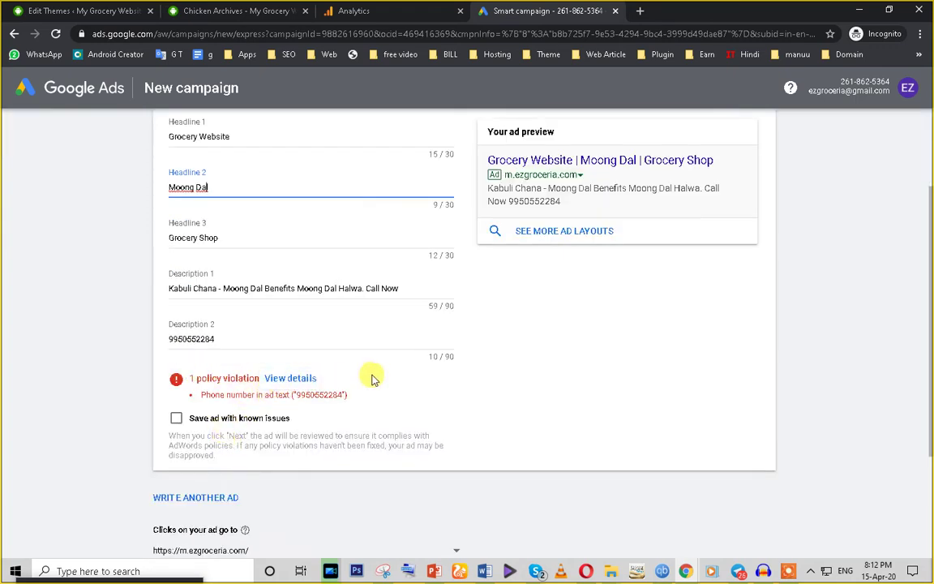
Step: Prefix the phone number in Description 2 with +91
drag(214, 339, 172, 338)
click(169, 339)
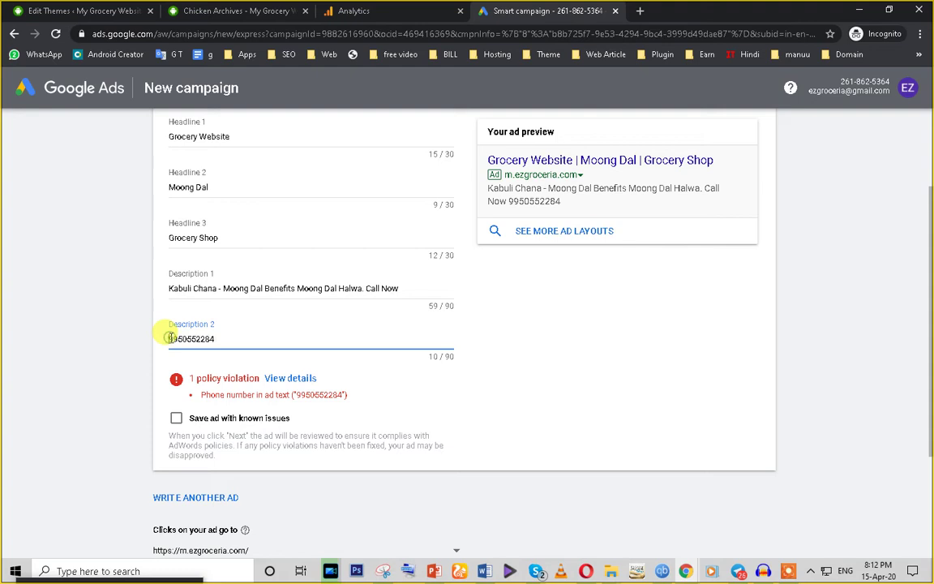
text(+91)
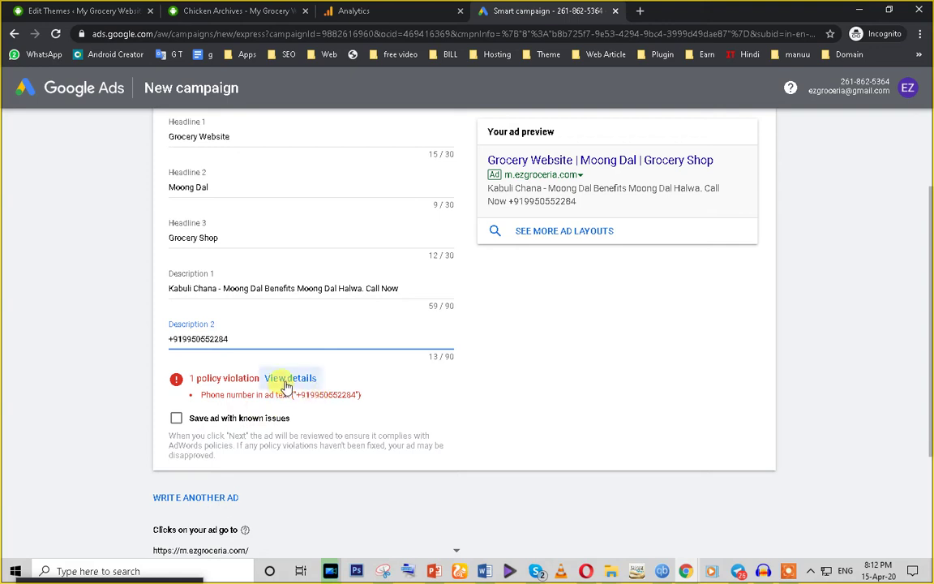
click(162, 345)
Step: Delete the +91 prefix and the phone number, leaving Description 2 empty
click(202, 337)
double_click(202, 337)
click(185, 340)
drag(185, 341, 167, 341)
key(BackSpace)
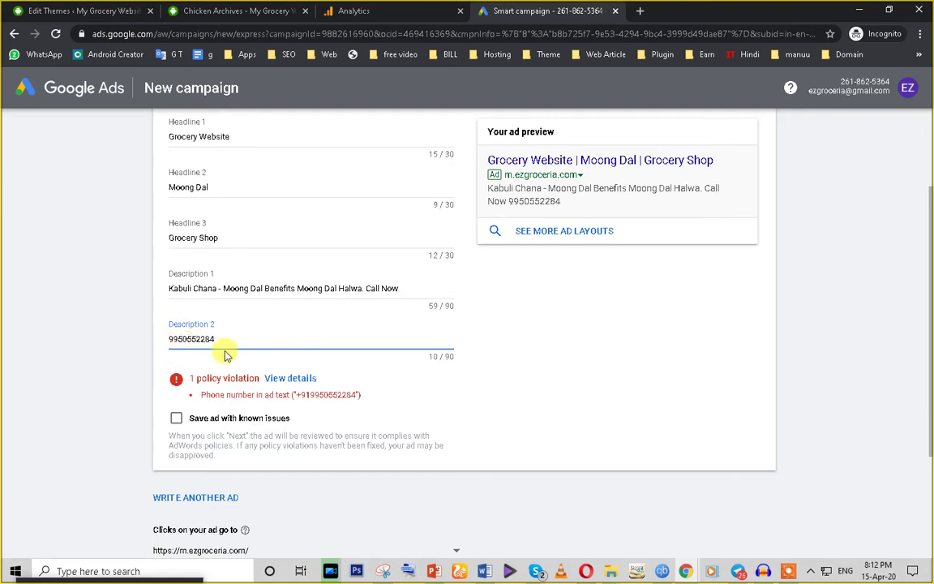
double_click(168, 339)
key(BackSpace)
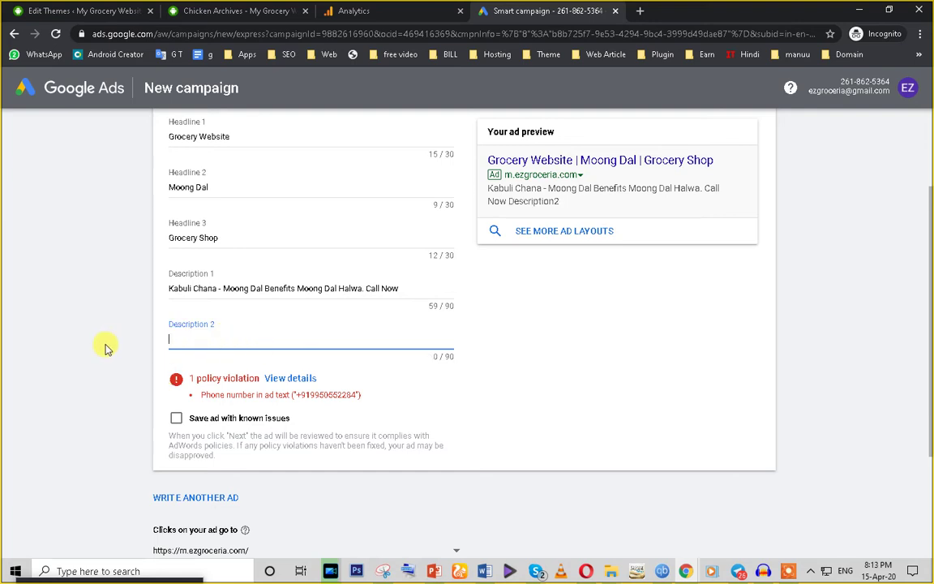
click(297, 385)
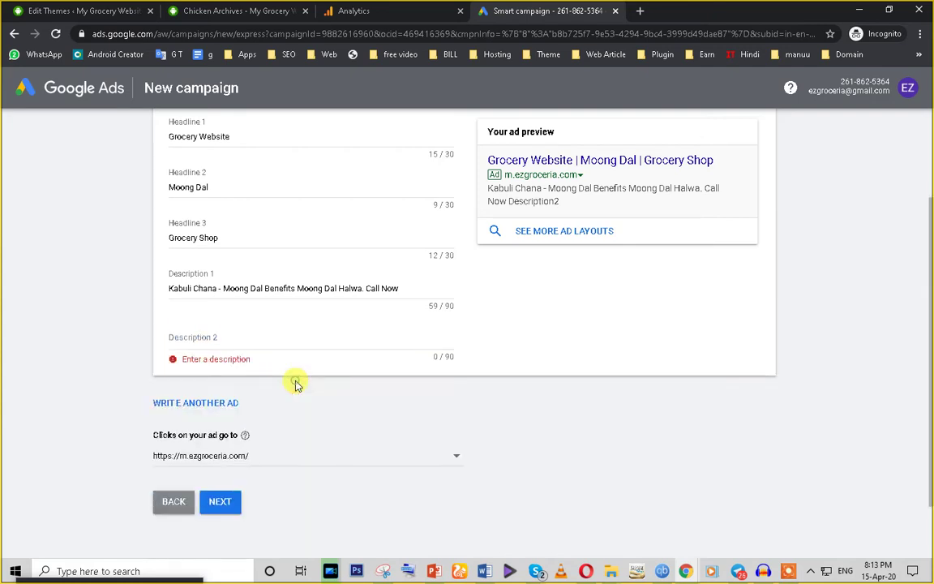
Step: Append a phone number to Description 1 and put filler text in Description 2
click(213, 336)
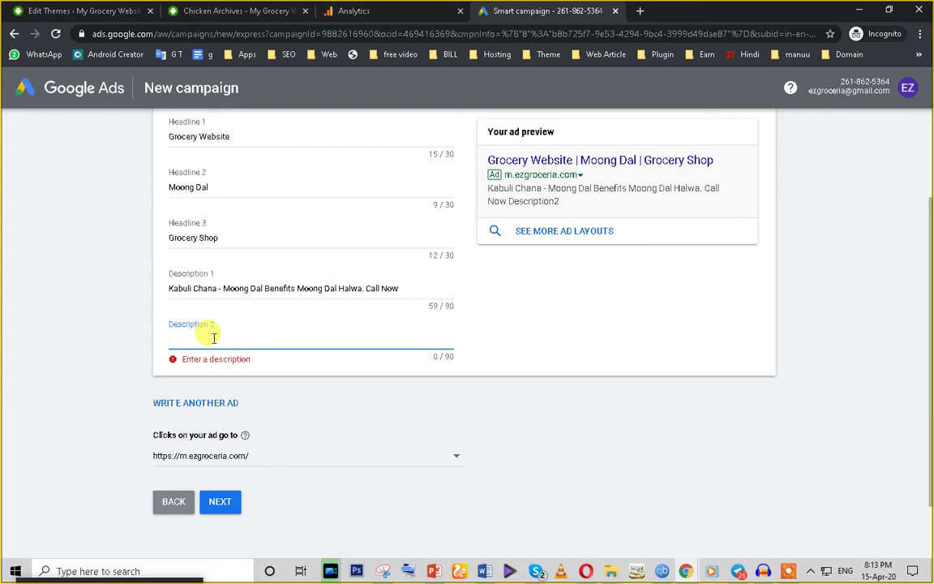
click(401, 281)
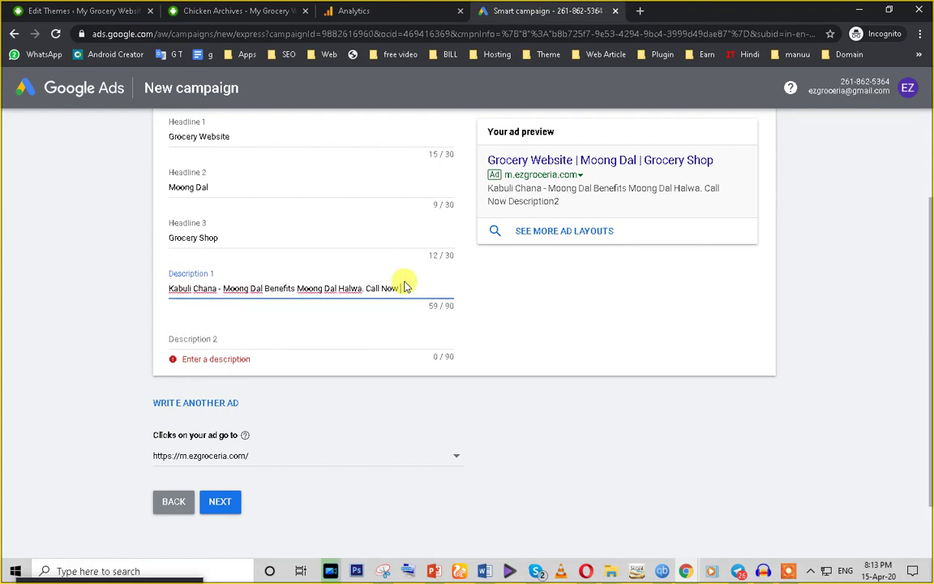
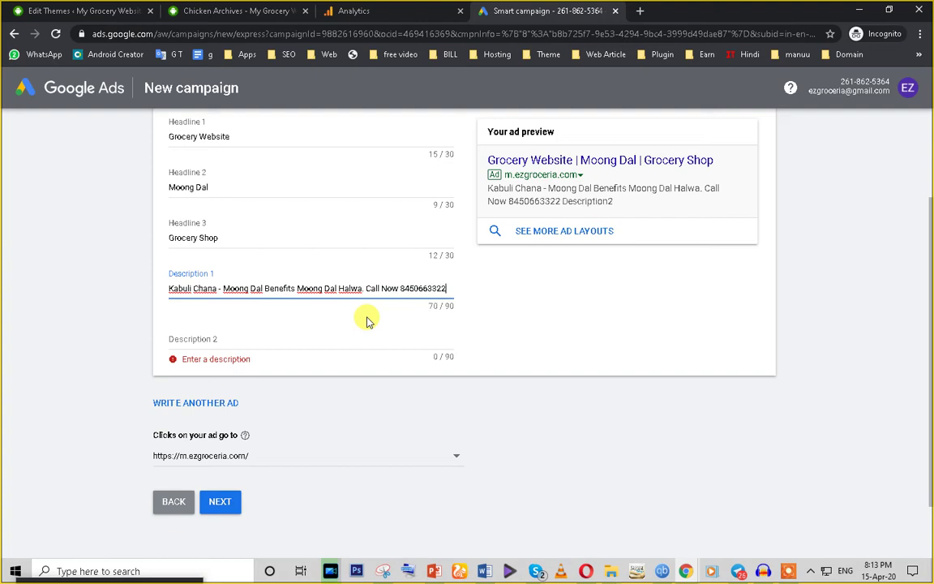
click(234, 341)
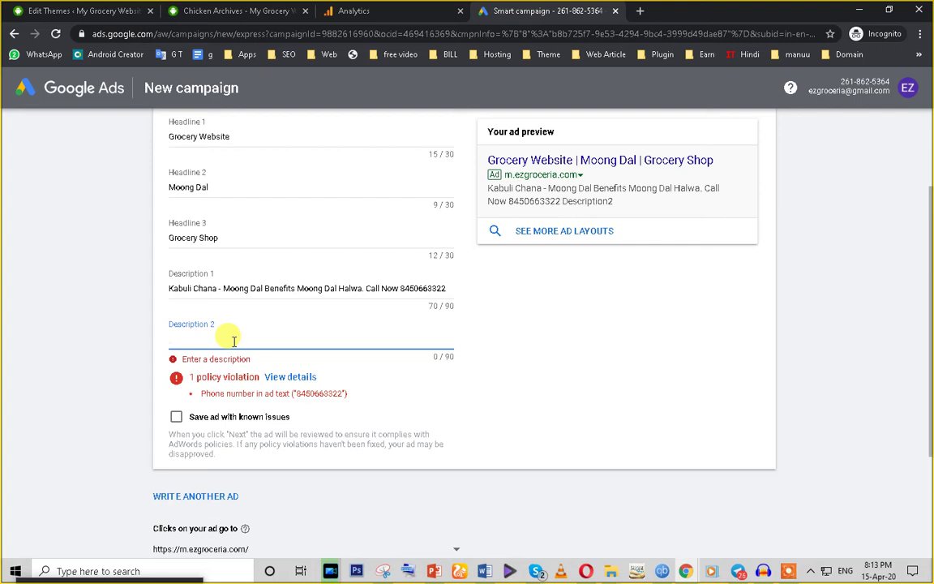
text(fgdsfdd)
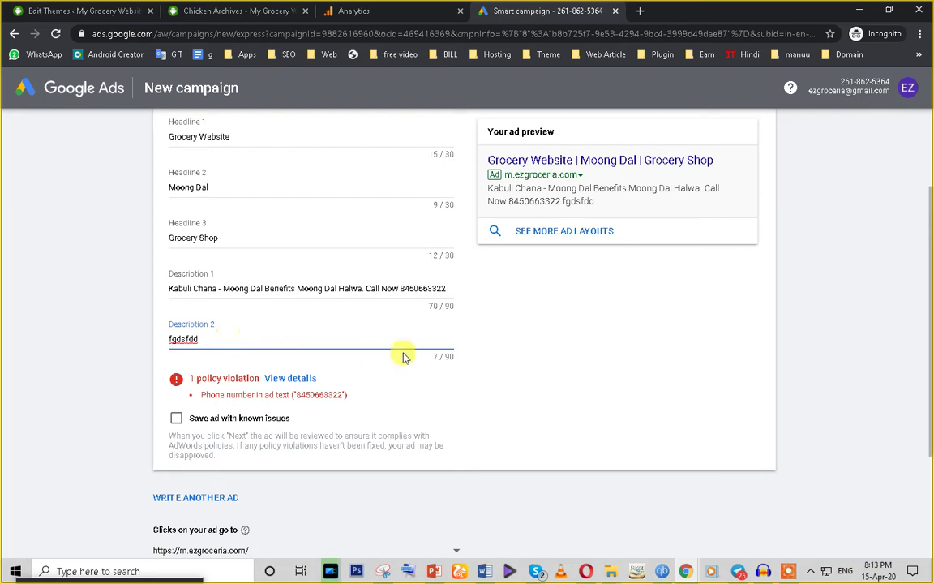
Step: Remove the quoted phone number from Description 1 so it ends at 'Call Now'
click(401, 288)
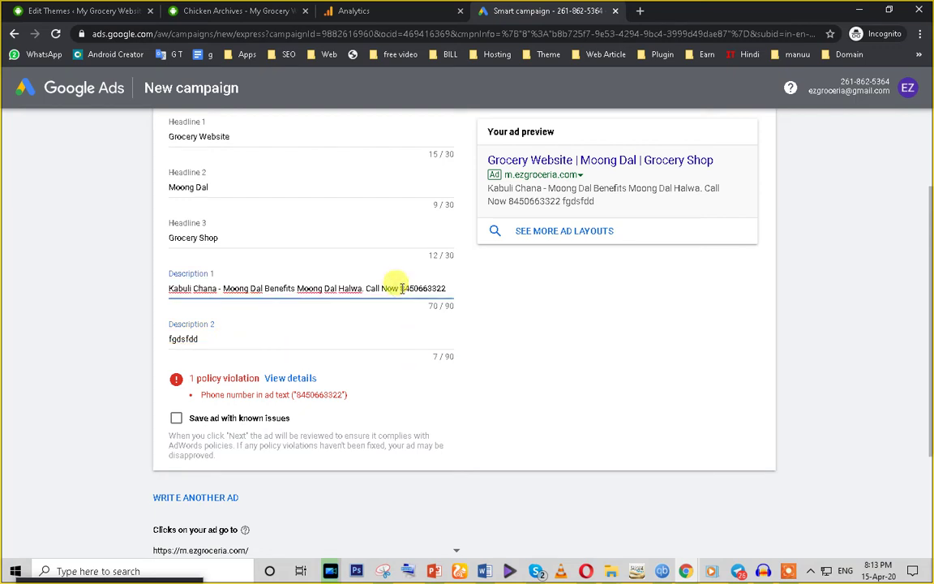
text(")
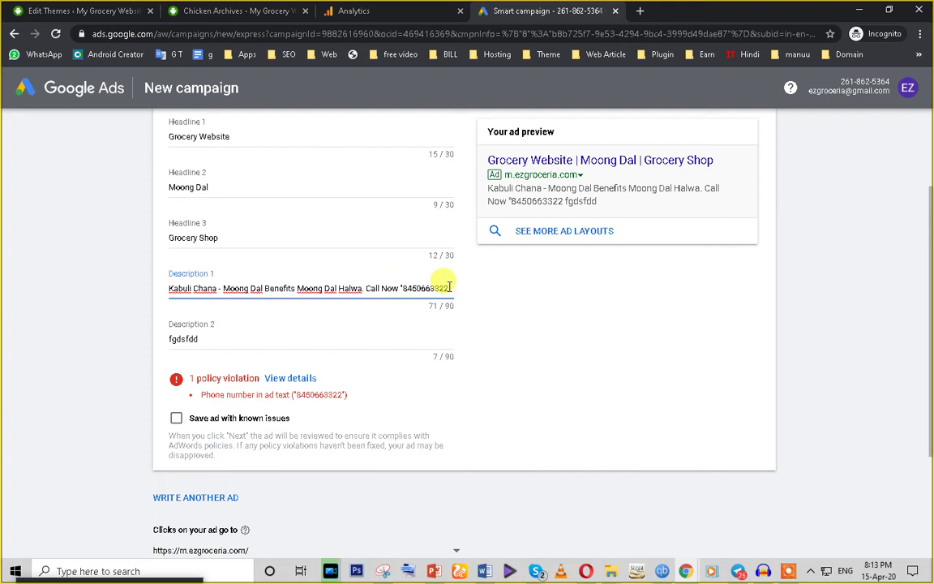
text(")
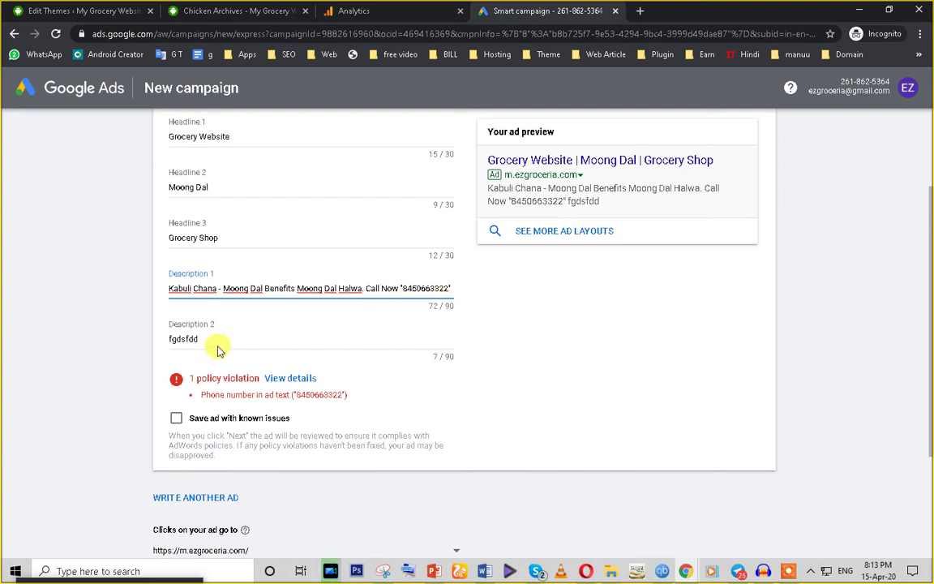
click(216, 340)
click(442, 288)
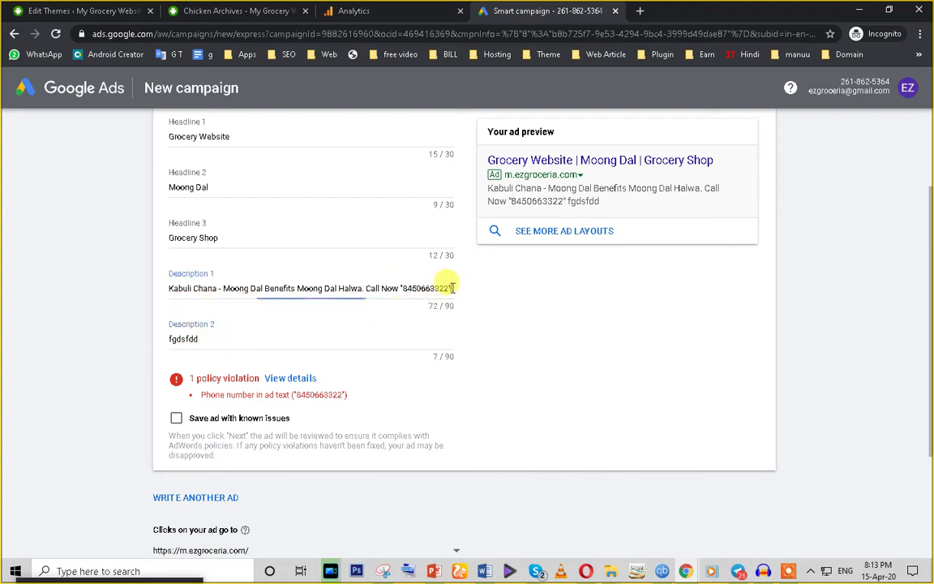
key(BackSpace)
key(BackSpace)
key(BackSpace)
key(BackSpace)
key(BackSpace)
key(BackSpace)
key(BackSpace)
key(BackSpace)
key(BackSpace)
key(BackSpace)
key(BackSpace)
key(BackSpace)
key(BackSpace)
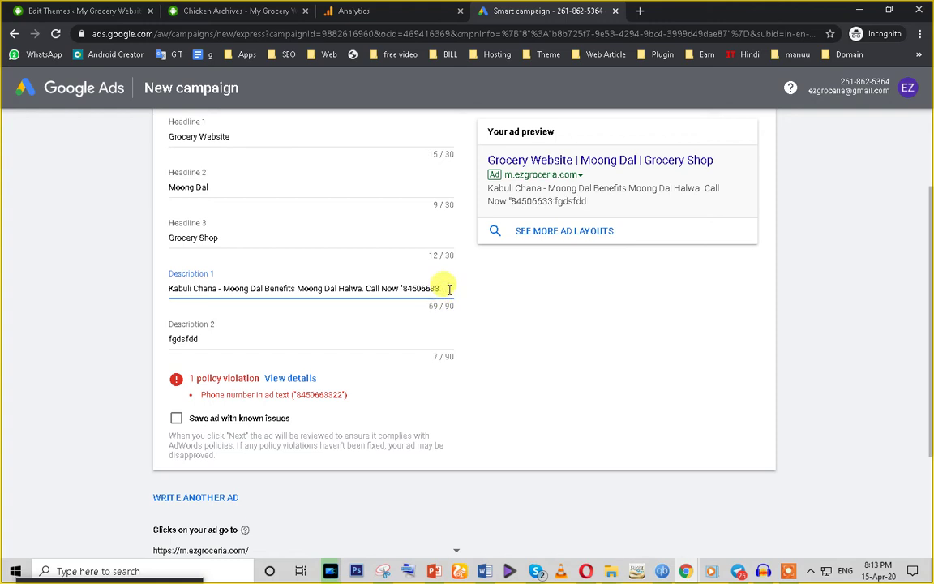
double_click(216, 340)
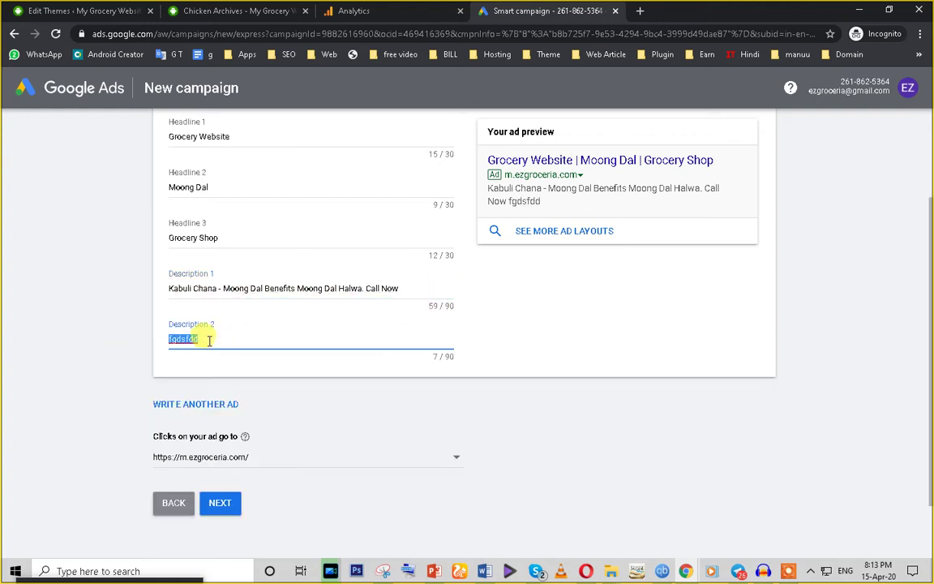
Step: Replace the Description 2 filler text with 'Grocery Shop in Delhi'
text(Grocery)
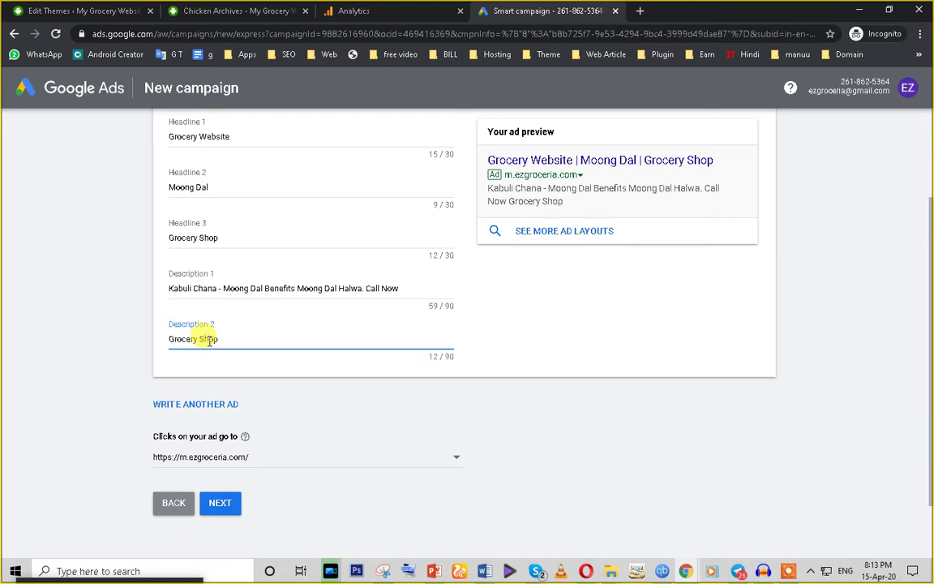
text(Shop in Delg)
key(BackSpace)
key(BackSpace)
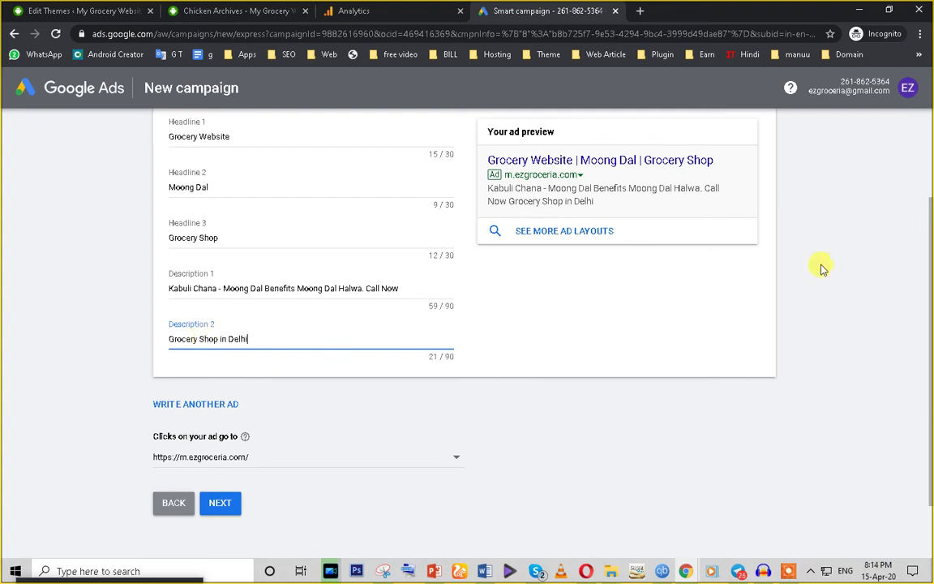
scroll(263, 299, up, 3)
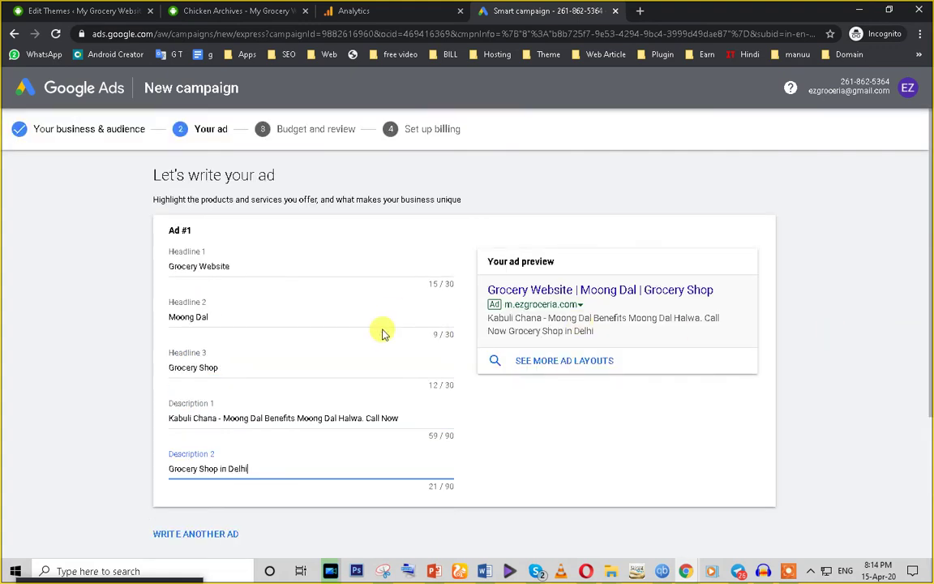
scroll(381, 329, down, 1)
scroll(453, 381, down, 2)
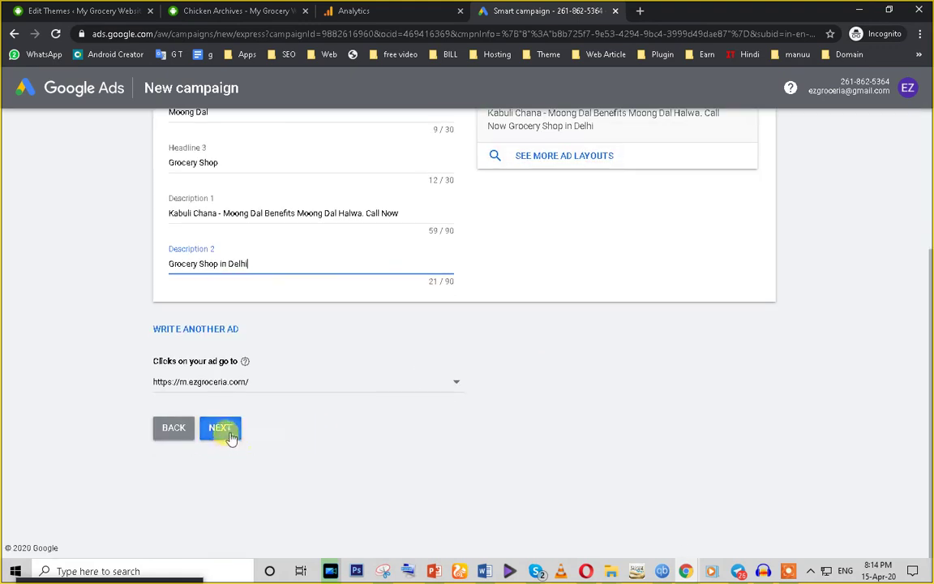
click(532, 161)
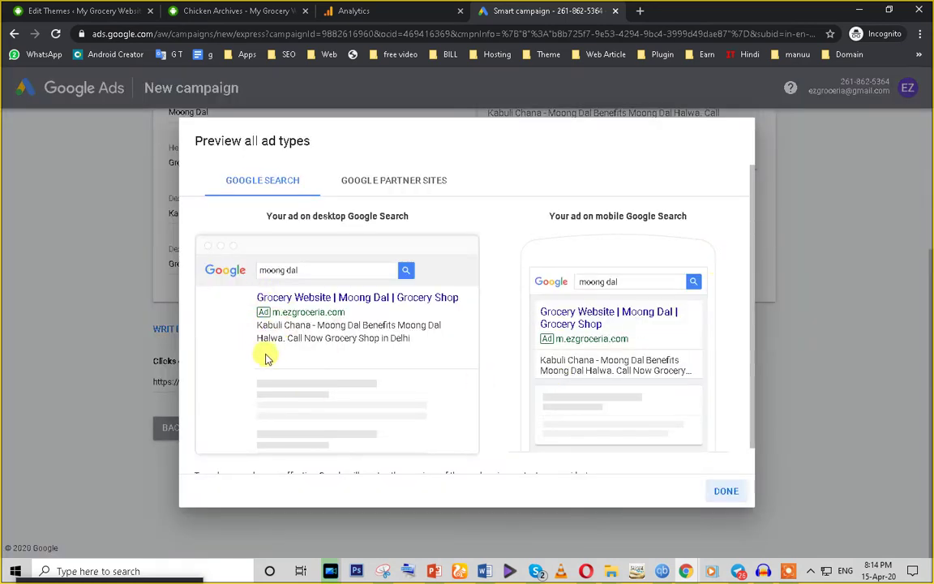
scroll(274, 358, down, 1)
scroll(278, 347, up, 1)
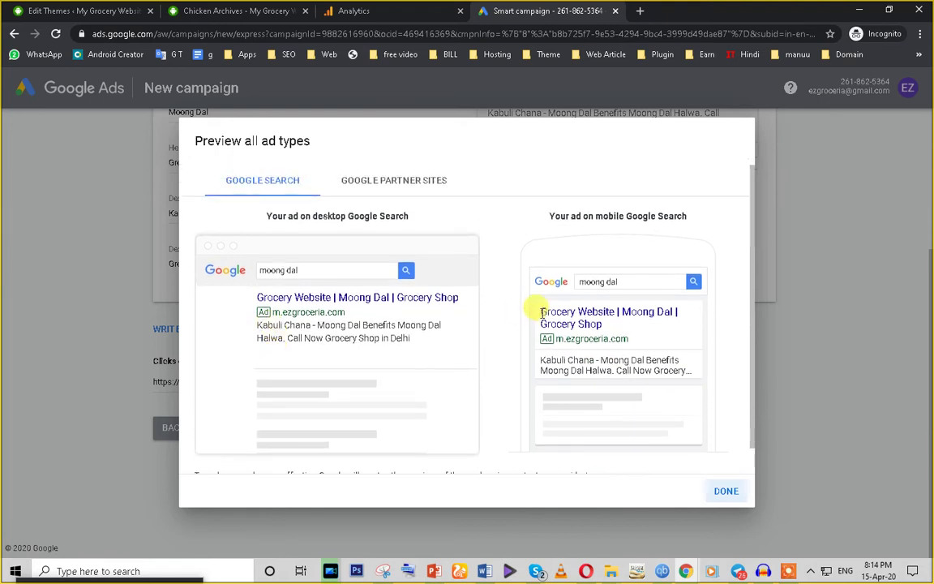
drag(538, 309, 614, 339)
drag(231, 322, 431, 289)
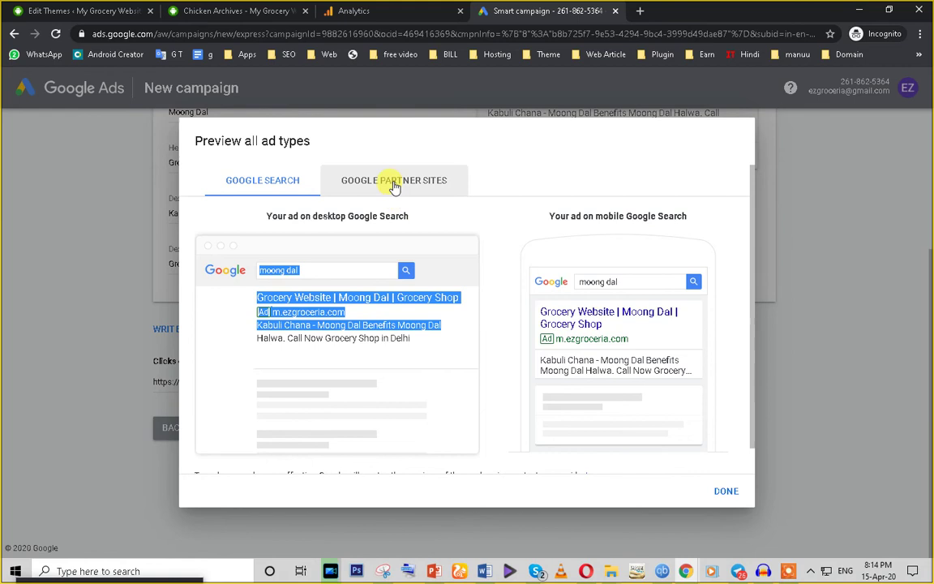
click(394, 181)
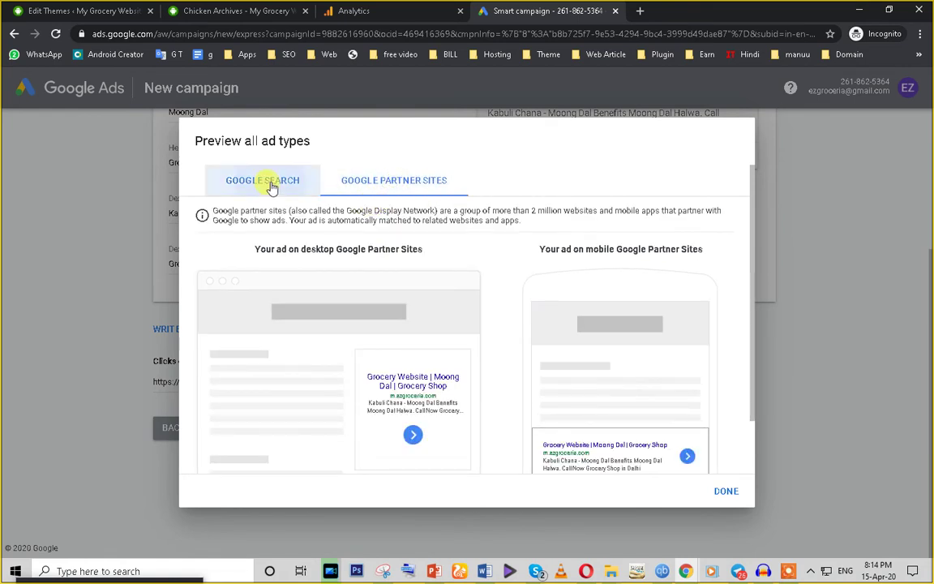
click(270, 183)
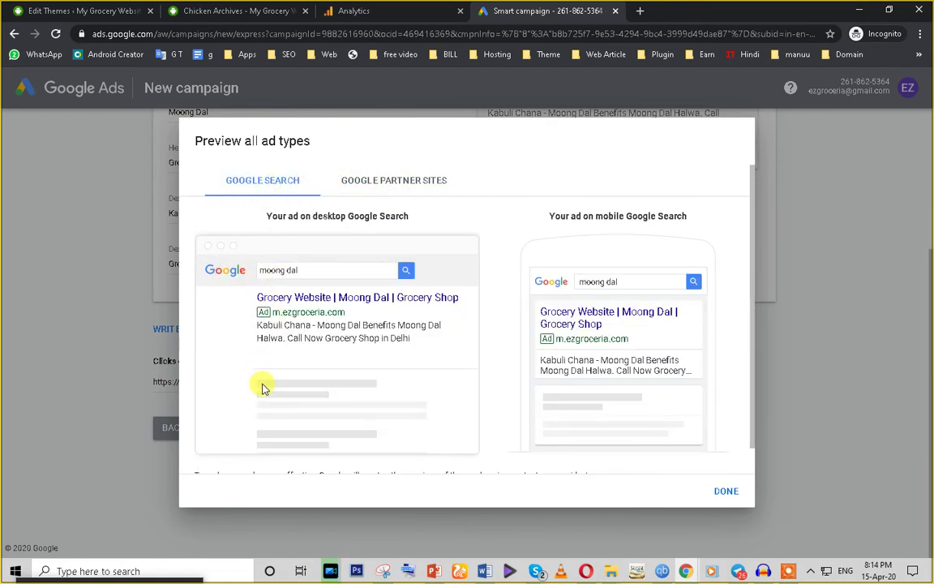
click(392, 182)
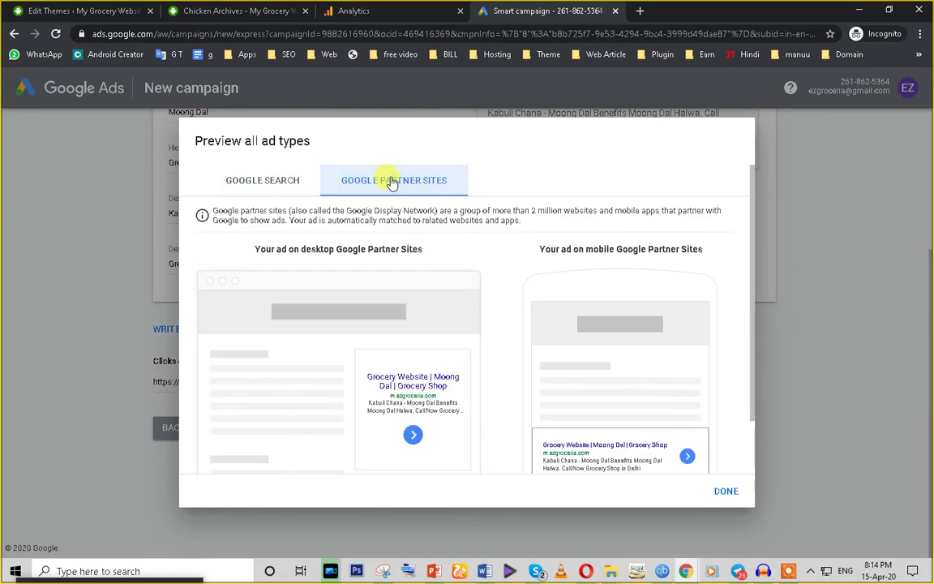
scroll(323, 359, down, 2)
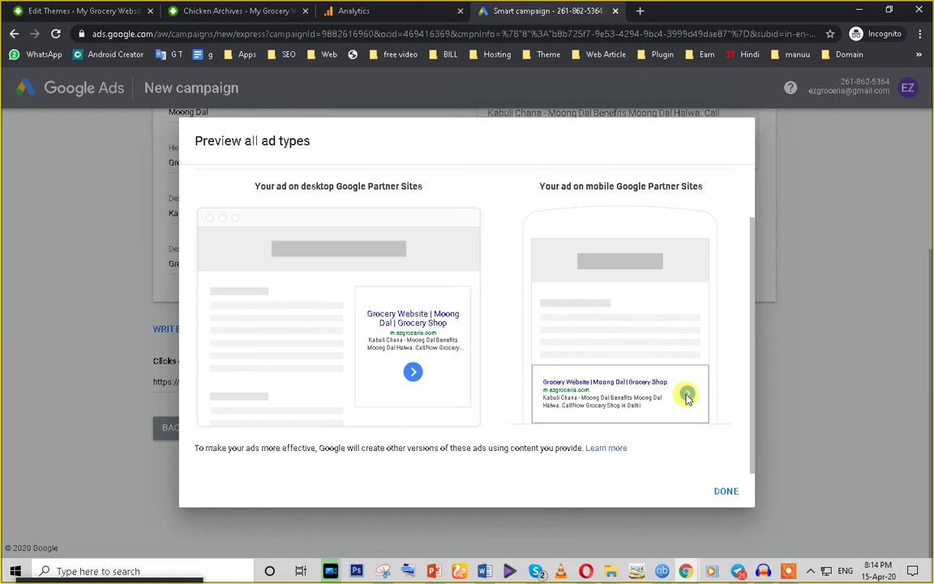
click(725, 492)
Step: Continue past the ad, keeping the existing landing page URL, to the budget step
click(222, 430)
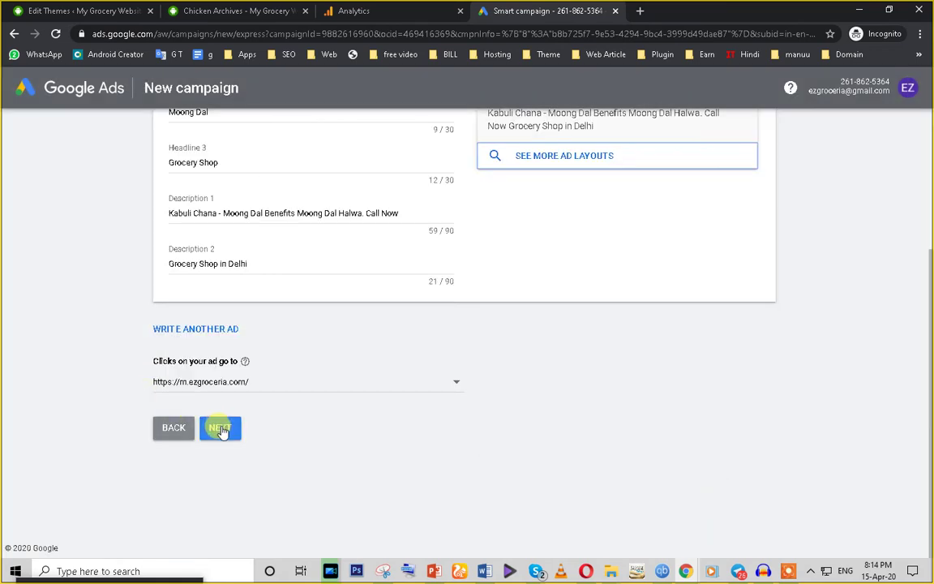
click(246, 383)
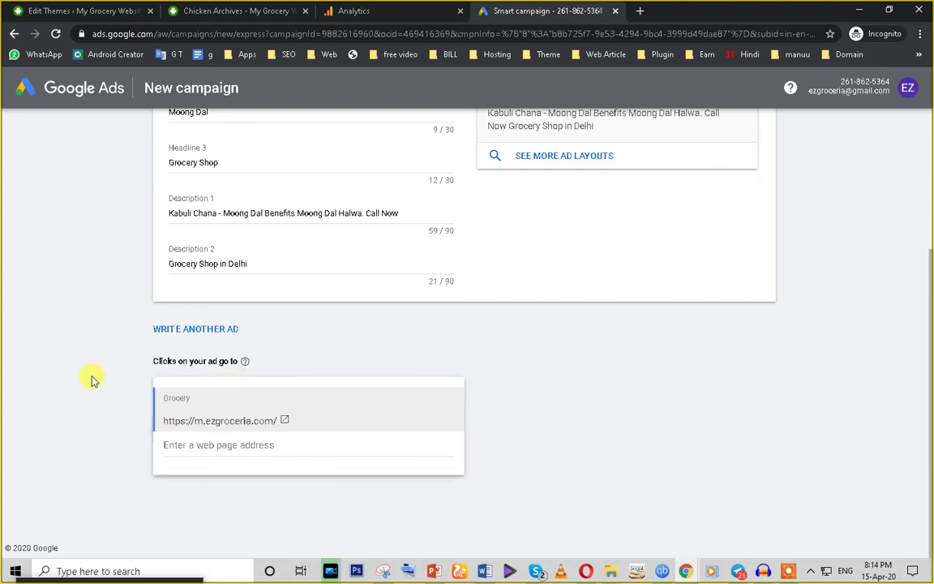
click(91, 380)
click(223, 430)
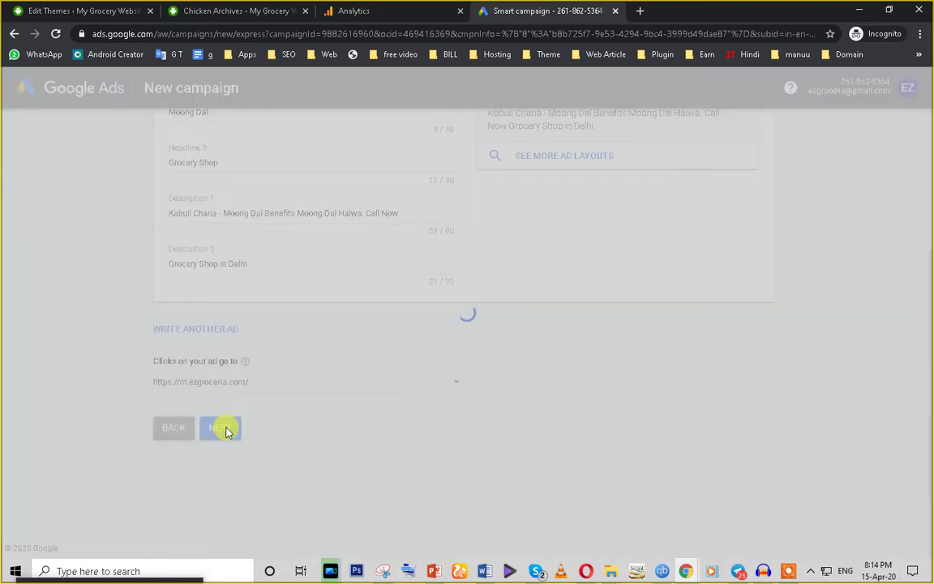
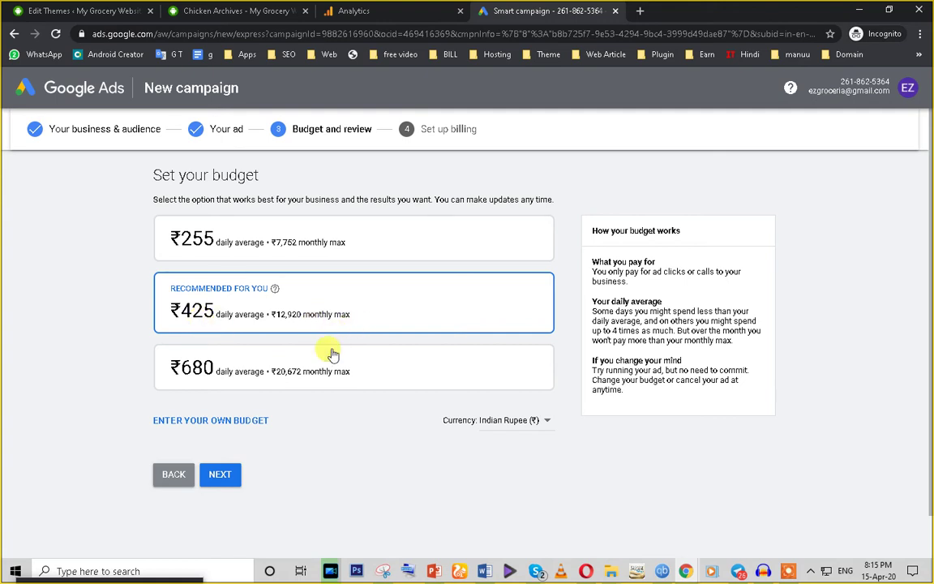
Step: Accept the recommended ₹425 daily budget and move on to the campaign review
click(217, 476)
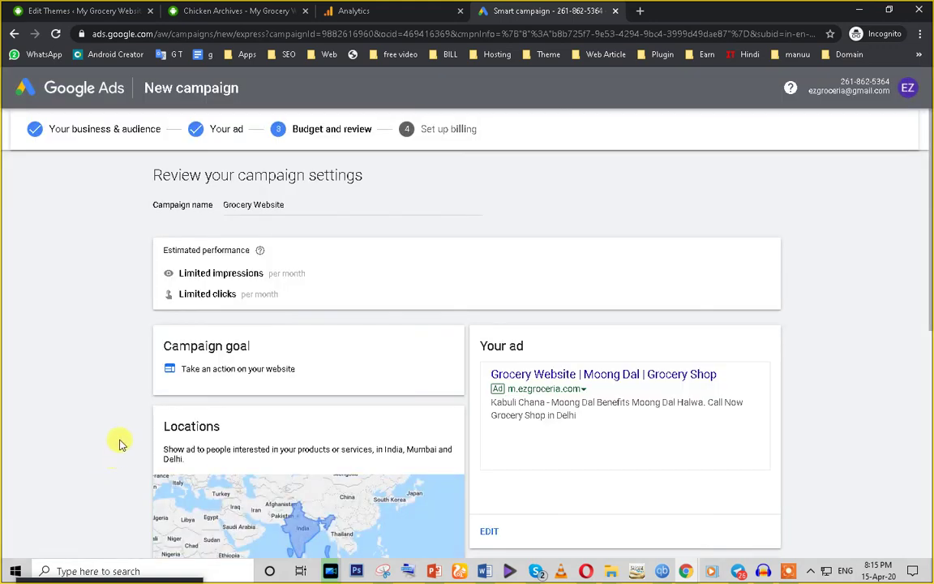
scroll(95, 421, down, 8)
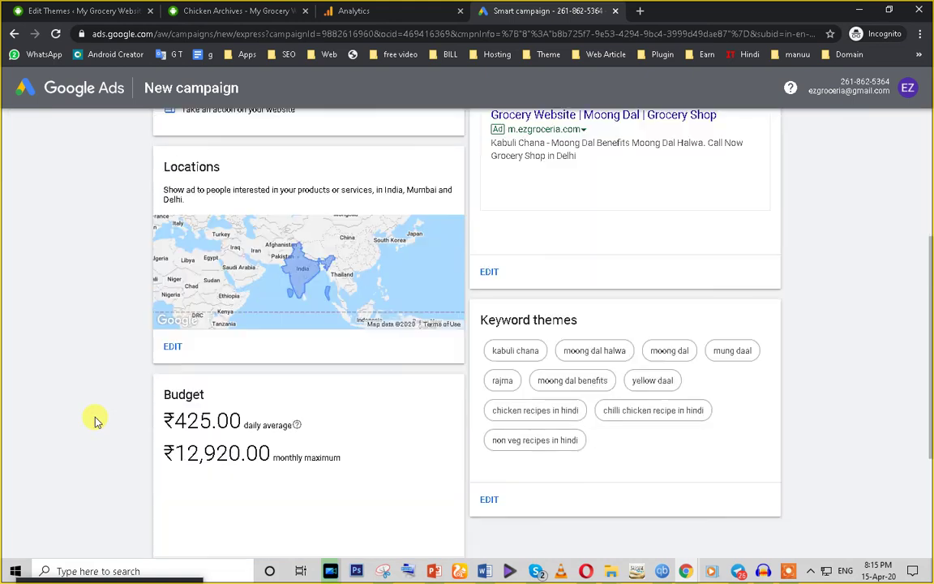
scroll(94, 421, up, 5)
scroll(95, 421, up, 3)
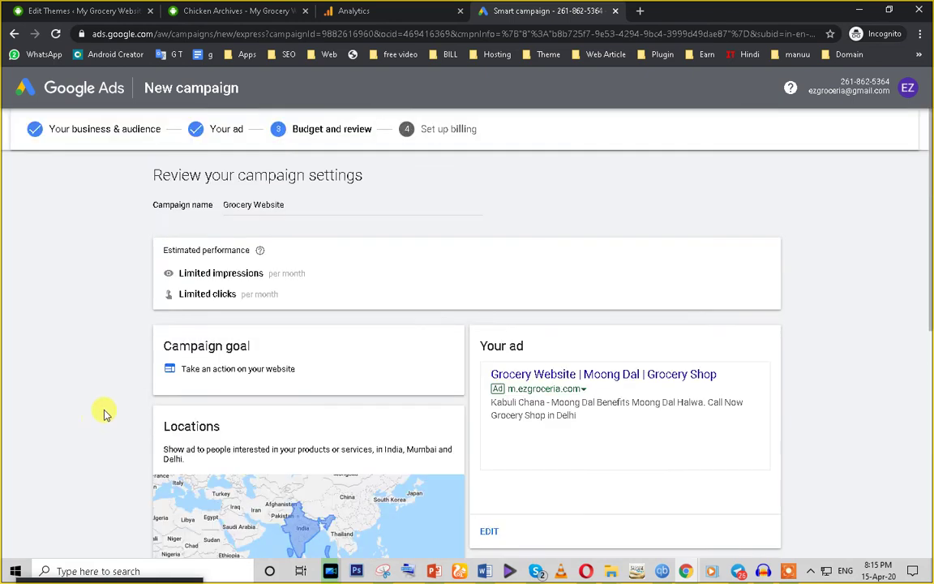
Step: Check the Grocery Website campaign name, daily budget and monthly maximum, then continue to billing
click(258, 208)
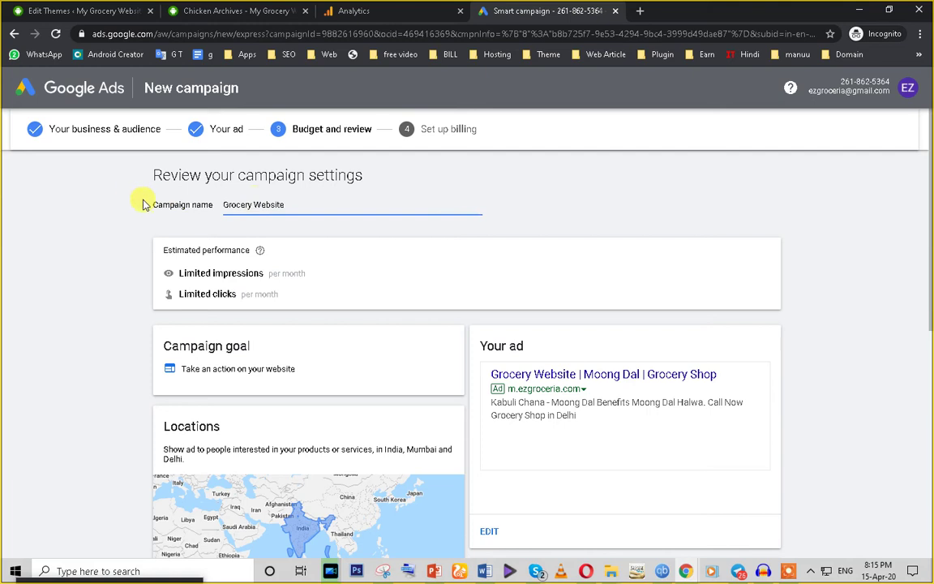
triple_click(252, 203)
scroll(265, 280, down, 1)
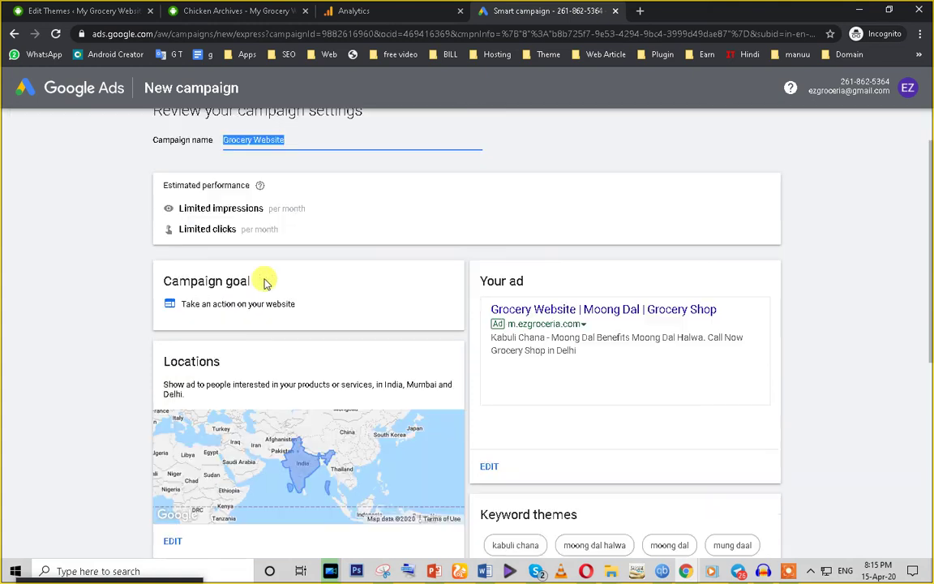
scroll(217, 223, down, 2)
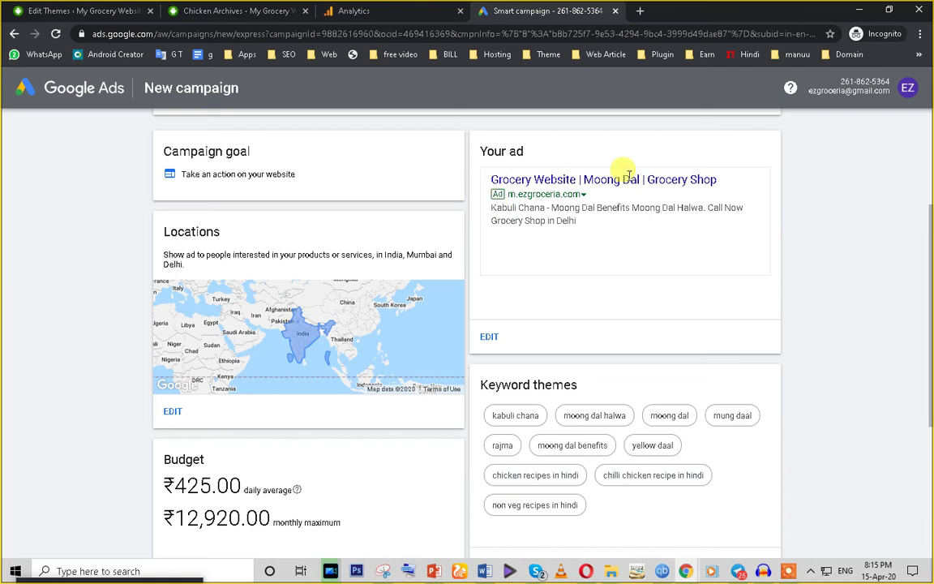
scroll(532, 270, down, 3)
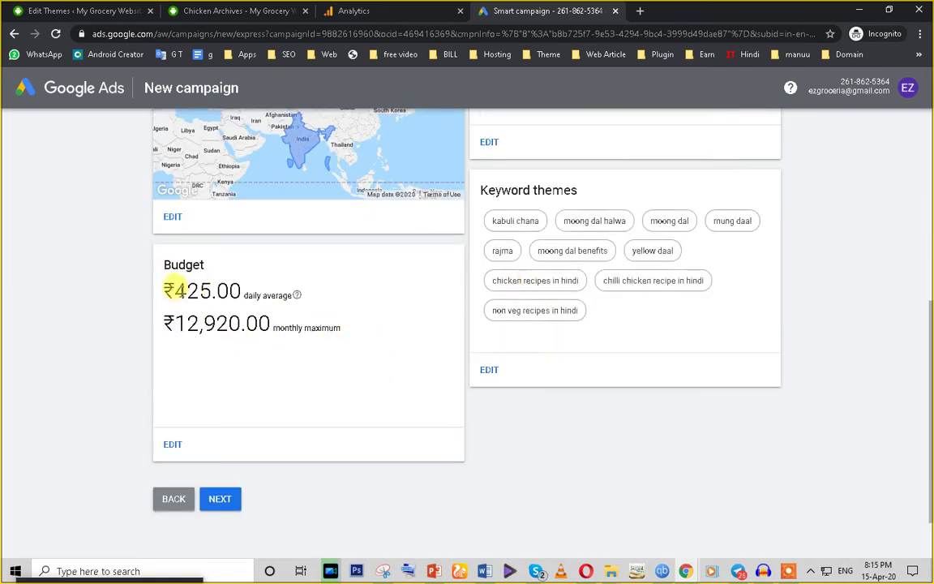
drag(173, 291, 319, 291)
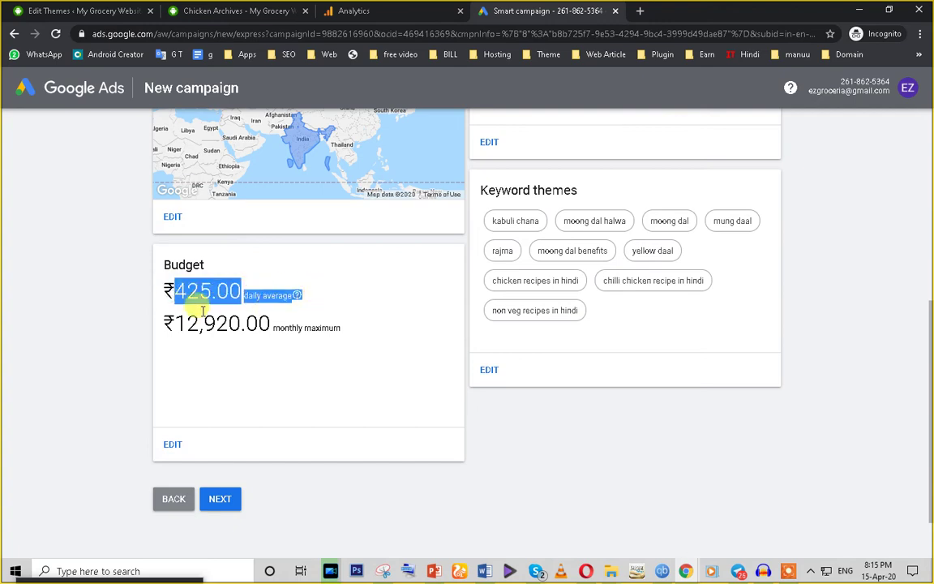
drag(173, 323, 297, 326)
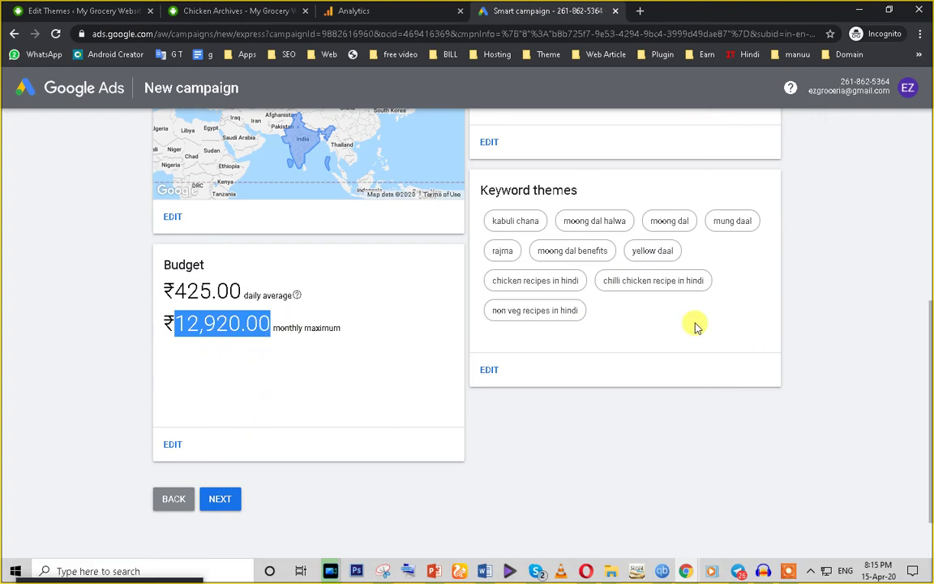
click(212, 503)
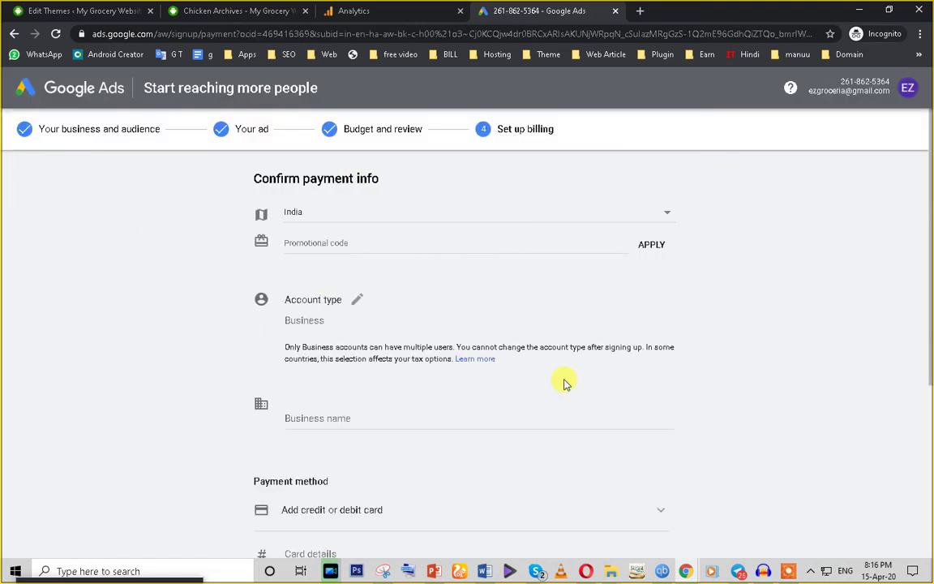
Step: Focus the Promotional code field and open a blank extra tab beside the billing page
scroll(251, 372, down, 5)
scroll(240, 388, up, 5)
click(314, 242)
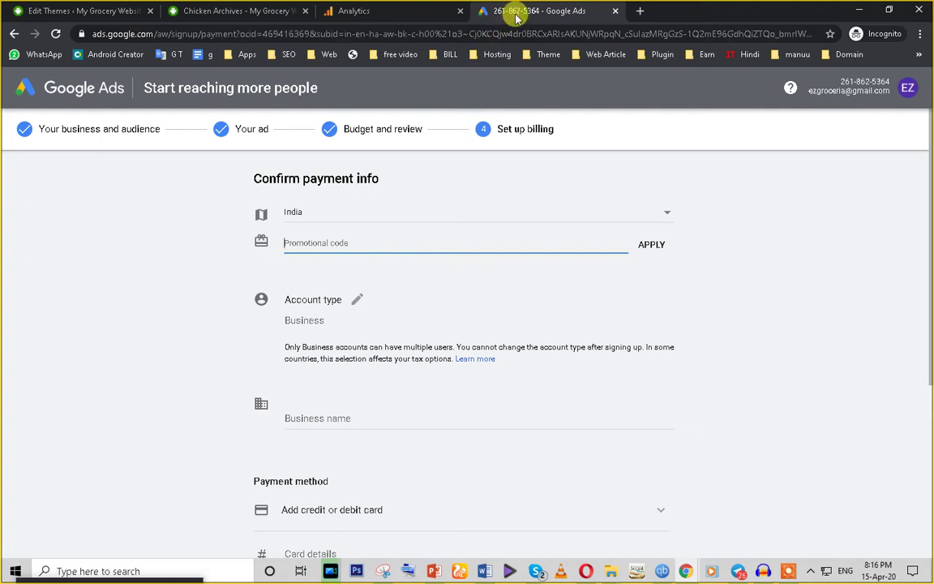
click(637, 10)
click(546, 14)
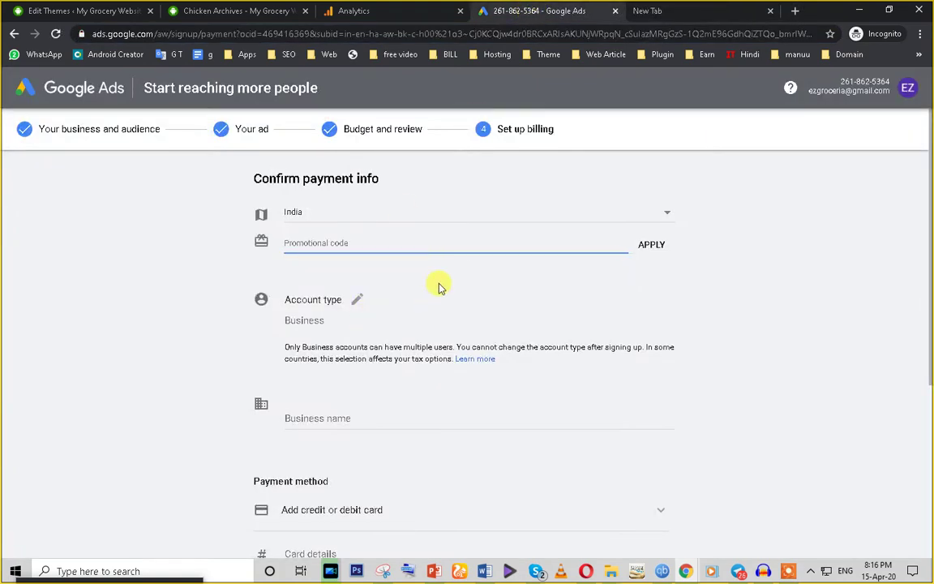
scroll(439, 288, down, 5)
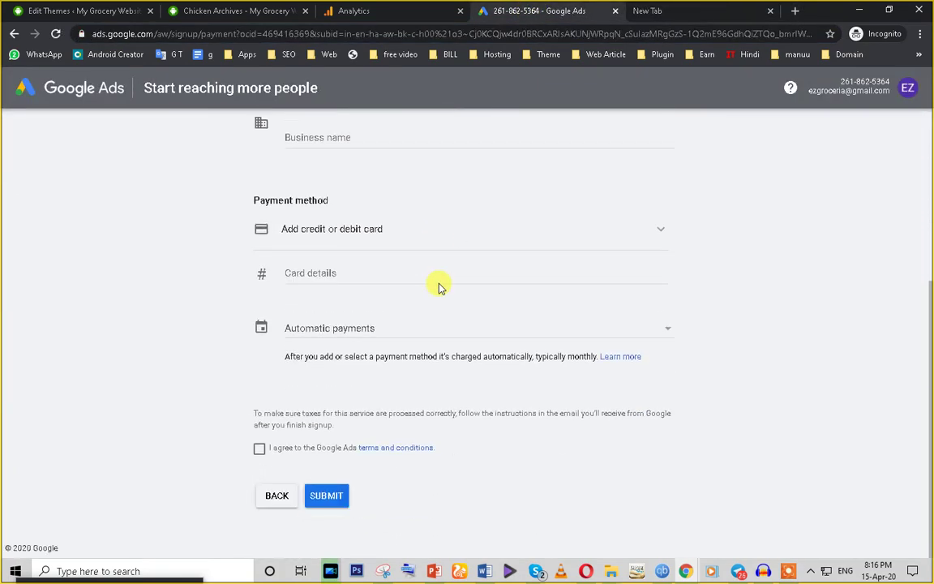
scroll(439, 288, up, 5)
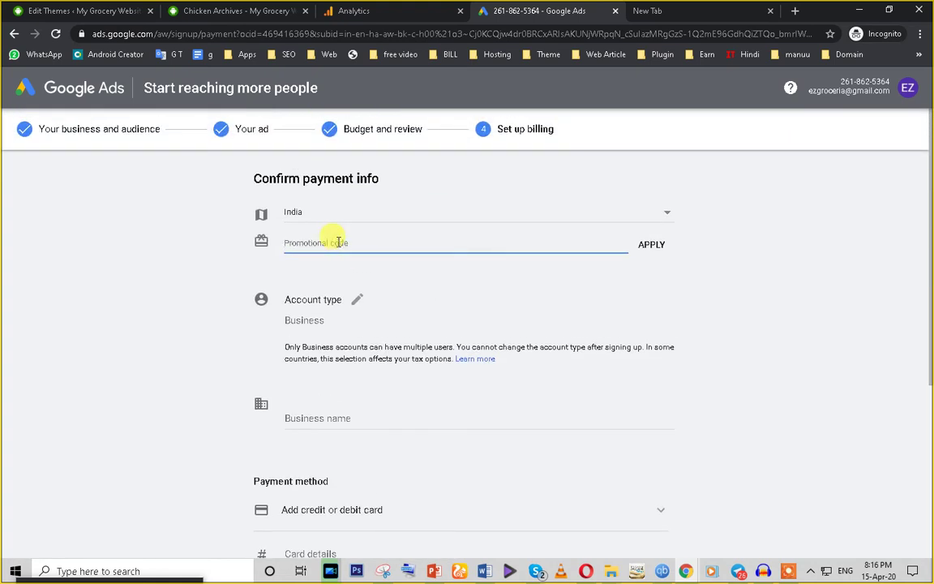
Step: Load gmail.com in the new tab, then go back to the Google Ads billing page
click(657, 9)
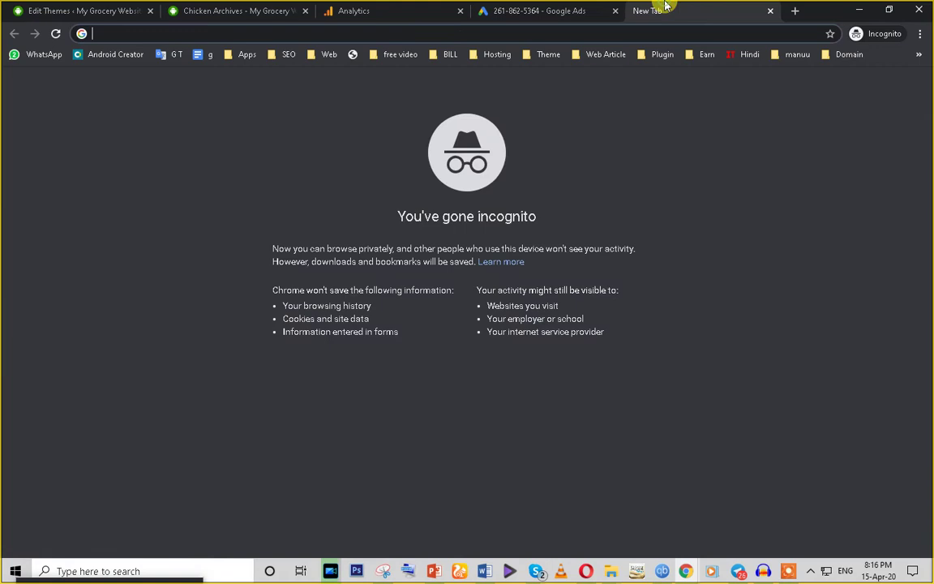
text(go)
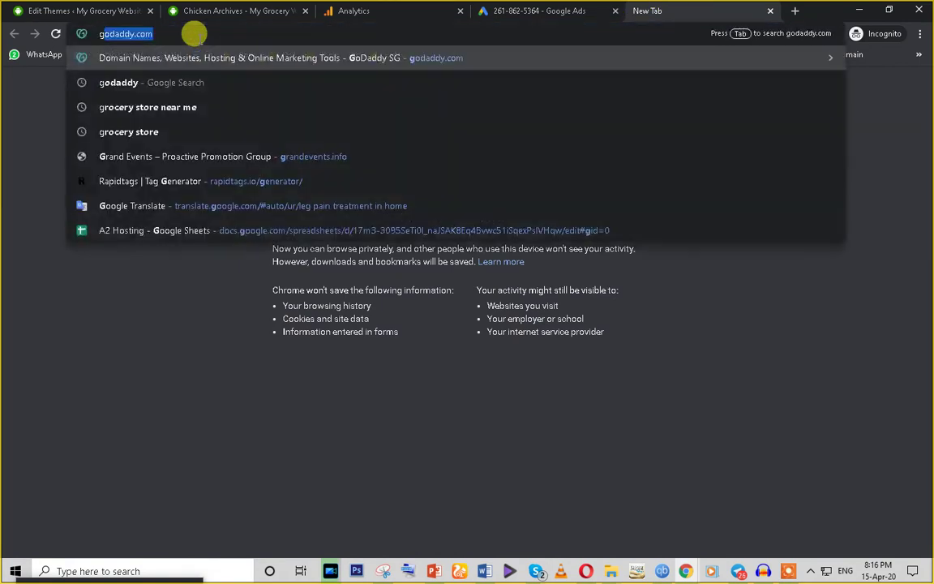
key(BackSpace)
key(BackSpace)
key(BackSpace)
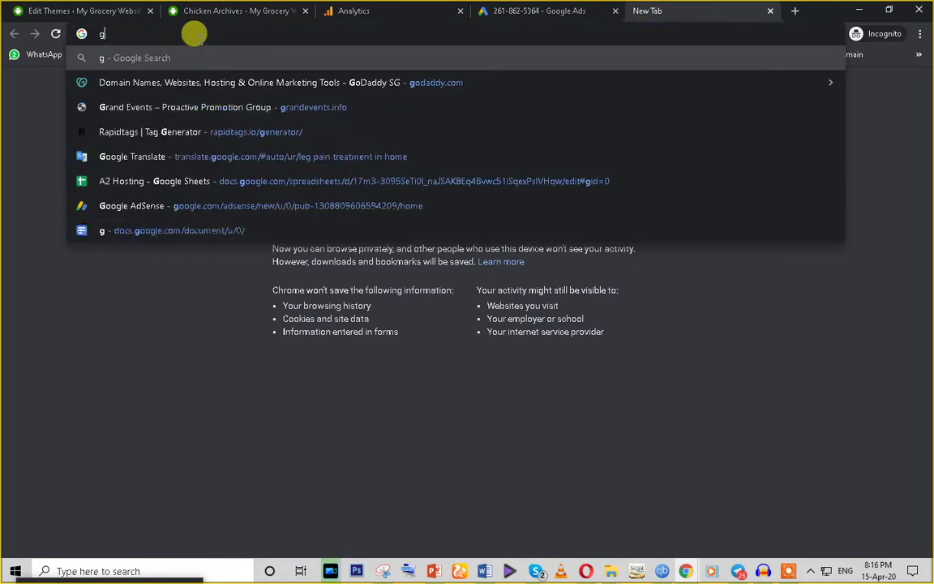
text(gmail.com)
key(Return)
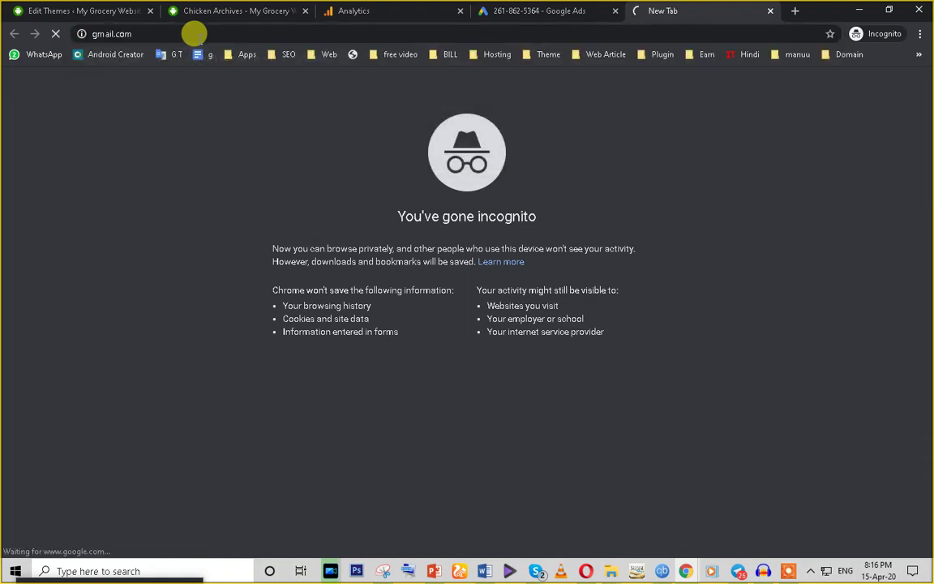
click(523, 9)
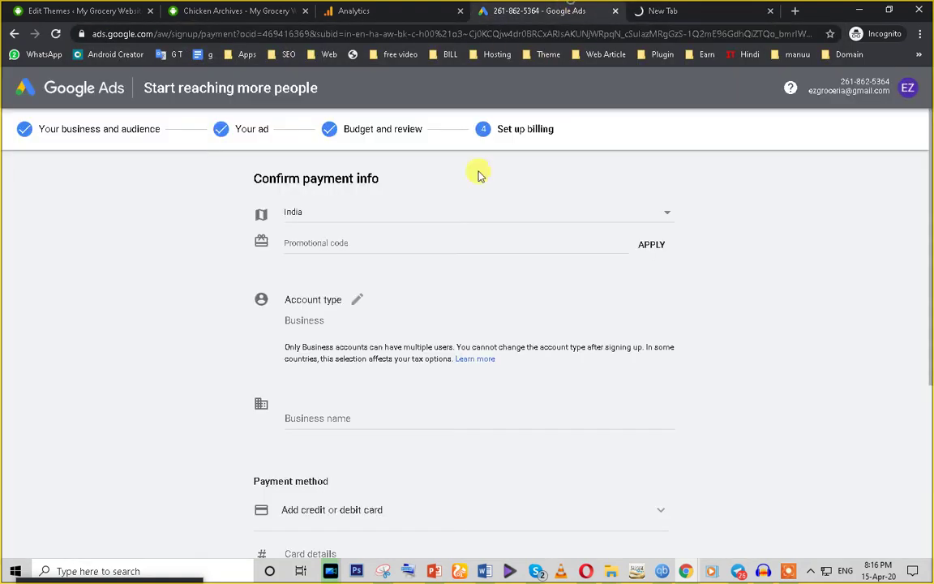
Step: Enter Grocery as the business name on the billing form
scroll(298, 463, down, 3)
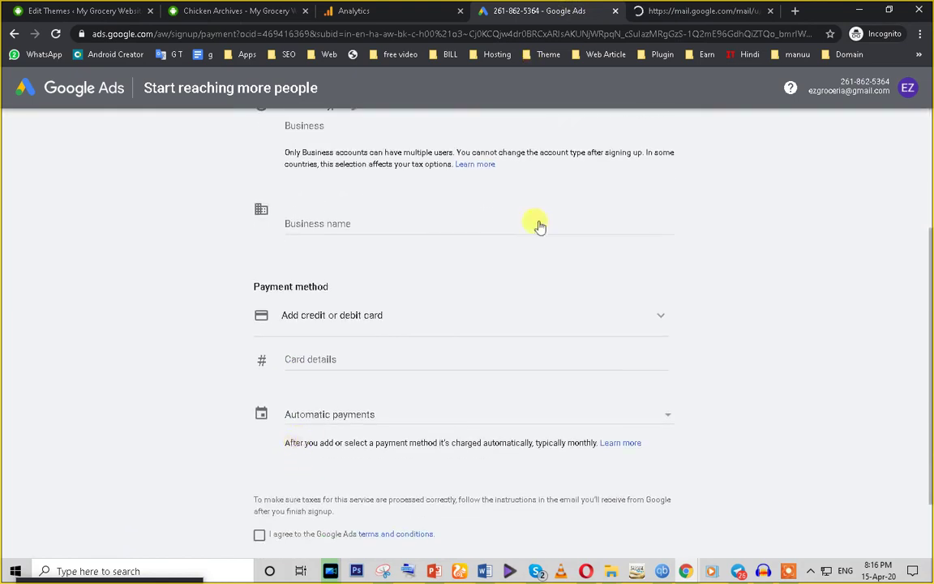
scroll(539, 227, up, 1)
click(663, 11)
click(567, 12)
scroll(289, 268, up, 2)
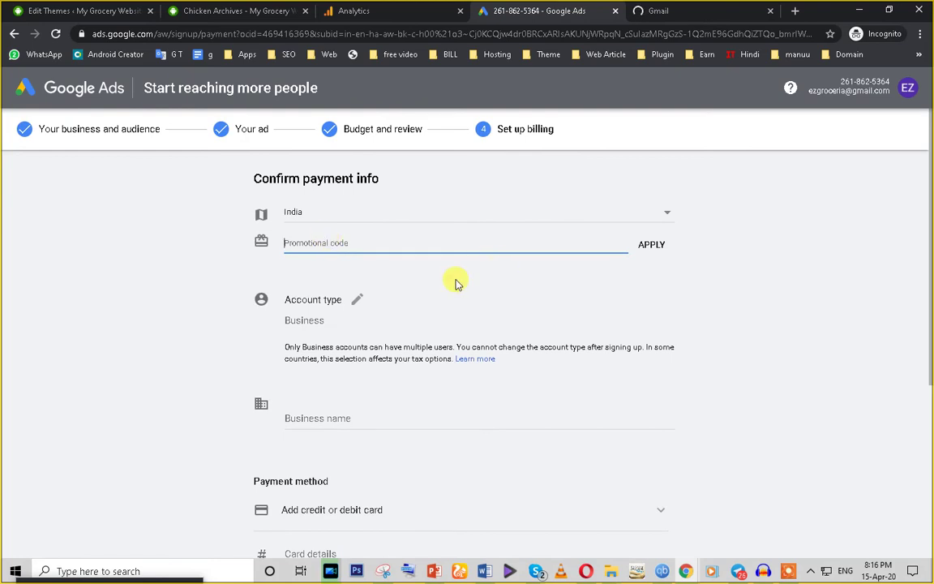
click(310, 410)
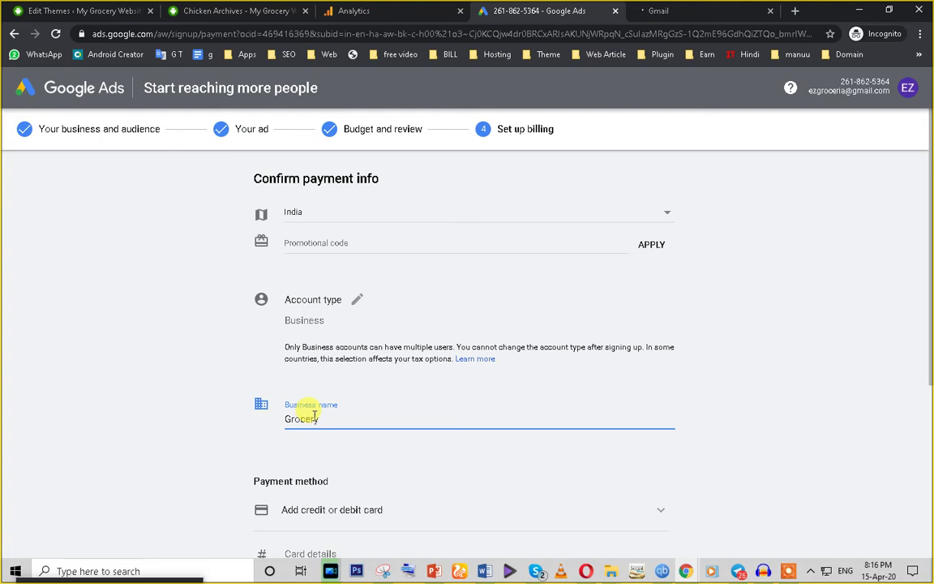
Step: Choose Google Pay / BHIM UPI as the payment method
scroll(316, 389, down, 2)
click(323, 317)
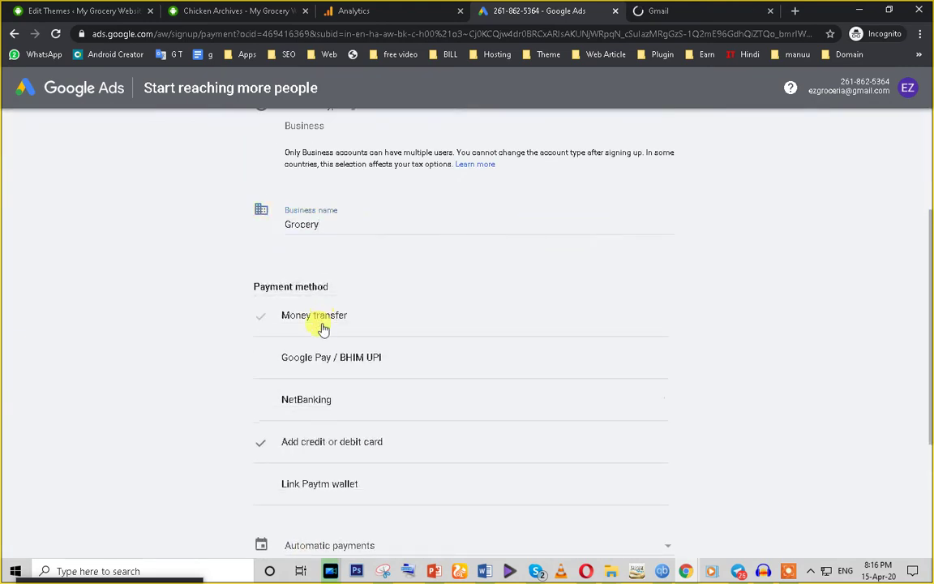
scroll(223, 340, down, 2)
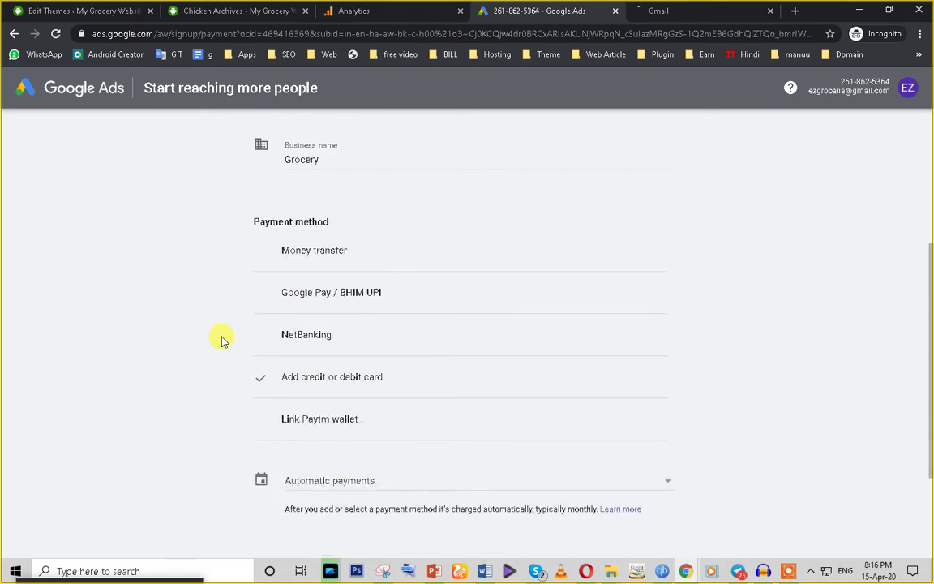
scroll(223, 339, up, 1)
scroll(399, 372, up, 1)
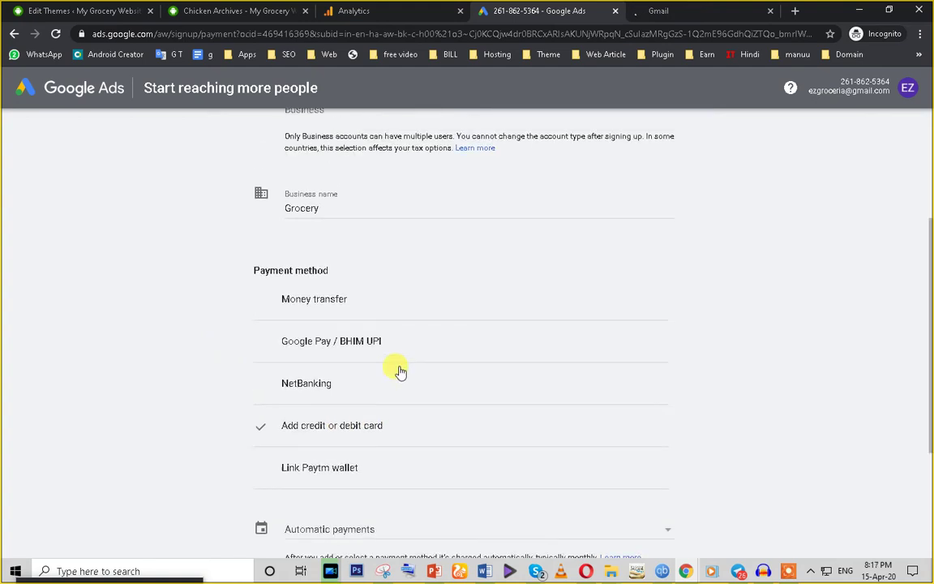
scroll(343, 507, down, 1)
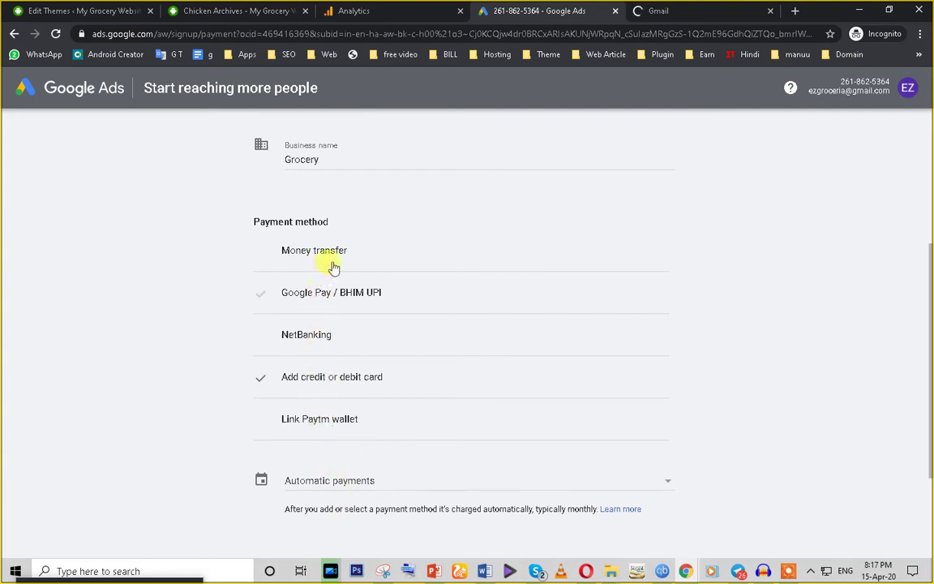
click(276, 293)
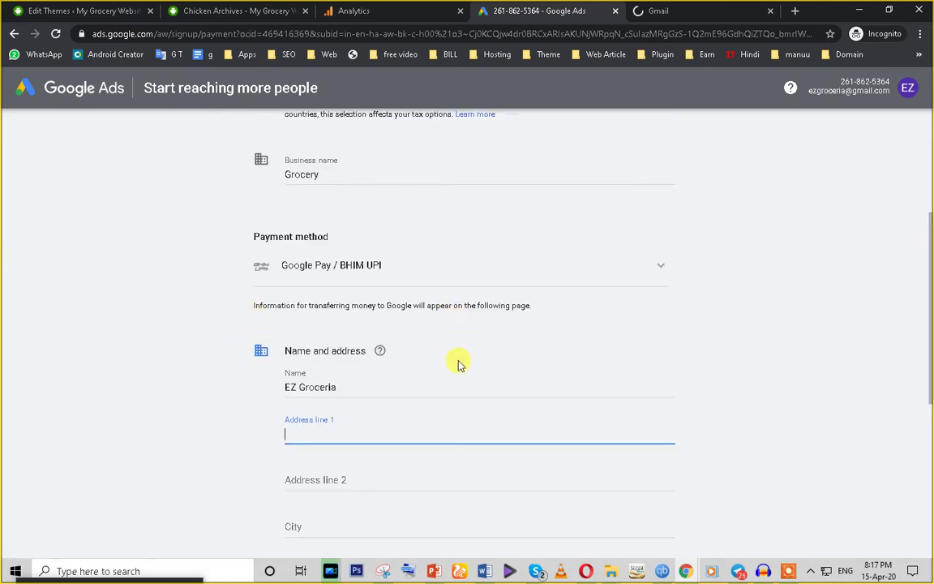
Step: Enter Okhla as the first billing address line
scroll(430, 398, down, 1)
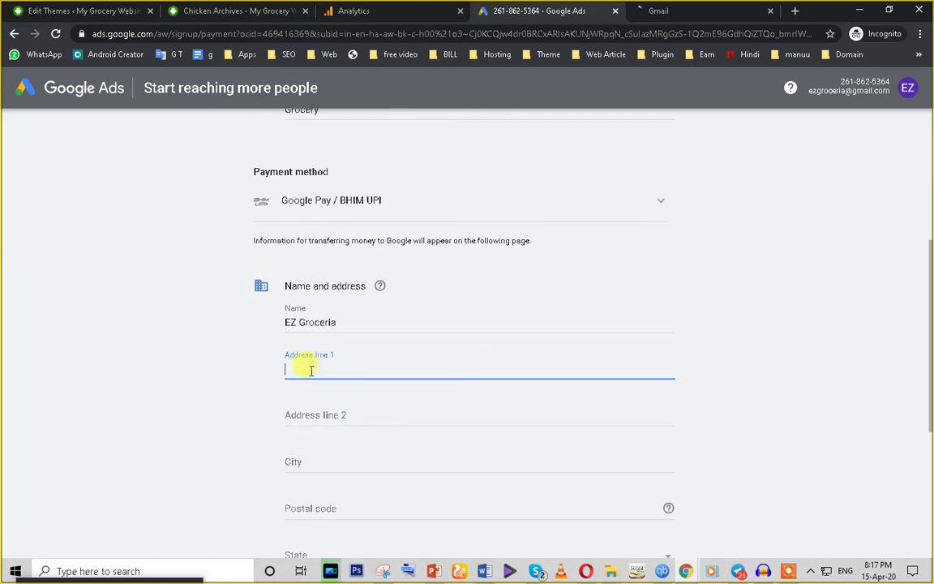
click(308, 413)
click(316, 367)
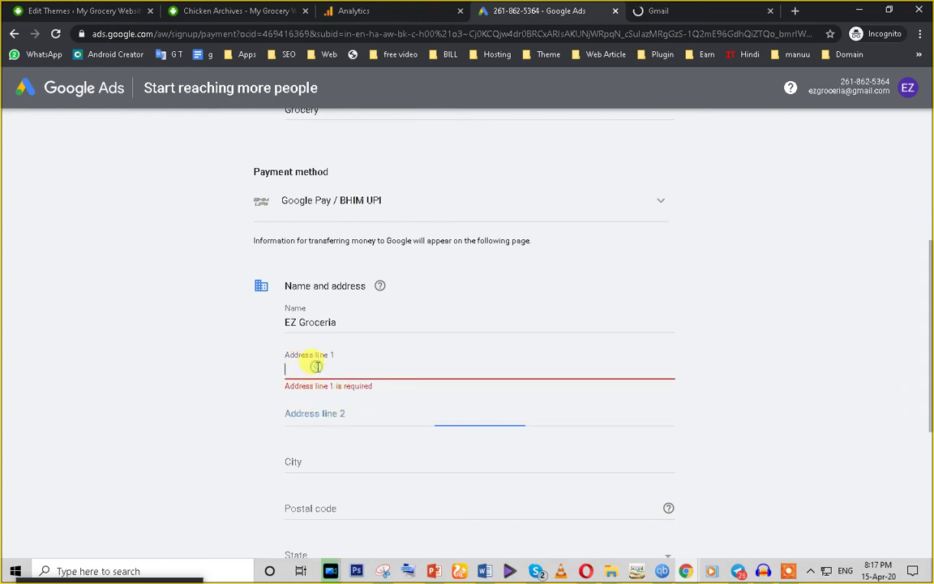
text(rff)
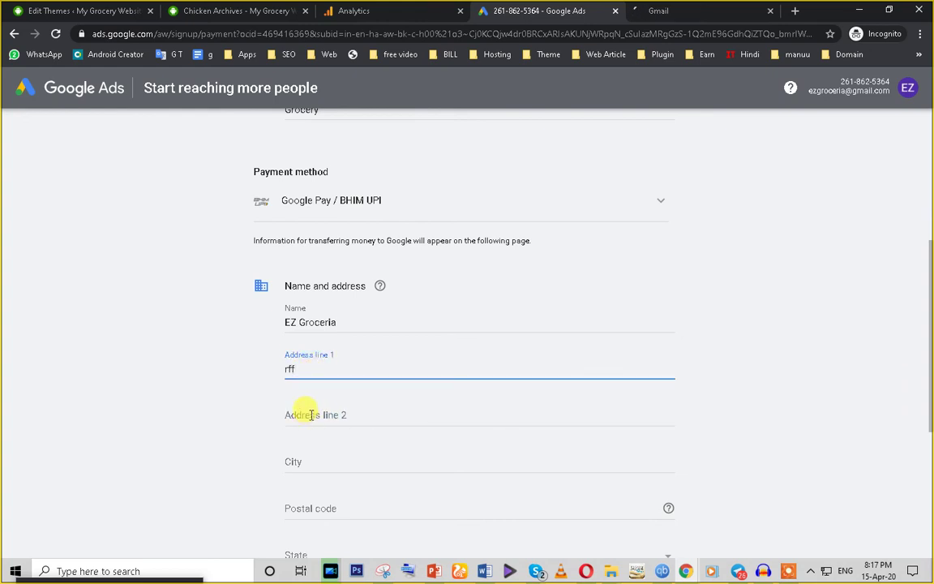
key(BackSpace)
text(B)
key(BackSpace)
text(Ok)
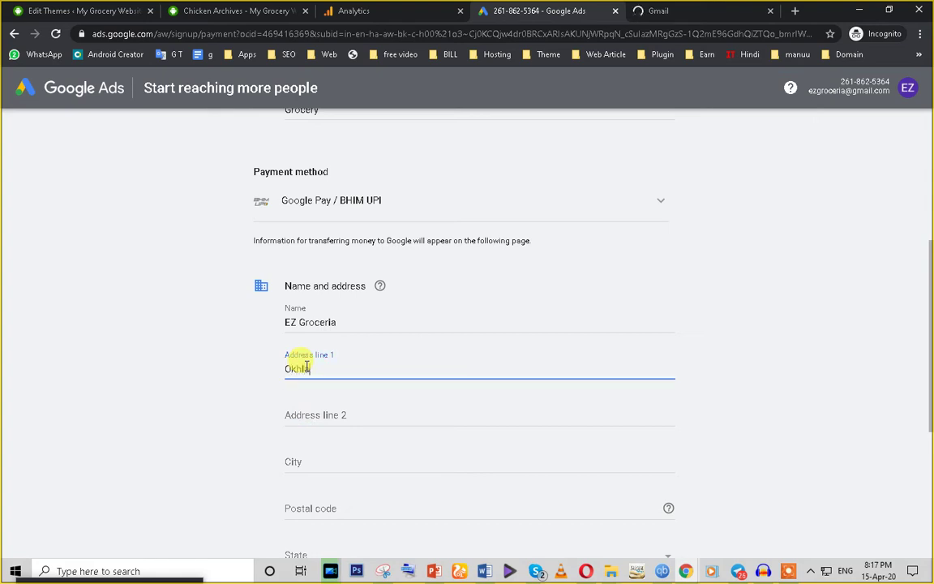
text(hla)
click(333, 416)
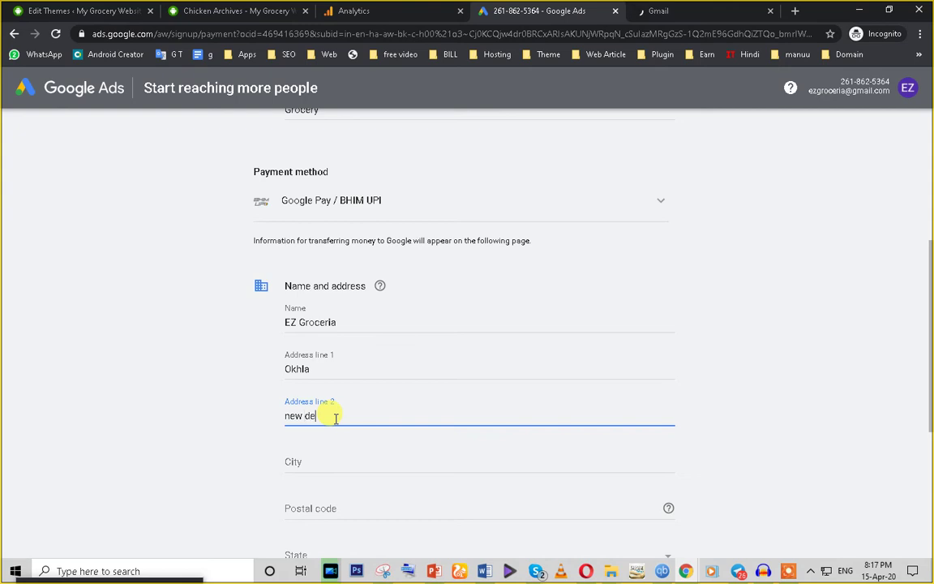
scroll(335, 418, down, 3)
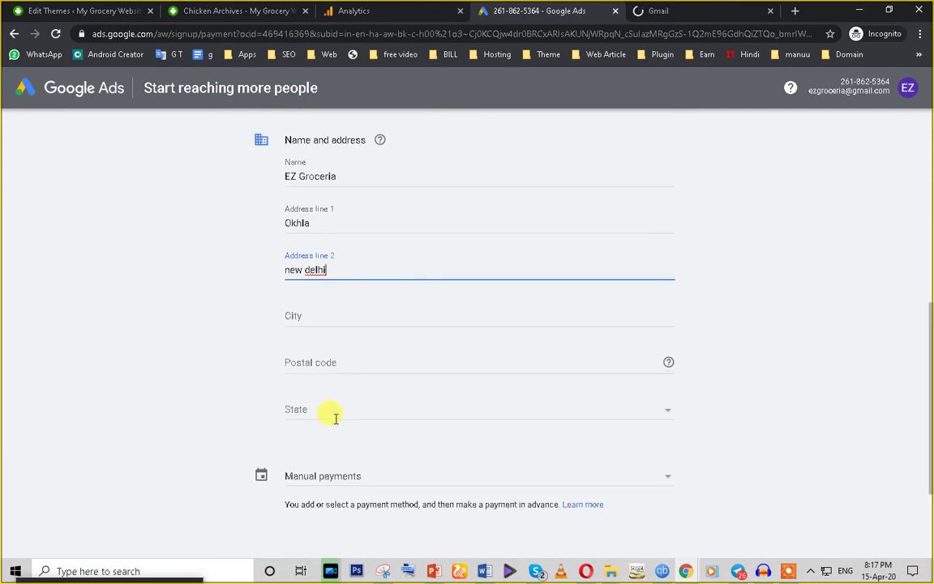
Step: Fill the city as delhi and postal code 110025 from the saved address suggestion
click(317, 273)
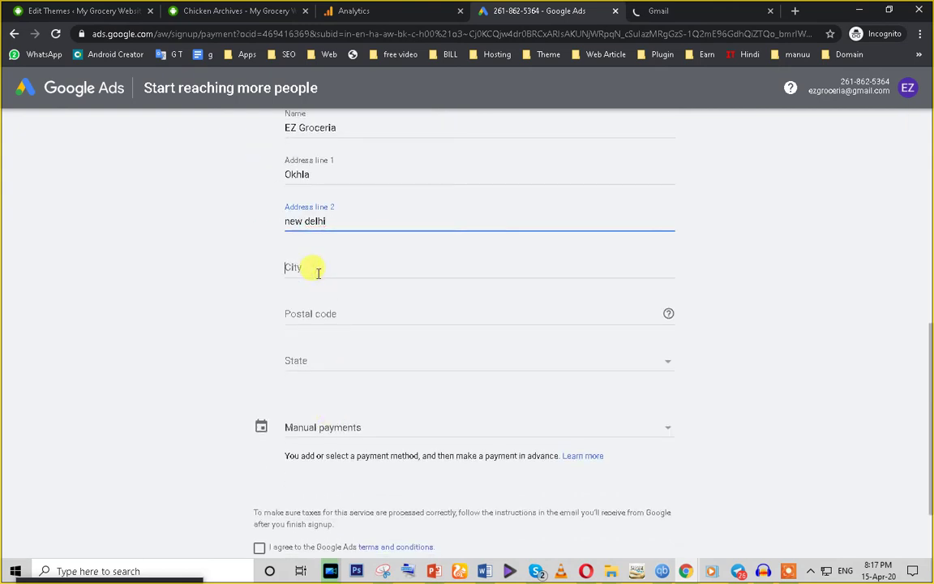
text(delhi)
click(324, 309)
text(1100)
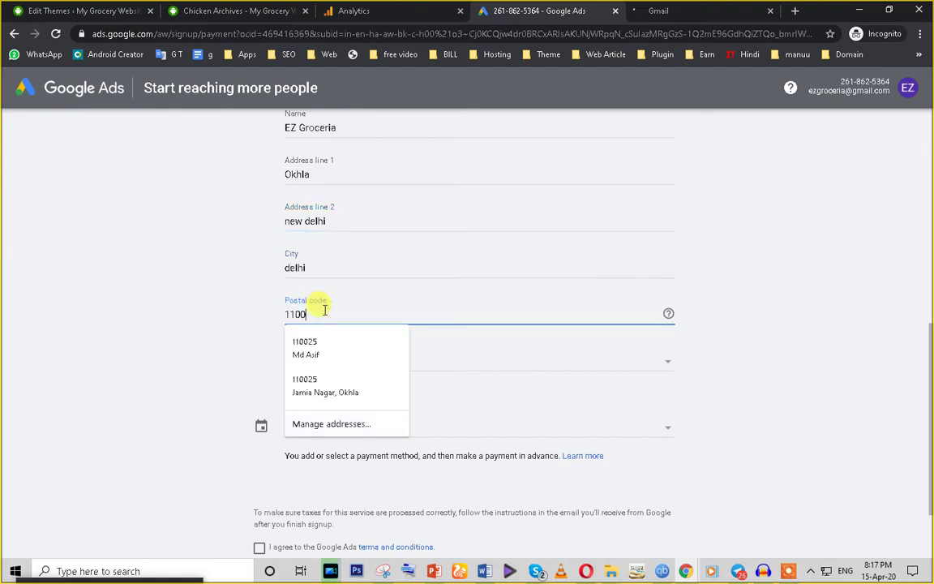
click(296, 396)
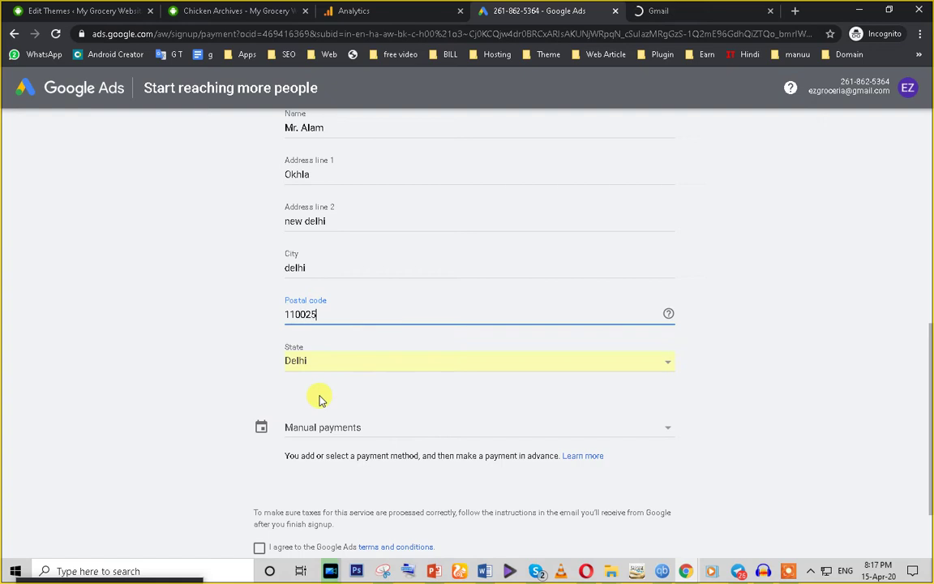
scroll(325, 398, up, 2)
scroll(348, 436, down, 2)
scroll(235, 411, down, 2)
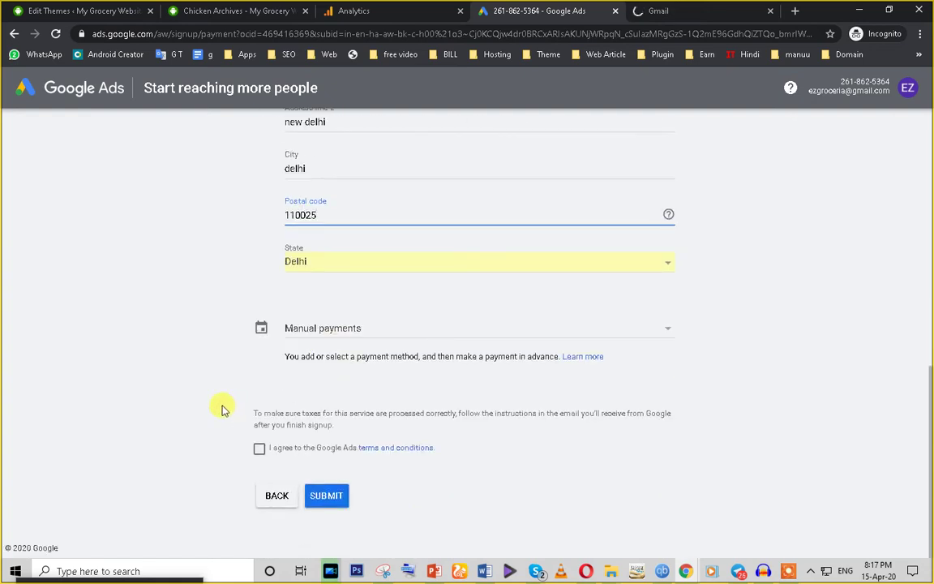
Step: Leave the manual payments options unchanged and agree to the terms and conditions
click(311, 330)
click(293, 333)
click(314, 335)
click(235, 363)
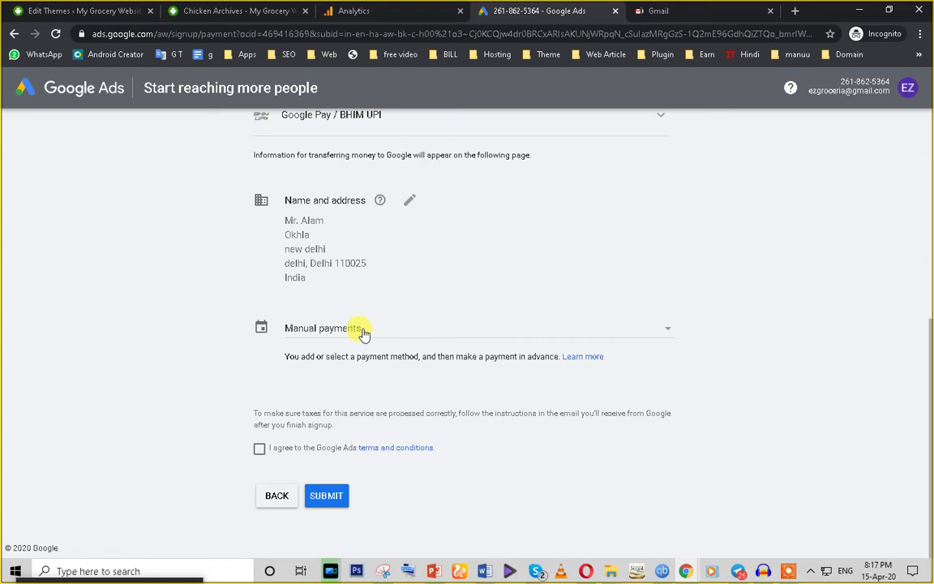
click(260, 450)
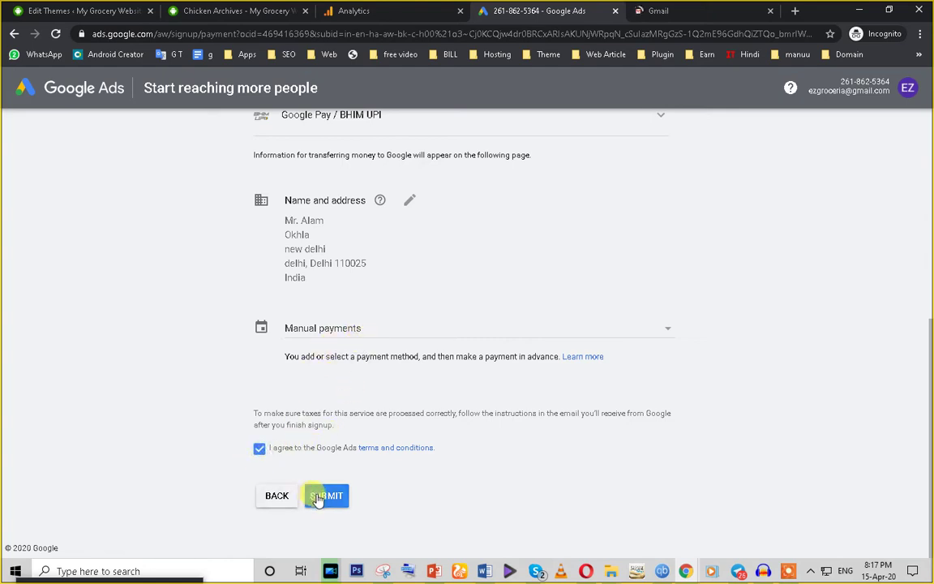
scroll(457, 357, up, 4)
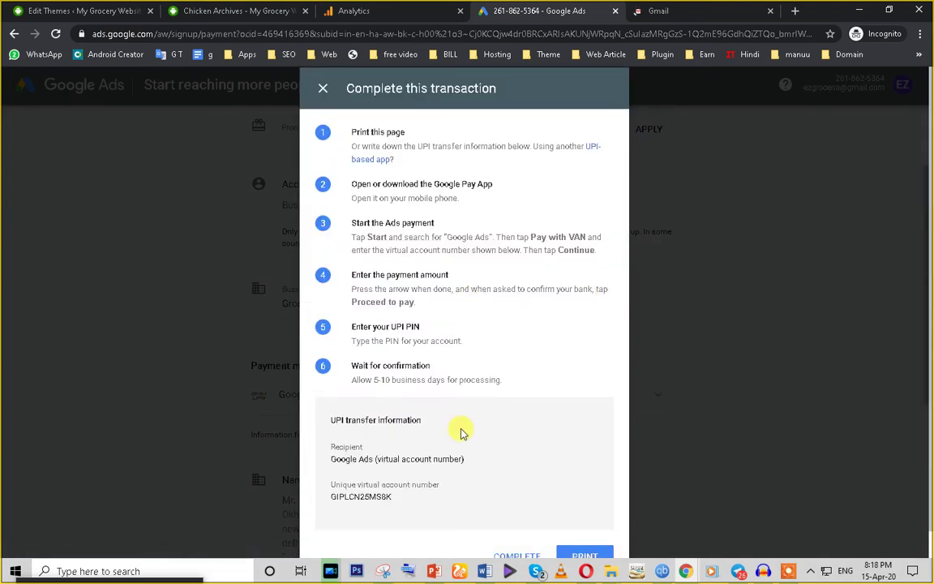
Step: Review the UPI transfer details, including Google Ads as recipient and the unique virtual account number
scroll(460, 479, down, 1)
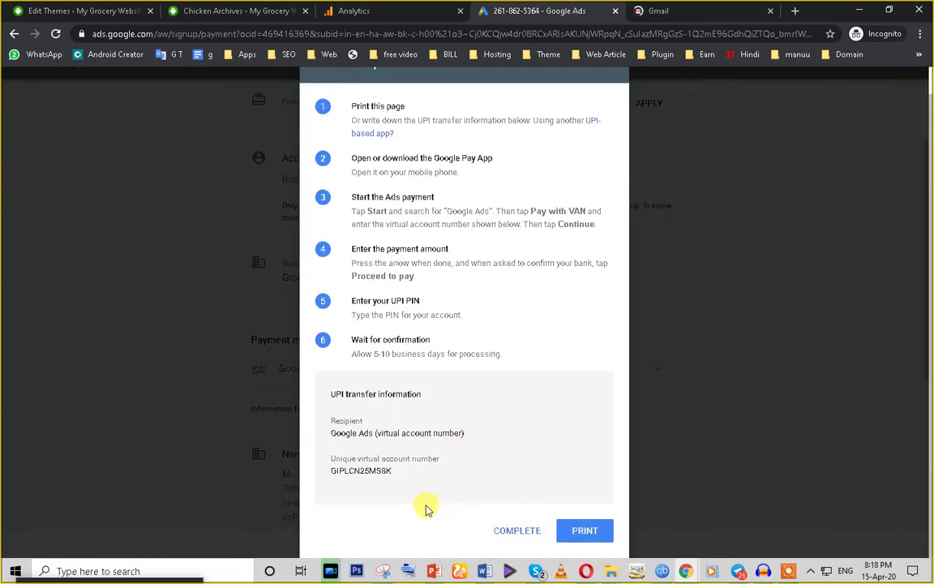
drag(344, 471, 392, 471)
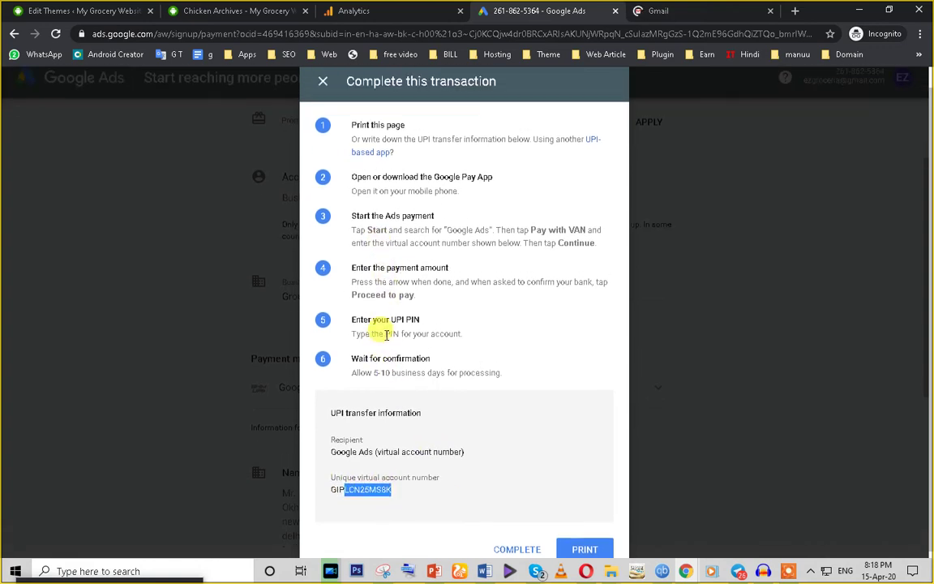
scroll(381, 329, up, 1)
click(444, 372)
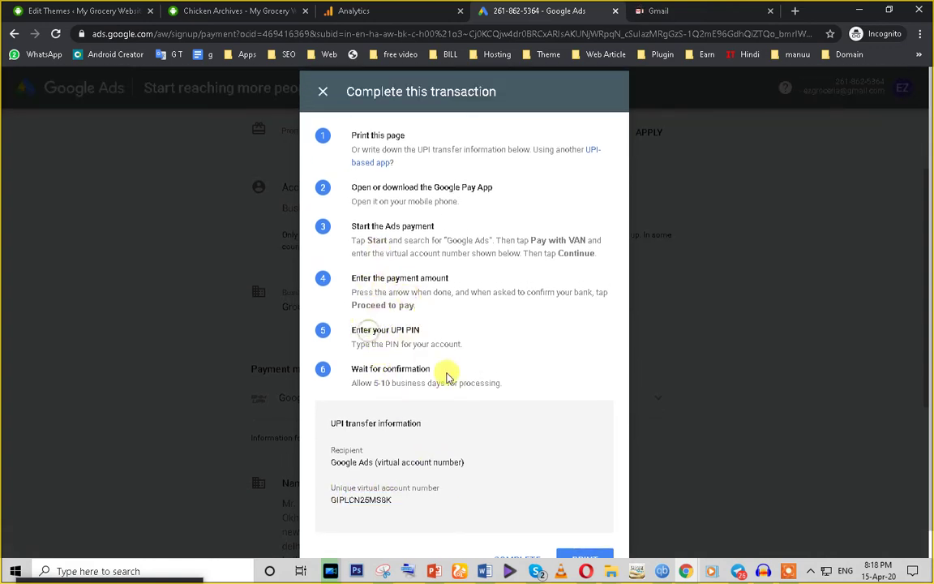
scroll(486, 455, down, 1)
Step: Print the UPI transaction instructions to a PDF saved in Downloads
click(581, 531)
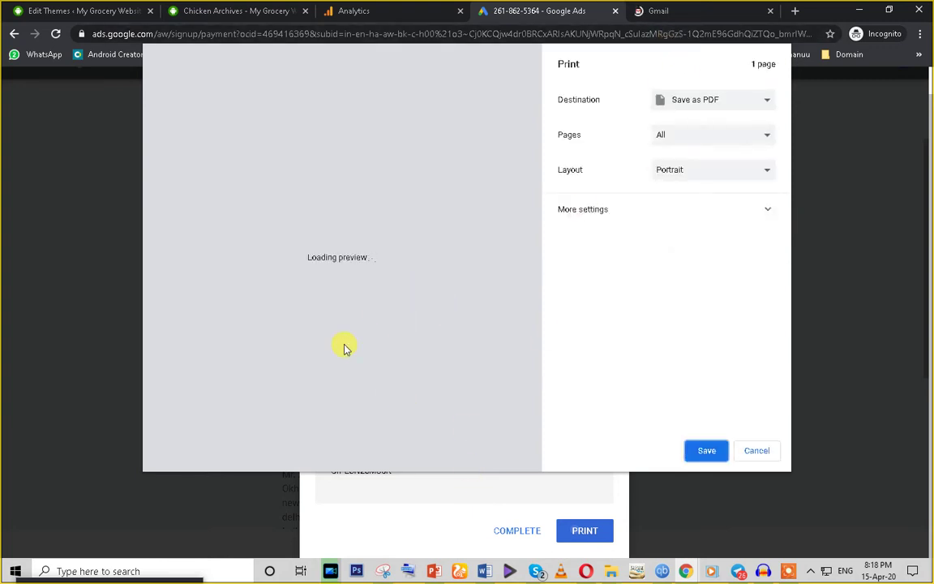
double_click(215, 310)
click(711, 451)
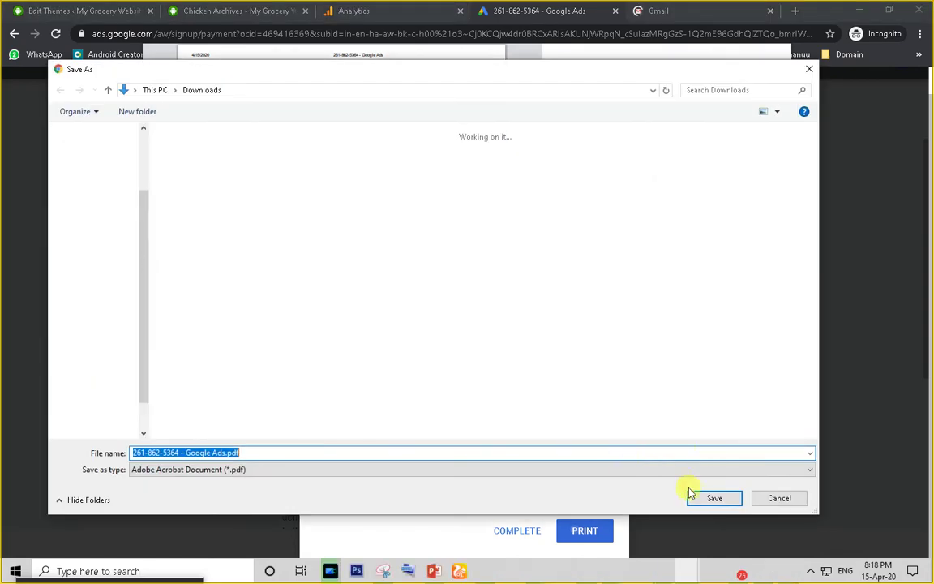
click(705, 497)
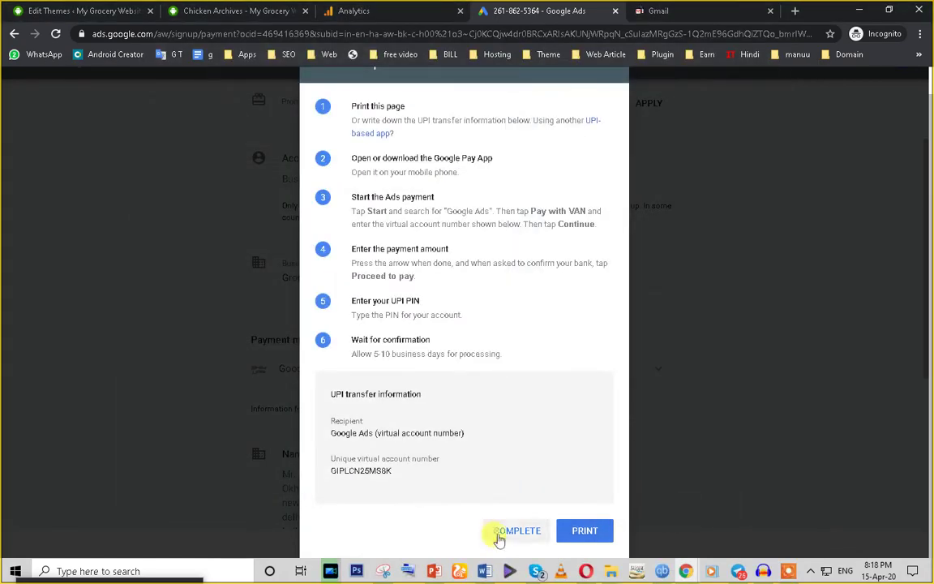
Step: Mark the transaction complete and explore the Grocery Website dashboard down to the Google Analytics card
click(499, 537)
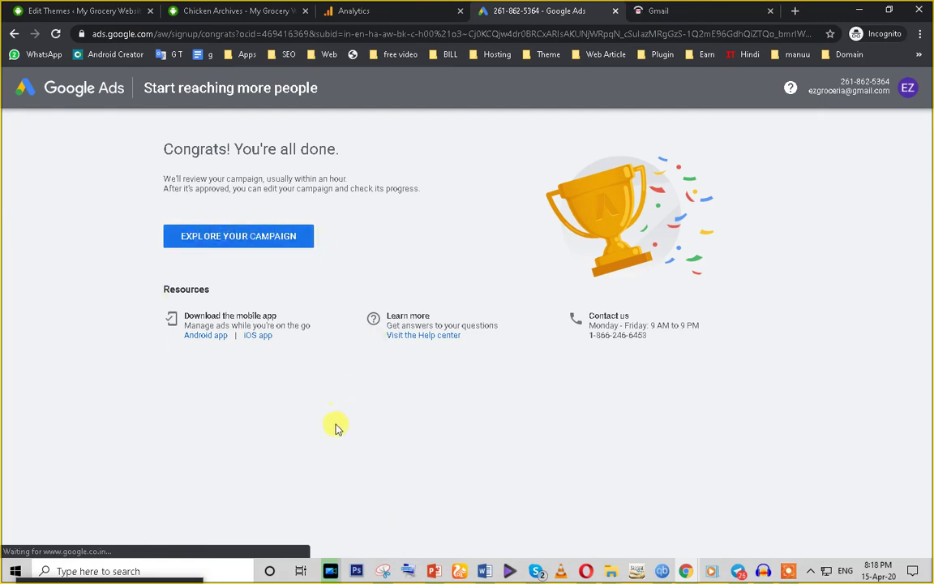
click(241, 246)
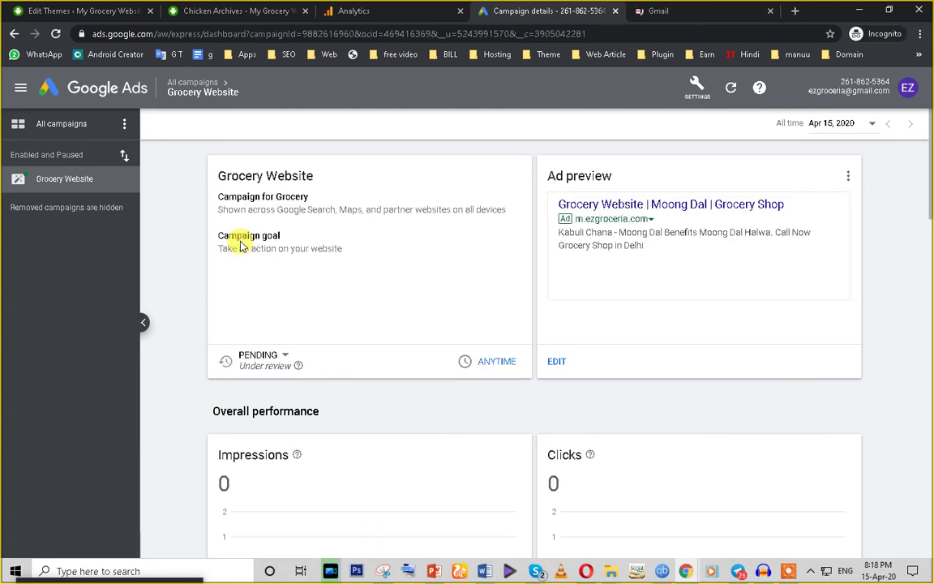
scroll(276, 382, down, 9)
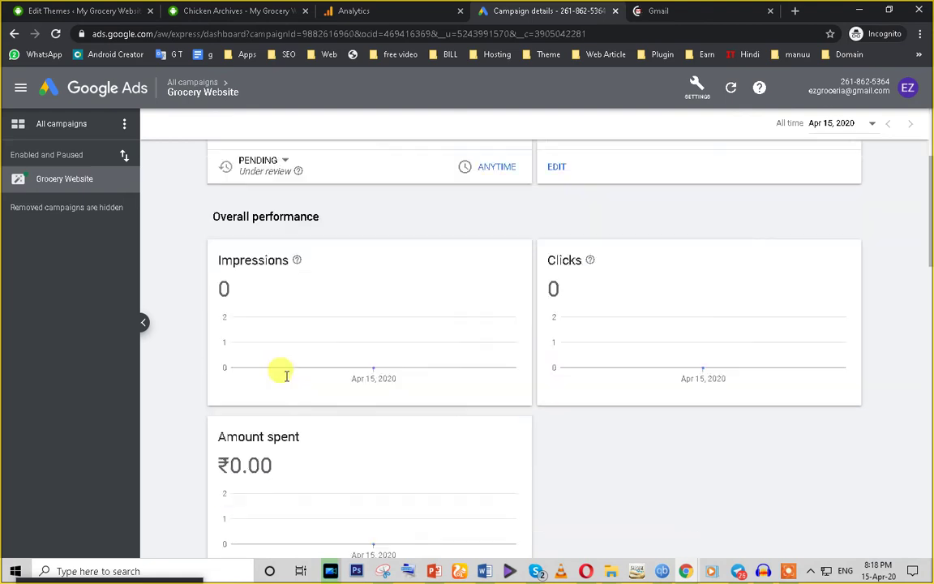
scroll(270, 396, down, 7)
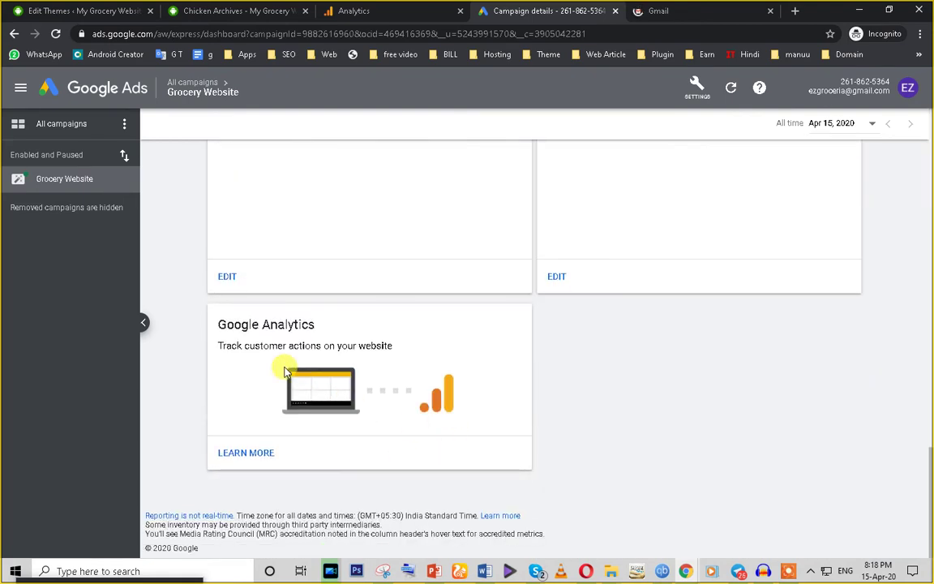
drag(215, 321, 331, 330)
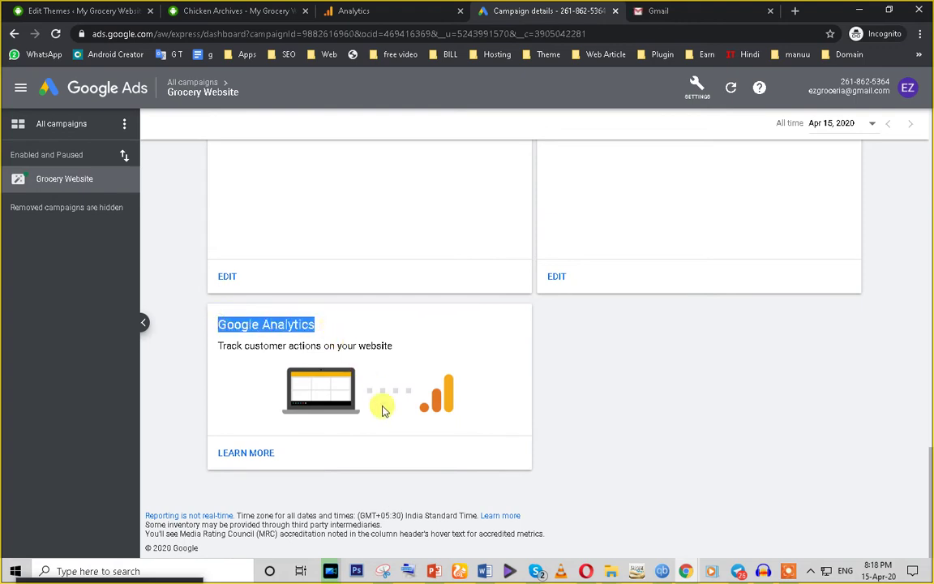
click(254, 460)
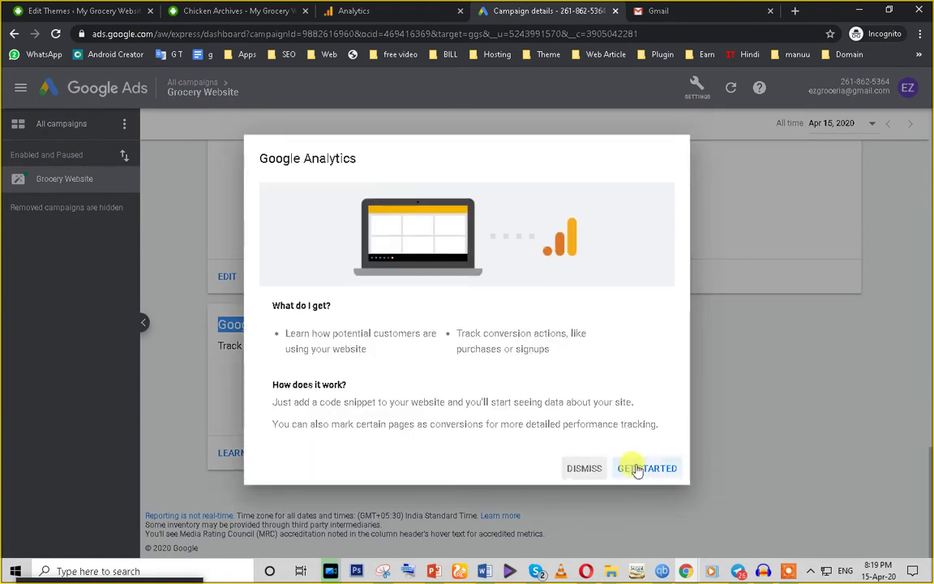
click(363, 11)
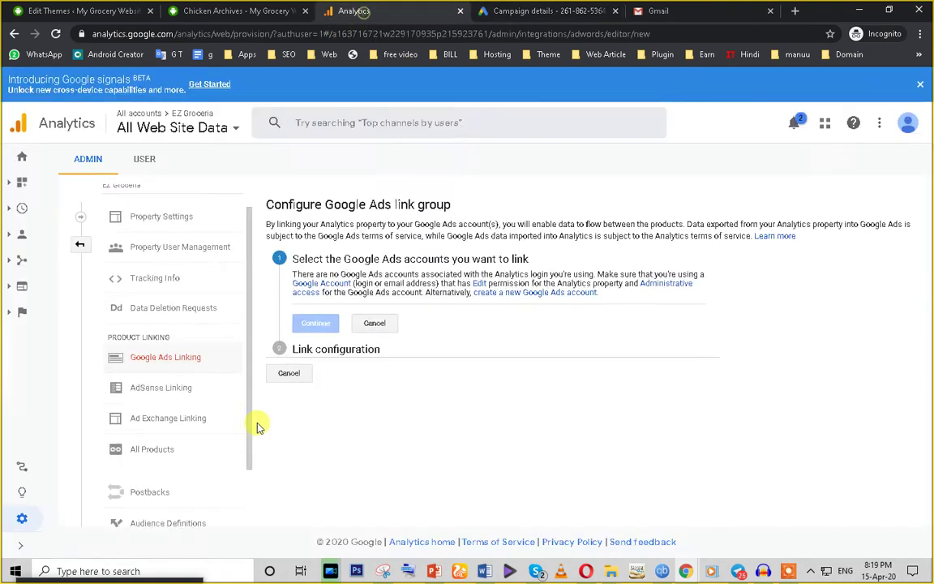
click(560, 15)
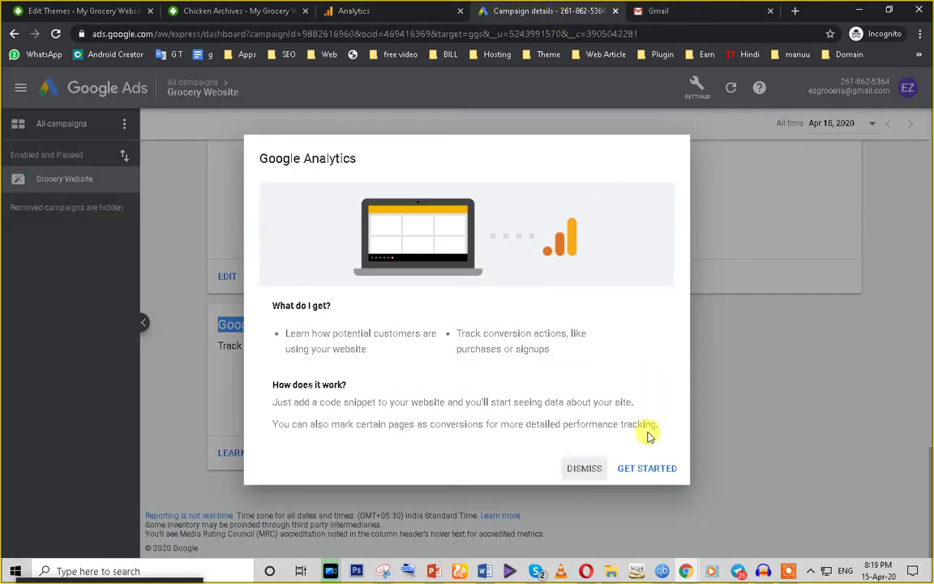
click(647, 469)
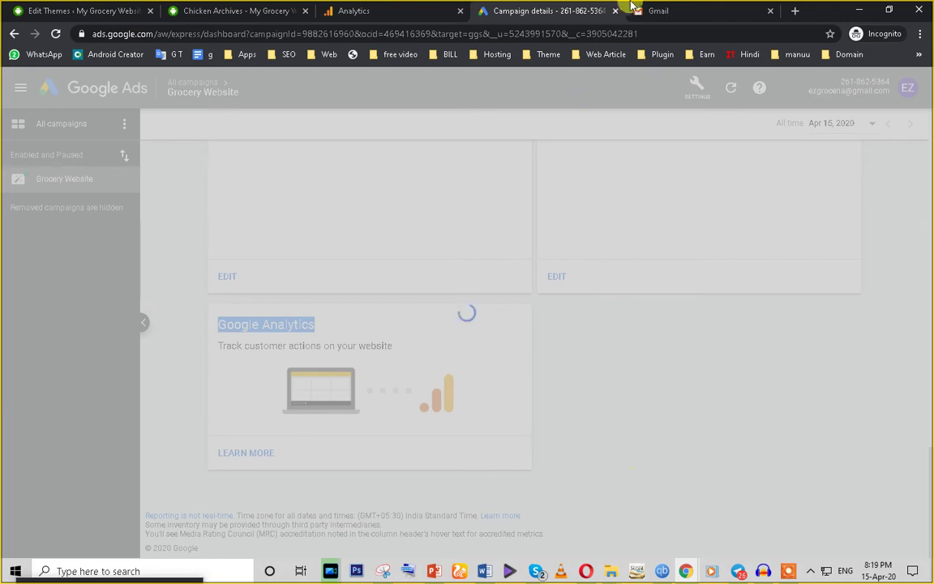
click(672, 11)
click(542, 9)
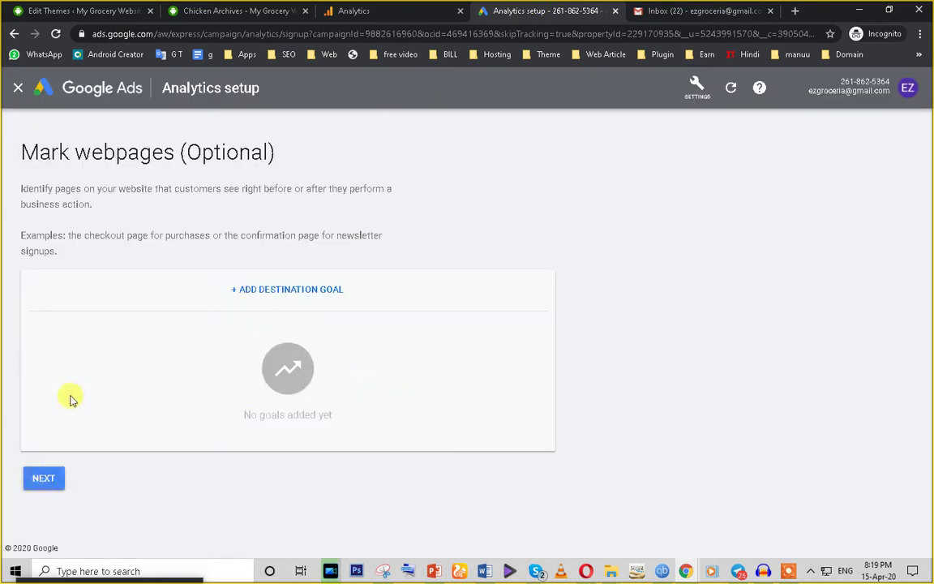
click(44, 480)
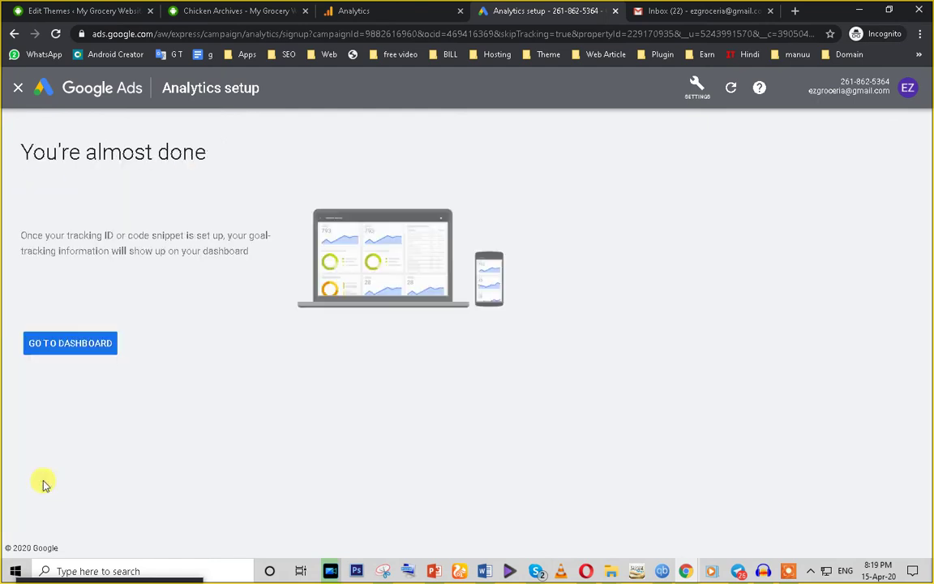
click(71, 347)
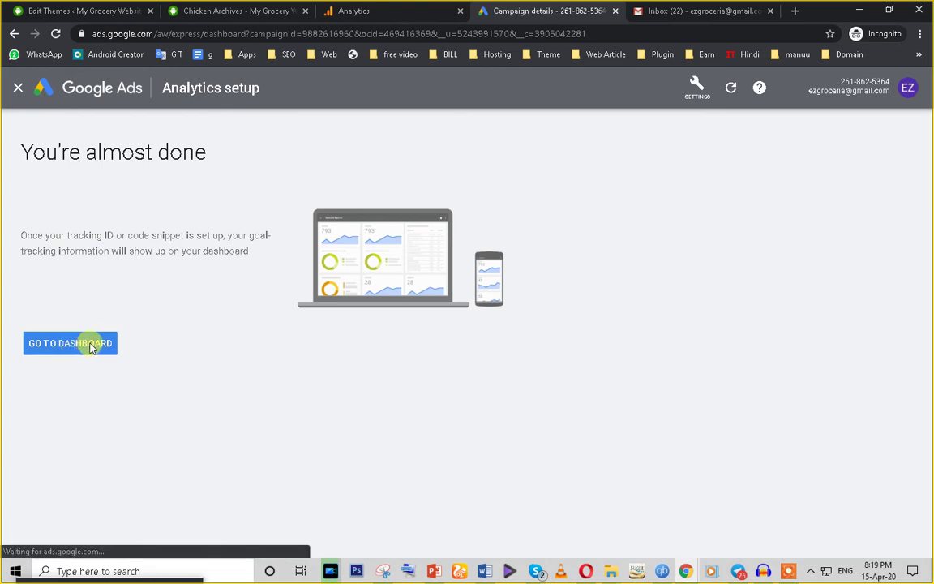
scroll(321, 456, down, 1)
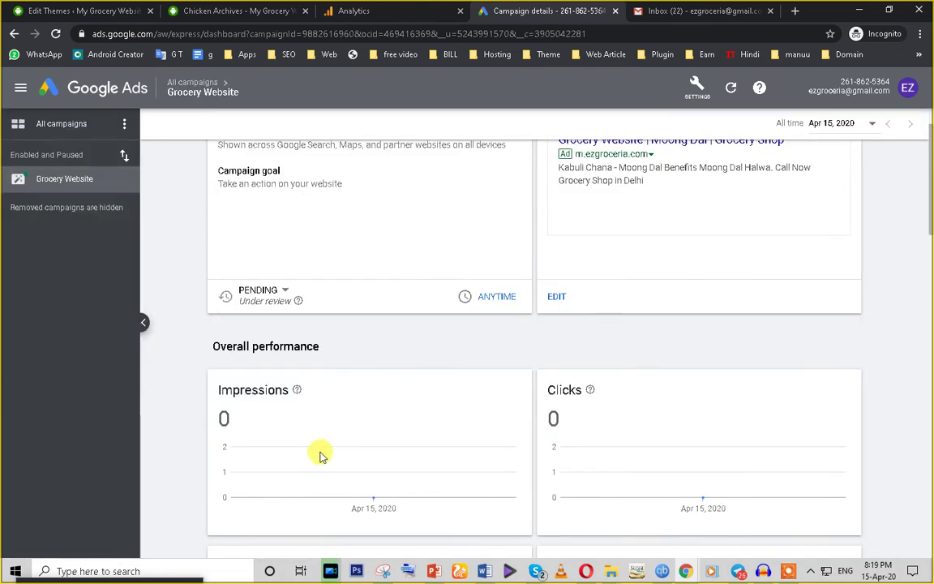
scroll(320, 456, down, 8)
scroll(706, 330, up, 2)
scroll(706, 330, up, 6)
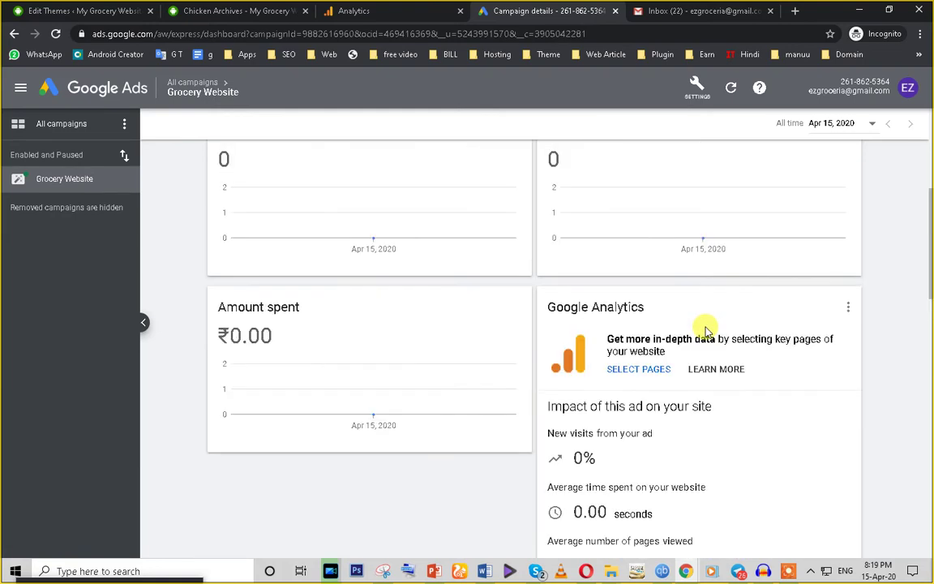
drag(606, 336, 835, 342)
scroll(719, 411, down, 10)
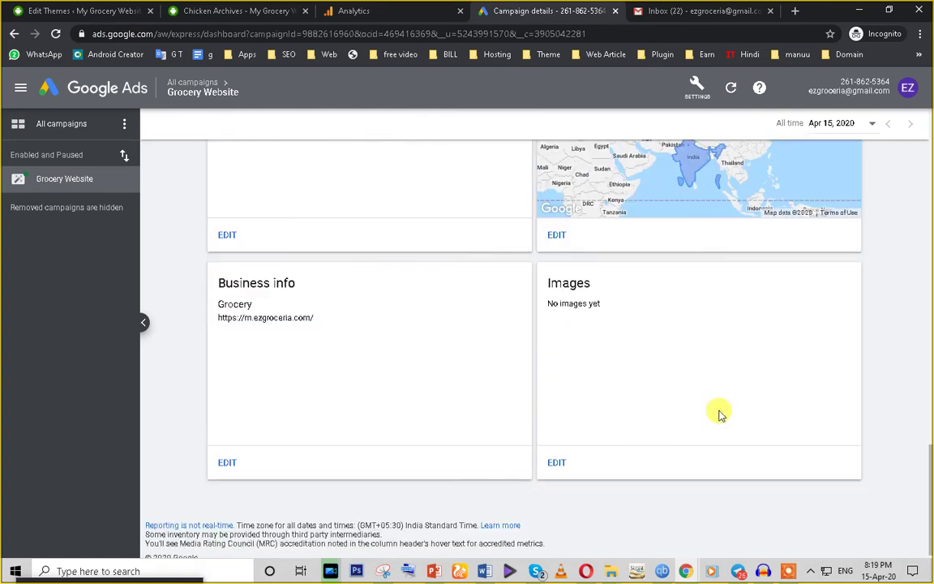
scroll(682, 425, up, 5)
scroll(501, 425, up, 6)
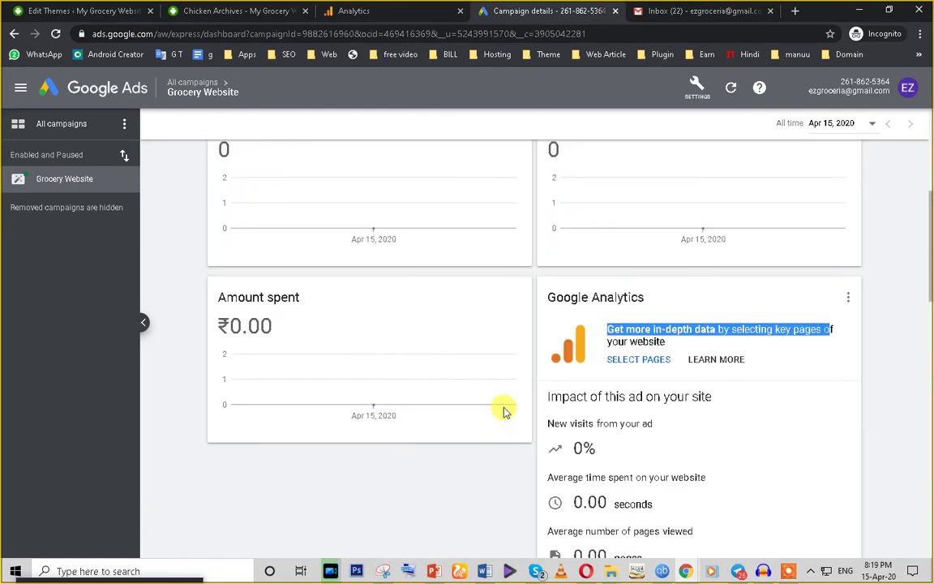
Step: Open the Google Analytics key pages setup and look over the tracking ID and connection help
click(629, 365)
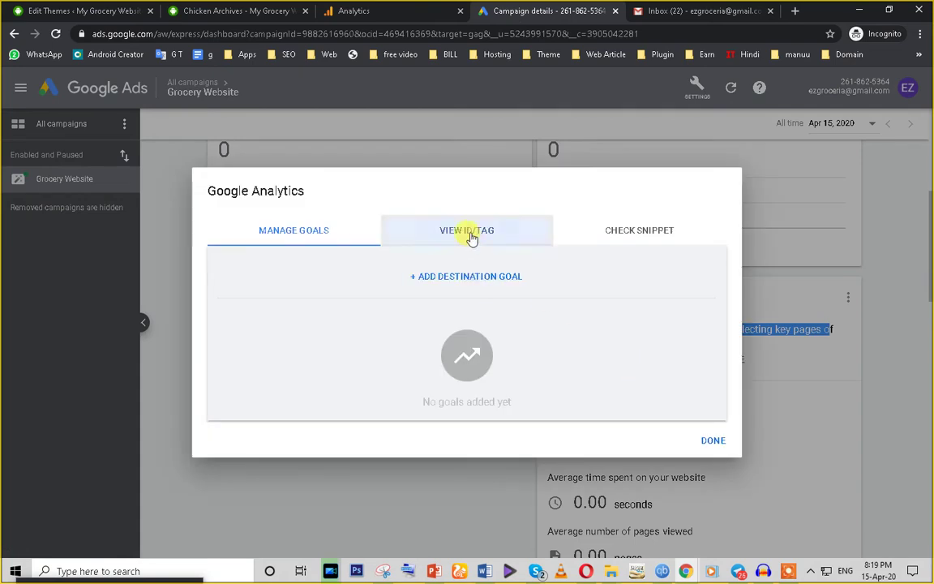
click(471, 235)
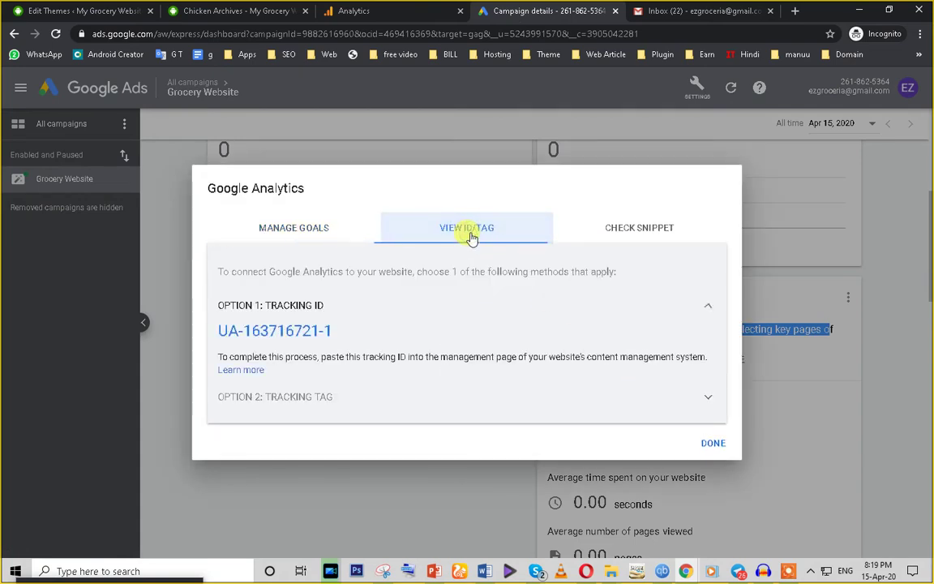
click(641, 231)
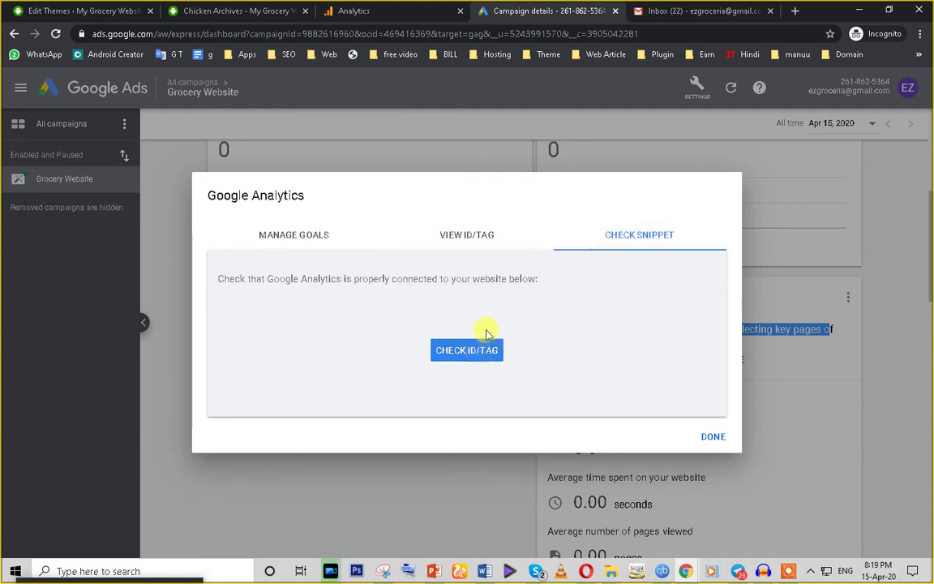
click(458, 237)
click(291, 236)
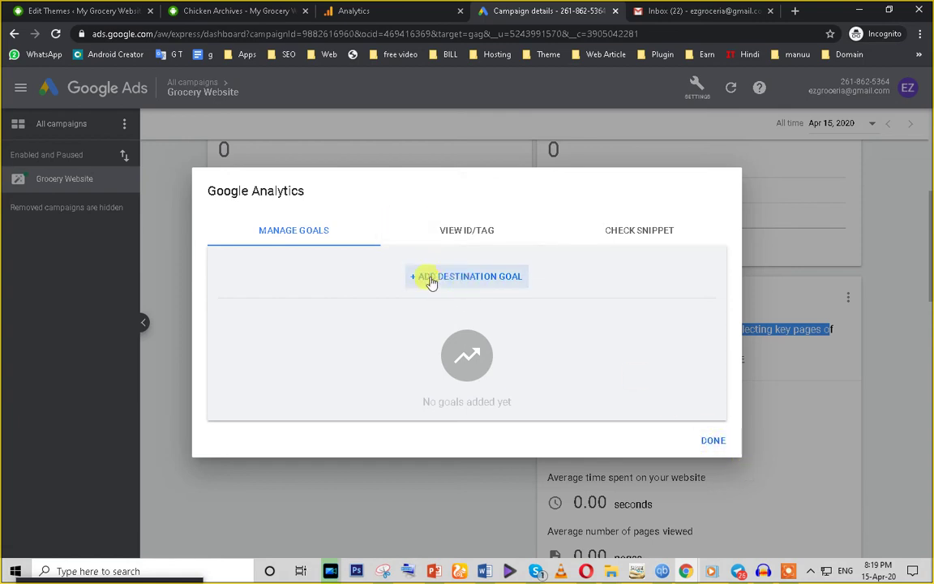
Step: Start a destination goal with the chicken category page URL copied from the website
click(457, 278)
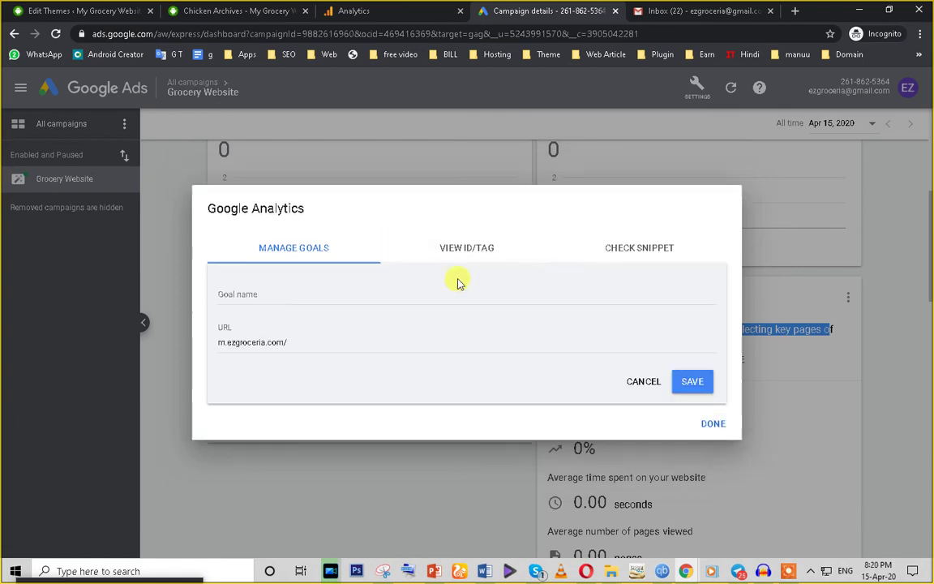
click(308, 341)
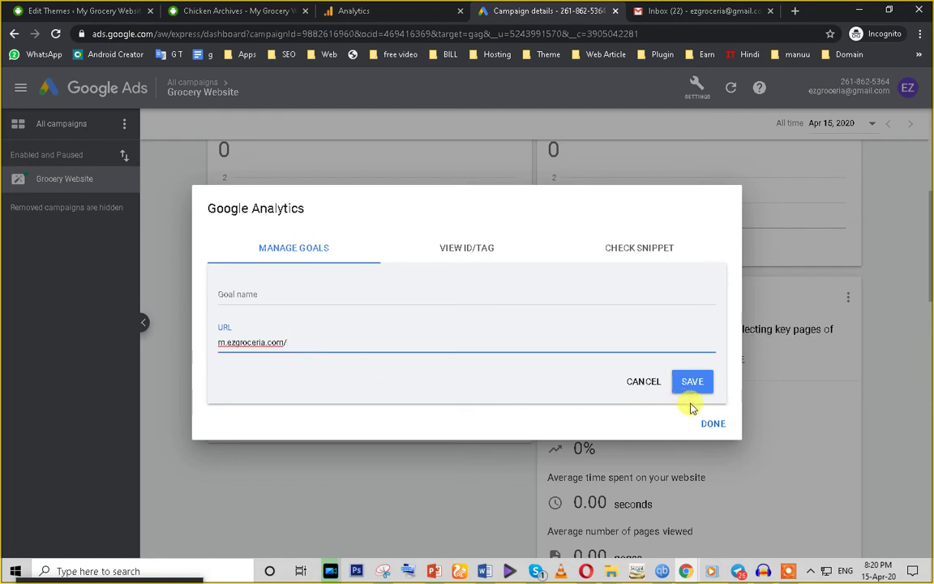
click(212, 10)
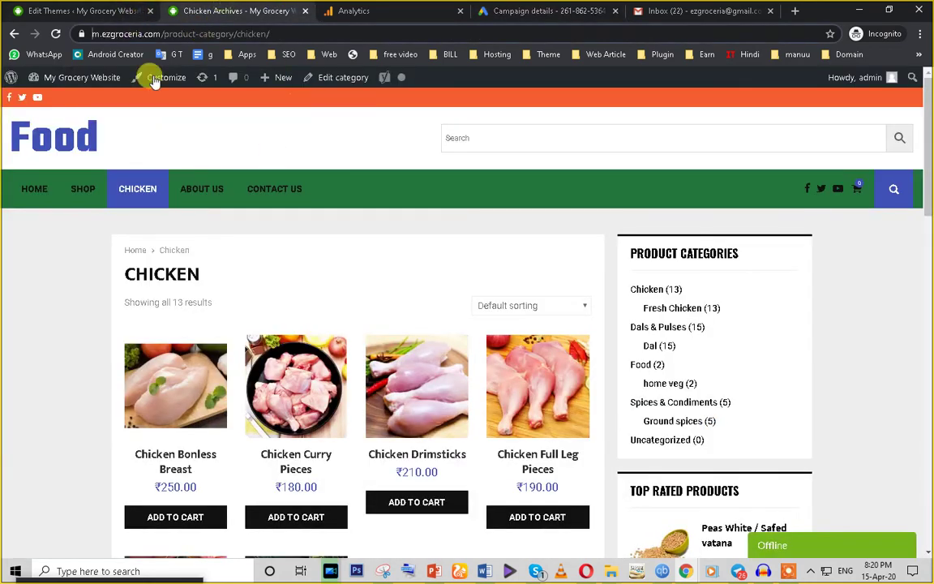
click(244, 35)
key(ctrl+c)
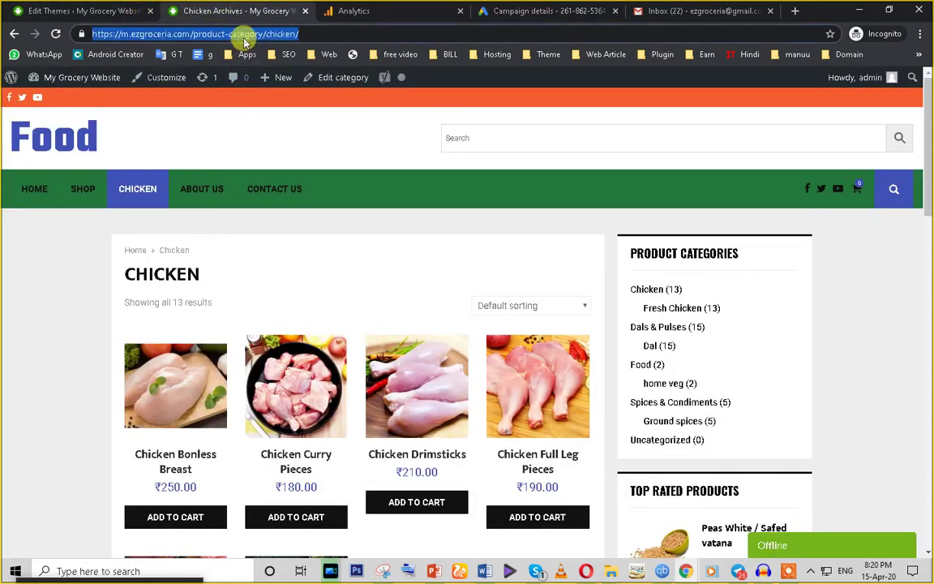
click(535, 11)
key(ctrl+a)
key(ctrl+v)
Step: Name the goal chicken, save it, and close the Analytics goals window
click(690, 383)
click(269, 296)
drag(408, 341, 387, 342)
click(270, 296)
text(chicken)
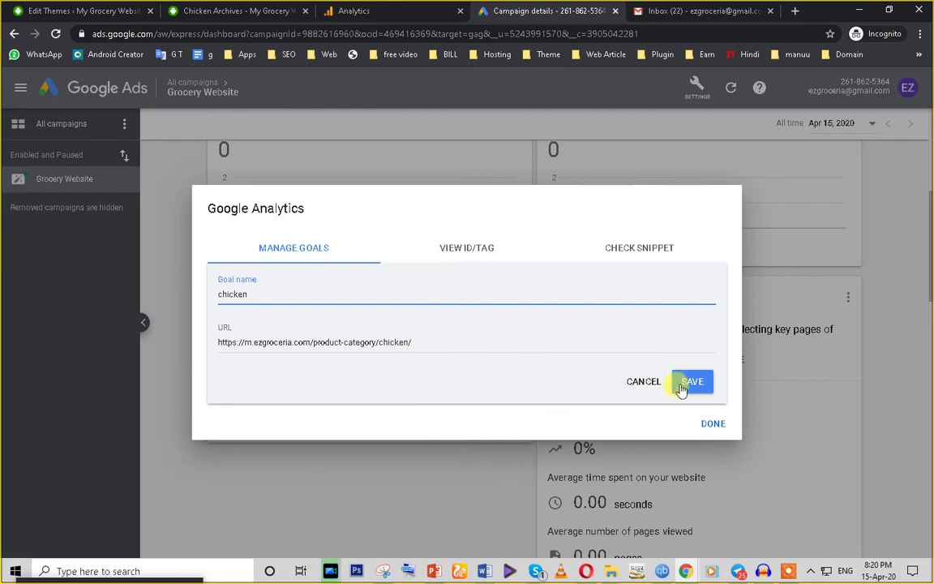
click(688, 381)
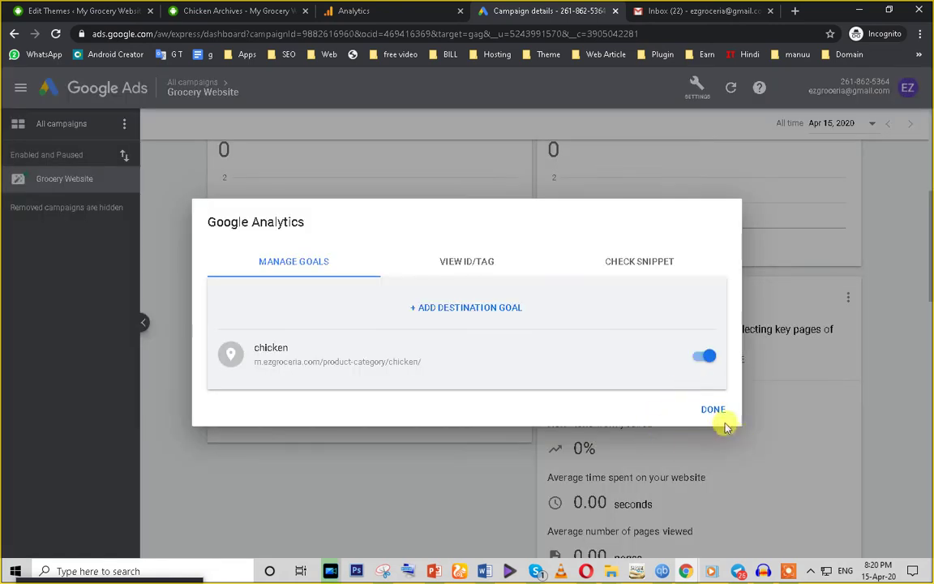
click(713, 410)
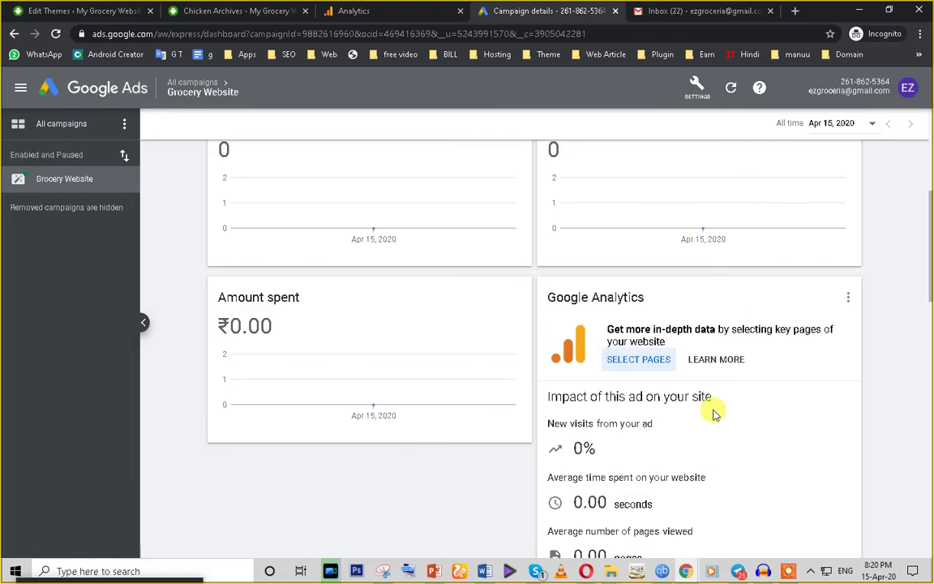
Step: Reload the Google Ads linking page in the Google Analytics tab
scroll(636, 396, down, 5)
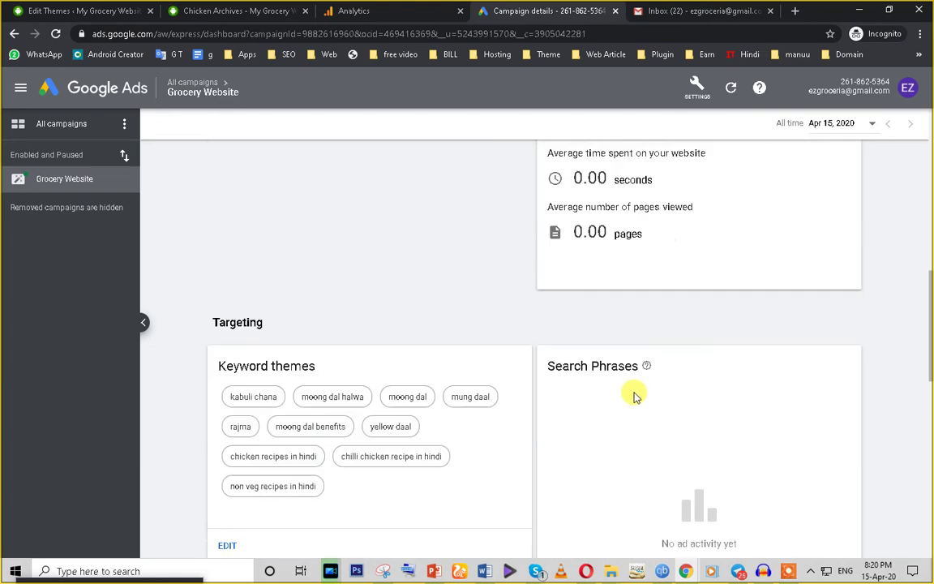
click(240, 10)
click(329, 10)
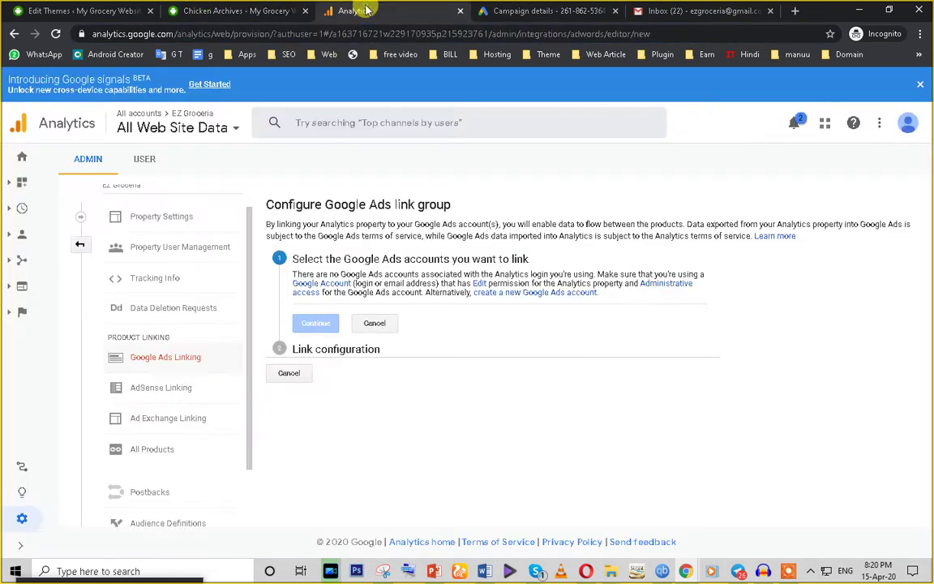
click(56, 34)
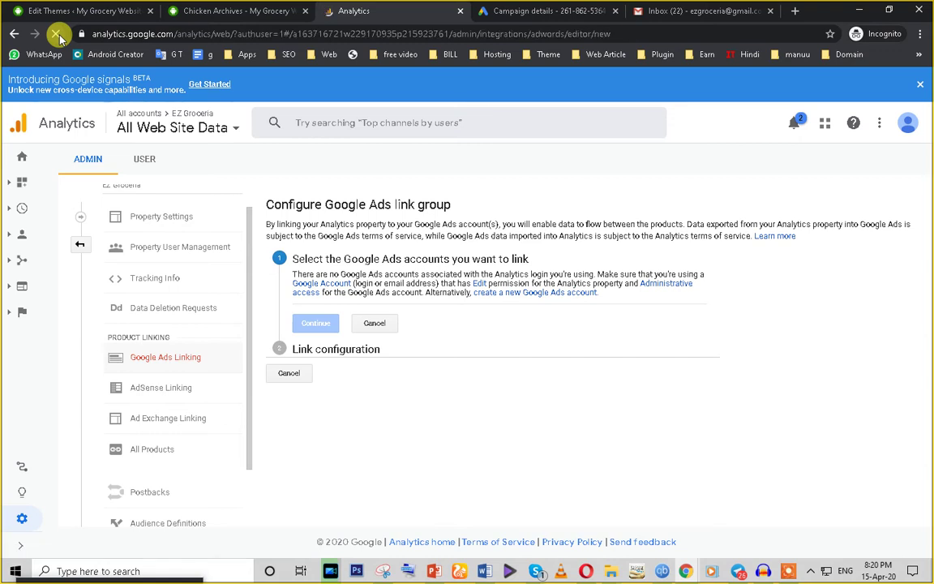
Step: Collapse the campaigns sidebar on the Grocery Website dashboard
click(552, 10)
scroll(390, 322, down, 4)
scroll(390, 322, up, 9)
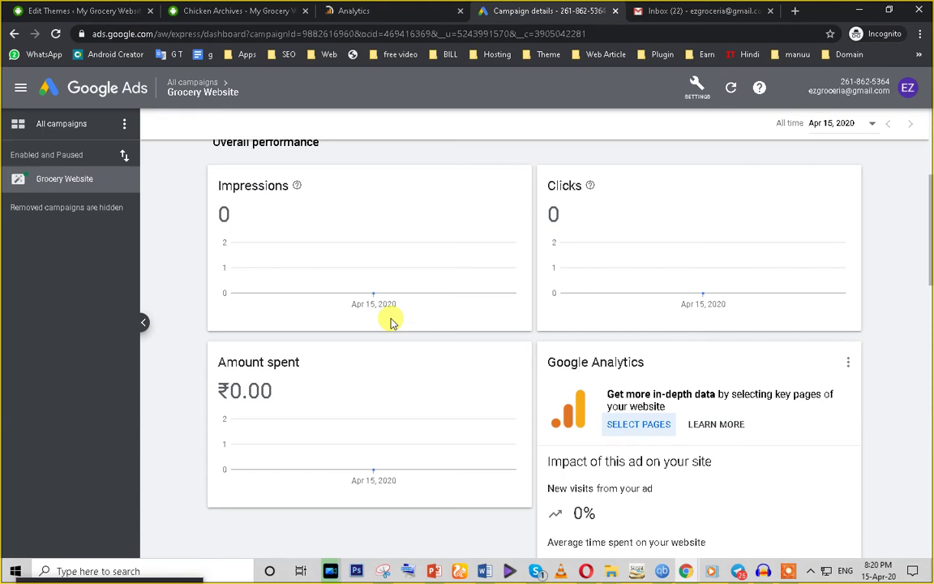
click(19, 88)
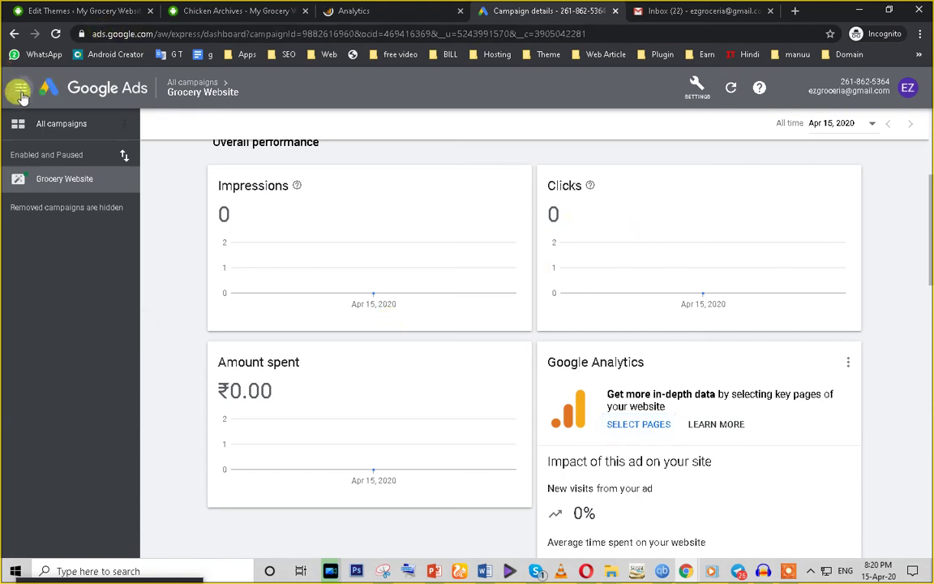
scroll(148, 287, up, 3)
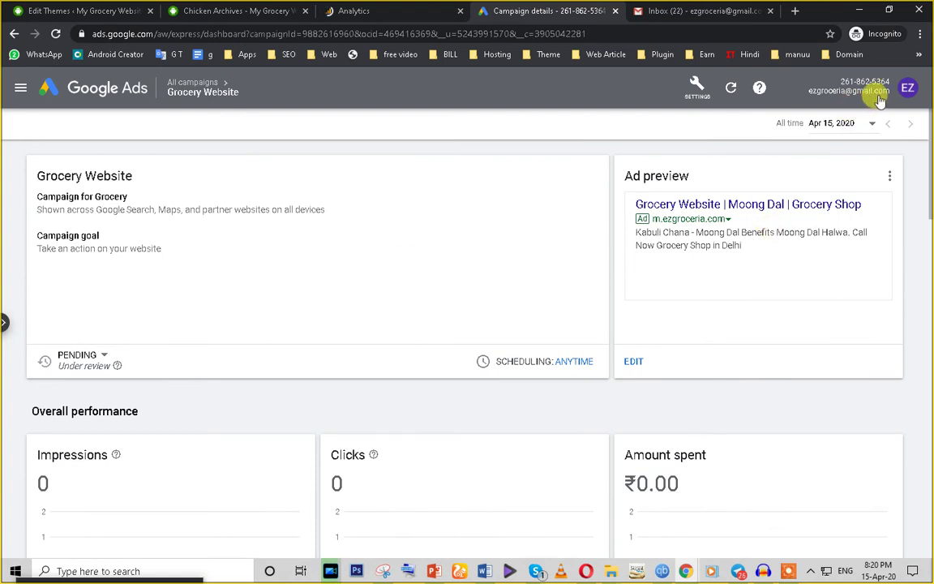
Step: Open Billing & payments, review the remaining-credit explanation, then navigate back
click(709, 96)
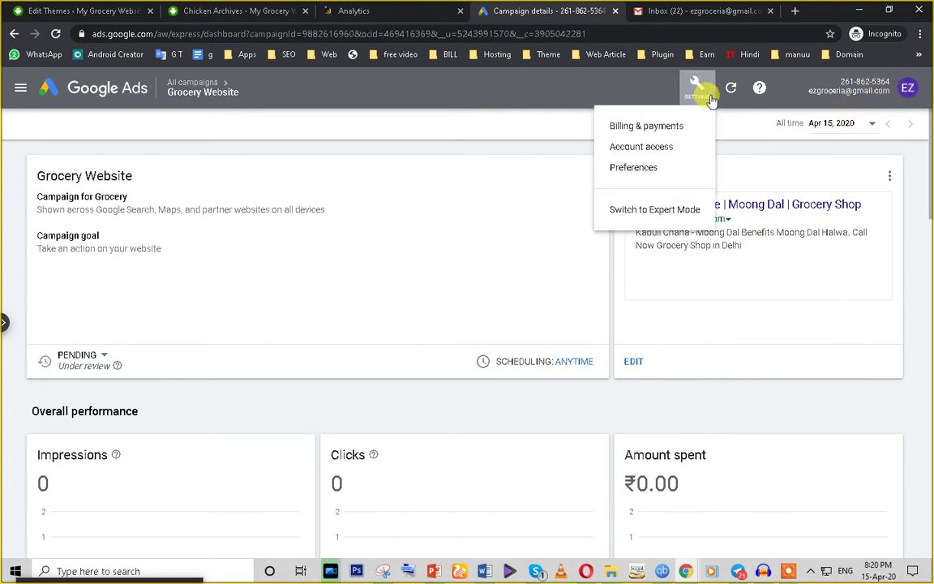
click(670, 130)
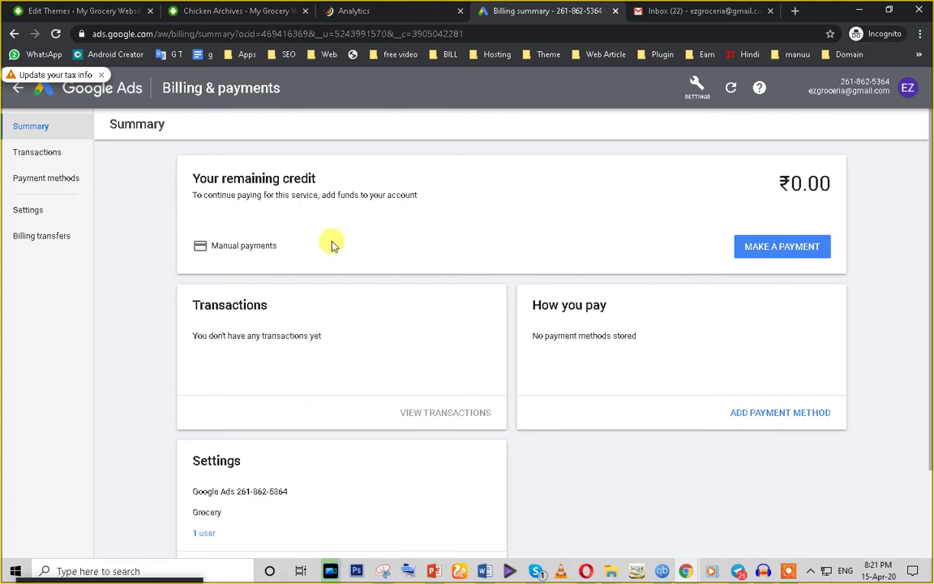
triple_click(243, 195)
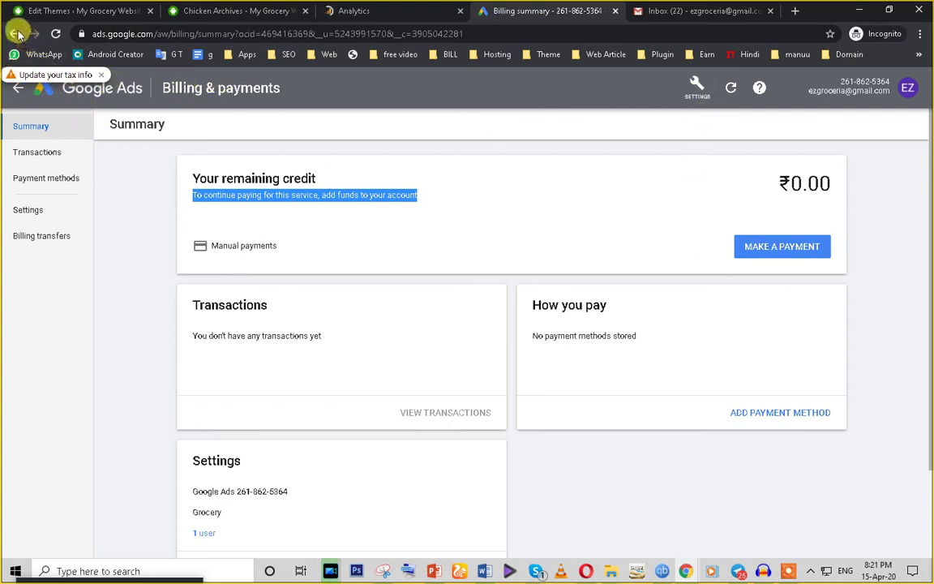
click(14, 34)
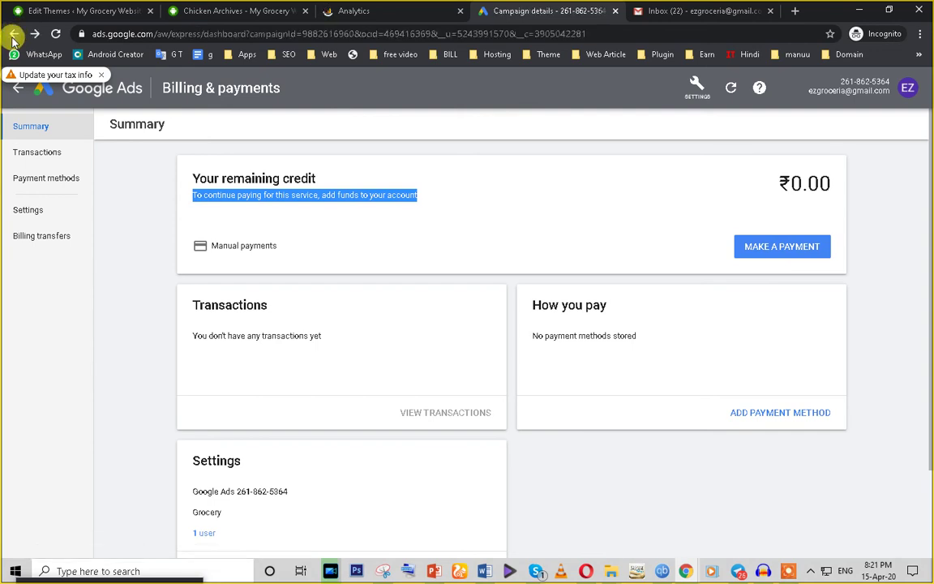
click(13, 34)
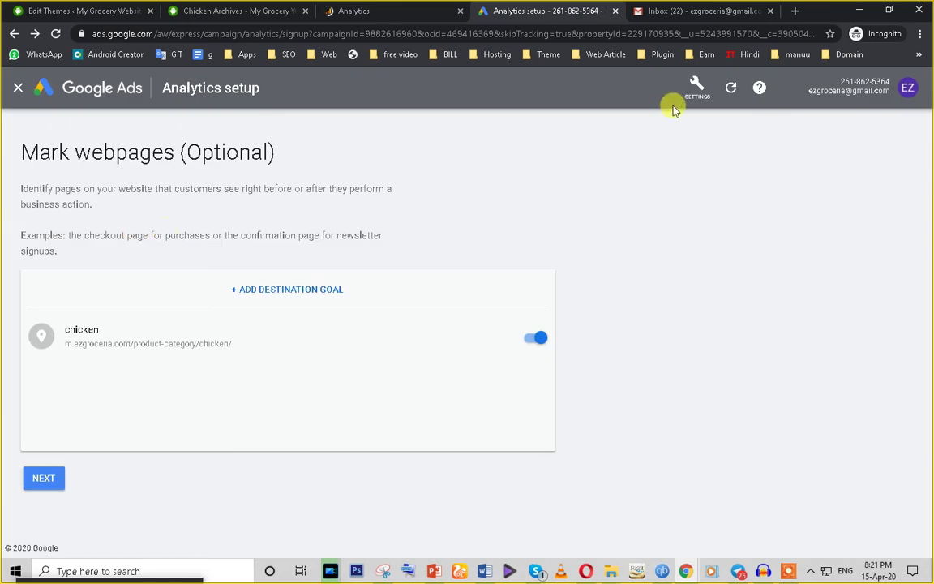
Step: Reopen Billing & payments from the wrench menu and click MAKE A PAYMENT on the Summary
click(695, 87)
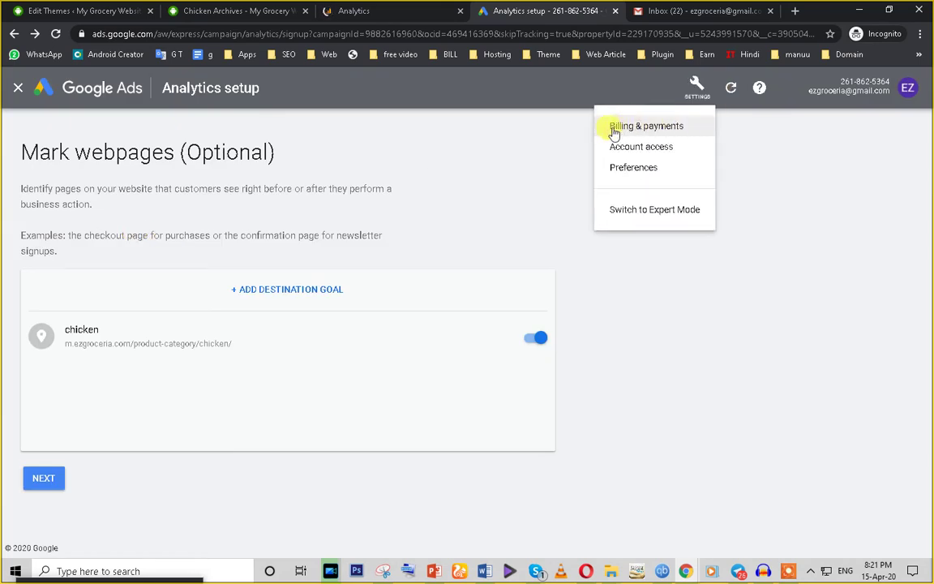
click(670, 129)
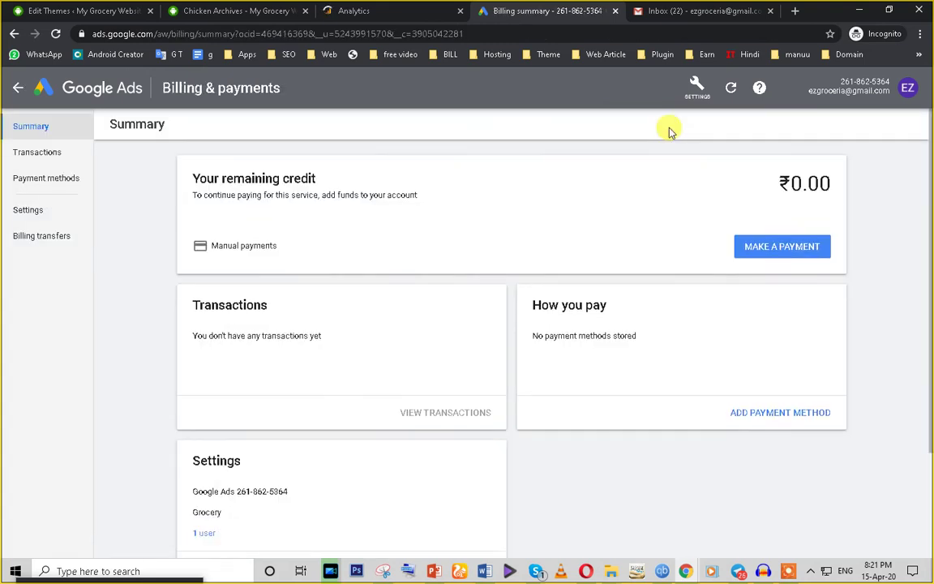
scroll(402, 428, down, 3)
scroll(404, 428, up, 2)
scroll(402, 427, down, 2)
scroll(724, 271, up, 2)
click(762, 250)
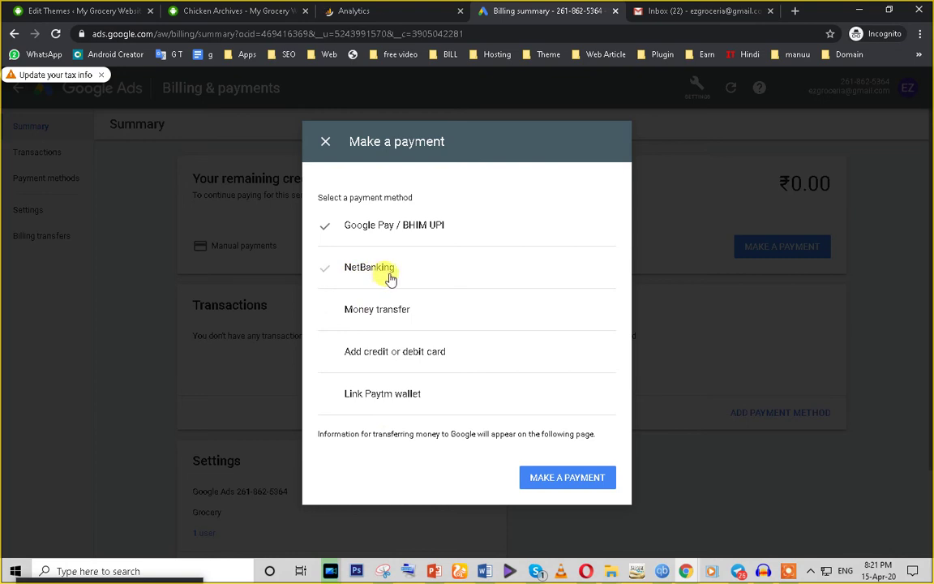
Step: Switch the payment method to credit or debit card with ₹501, then close the form unpaid
click(374, 355)
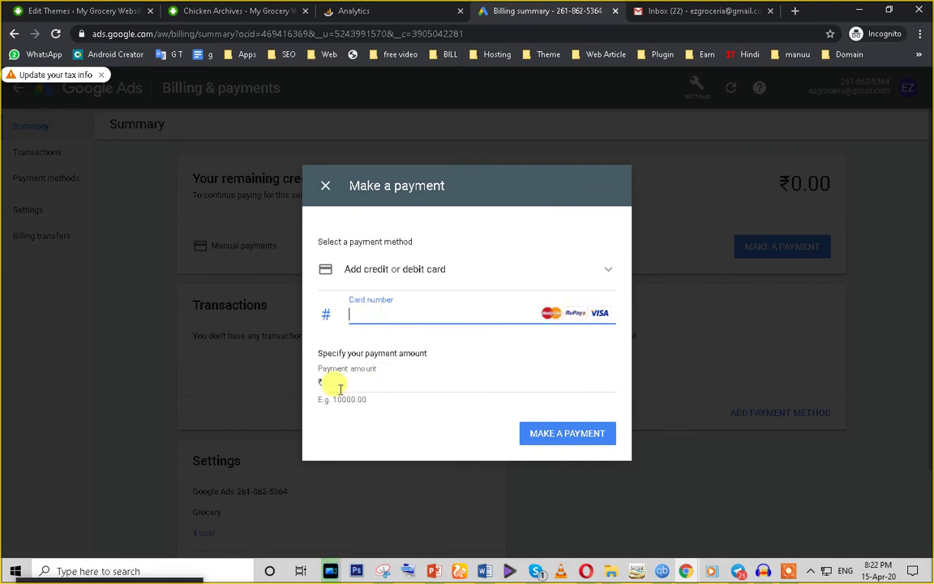
click(387, 387)
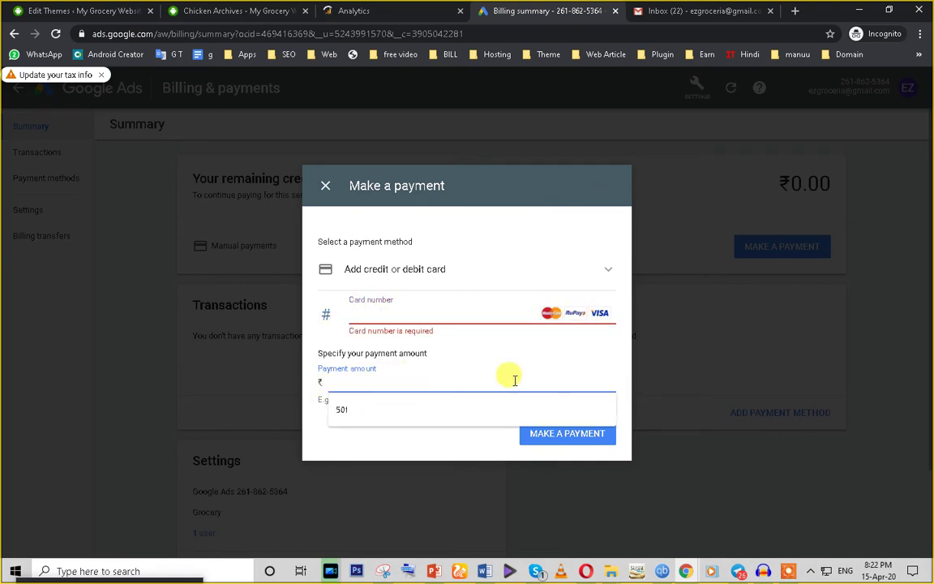
click(366, 412)
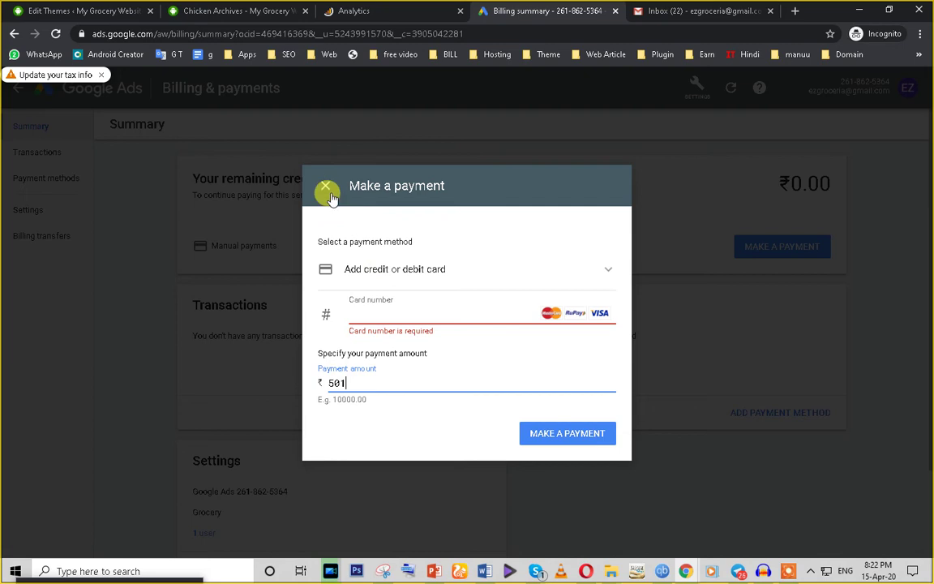
click(376, 310)
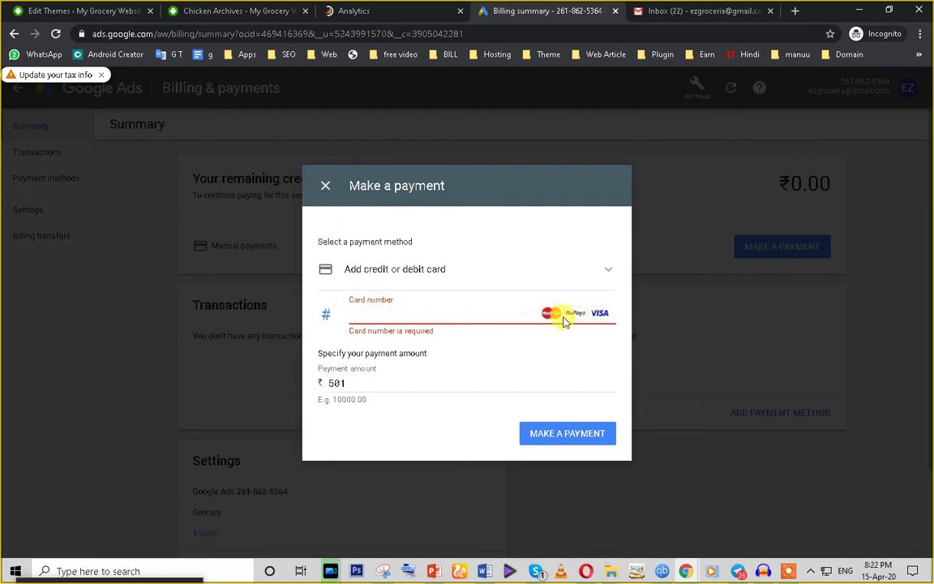
click(357, 382)
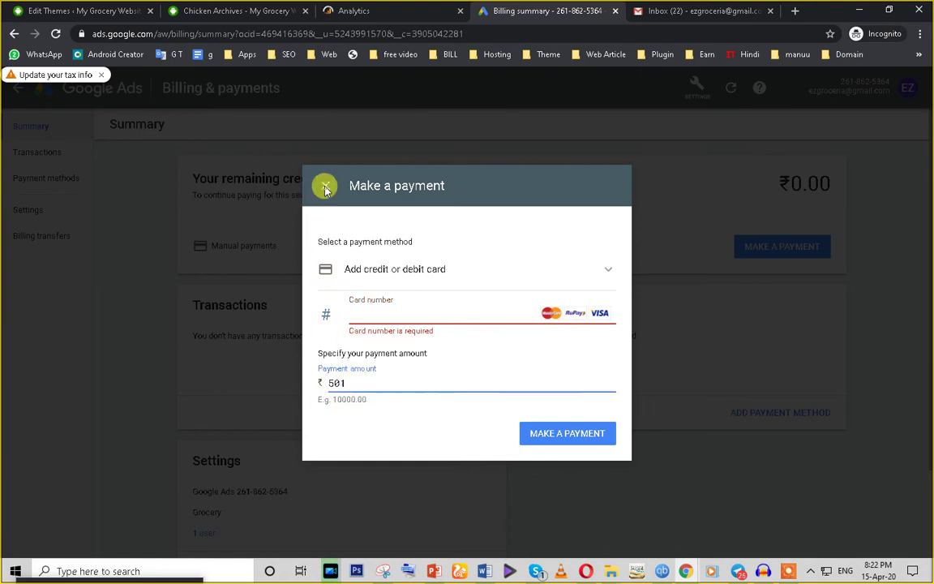
click(324, 187)
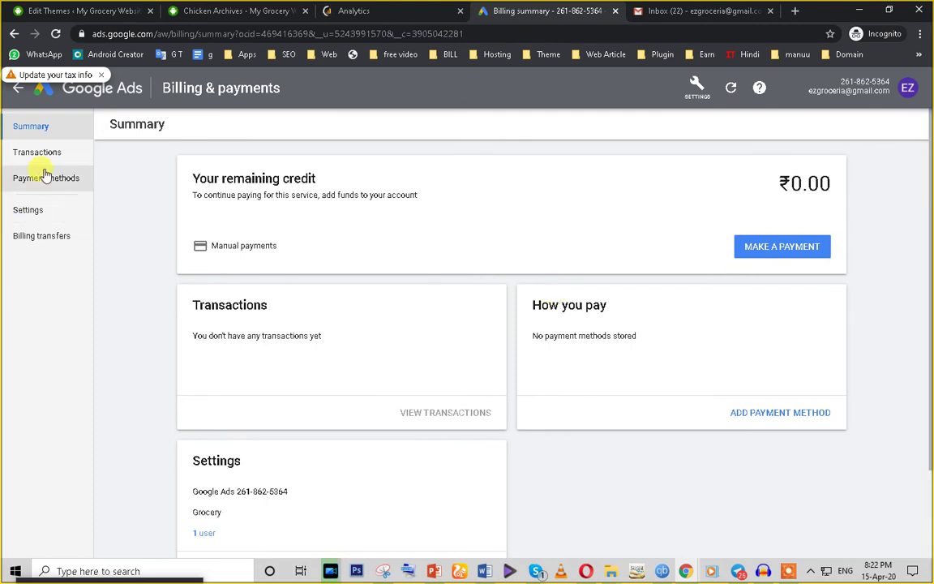
Step: View the account's billing transactions
click(788, 571)
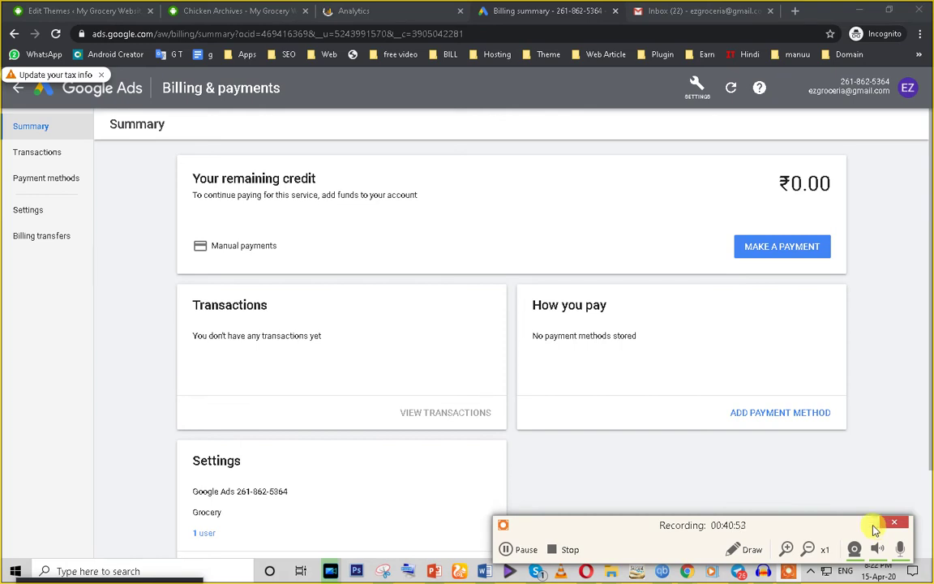
click(894, 522)
click(20, 156)
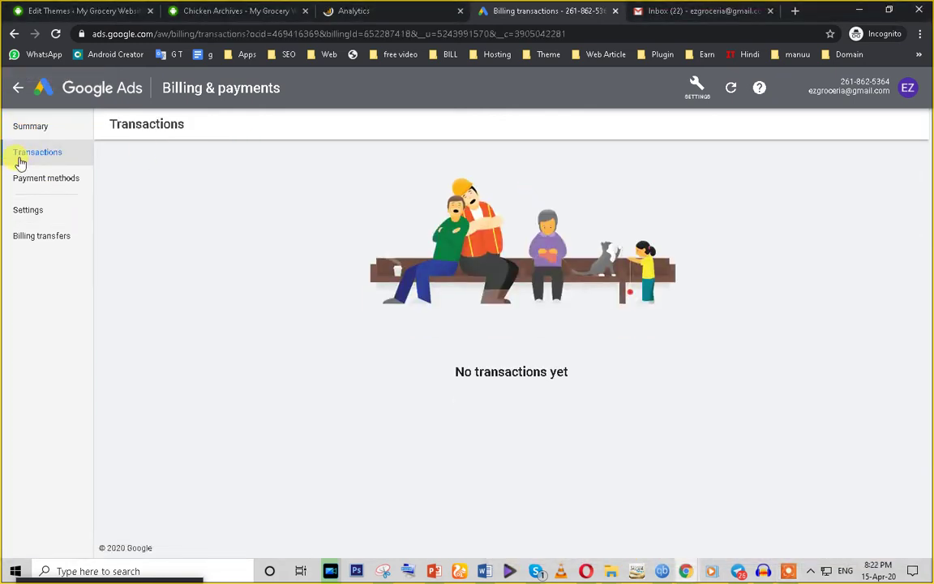
Step: On Payment methods, begin adding a new payment method, then switch to the Gmail inbox
click(27, 187)
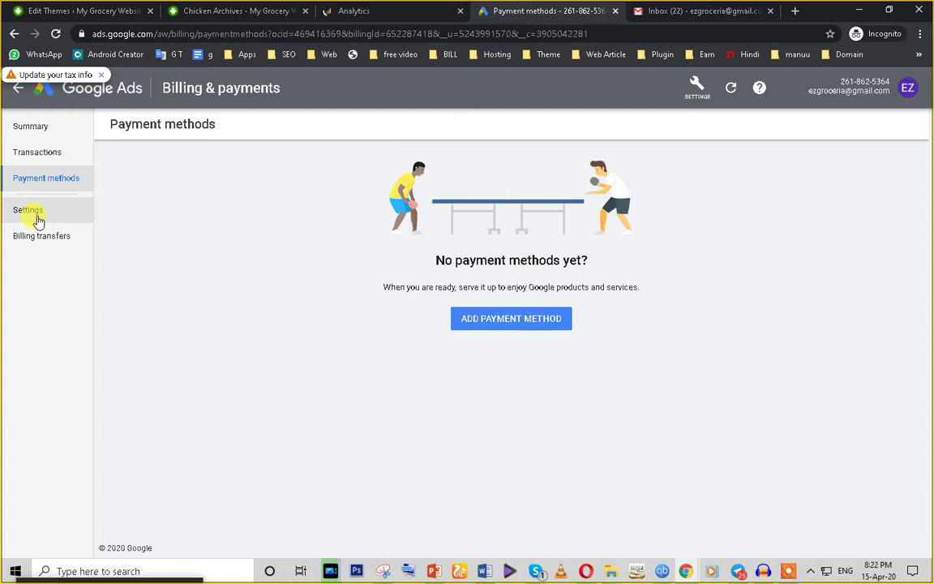
click(511, 320)
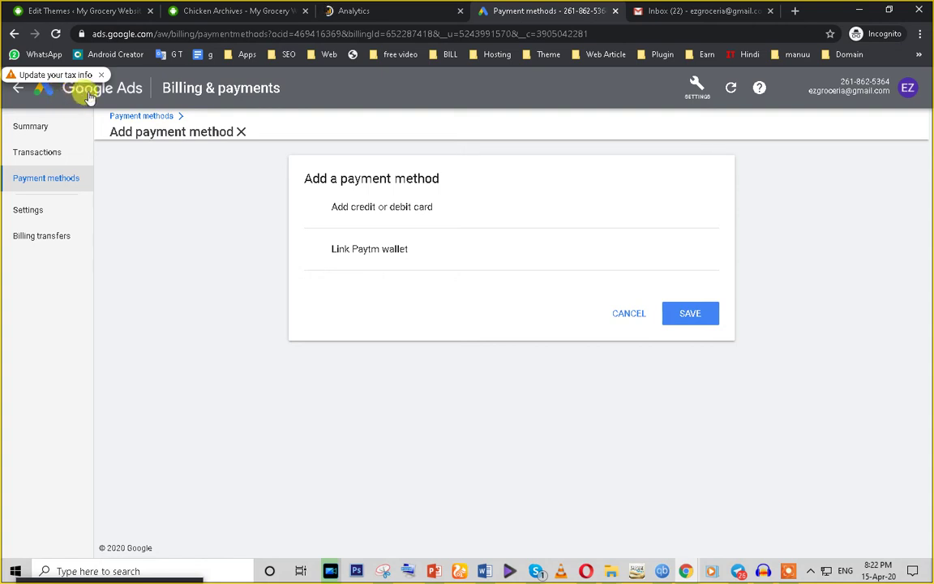
click(680, 9)
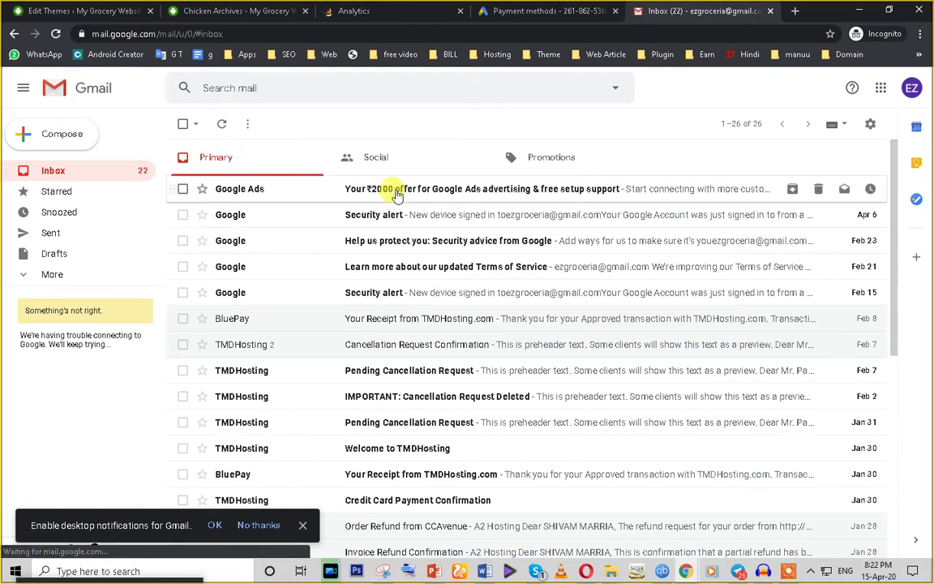
Step: Open the Google Ads ₹2000 offer email and locate its offer code
click(461, 194)
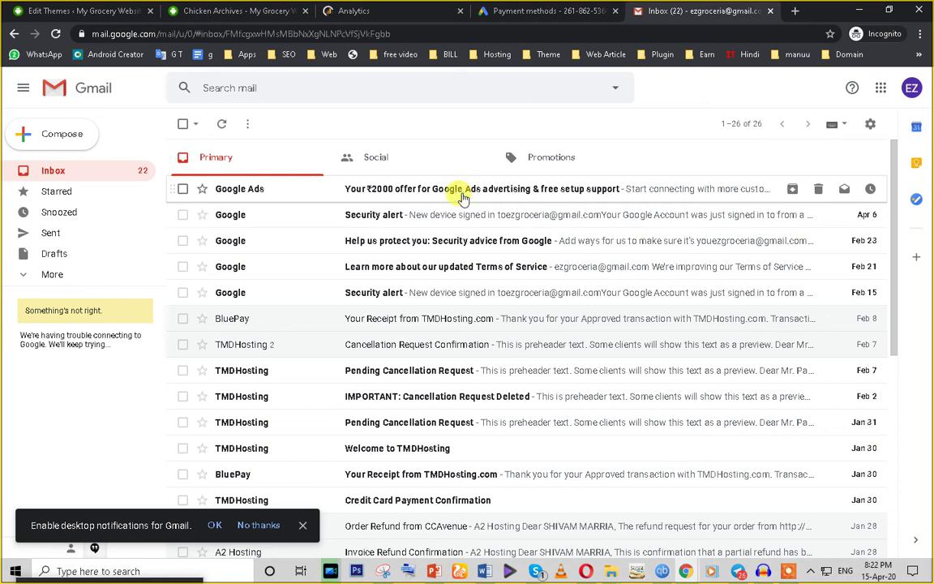
scroll(517, 373, down, 3)
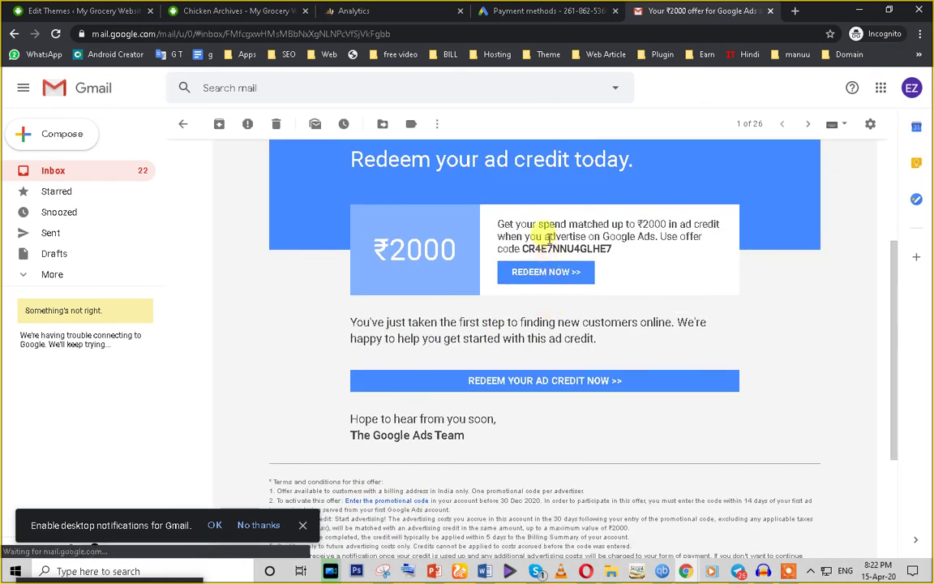
triple_click(604, 248)
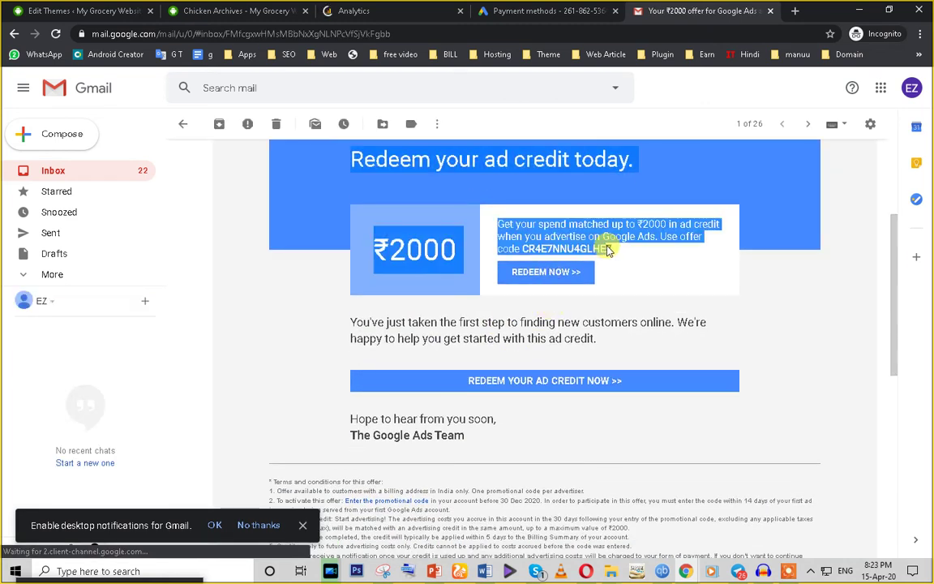
click(614, 249)
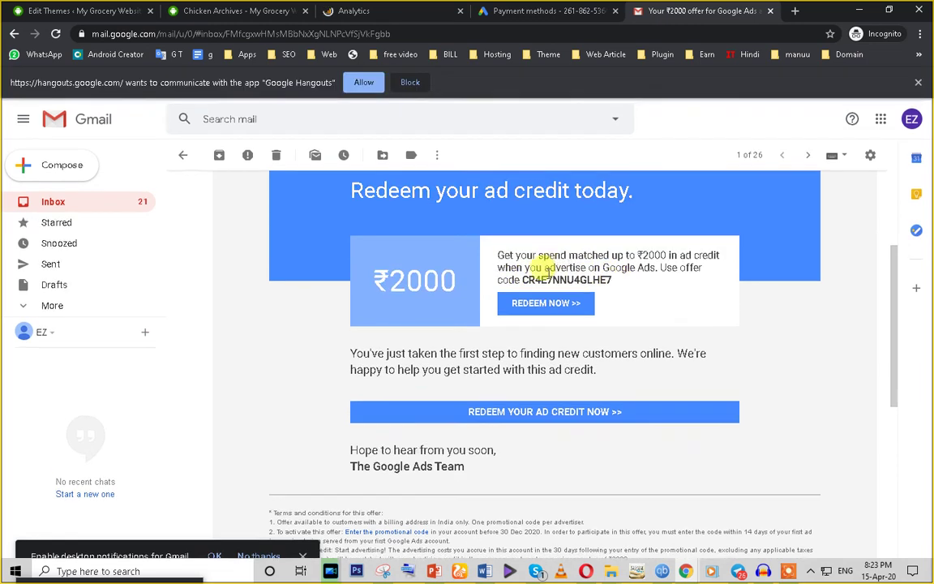
scroll(538, 266, down, 3)
scroll(518, 380, up, 1)
scroll(517, 380, up, 3)
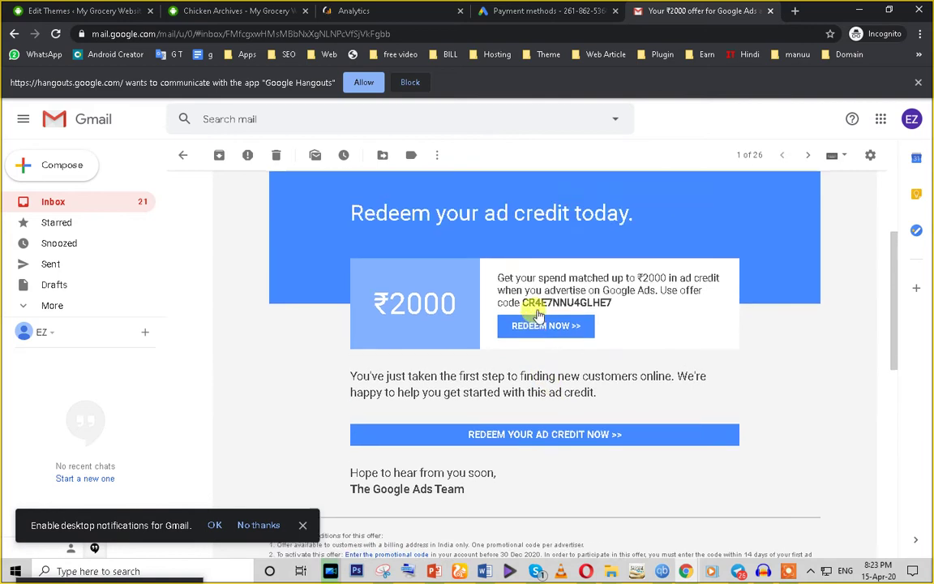
Step: Select and copy the whole offer code, then switch to the Analytics tab
drag(522, 345, 594, 345)
click(592, 346)
right_click(593, 347)
click(533, 349)
drag(525, 346, 612, 345)
right_click(595, 345)
click(604, 354)
click(354, 12)
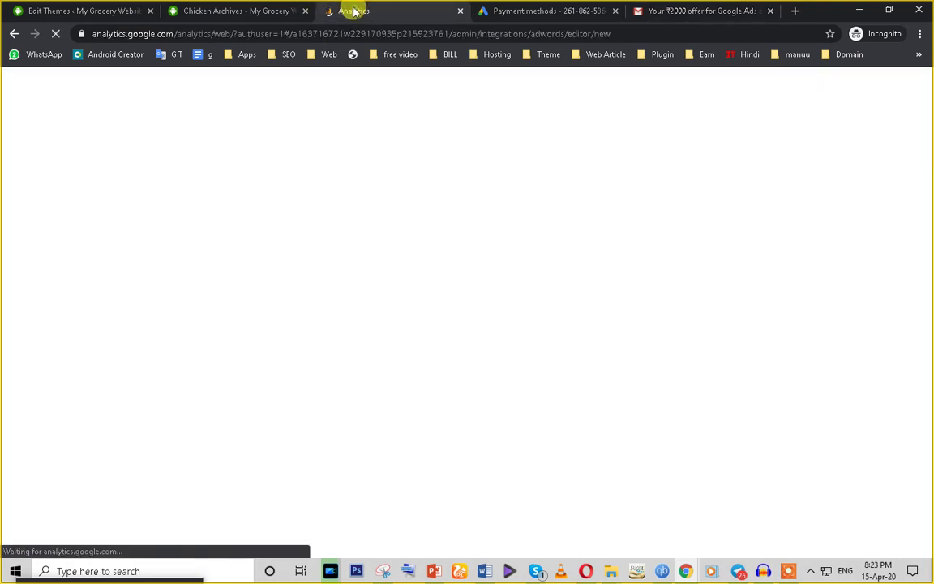
Step: Return to Google Ads, dismiss the tax info reminder and go back from billing
click(534, 11)
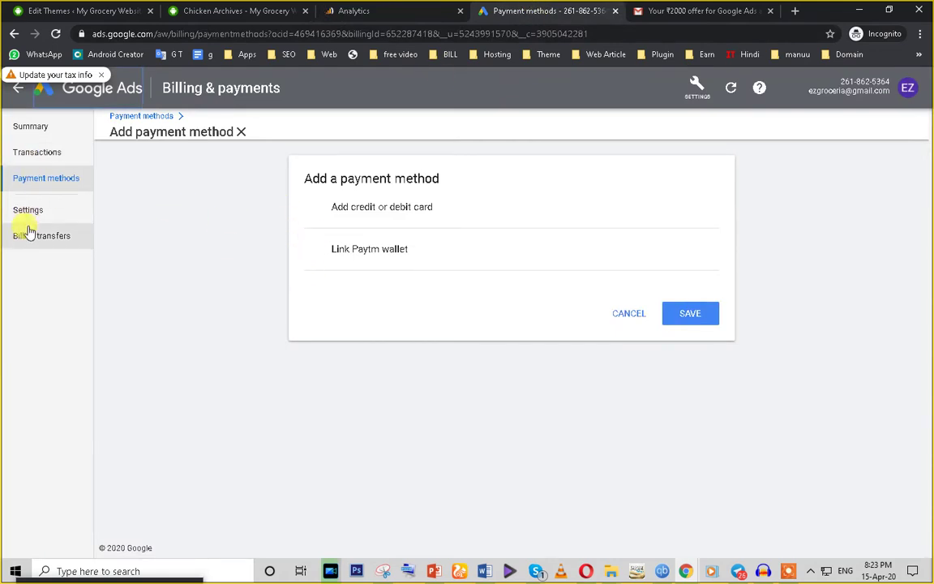
click(99, 76)
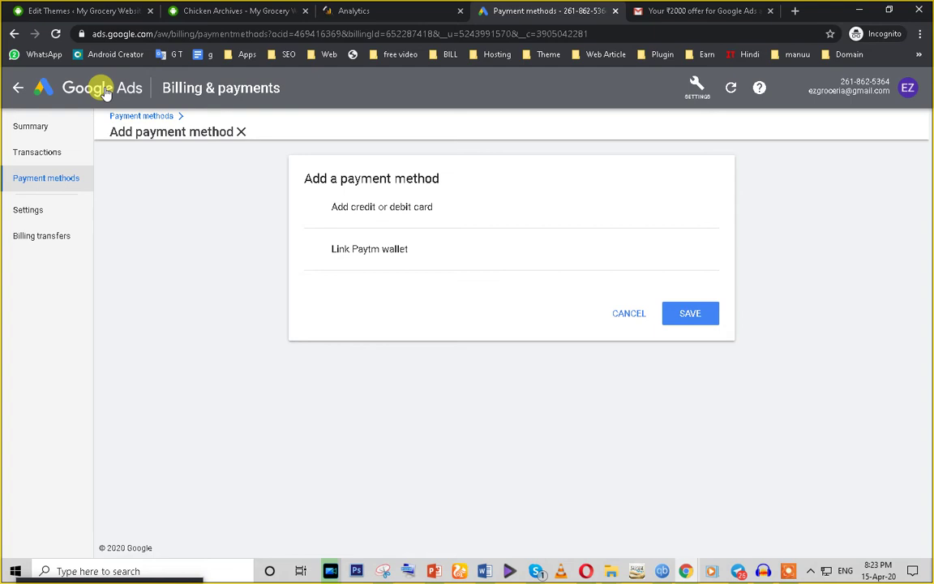
click(18, 89)
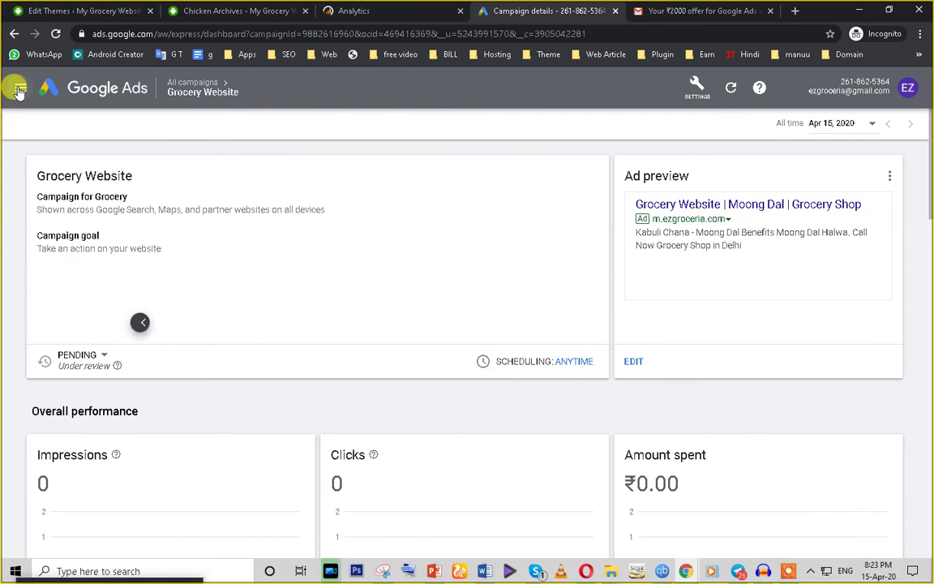
Step: Open the All campaigns overview from the campaigns menu
click(19, 89)
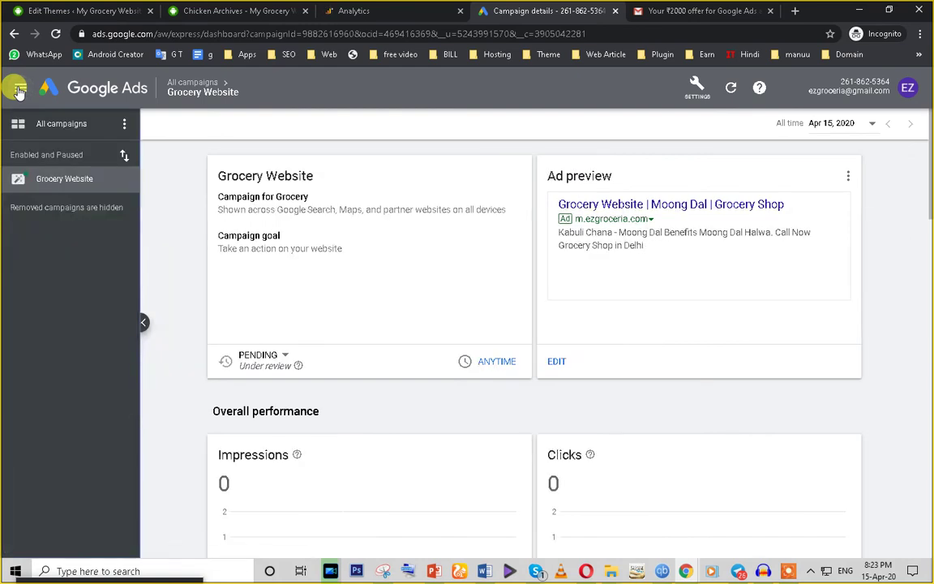
click(60, 125)
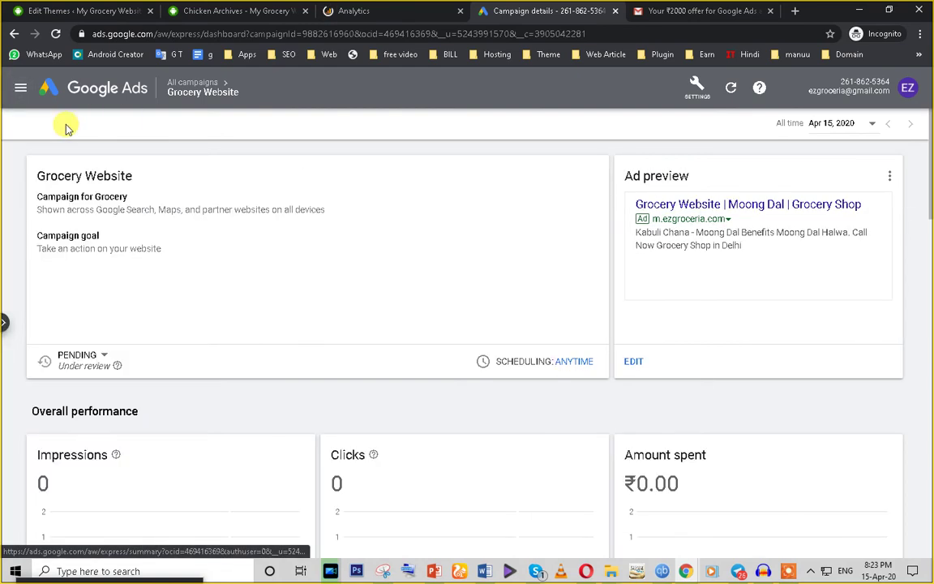
click(20, 88)
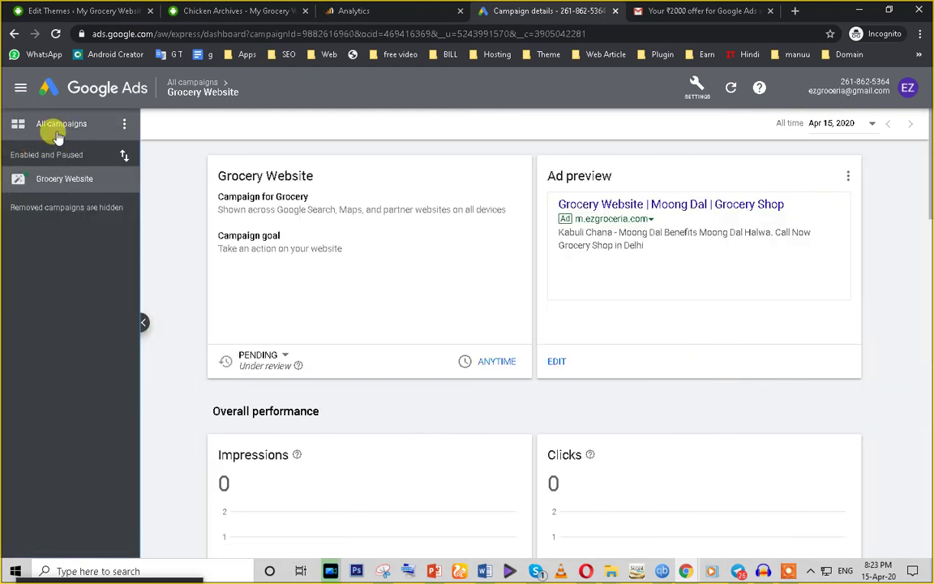
click(61, 126)
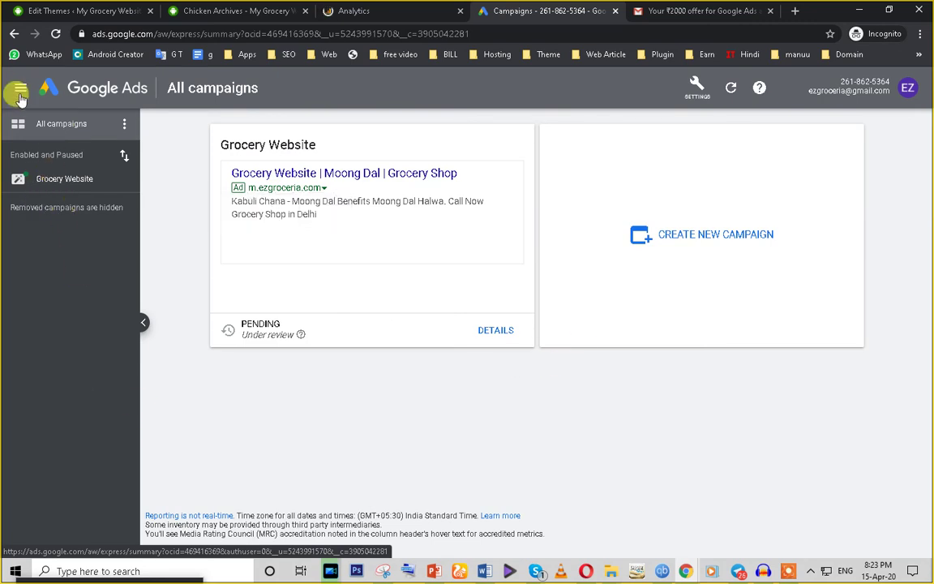
click(20, 89)
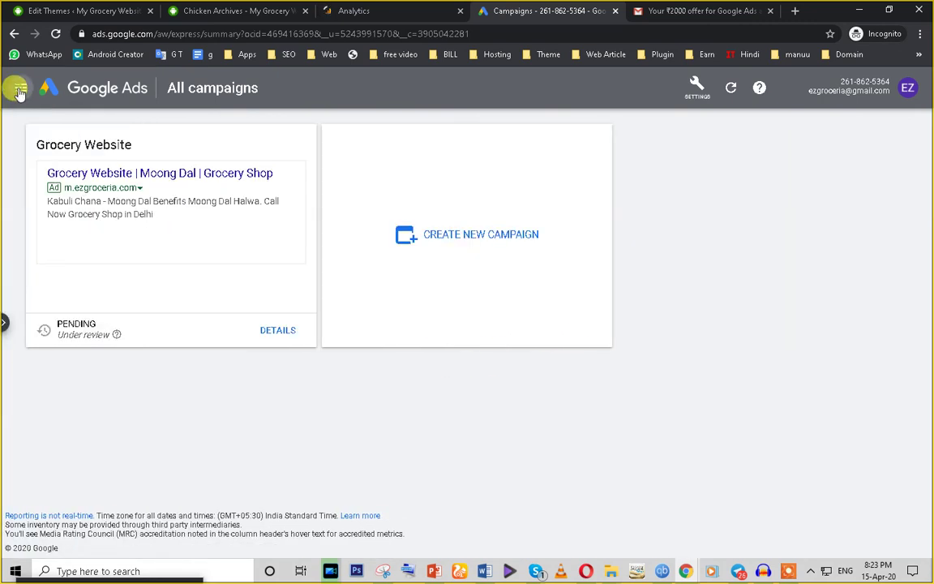
click(20, 89)
Step: Create a new campaign, settle on an advertising goal among website sales and store visits, and continue
click(697, 237)
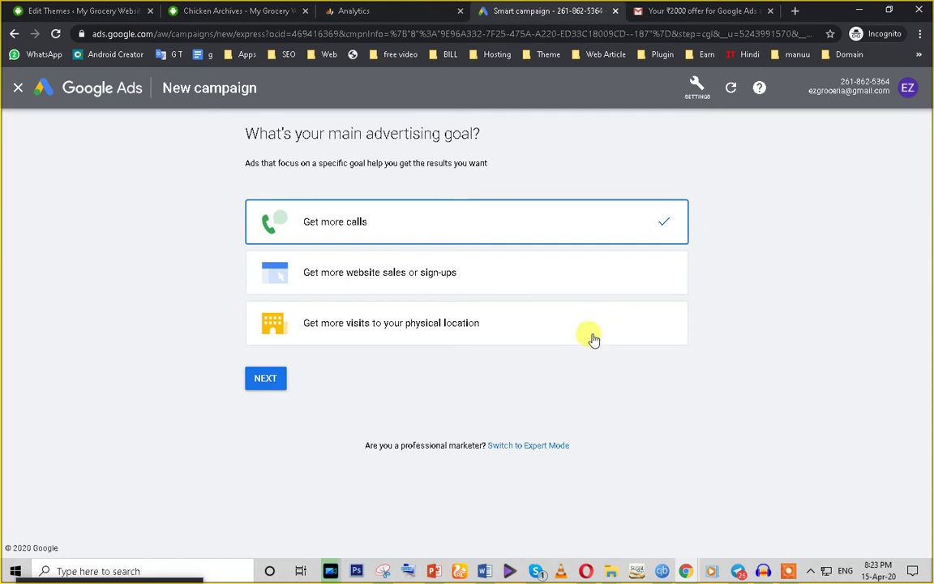
click(438, 335)
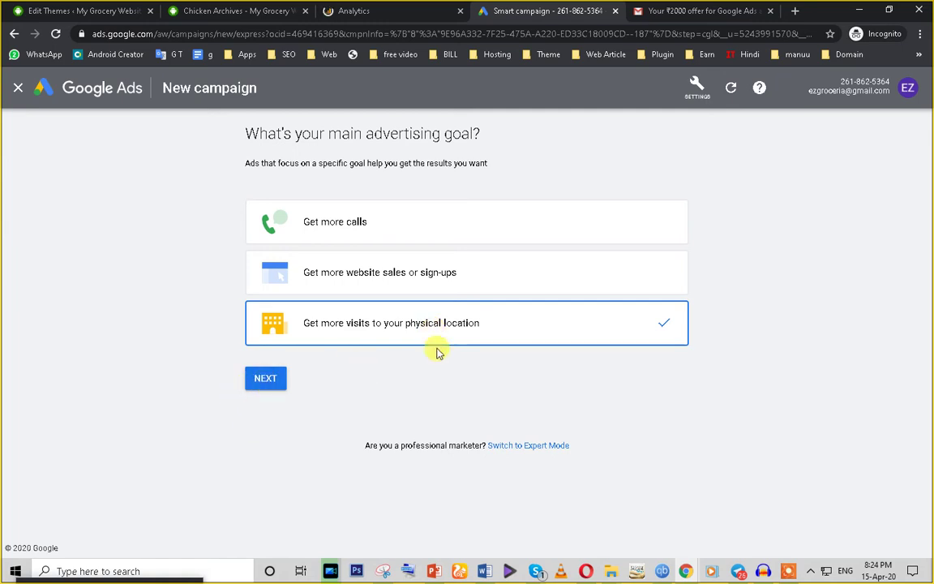
click(280, 273)
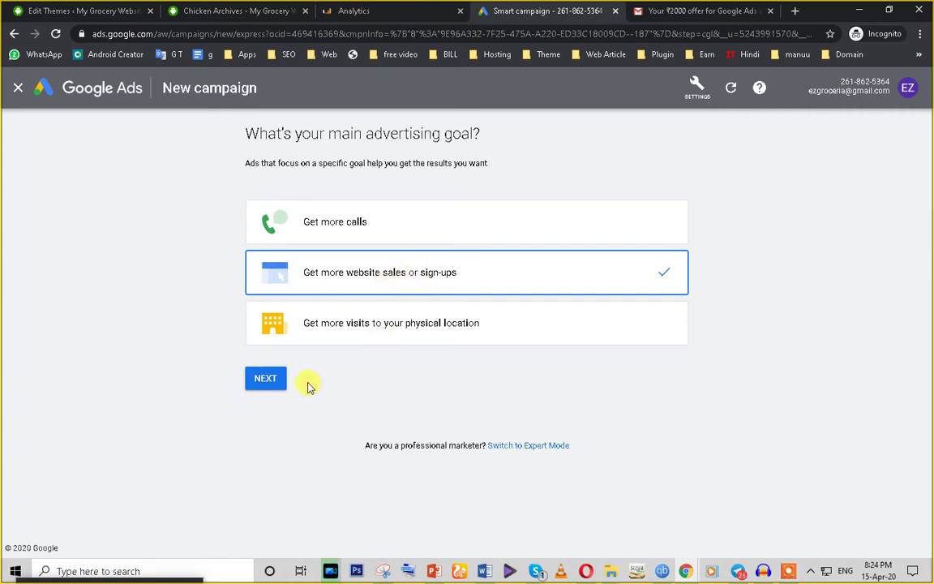
click(258, 334)
click(267, 391)
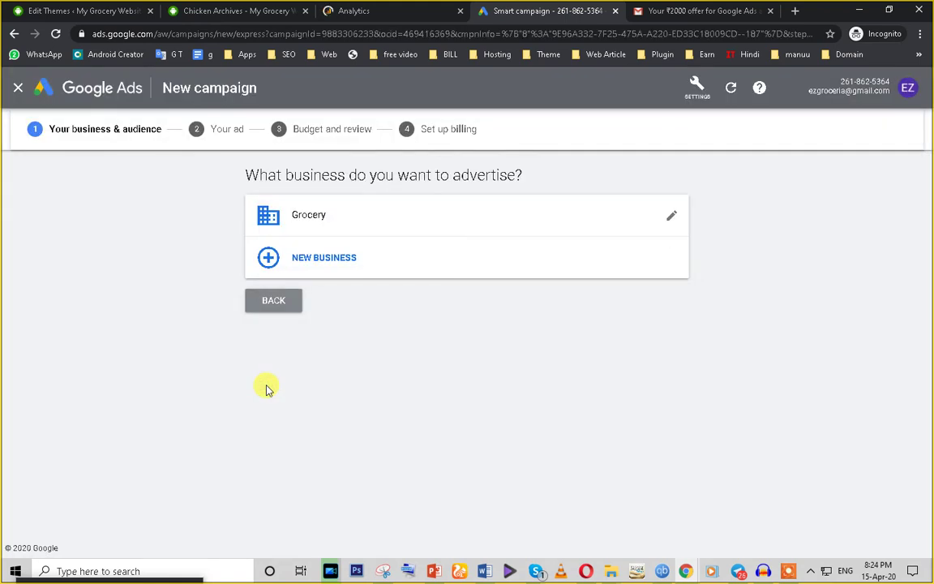
Step: Add a new business named 'test' and paste copied text into its website field
click(323, 256)
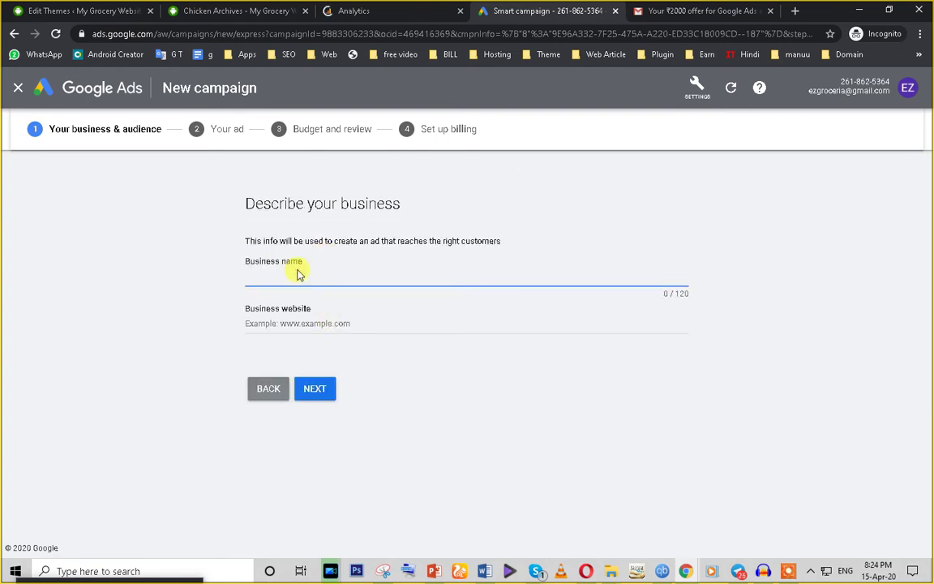
text(test)
click(290, 313)
key(ctrl+v)
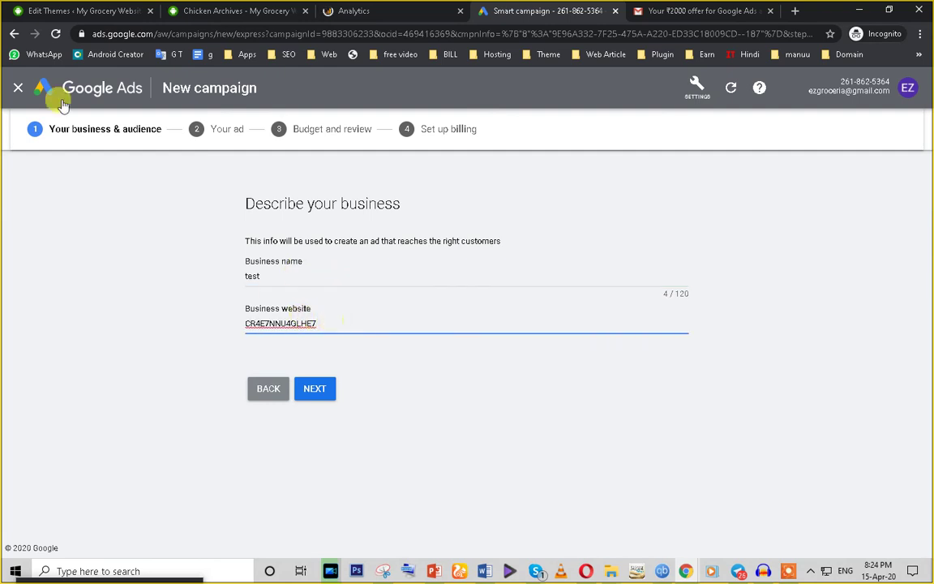
click(187, 10)
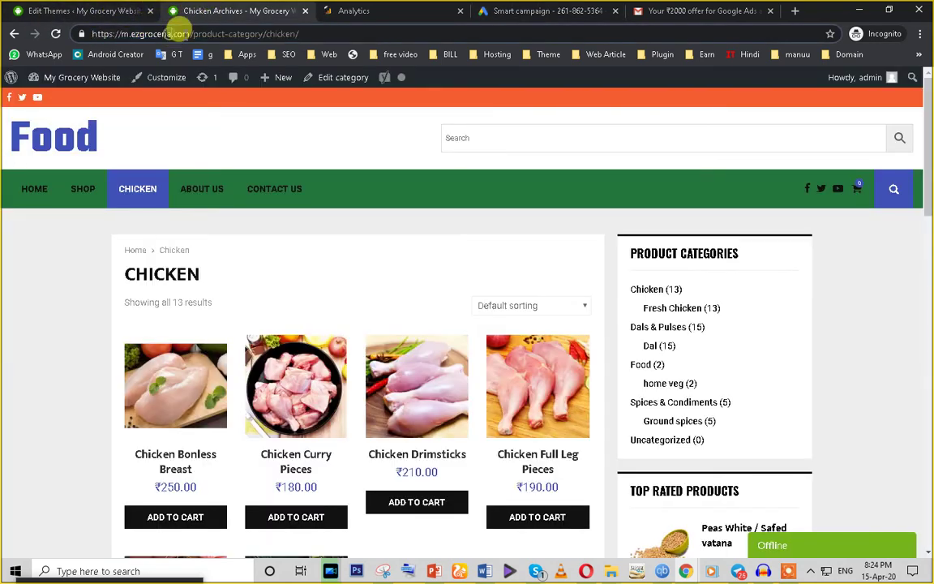
click(385, 9)
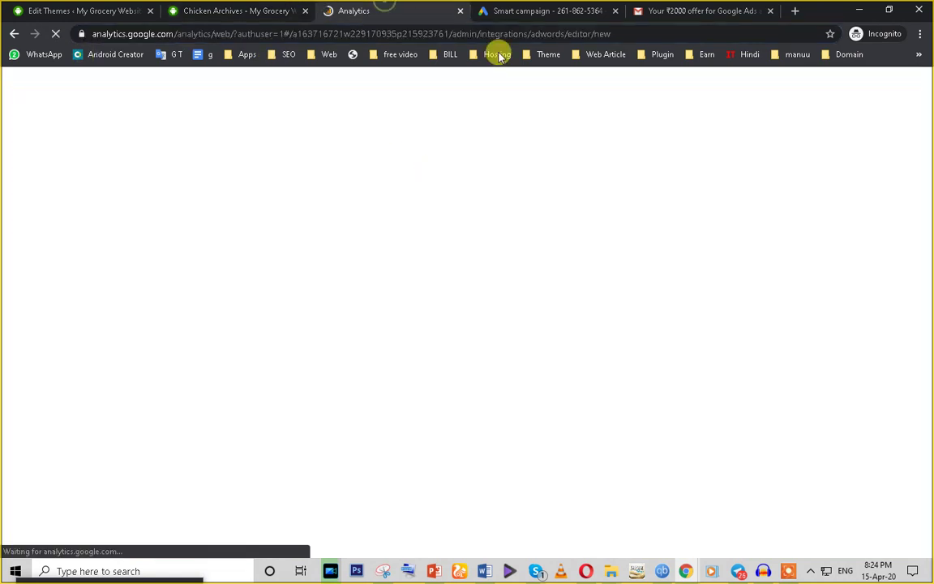
click(542, 11)
triple_click(327, 310)
click(326, 322)
triple_click(326, 322)
key(ctrl+v)
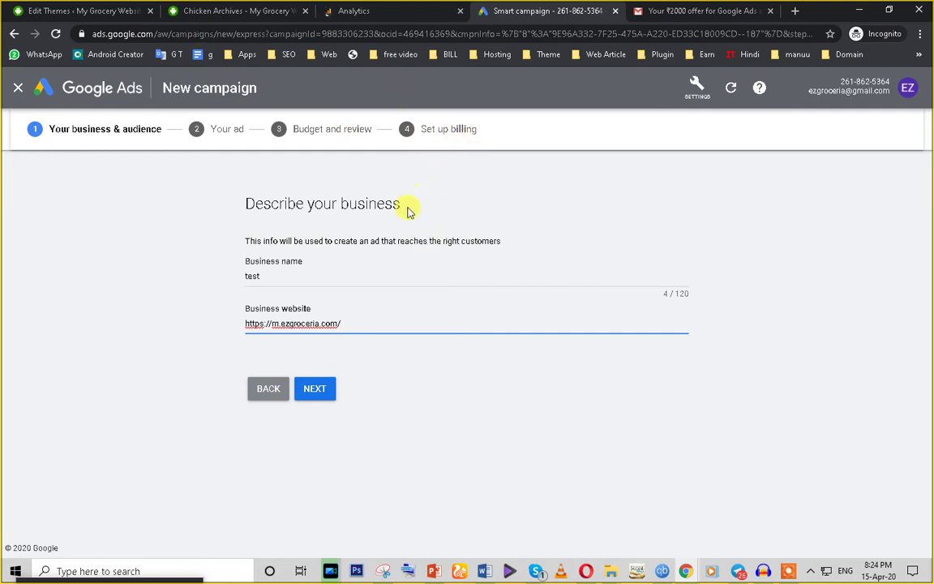
click(268, 389)
click(636, 10)
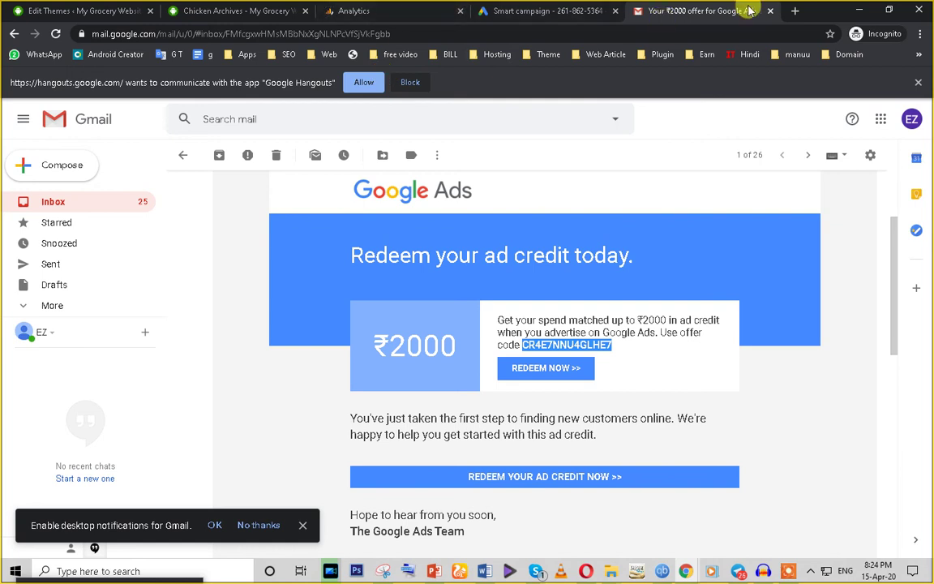
Step: Bring the Capital Technology Online Classes Group call forward with the chats list beside it
click(536, 571)
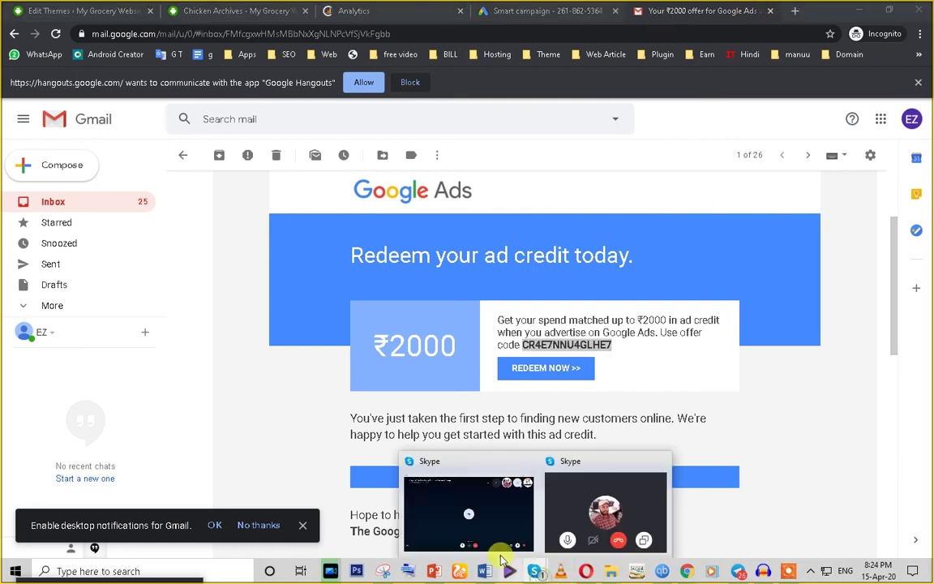
click(475, 537)
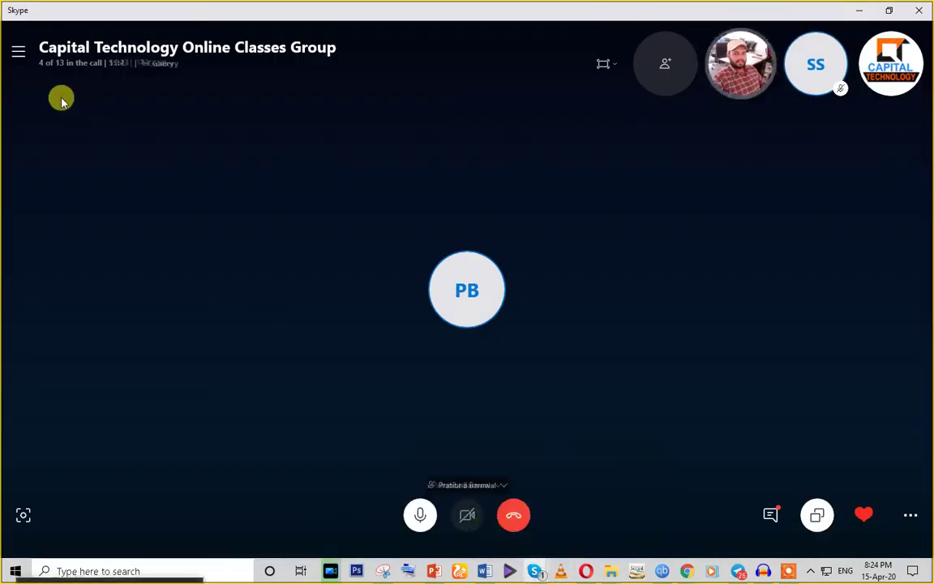
click(20, 54)
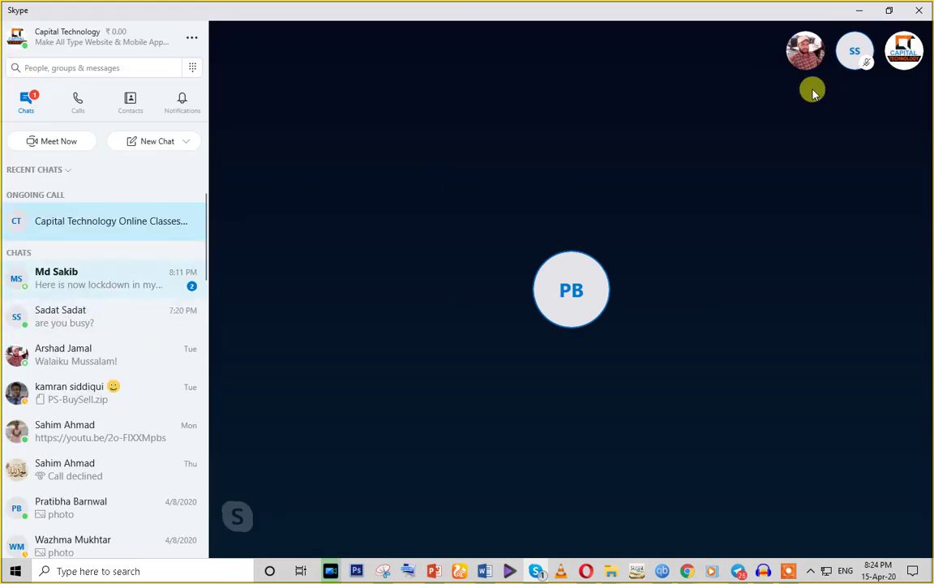
Step: Minimize Skype and load YouTube in a new incognito tab by typing 'you'
click(859, 9)
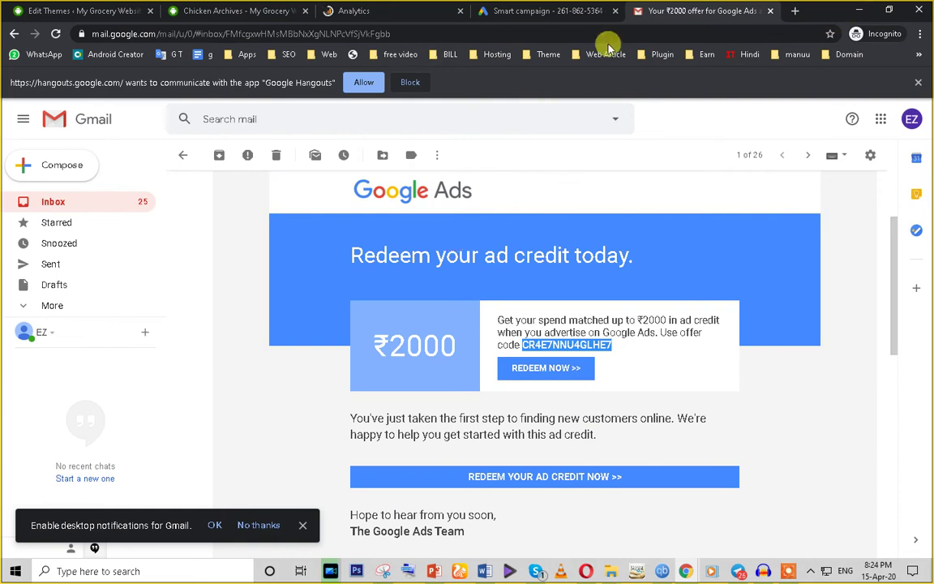
key(ctrl+t)
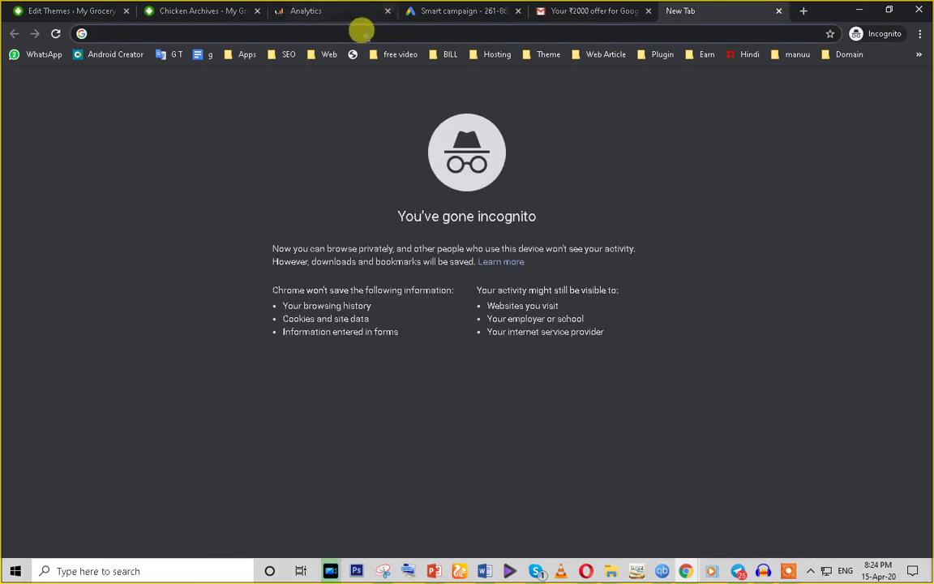
text(y)
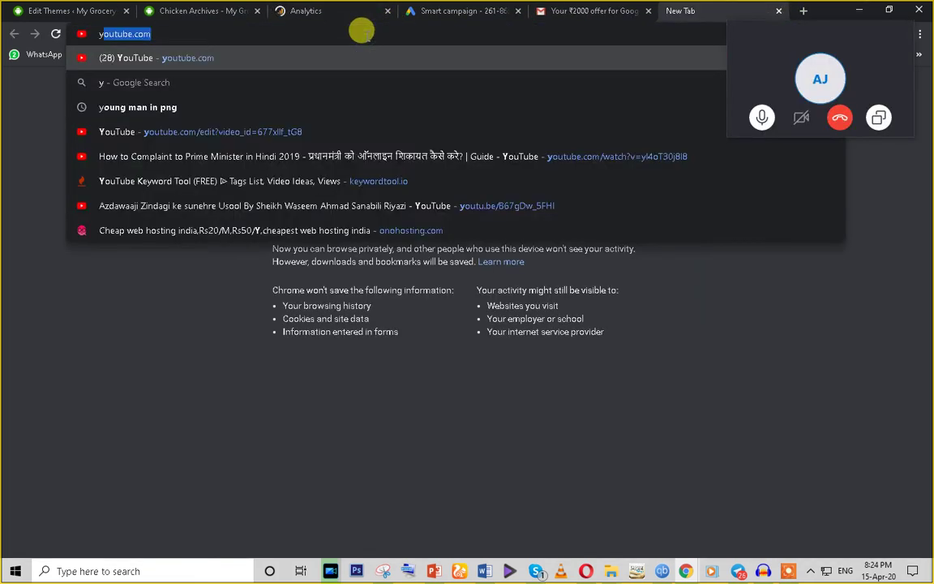
text(ou)
key(Return)
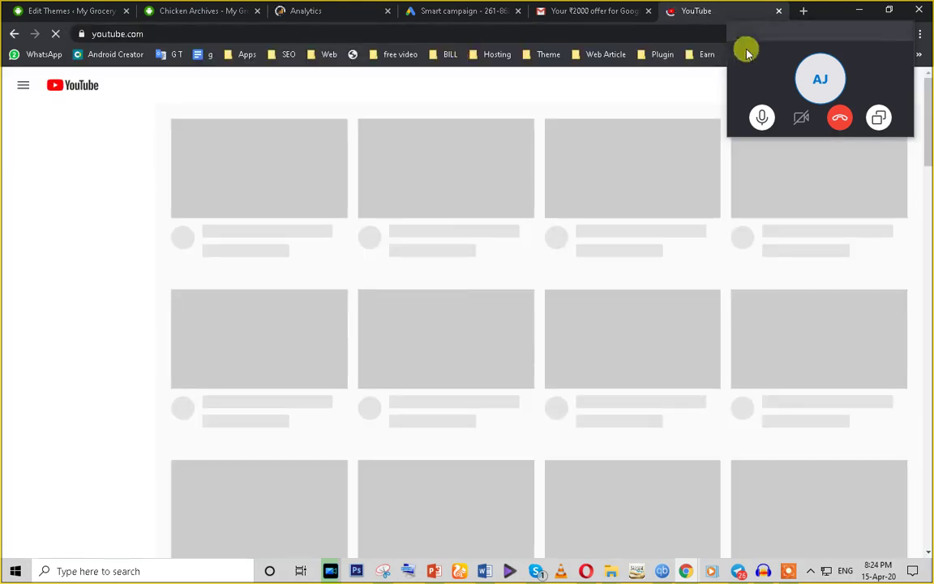
Step: Move the call overlay aside and bring forward the grocery Shop window
drag(788, 40, 730, 143)
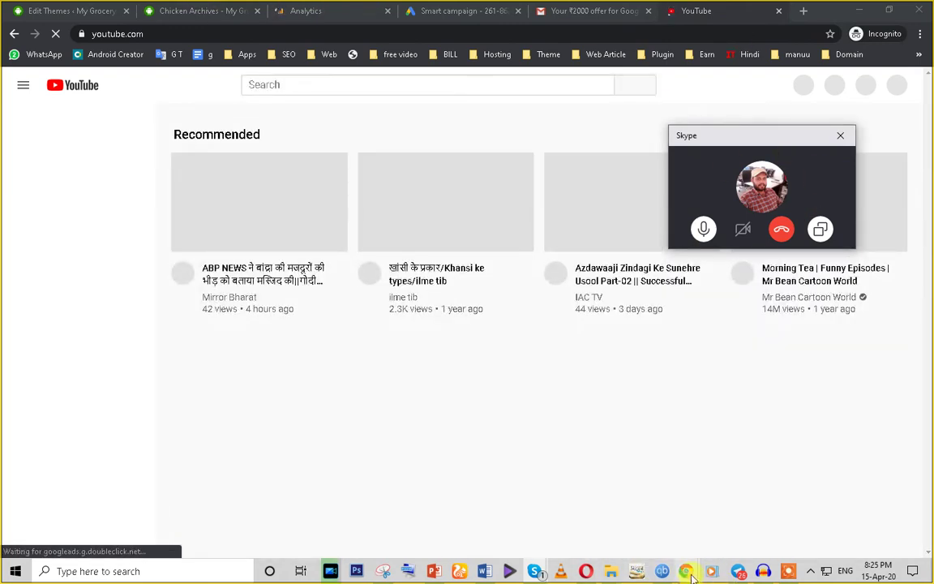
mouse_move(687, 571)
click(630, 546)
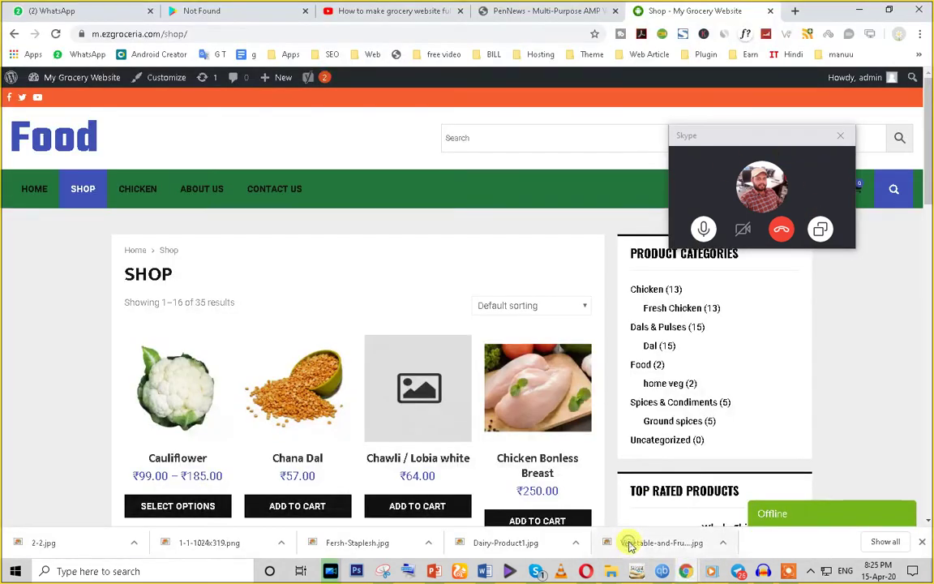
Step: Switch to the grocery website video tab and drag the call window down out of the way
click(377, 10)
drag(730, 132, 2, 261)
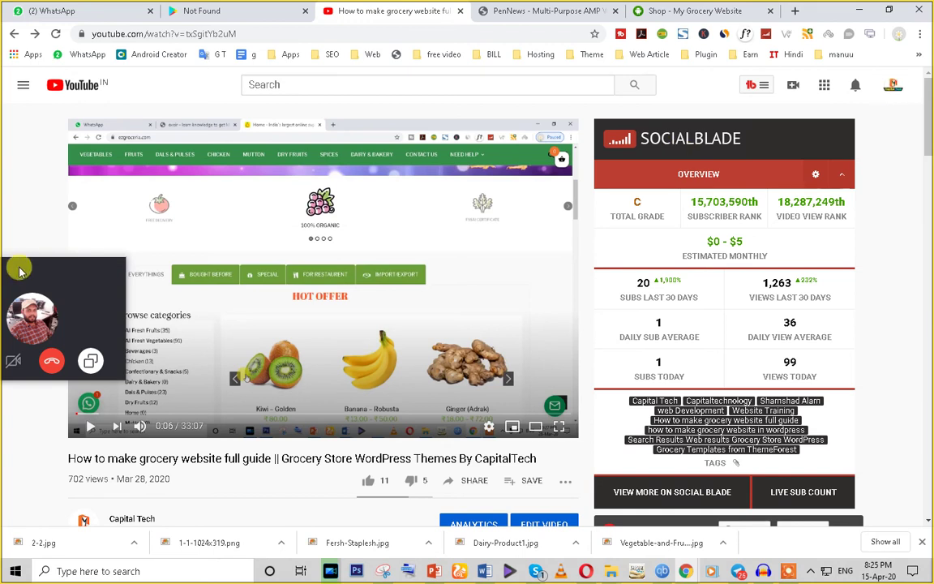
drag(36, 273, 36, 580)
Step: Open the YouTube Studio Channel dashboard from the account menu
click(893, 88)
click(893, 90)
click(894, 91)
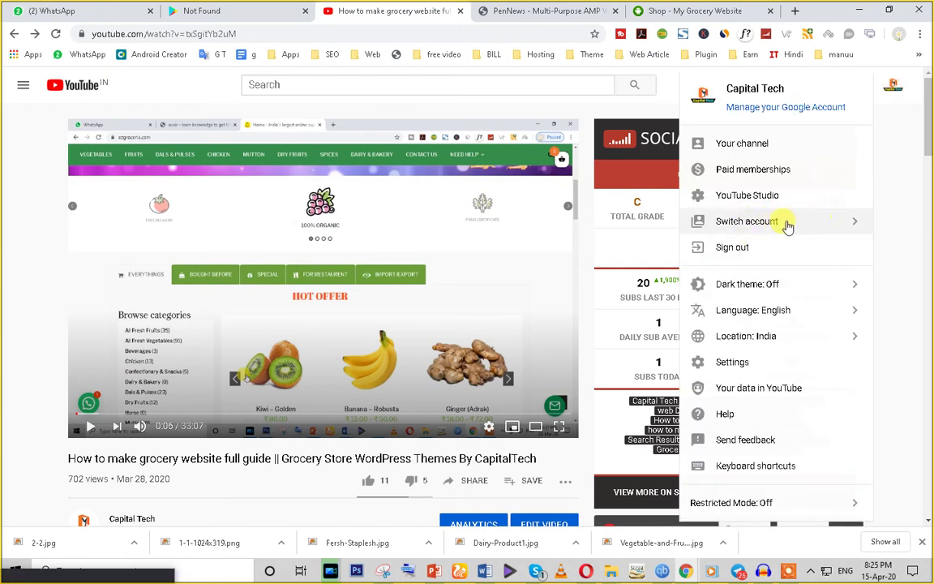
click(746, 197)
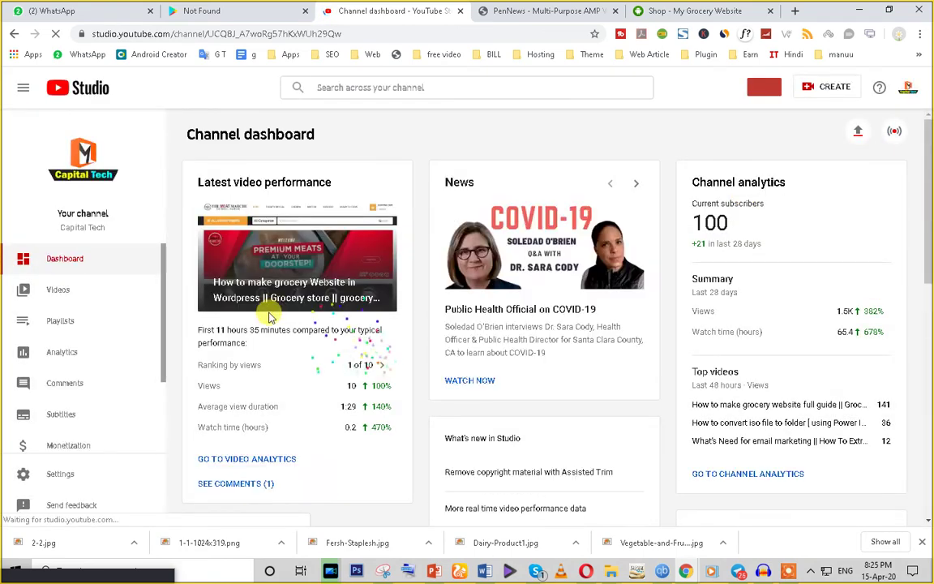
Step: Switch Studio to the IAC TV channel using the avatar's Switch account menu
scroll(402, 246, down, 3)
scroll(765, 172, up, 3)
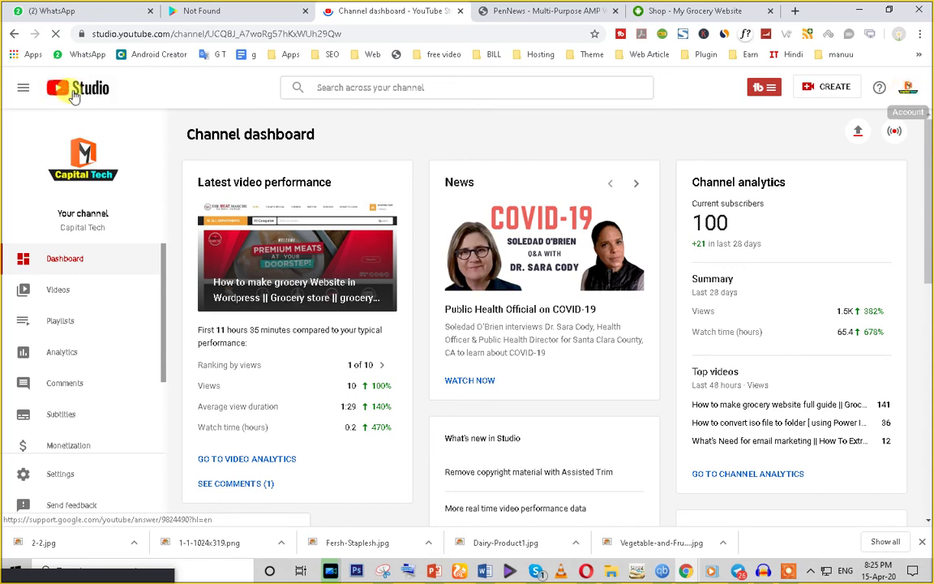
click(908, 88)
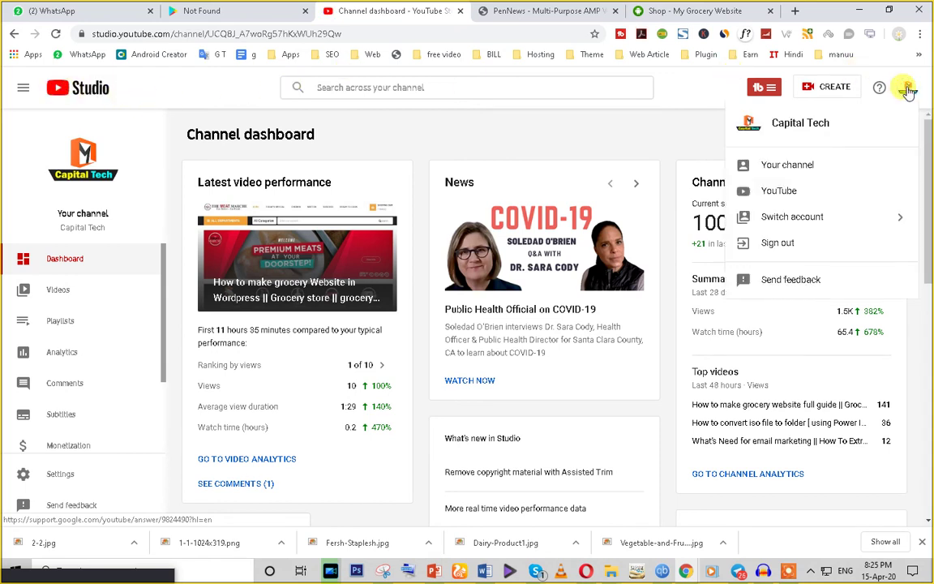
click(851, 219)
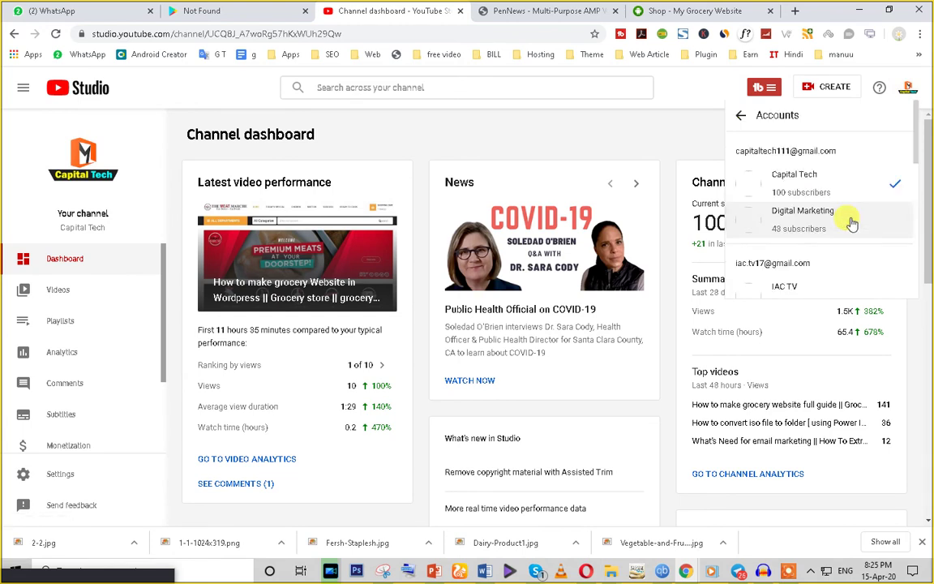
click(785, 277)
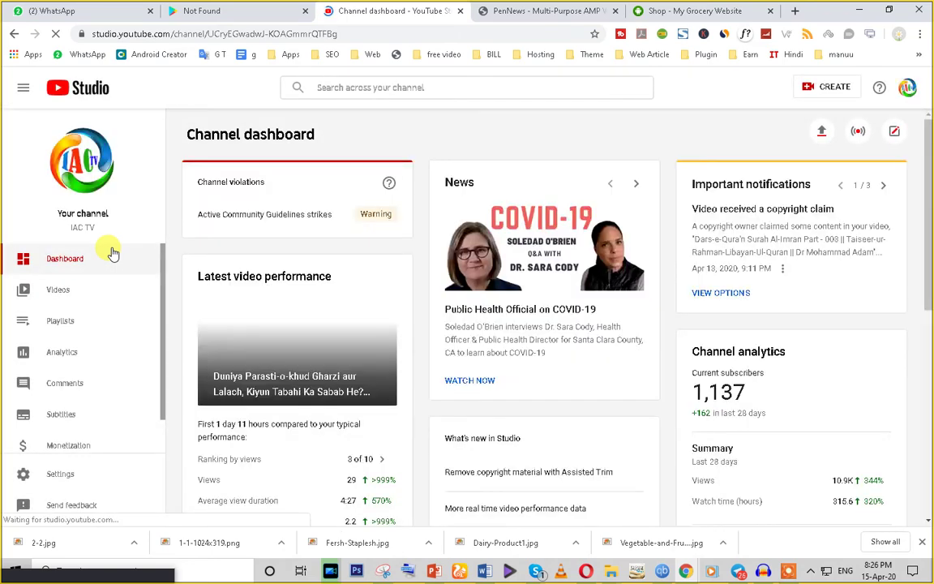
Step: Open IAC TV's uploaded videos and tick the 2 Aham Niyatein Kiya He? video
click(71, 297)
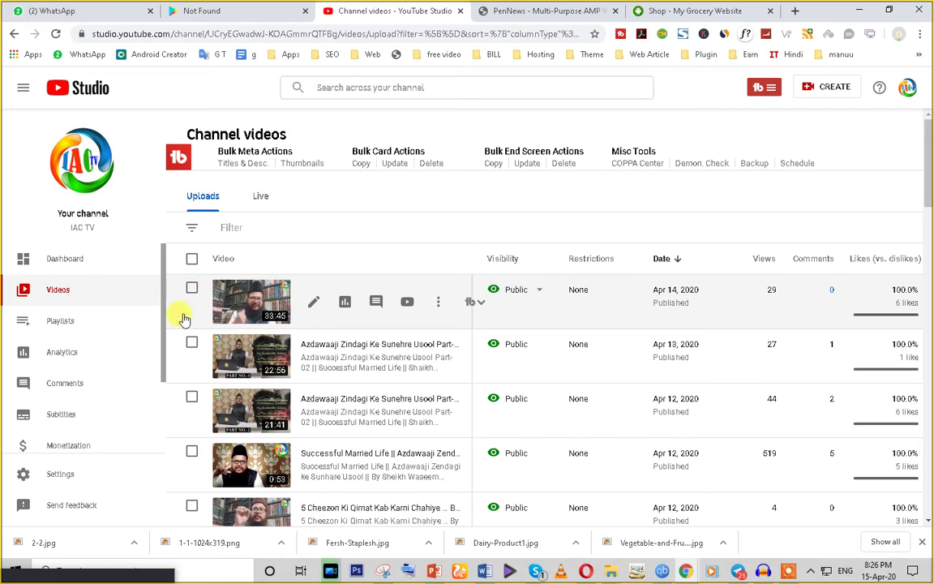
scroll(177, 451, down, 6)
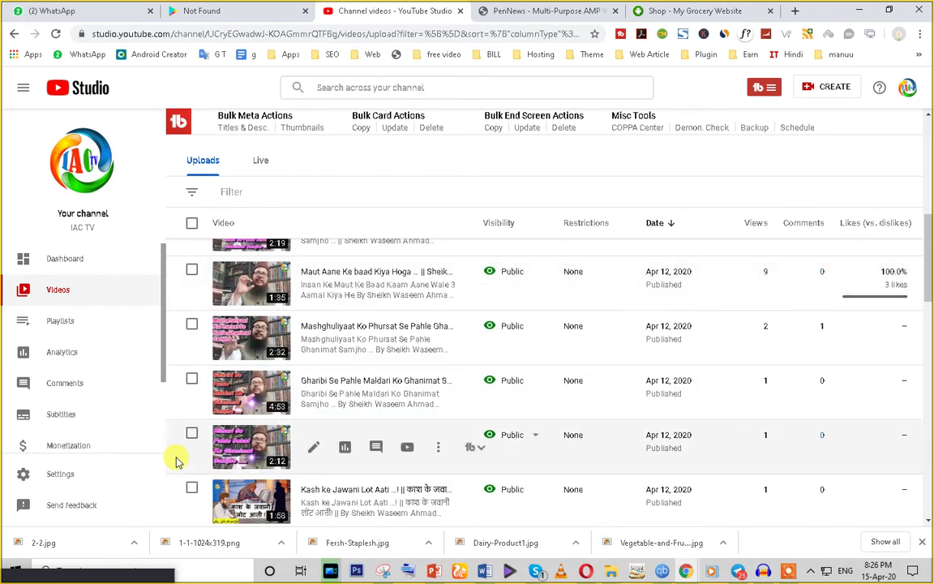
scroll(191, 460, down, 3)
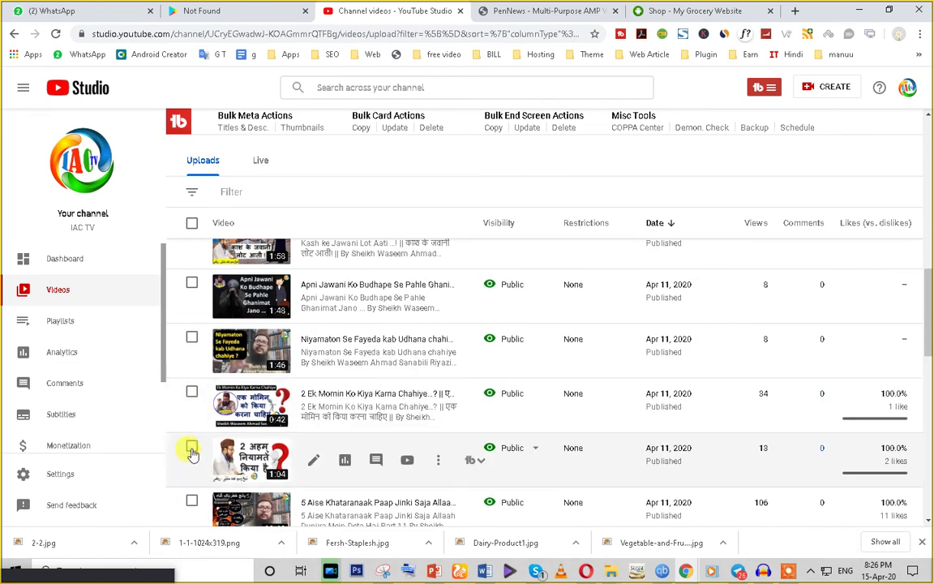
click(193, 451)
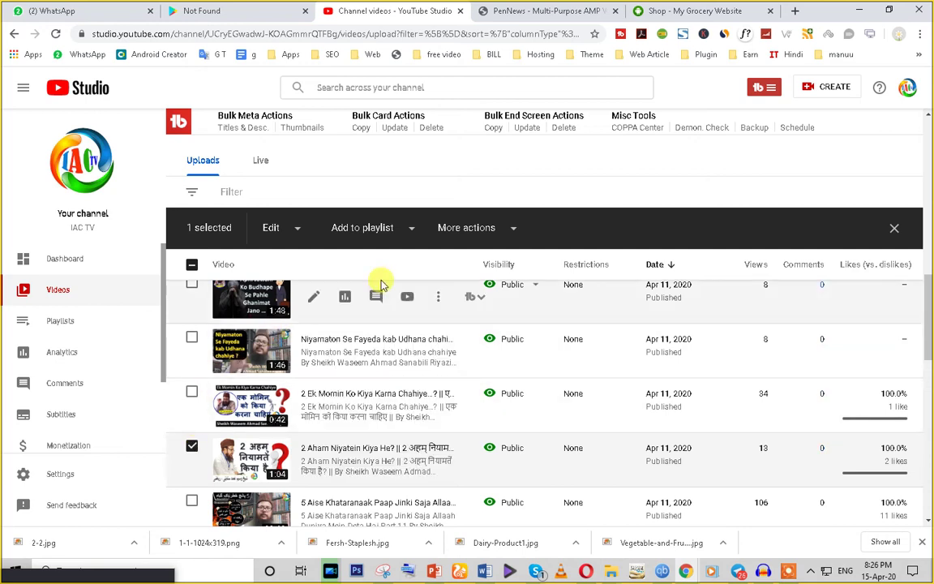
Step: Look over the extra actions and bulk Edit fields for the selected video, then close them
click(512, 231)
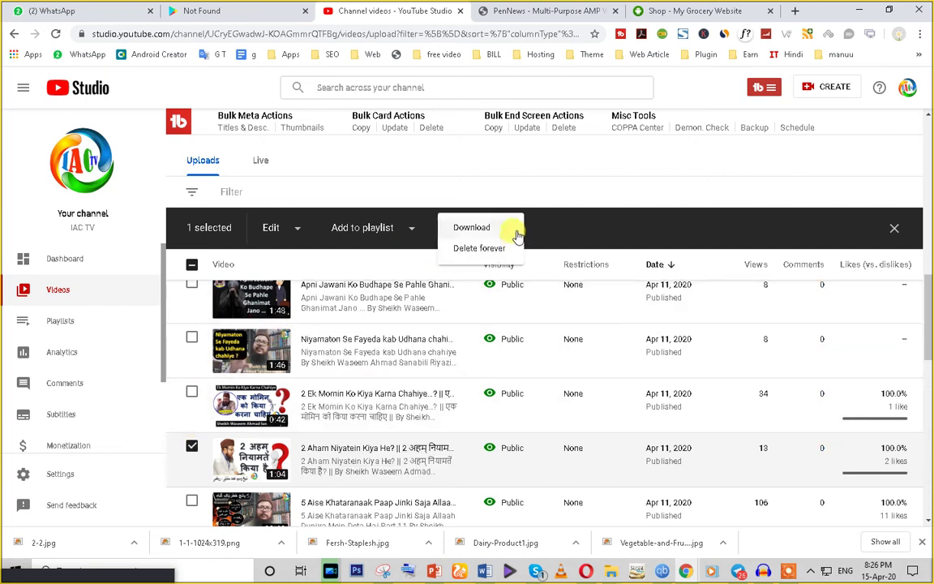
click(294, 231)
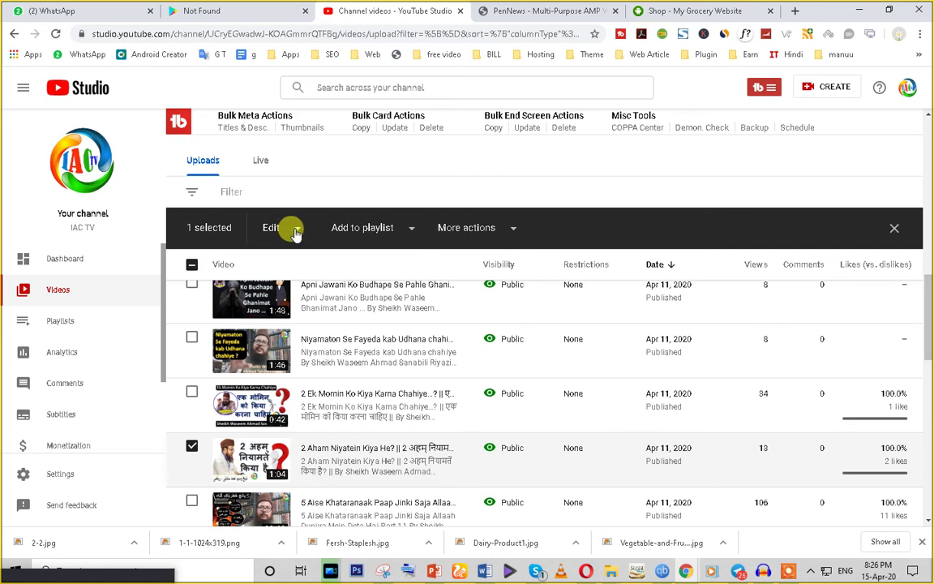
click(297, 231)
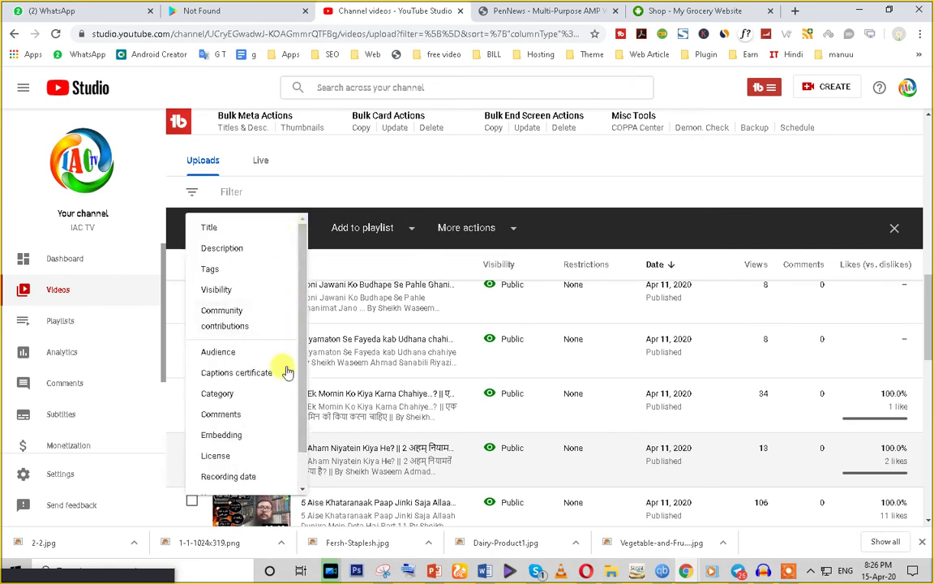
scroll(256, 477, down, 1)
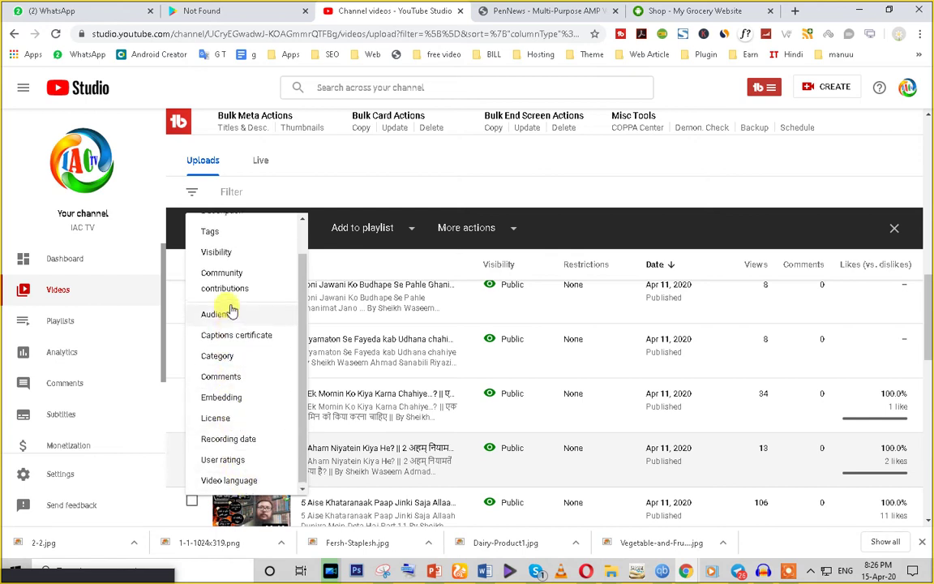
scroll(230, 308, up, 1)
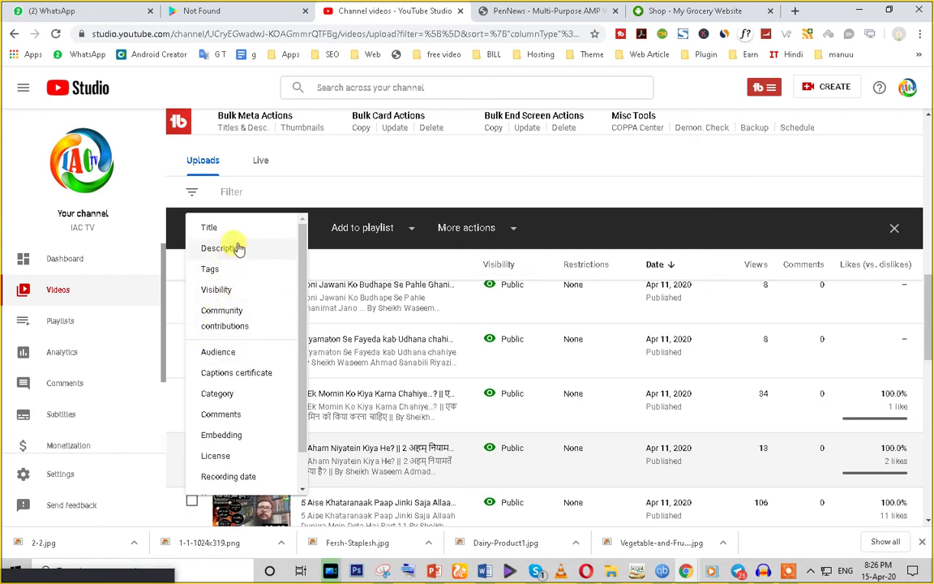
scroll(253, 357, down, 1)
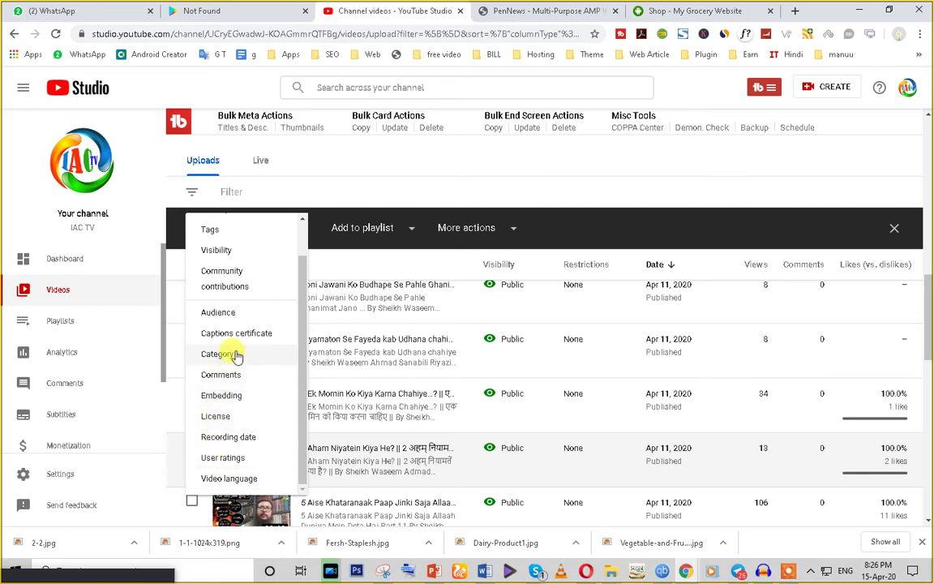
scroll(217, 292, up, 1)
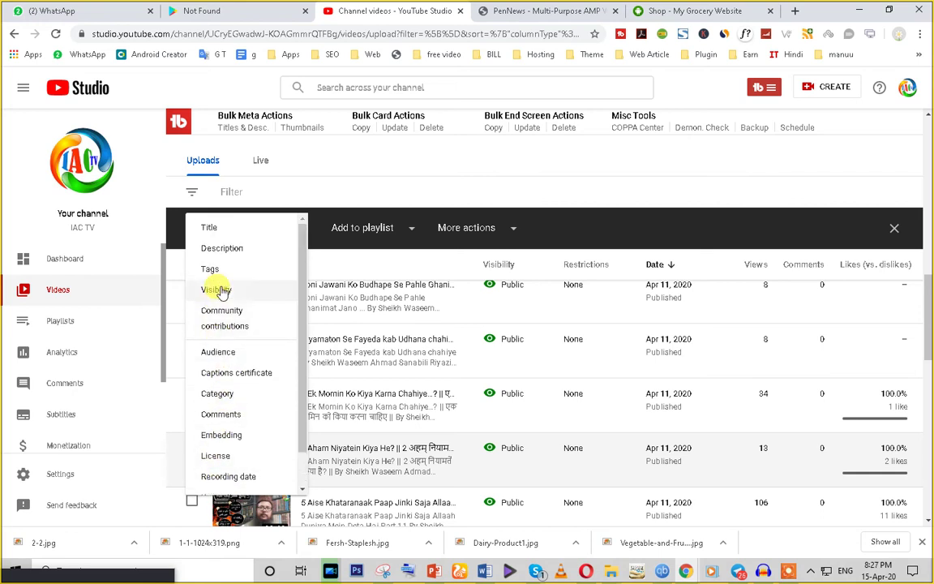
scroll(217, 325, down, 1)
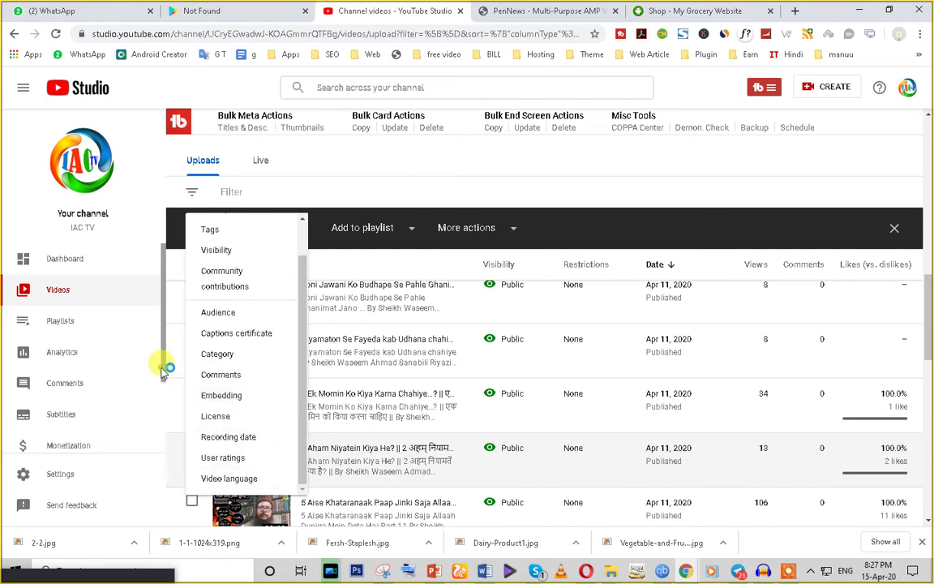
click(408, 171)
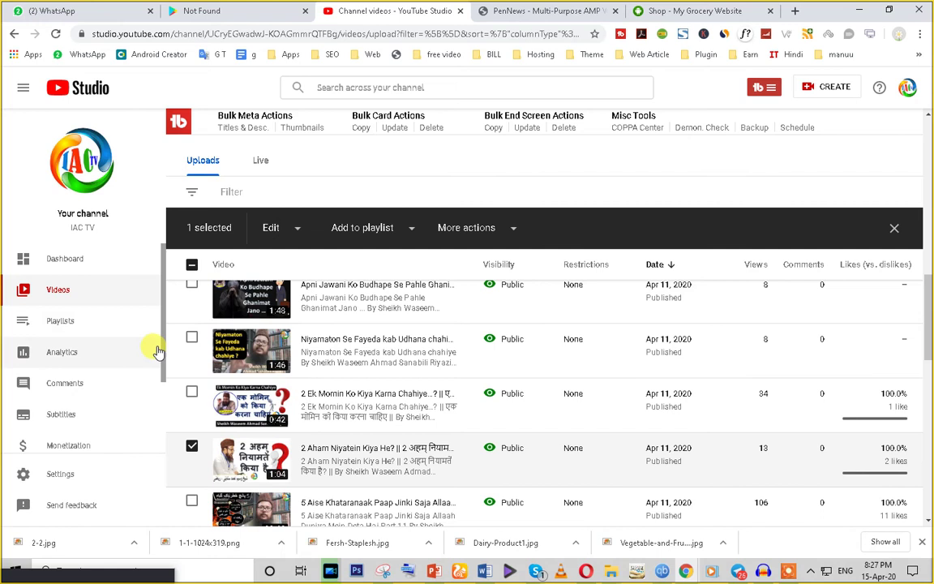
Step: Scroll the uploads list back to the top, headed by the Apr 14, 2020 upload
scroll(158, 378, down, 2)
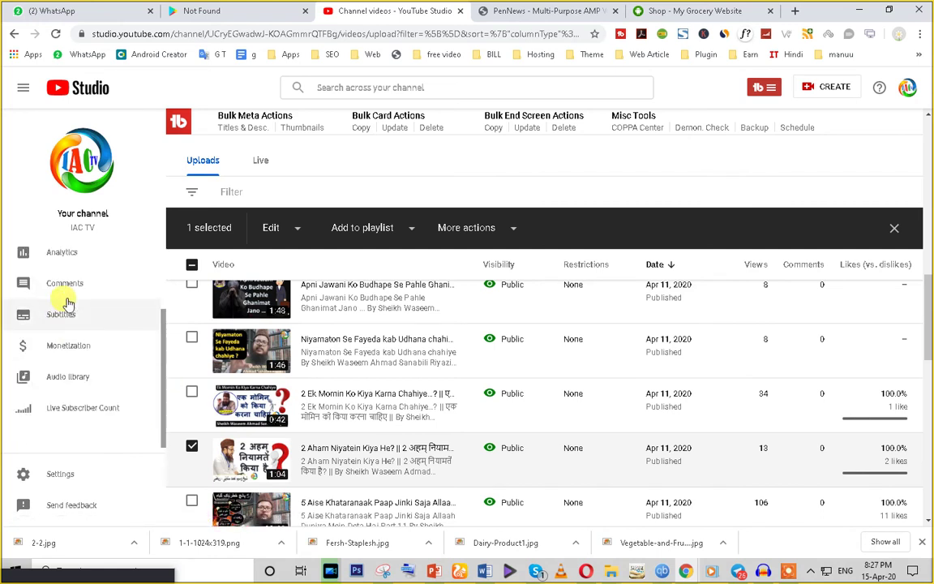
scroll(83, 293, up, 2)
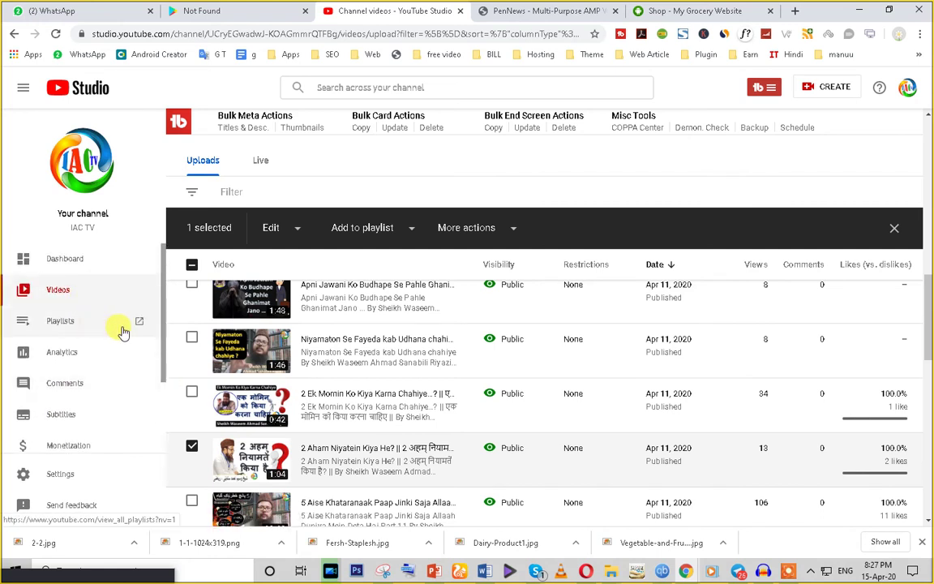
scroll(69, 386, down, 3)
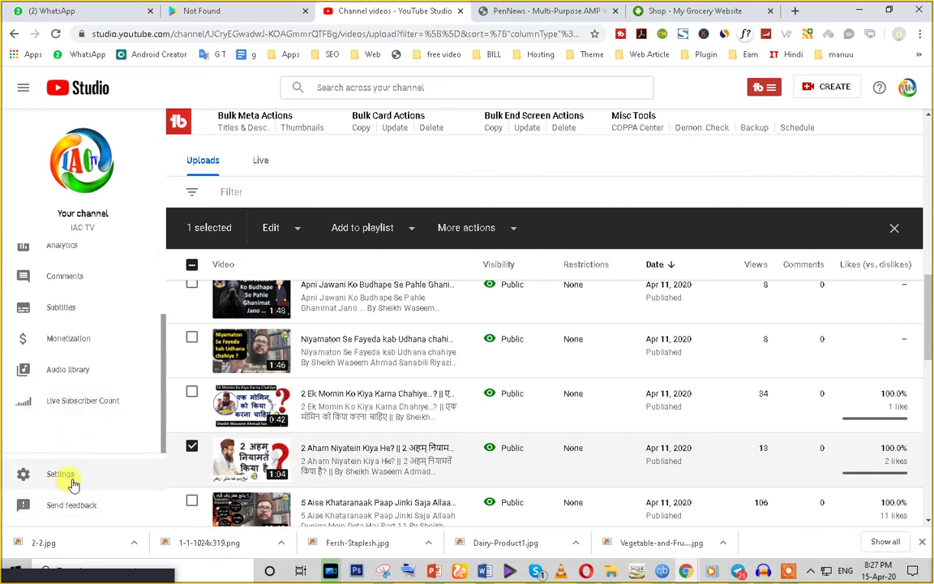
scroll(309, 323, up, 5)
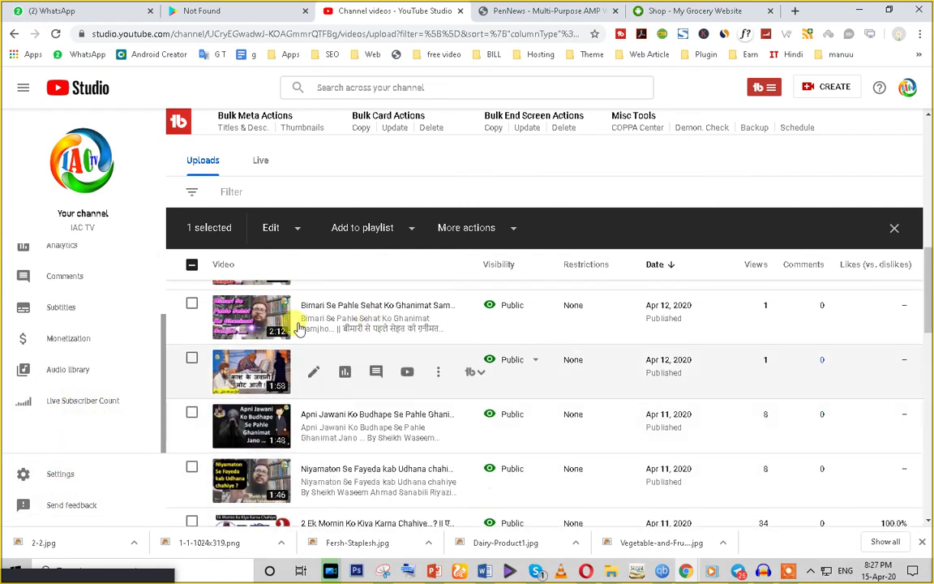
scroll(309, 323, up, 5)
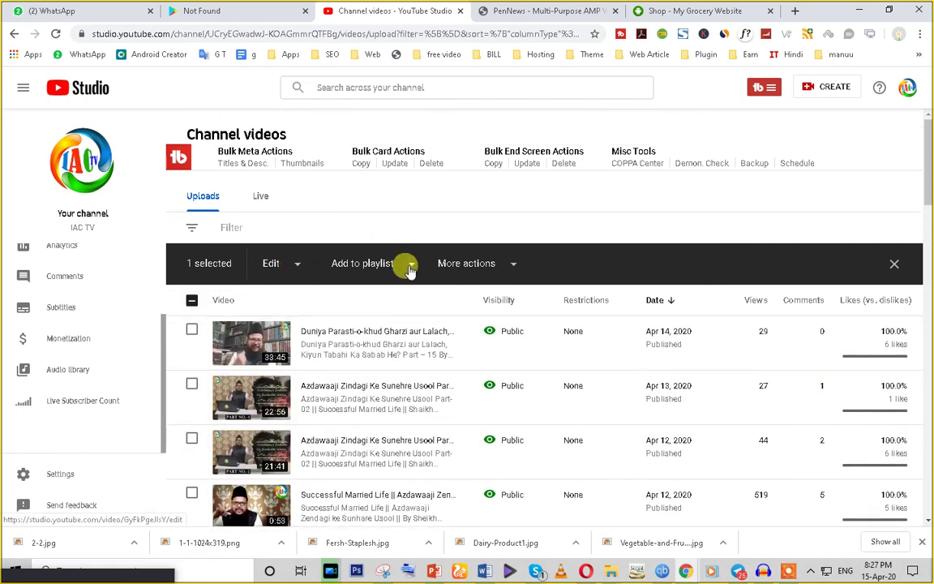
Step: Check the Add to playlist options, then open the Apr 14, 2020 upload's details page
click(409, 270)
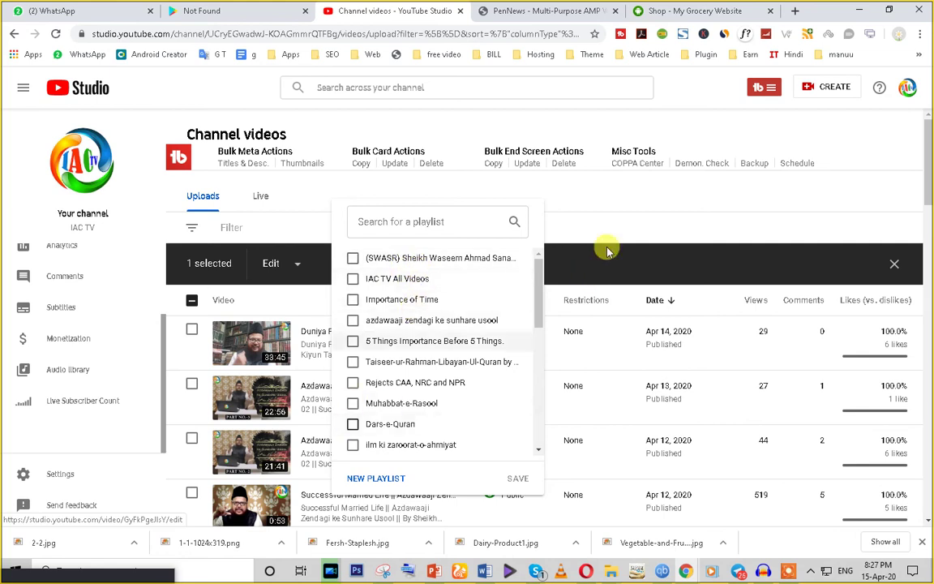
click(593, 214)
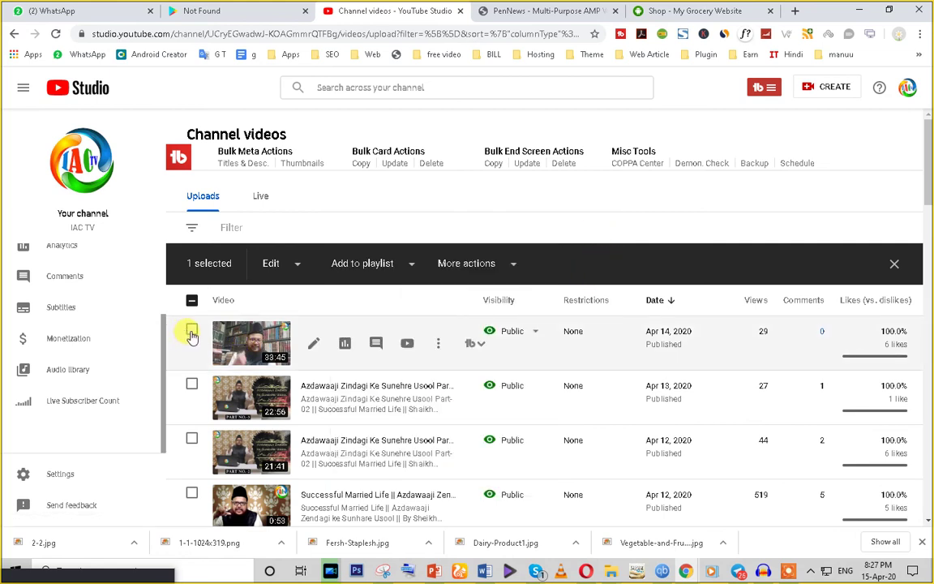
click(312, 348)
Step: Load the classic YouTube edit page from the manuu bookmarks folder in another tab
click(487, 11)
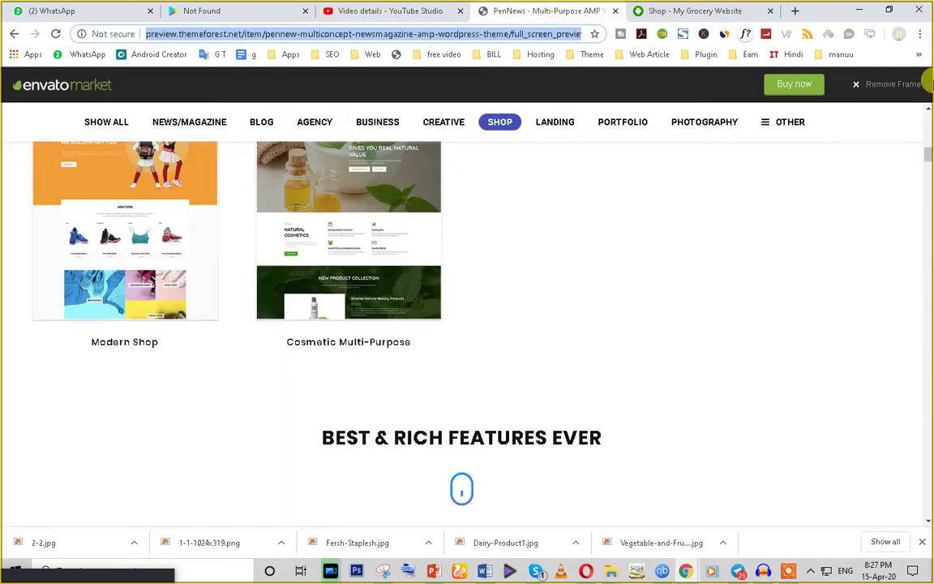
click(841, 55)
click(693, 282)
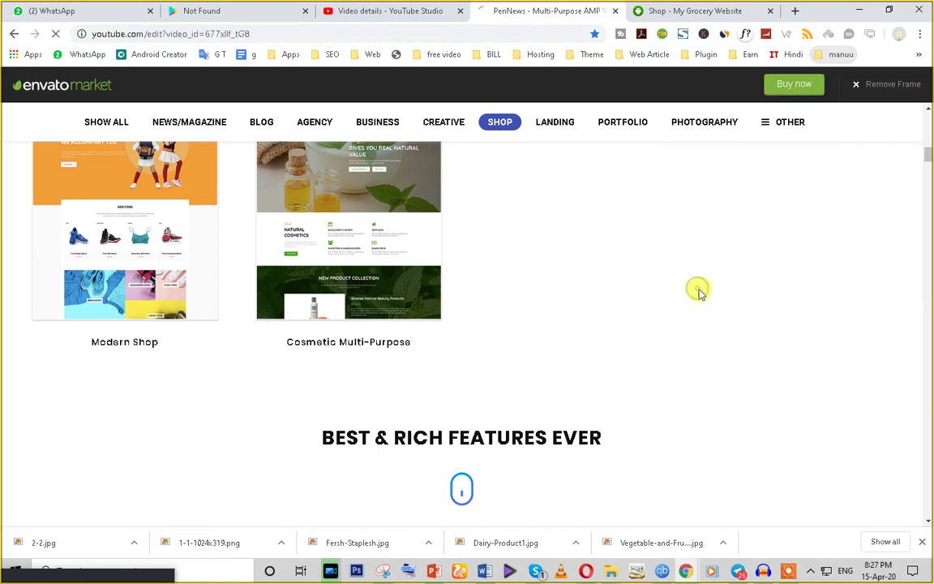
click(384, 8)
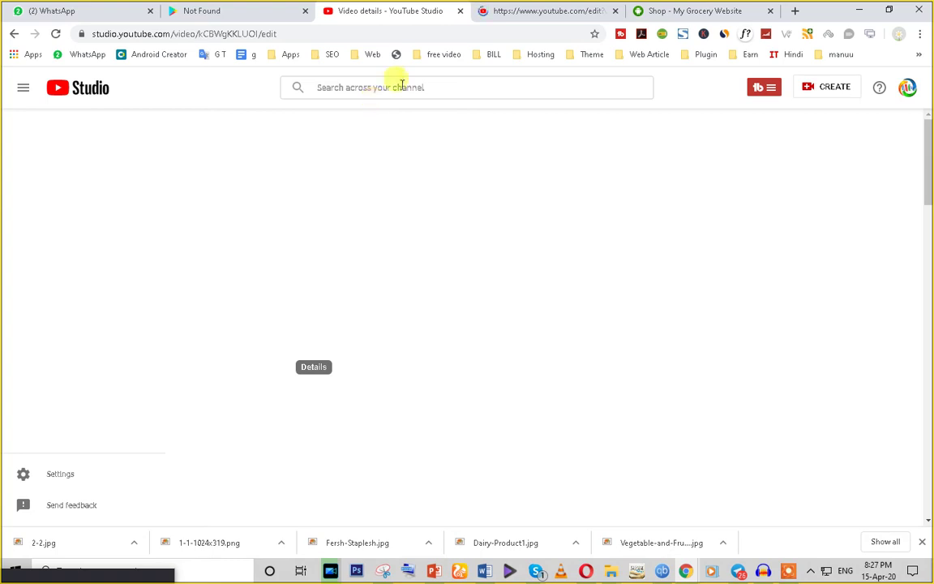
click(511, 10)
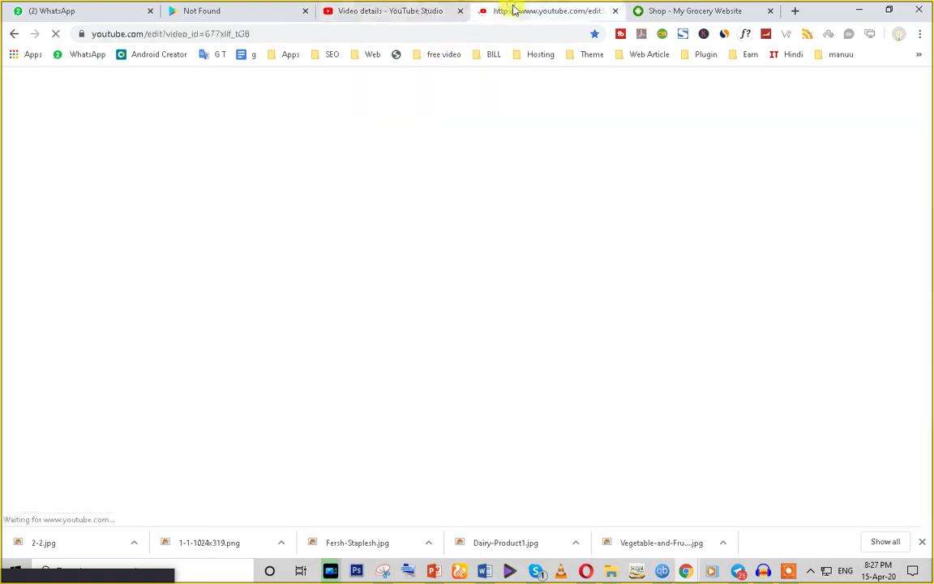
click(354, 35)
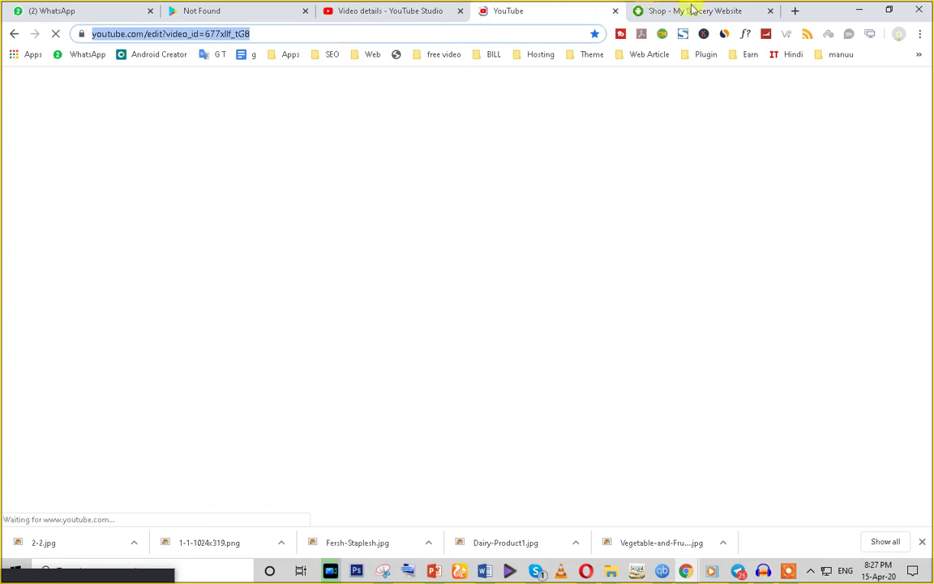
click(693, 10)
click(469, 37)
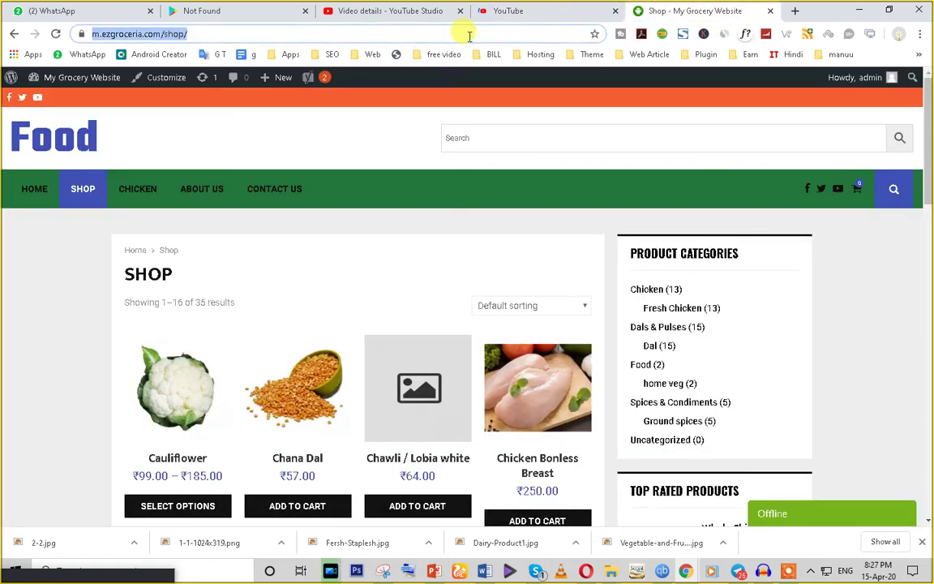
Step: Search Google for 'google adwords' from the Shop tab's address bar
text(g)
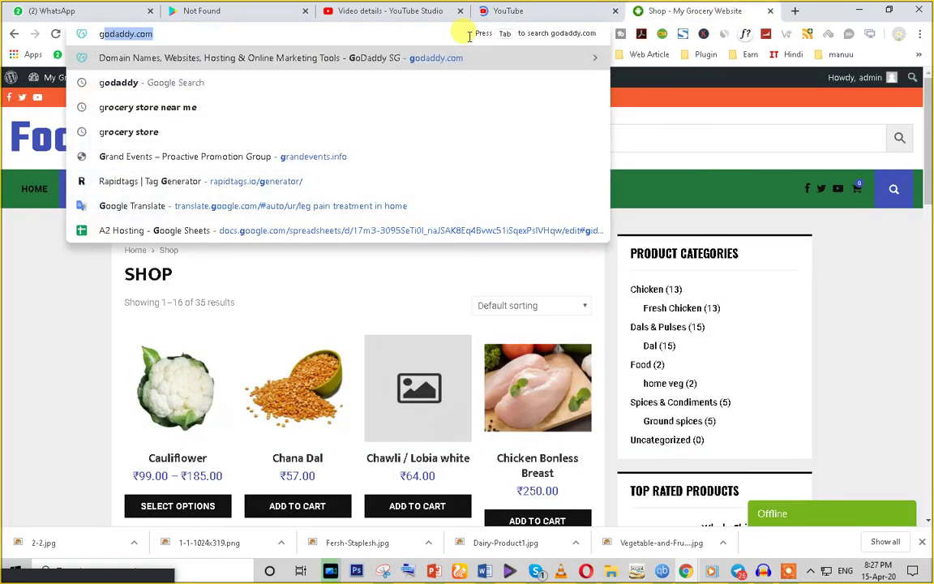
text(oogle)
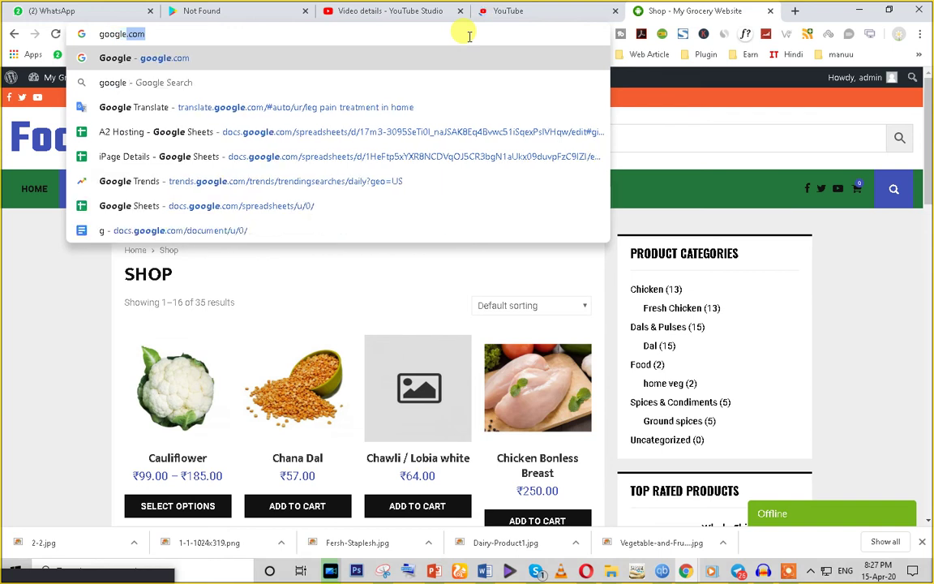
text( adword)
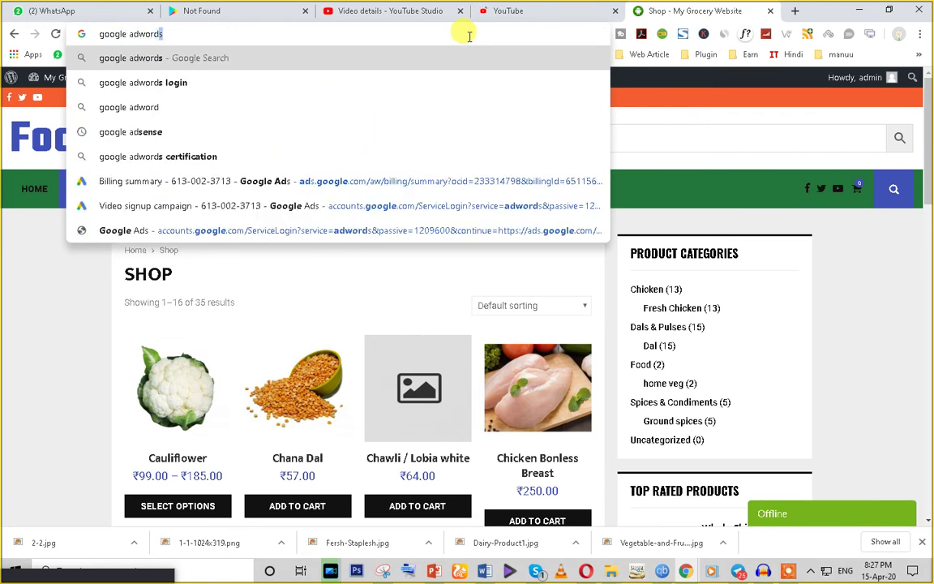
key(Return)
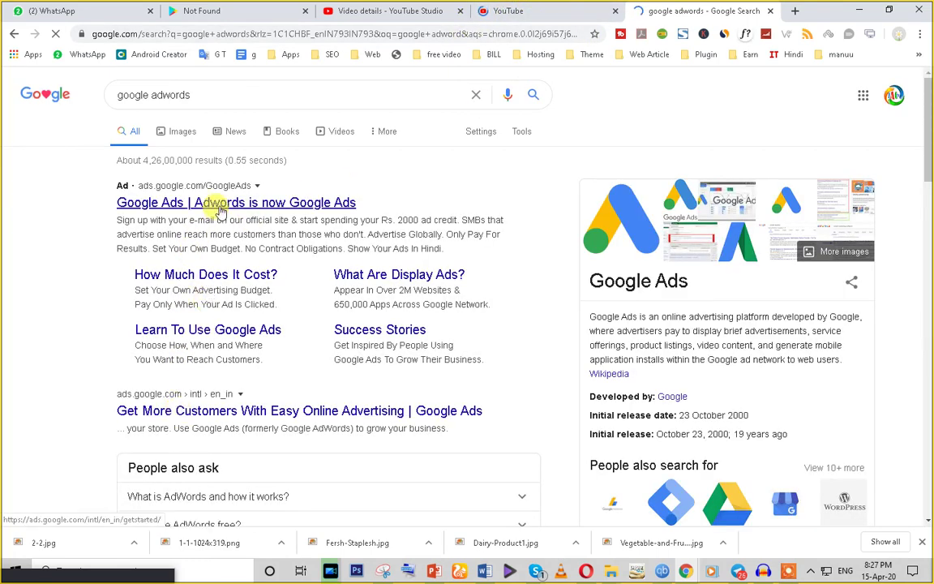
Step: Glance at the google adwords results, then open Video Manager's list of 430 channel videos
click(534, 11)
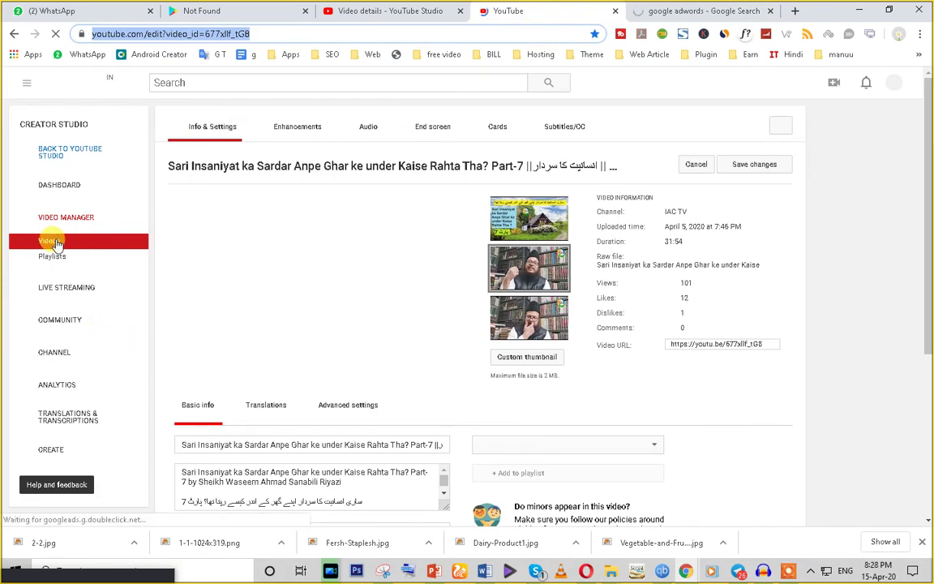
click(666, 10)
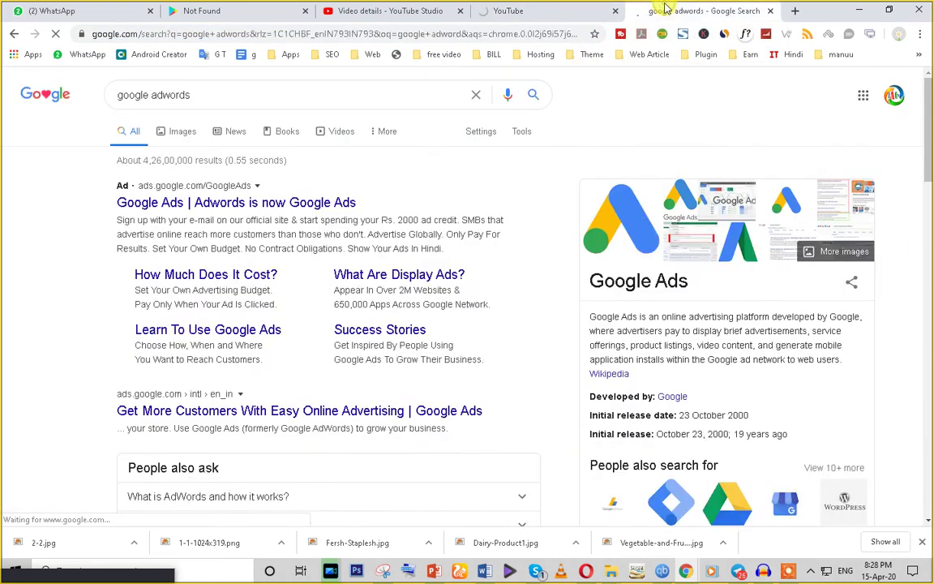
click(522, 11)
click(48, 241)
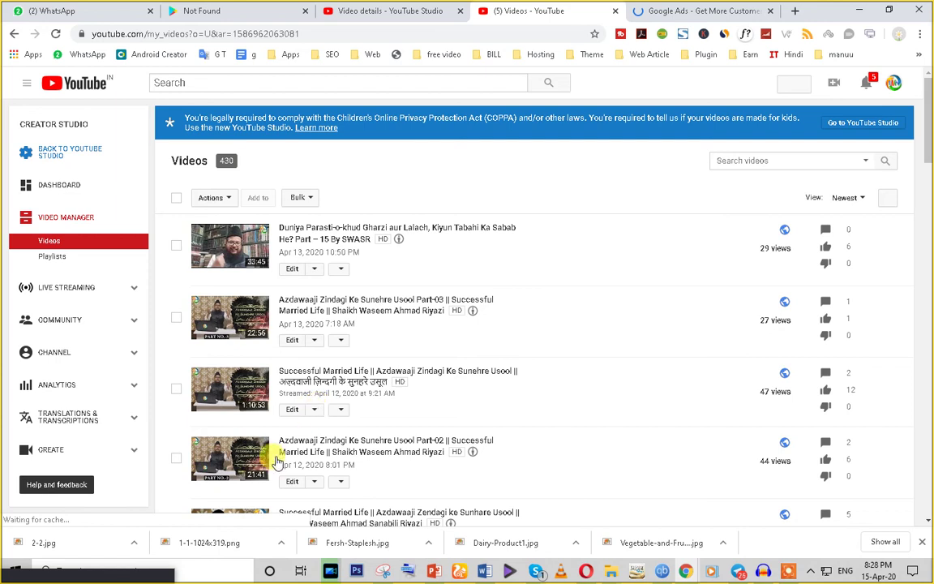
Step: Choose Promote from the Edit menu of the Apr 11 video 2 Ek Momin Ko Kiya Karna Chahiye
scroll(276, 461, down, 10)
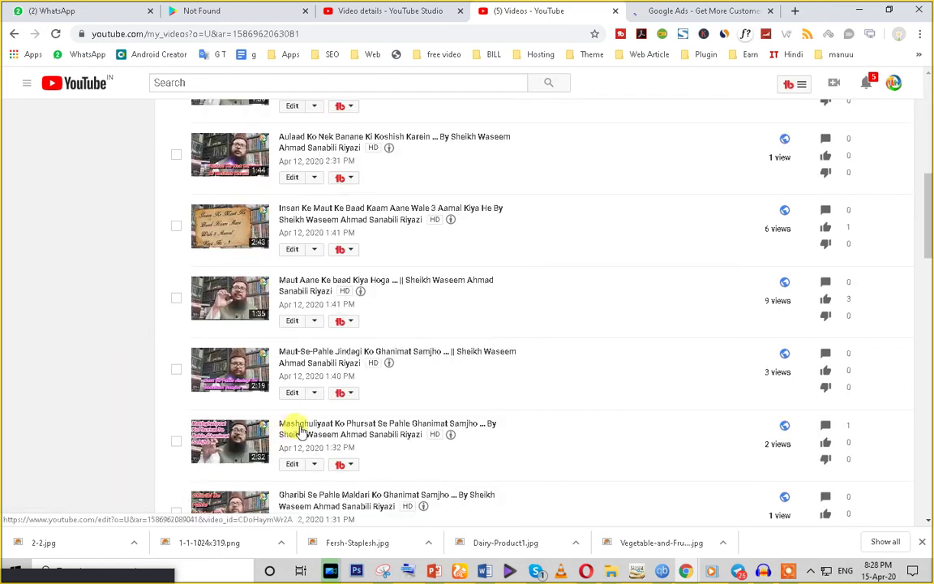
scroll(292, 427, down, 6)
scroll(298, 428, down, 6)
scroll(299, 423, up, 4)
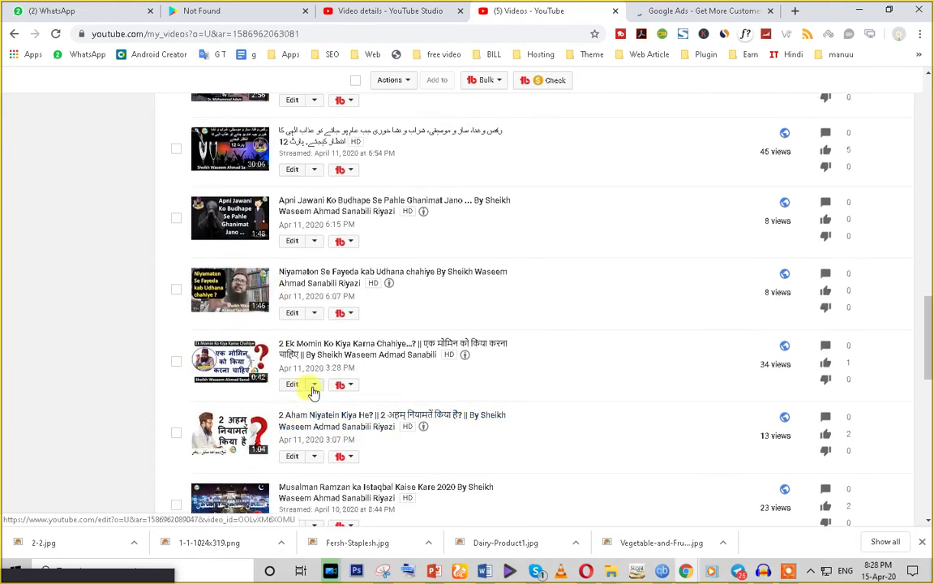
click(313, 385)
scroll(312, 466, down, 1)
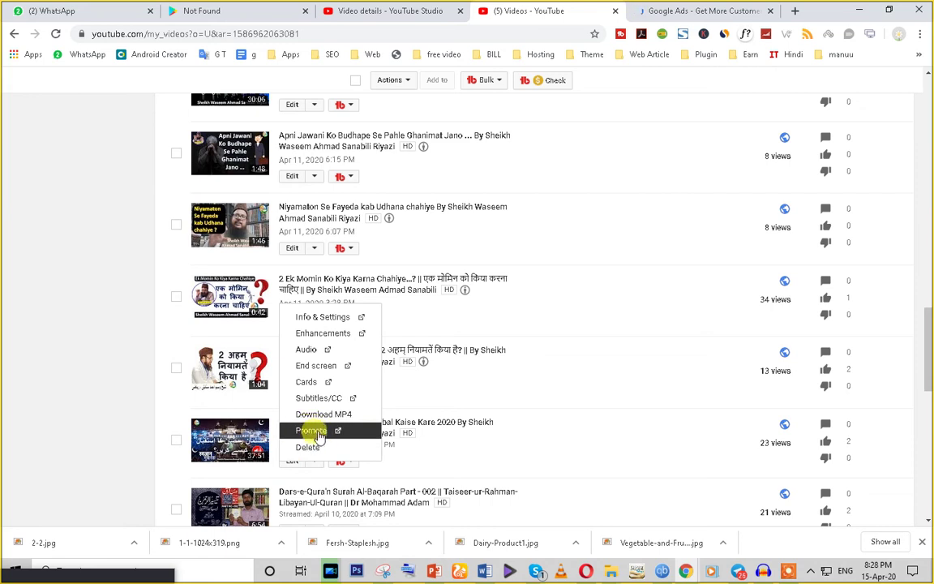
click(314, 432)
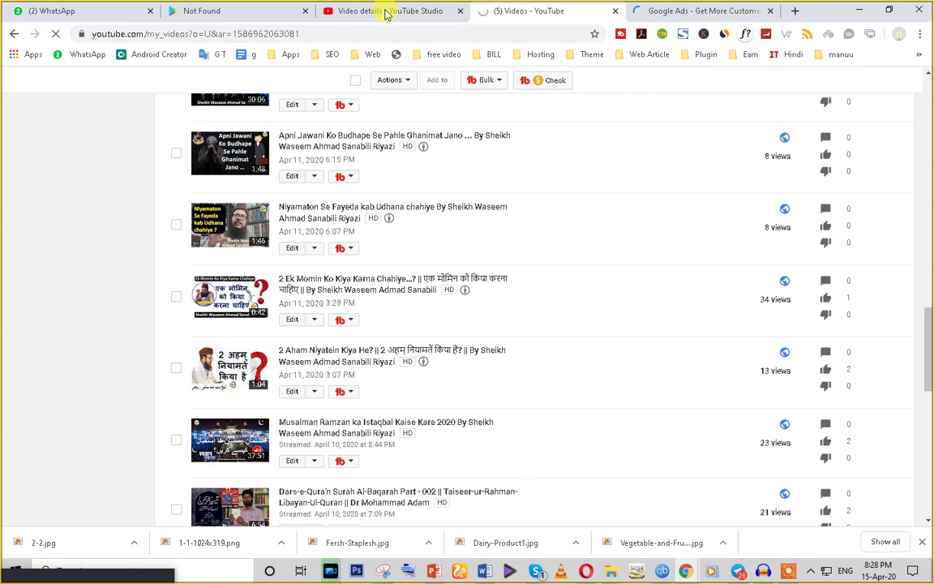
Step: Skim the Studio video details tab, then go back to the Channel videos list
click(388, 11)
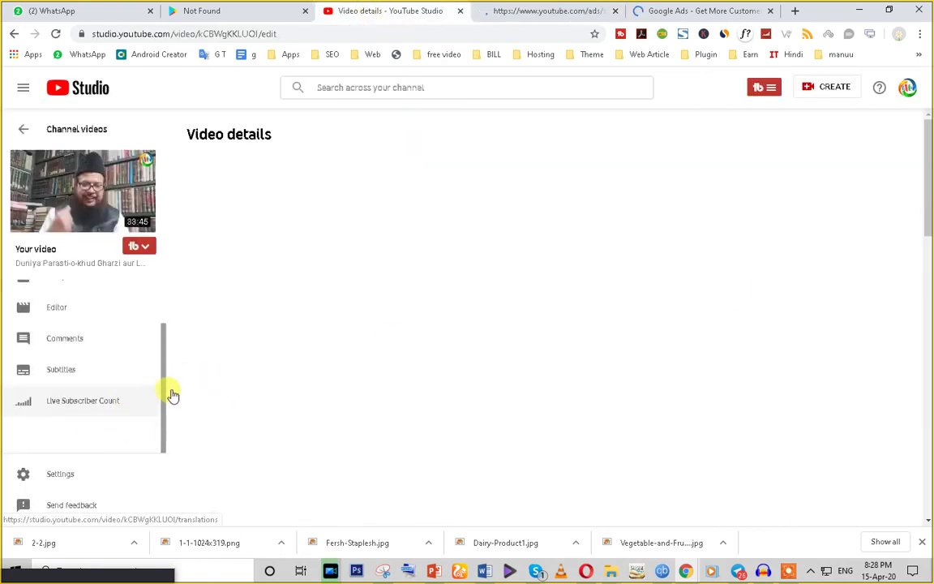
scroll(669, 430, down, 1)
scroll(670, 430, down, 1)
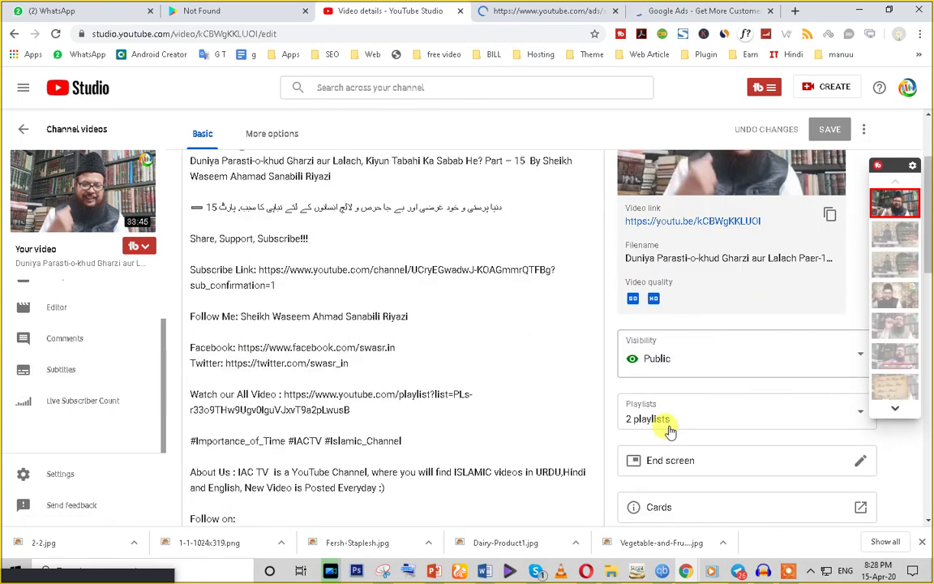
scroll(485, 486, down, 5)
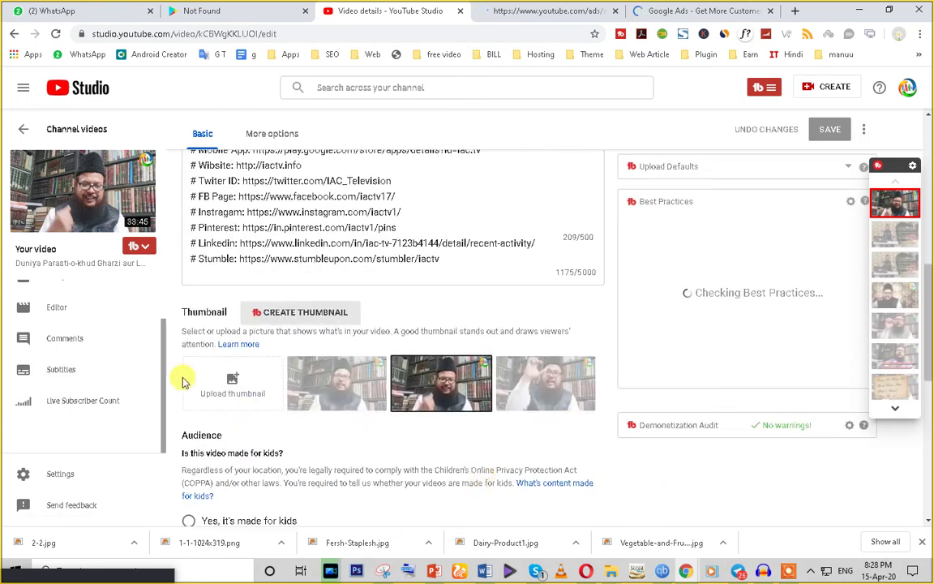
scroll(649, 434, down, 4)
scroll(701, 417, down, 1)
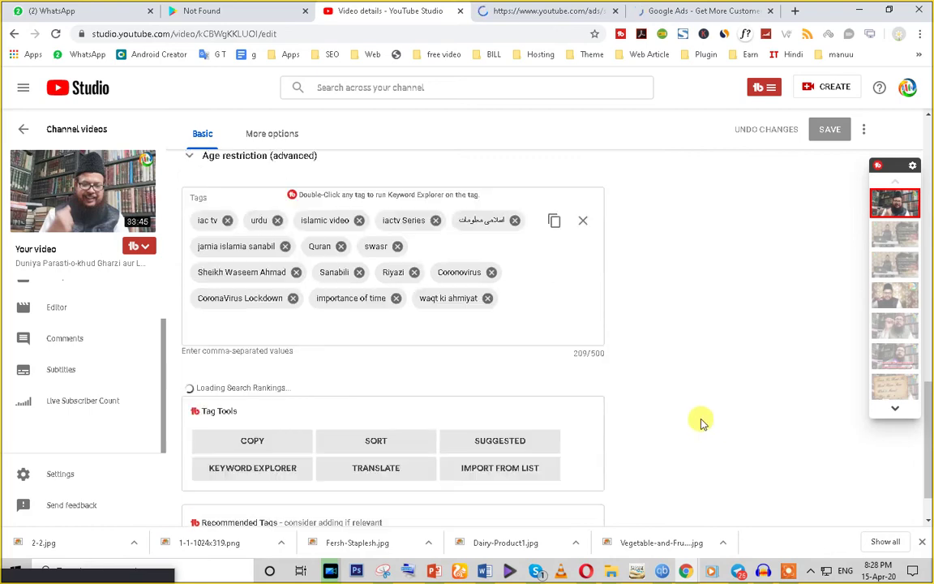
scroll(423, 307, up, 5)
scroll(335, 297, up, 6)
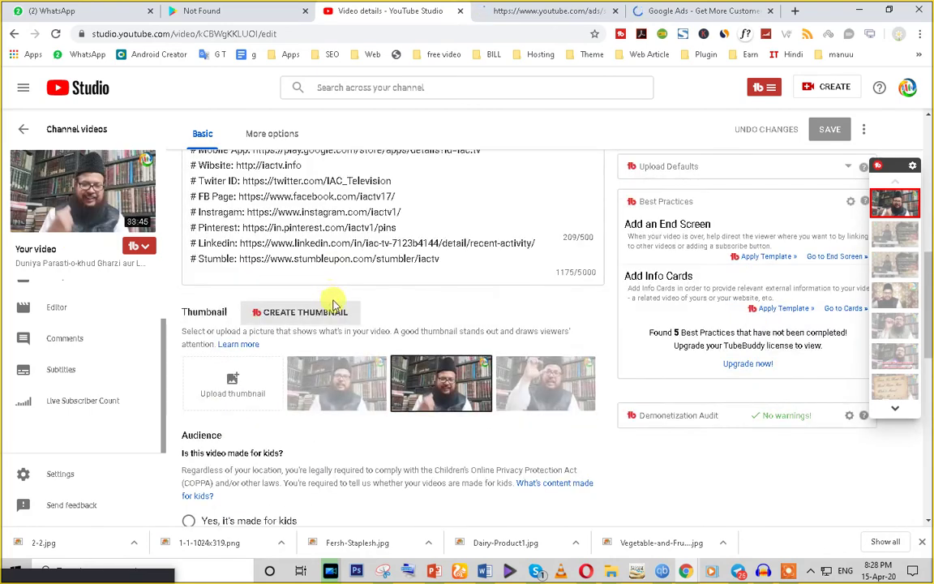
scroll(673, 454, down, 3)
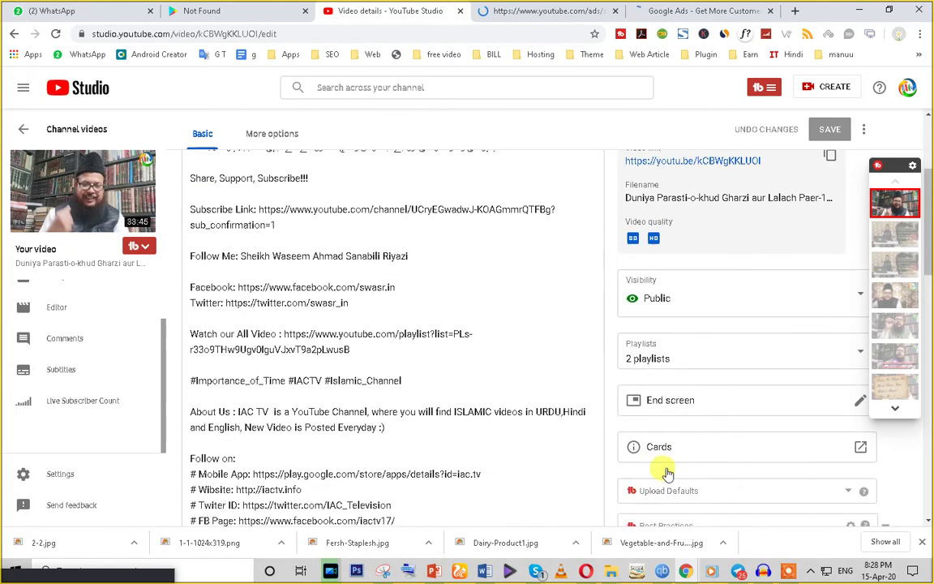
click(21, 132)
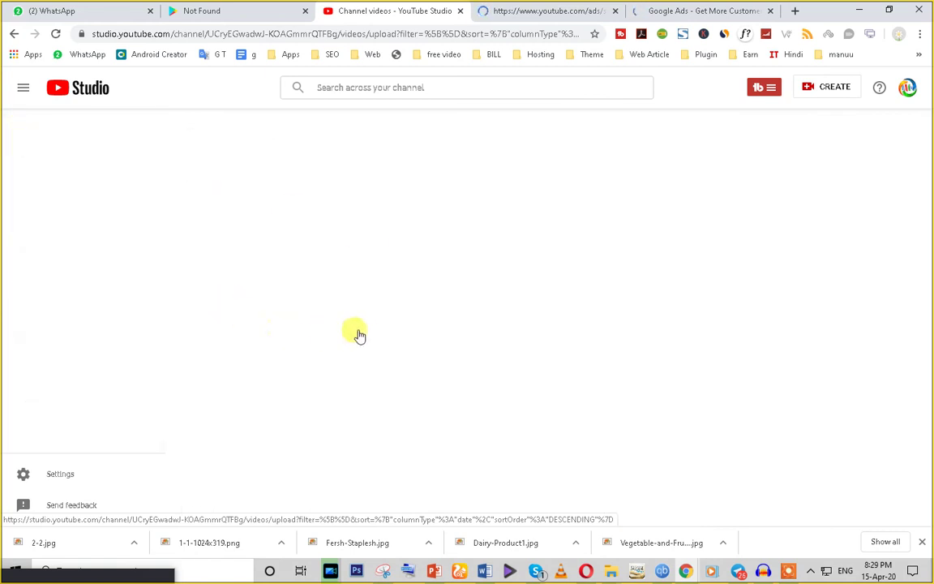
Step: Press GET STARTED on the Signup | YouTube Ads page and continue to Google Ads sign-in
click(537, 8)
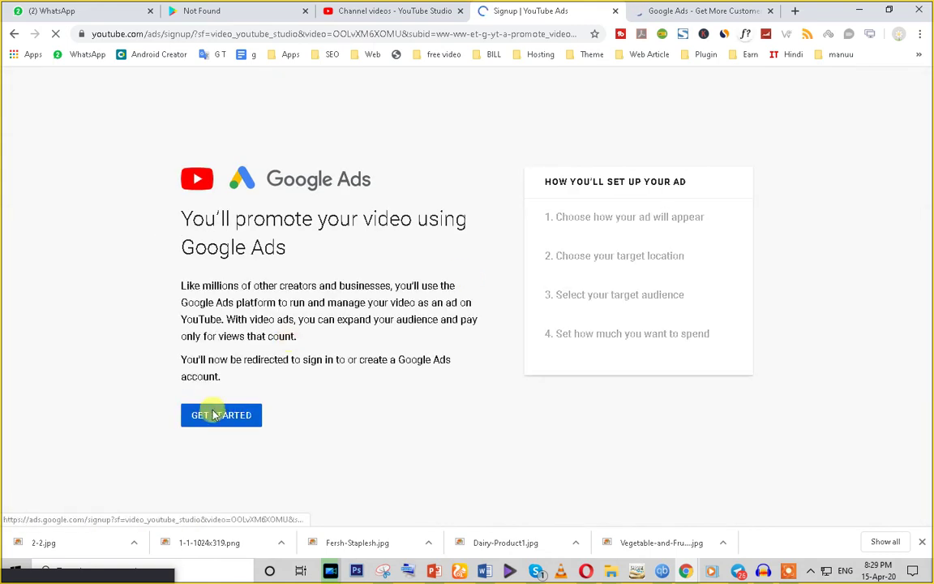
click(356, 18)
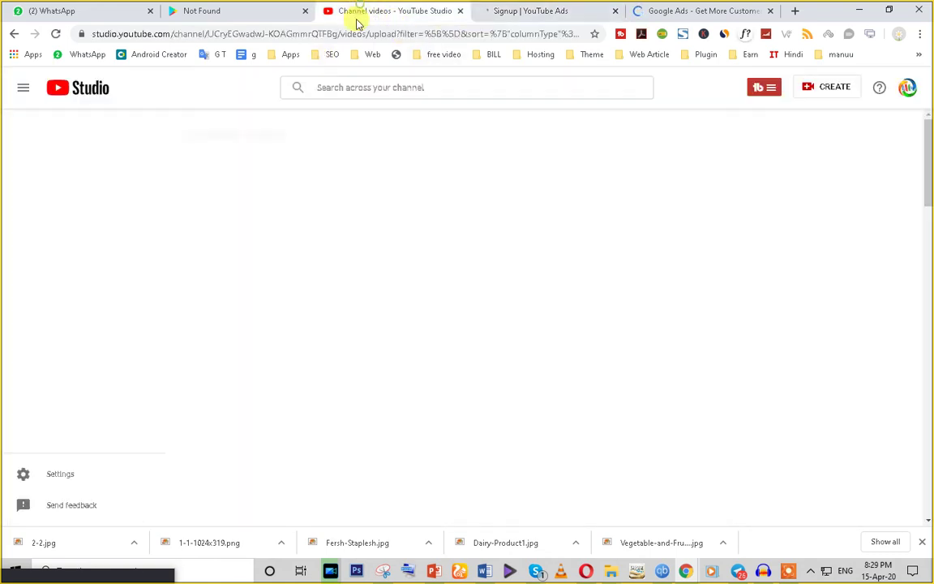
click(523, 11)
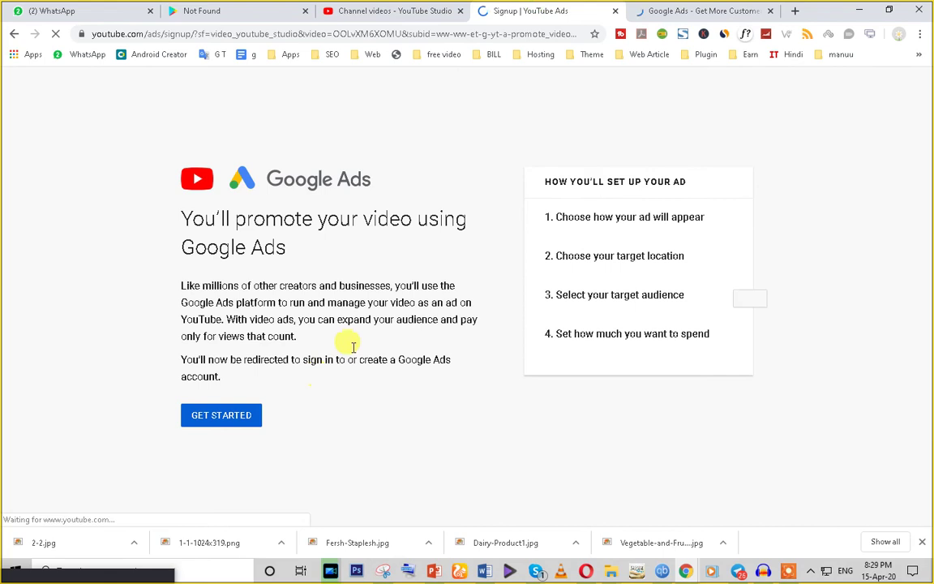
click(222, 426)
click(221, 418)
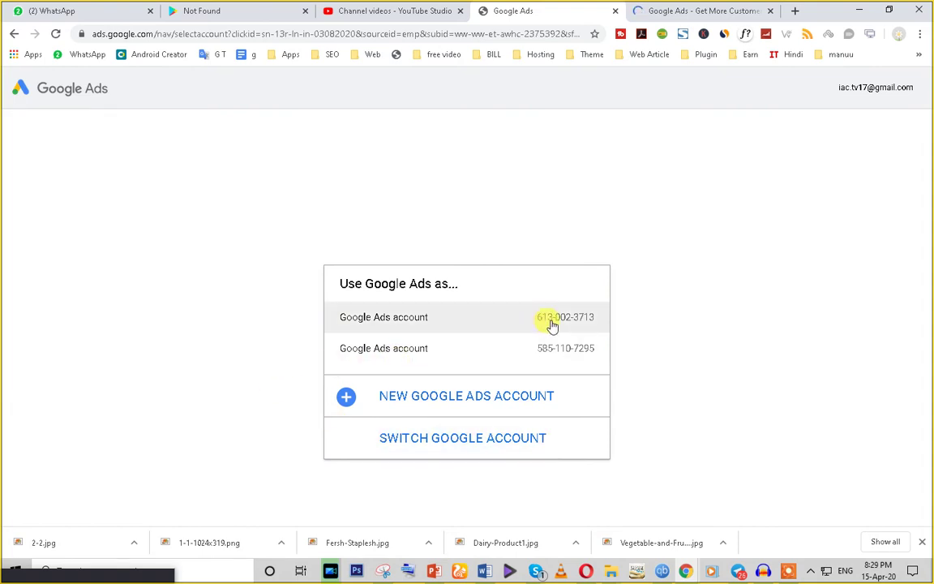
Step: Sign in to Google Ads and open the first existing account's Overview
click(651, 8)
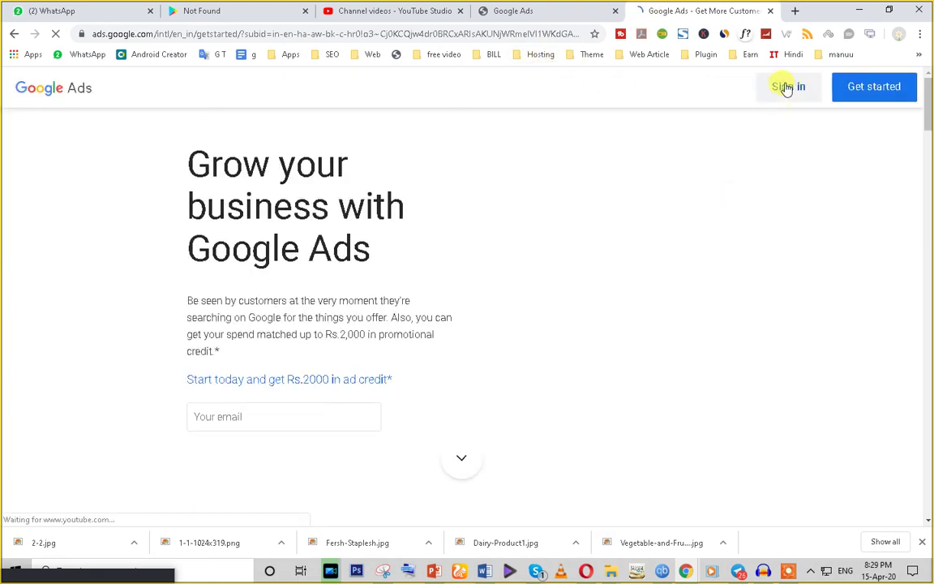
click(786, 86)
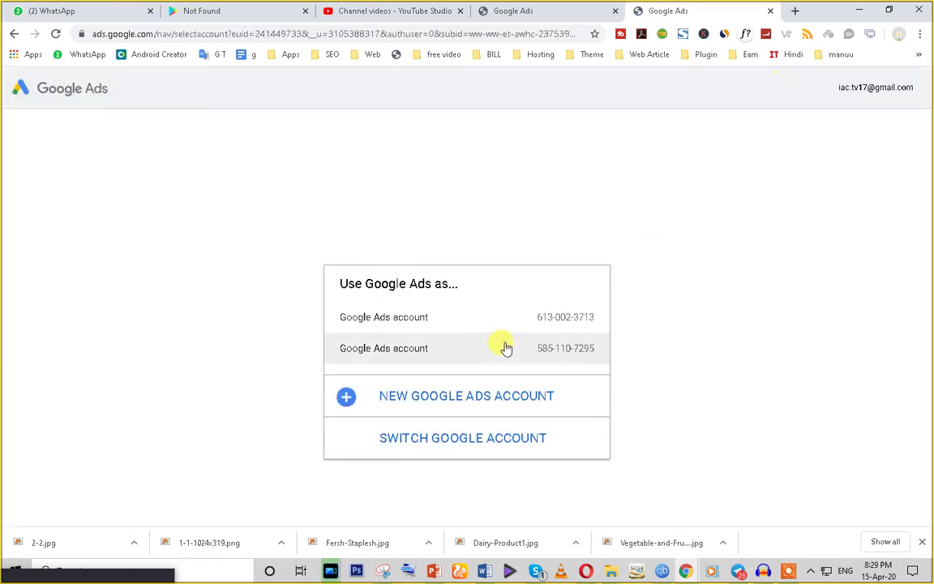
click(580, 326)
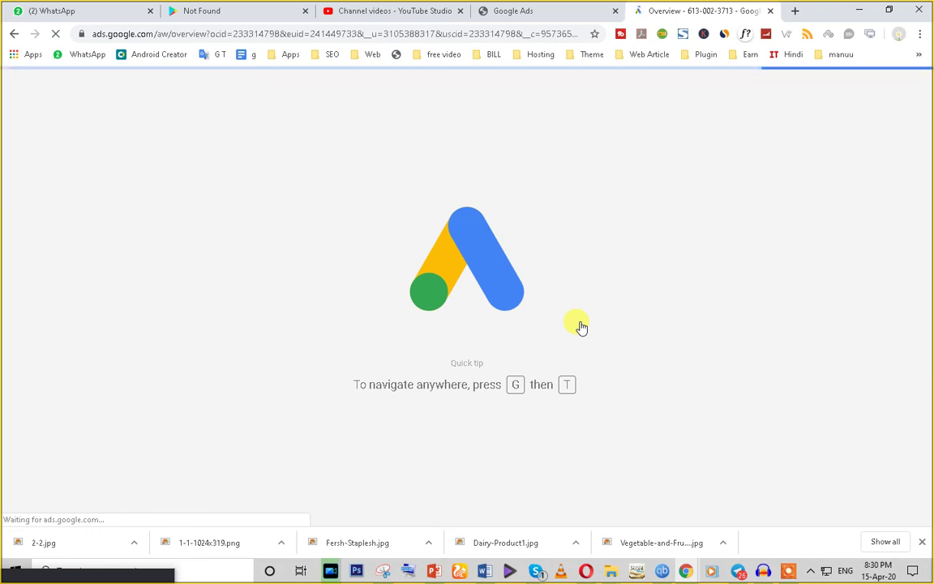
click(418, 33)
click(507, 11)
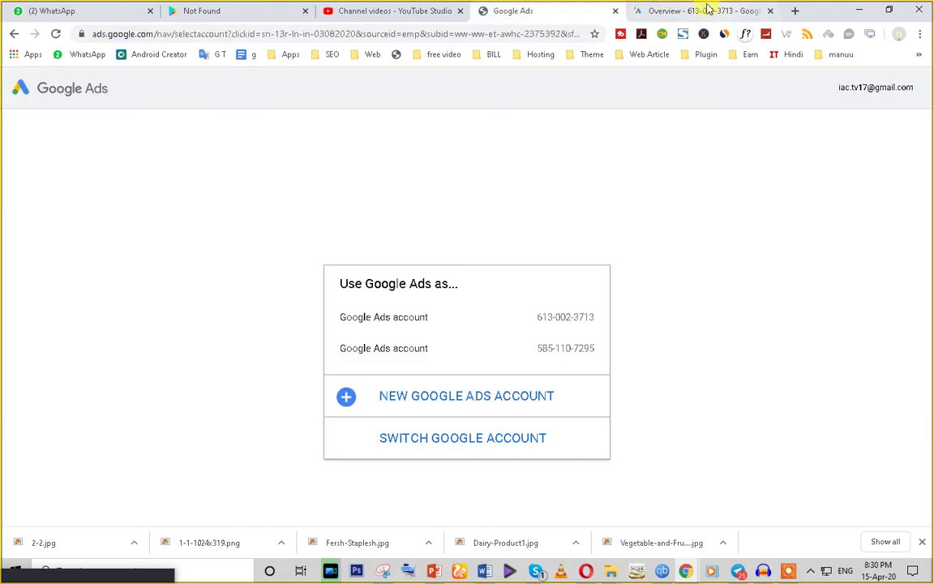
click(706, 9)
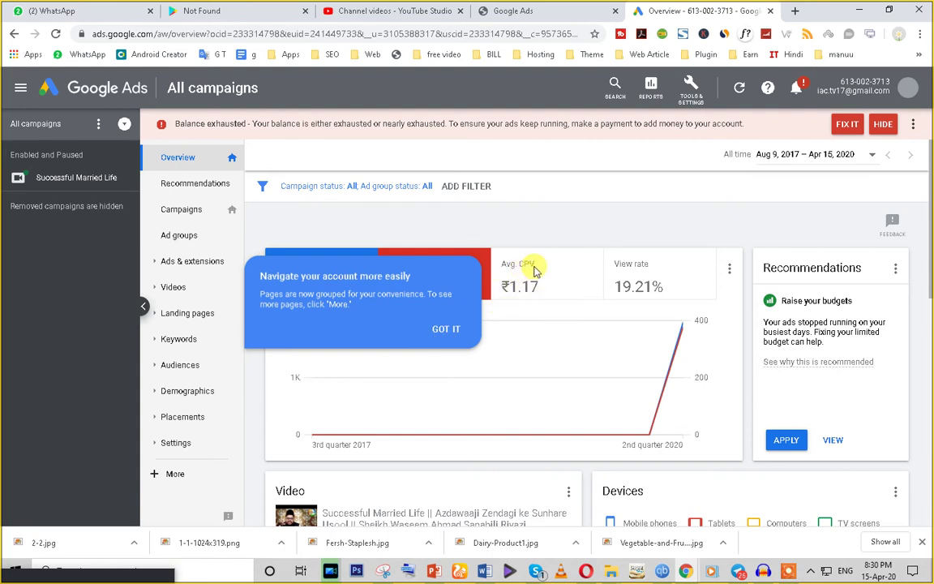
Step: Dismiss the navigation tip and review the account's Overview statistic cards
click(447, 333)
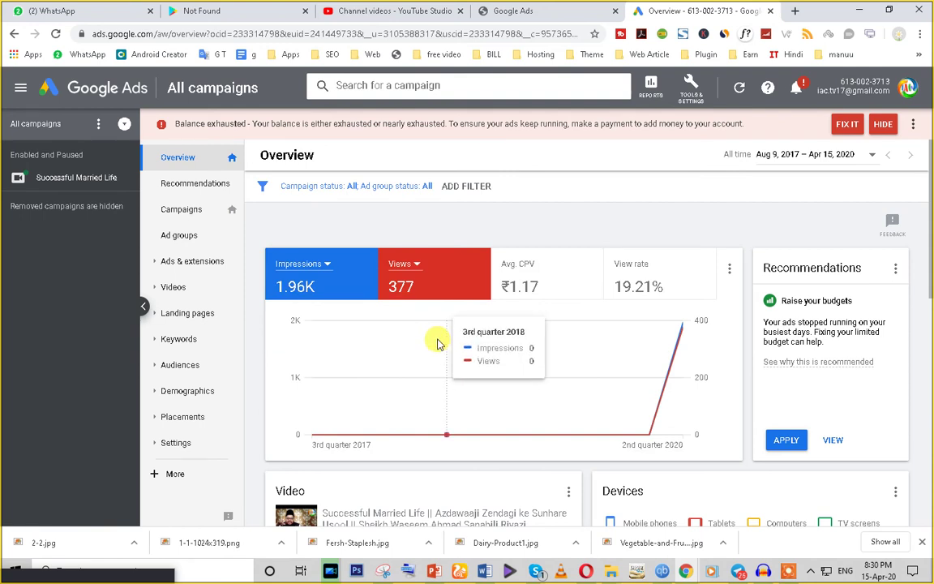
scroll(442, 365, down, 3)
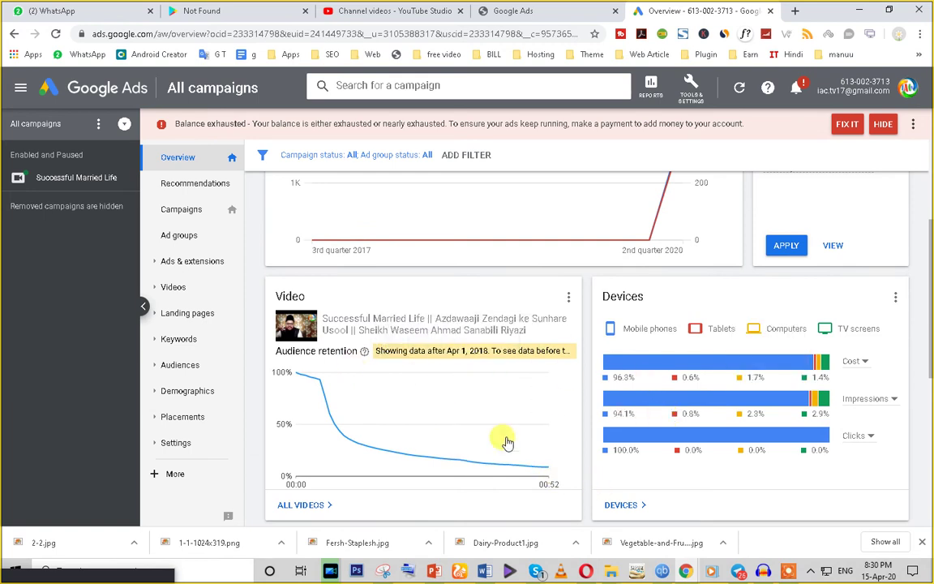
scroll(471, 389, up, 1)
scroll(389, 284, up, 2)
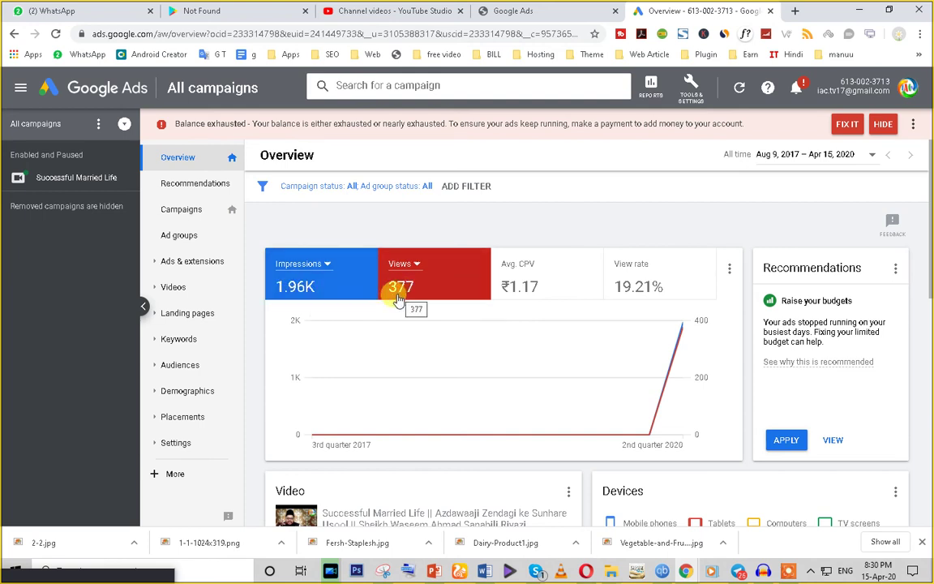
mouse_move(683, 341)
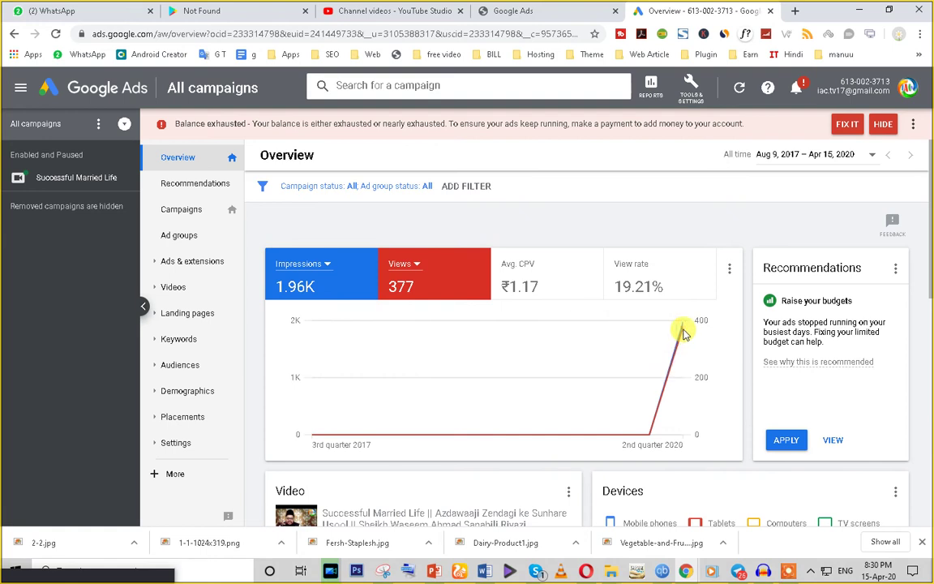
scroll(497, 416, down, 3)
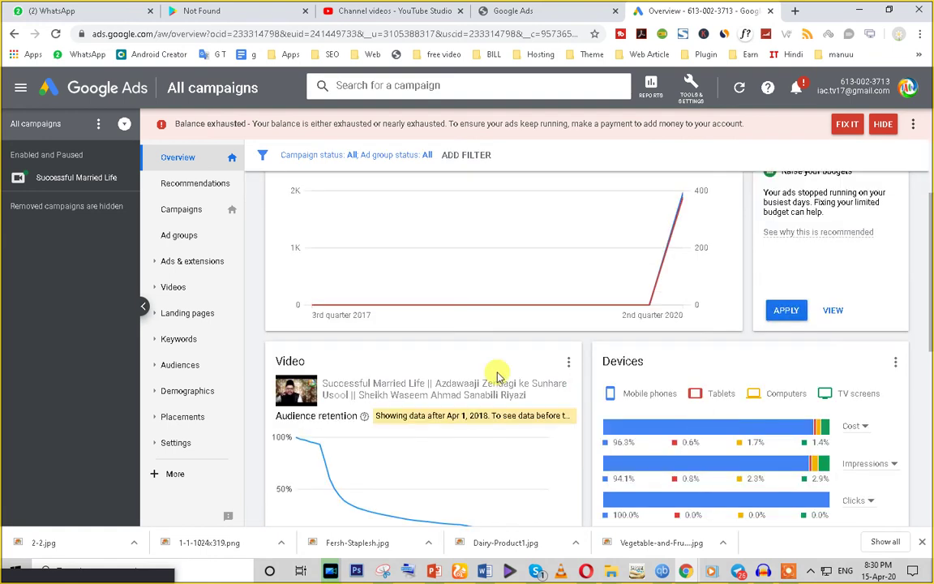
scroll(559, 381, up, 3)
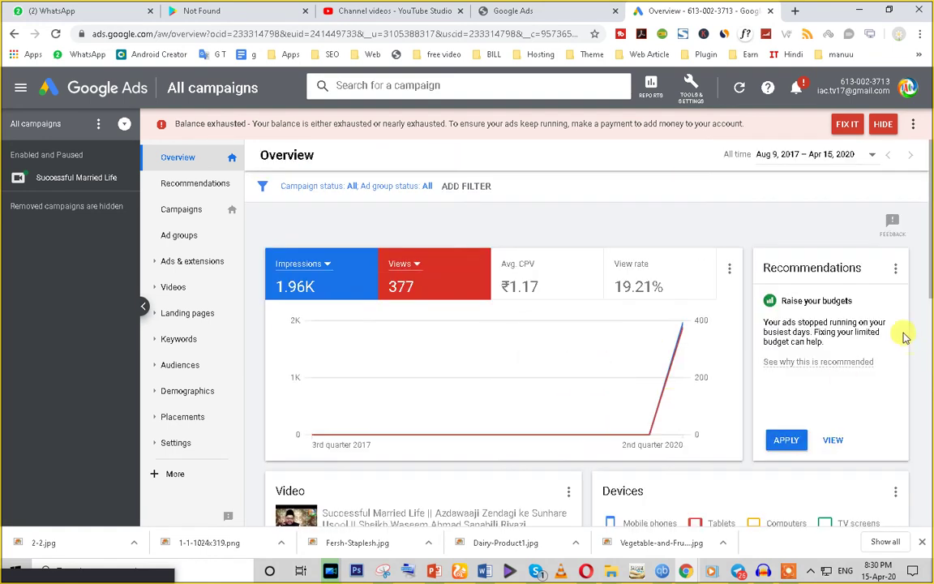
scroll(874, 380, down, 4)
scroll(811, 337, up, 2)
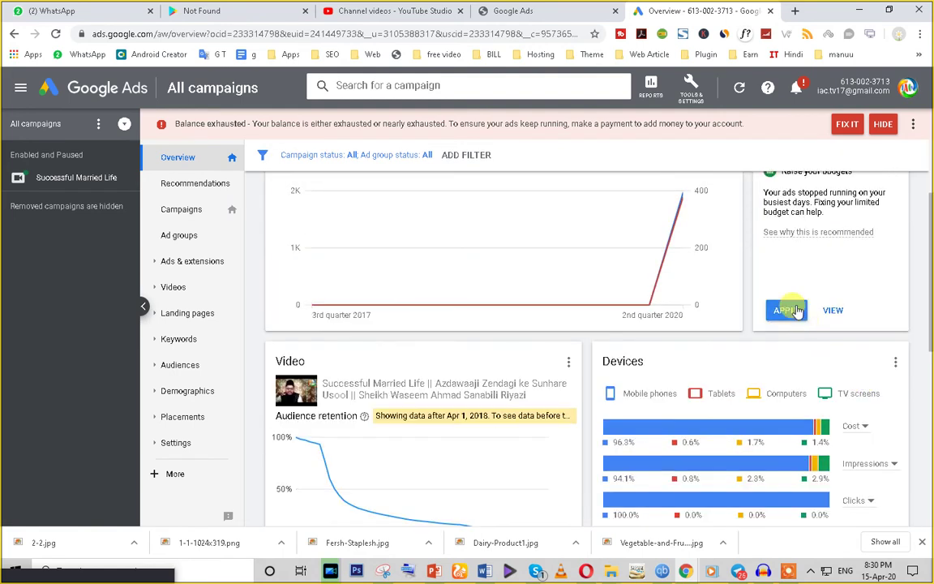
scroll(795, 300, up, 2)
scroll(354, 445, down, 3)
scroll(387, 434, down, 3)
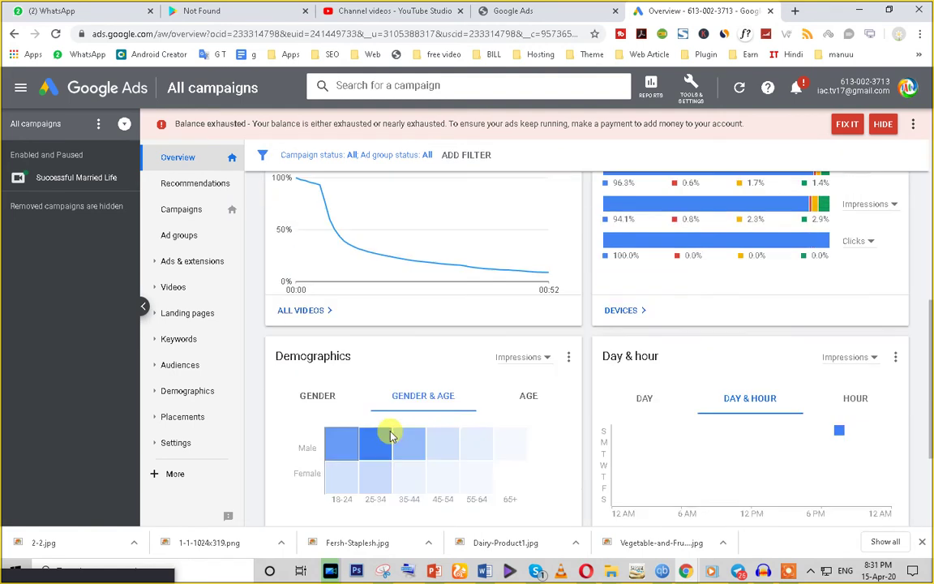
scroll(555, 408, down, 2)
scroll(273, 476, up, 10)
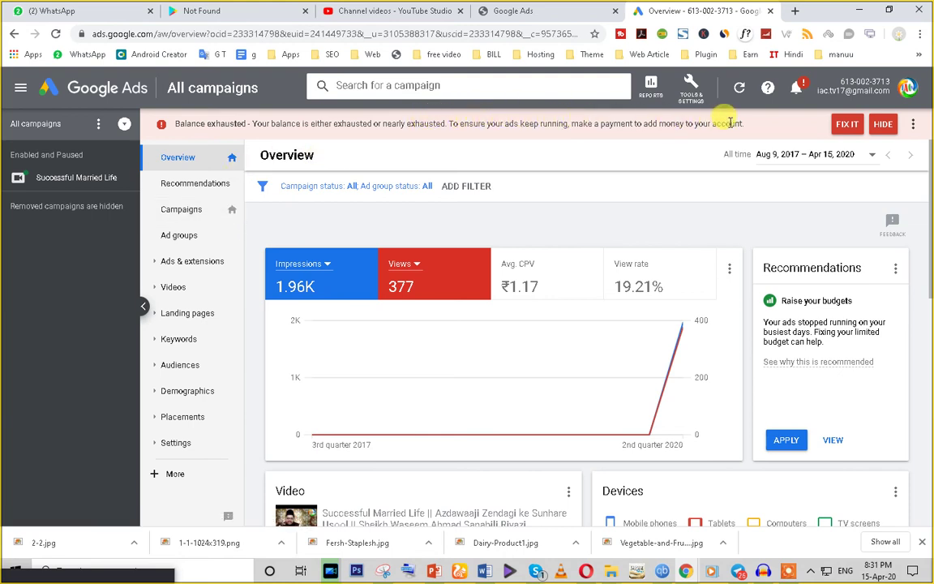
Step: Highlight the balance-exhausted warning, then visit Recommendations and the Display/Video Keywords page
triple_click(315, 124)
click(196, 185)
click(189, 340)
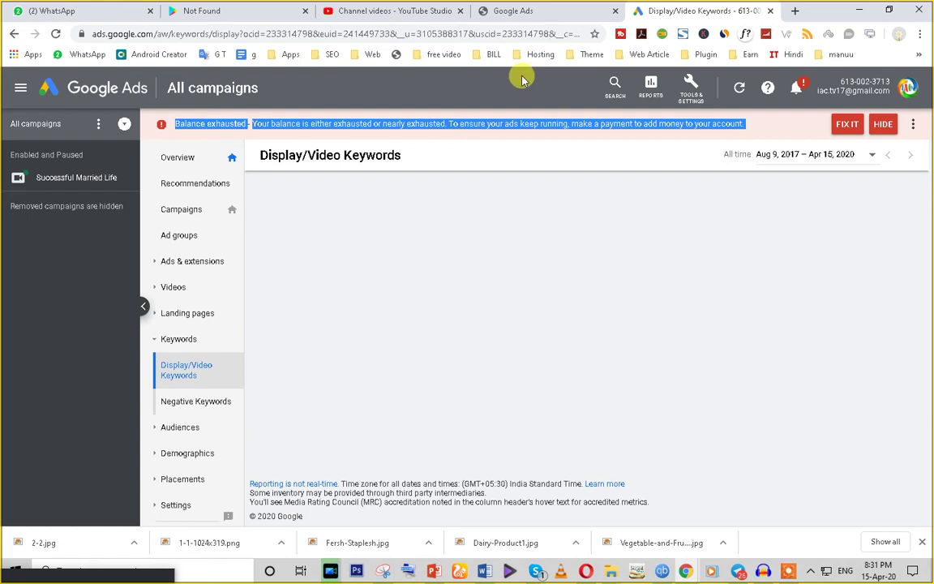
Step: Pick the first Google Ads account in the account chooser to start a video campaign
click(511, 10)
click(517, 328)
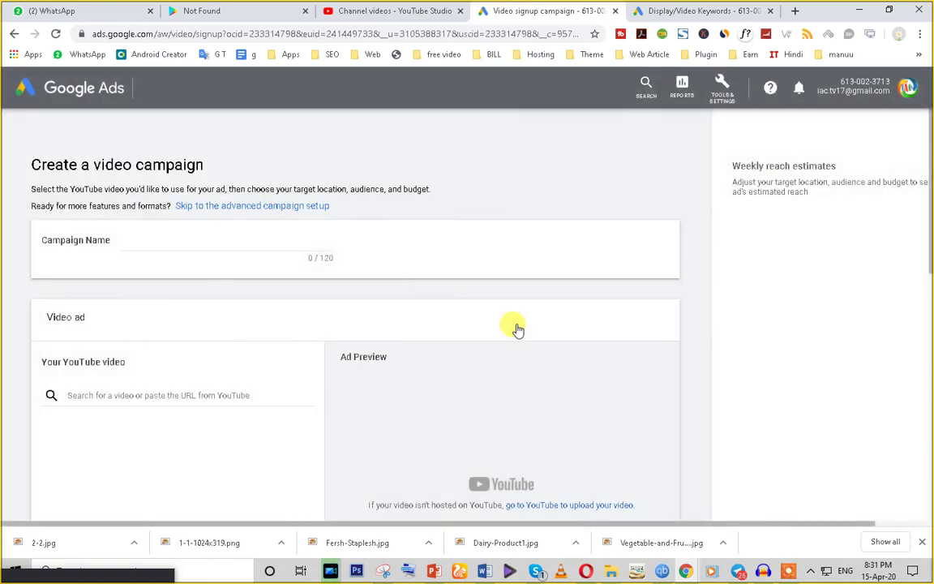
Step: Name the campaign 'Video Promotion' and focus the YouTube video search field
scroll(359, 348, down, 3)
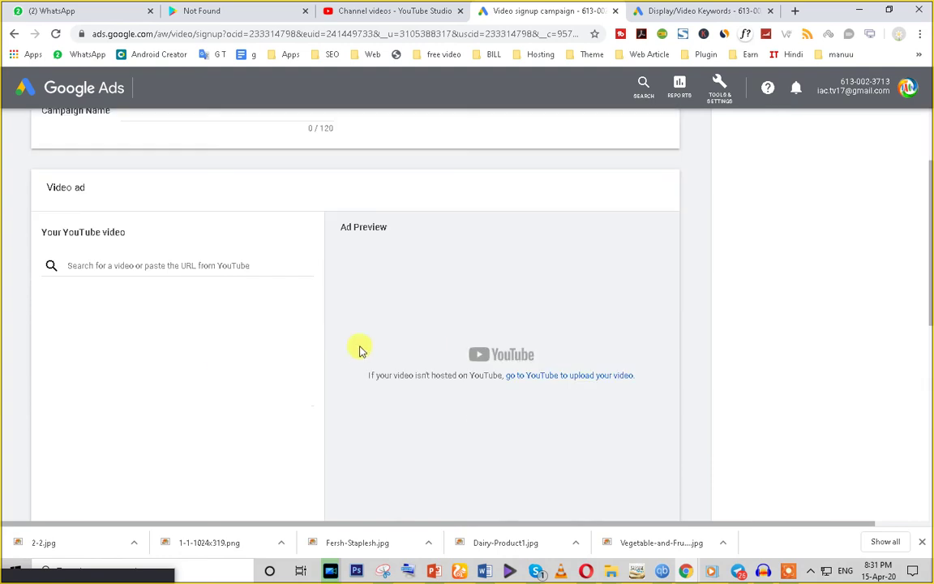
scroll(215, 358, up, 3)
click(148, 270)
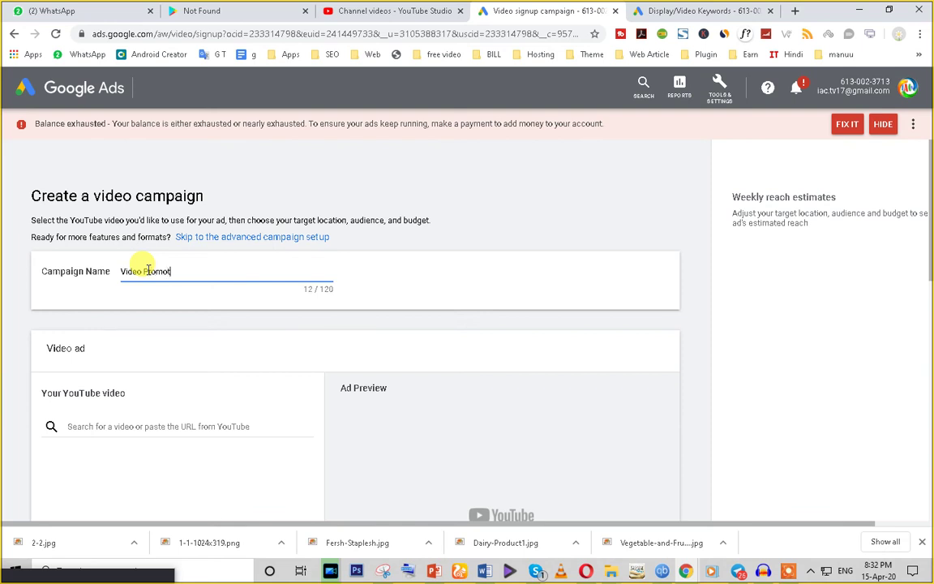
scroll(236, 296, down, 1)
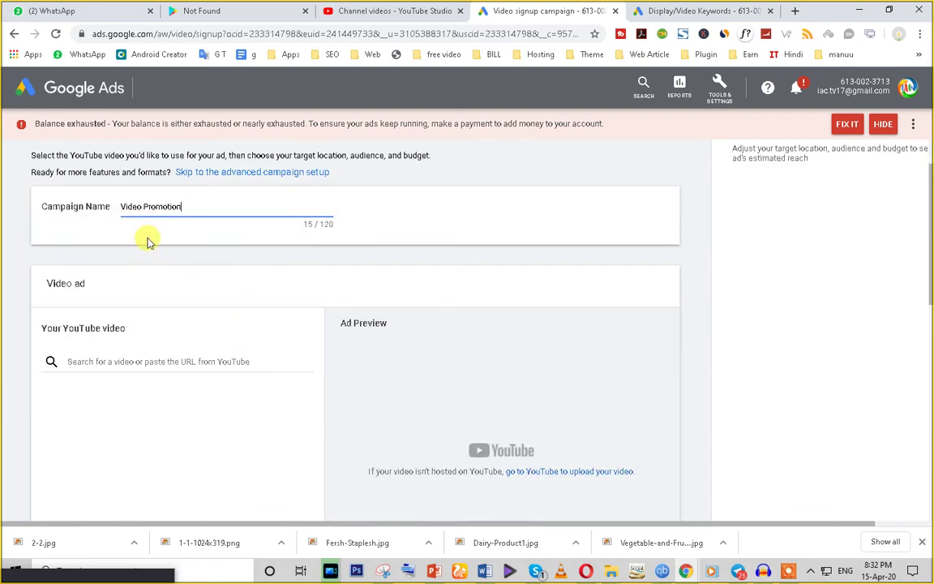
click(132, 361)
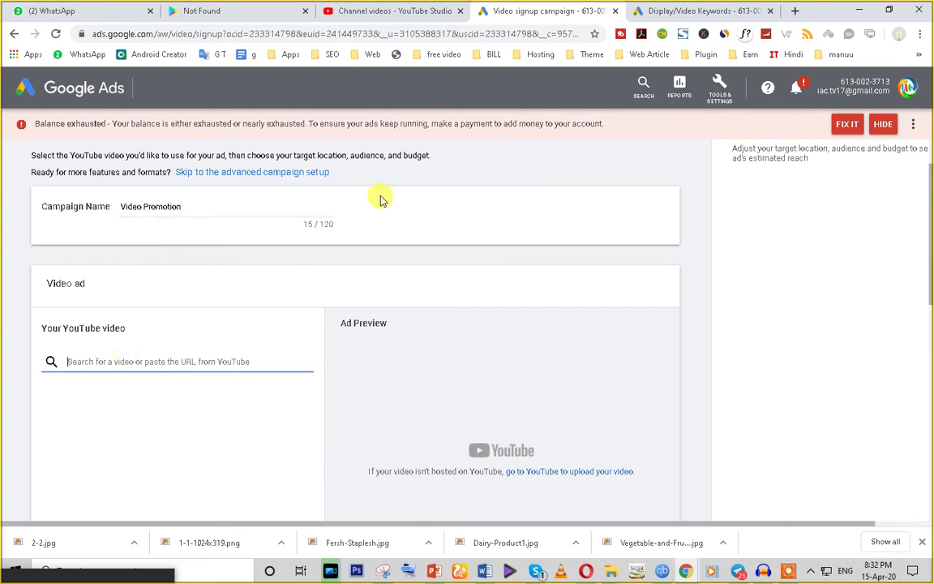
click(375, 10)
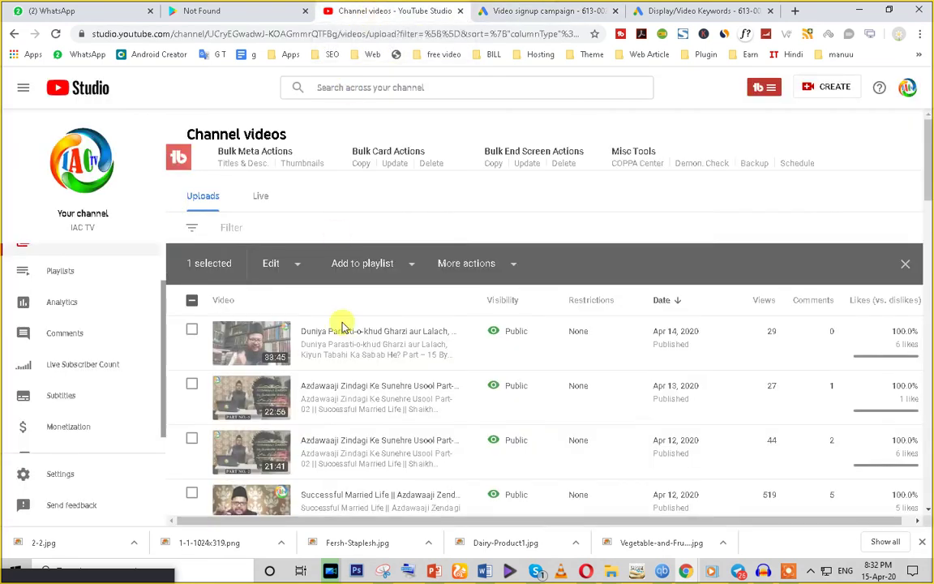
Step: Copy the link address of the '2 Ek Momin Ko Kiya Karna Chahiye' video in the uploads list
scroll(274, 447, down, 1)
scroll(274, 447, down, 2)
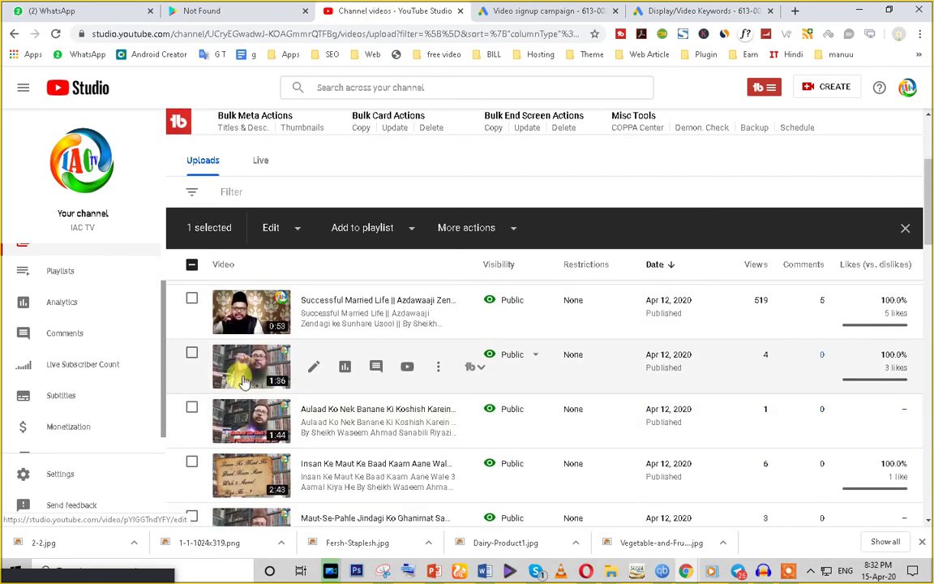
scroll(243, 382, down, 5)
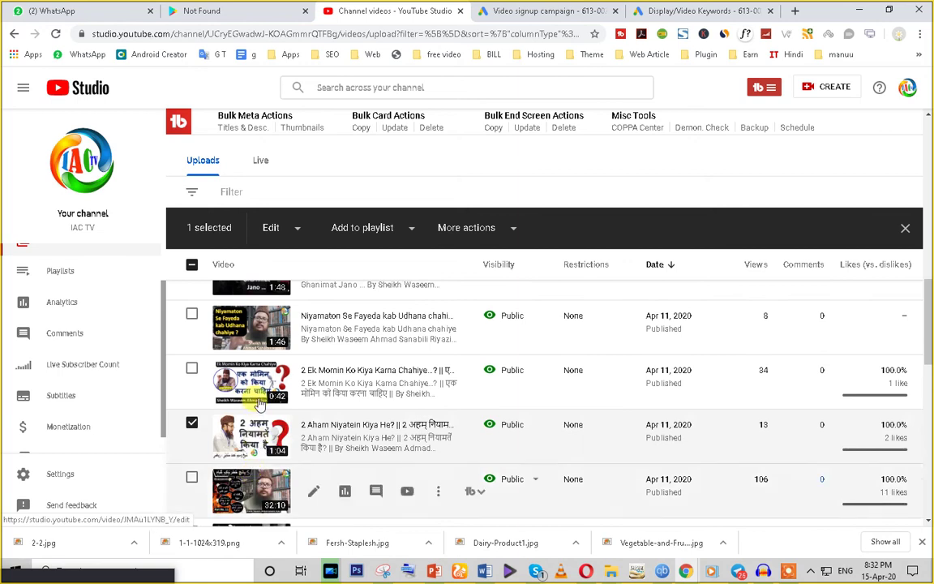
right_click(254, 387)
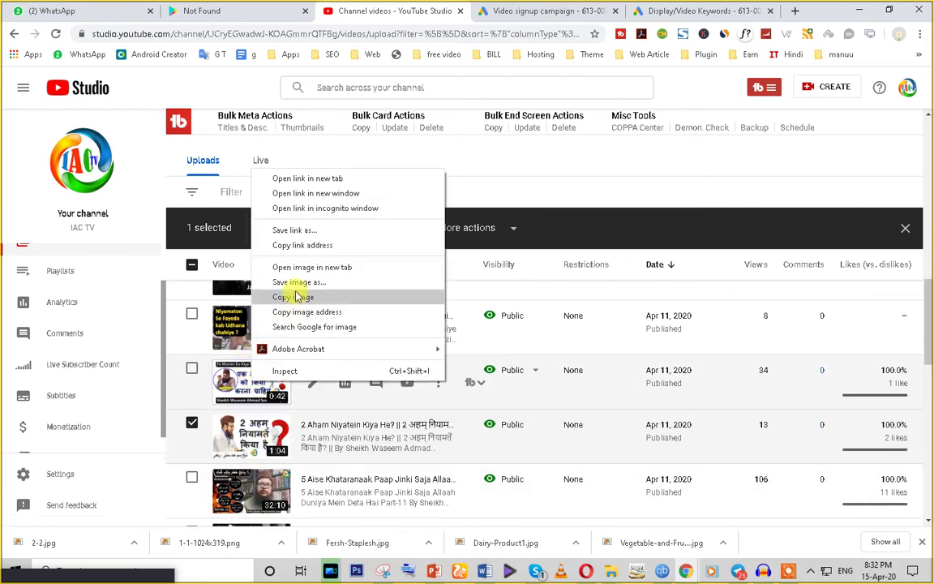
click(309, 246)
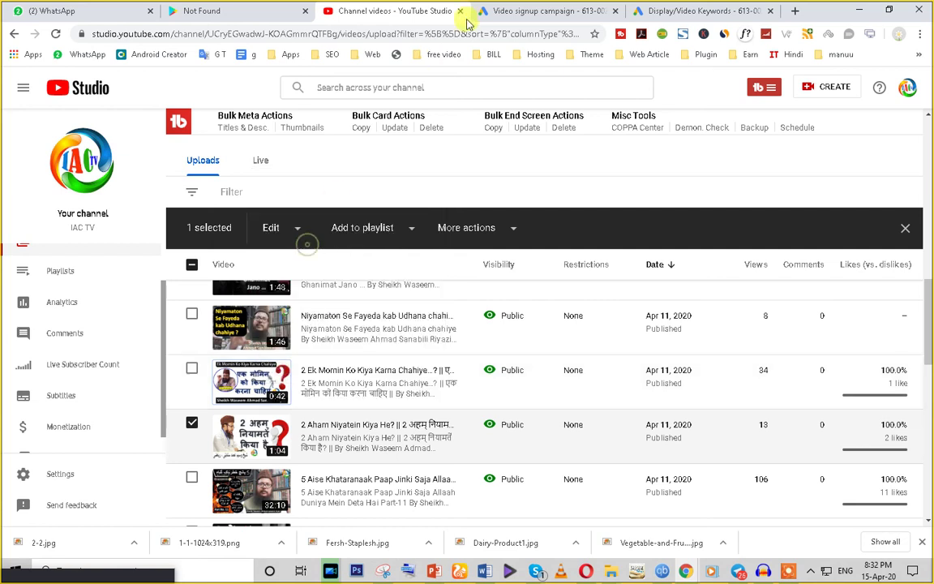
Step: Paste the copied Studio video link into the ad's video search, trimming its /edit ending
click(494, 14)
click(244, 357)
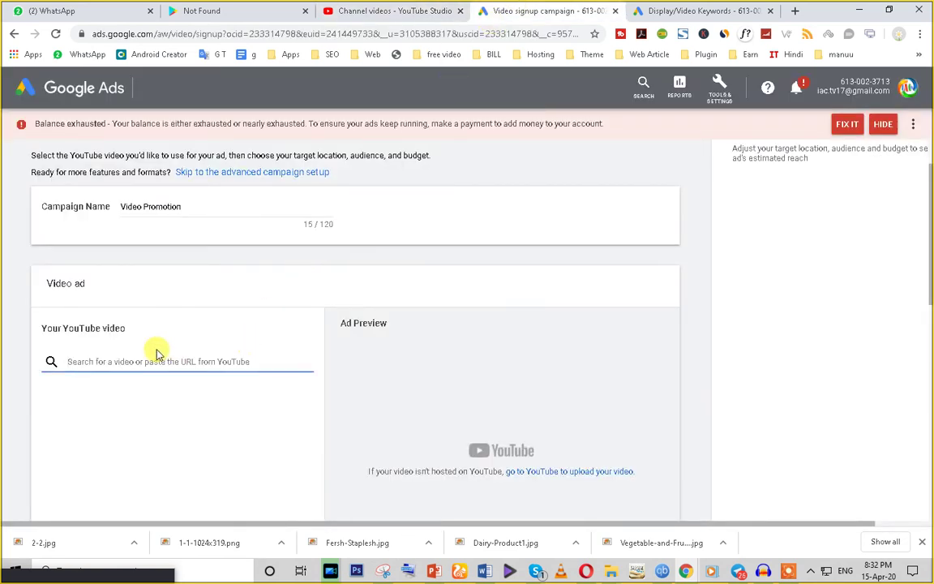
key(ctrl+v)
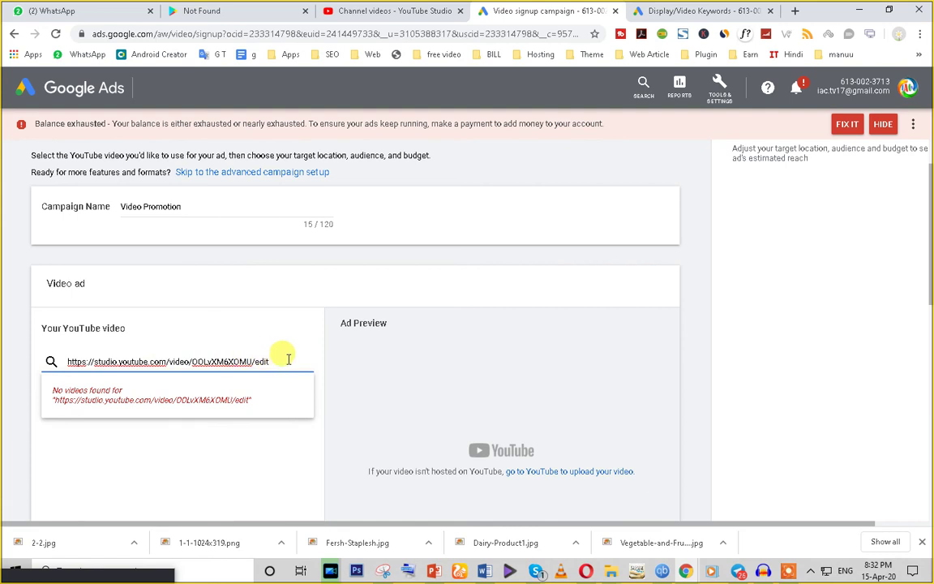
key(BackSpace)
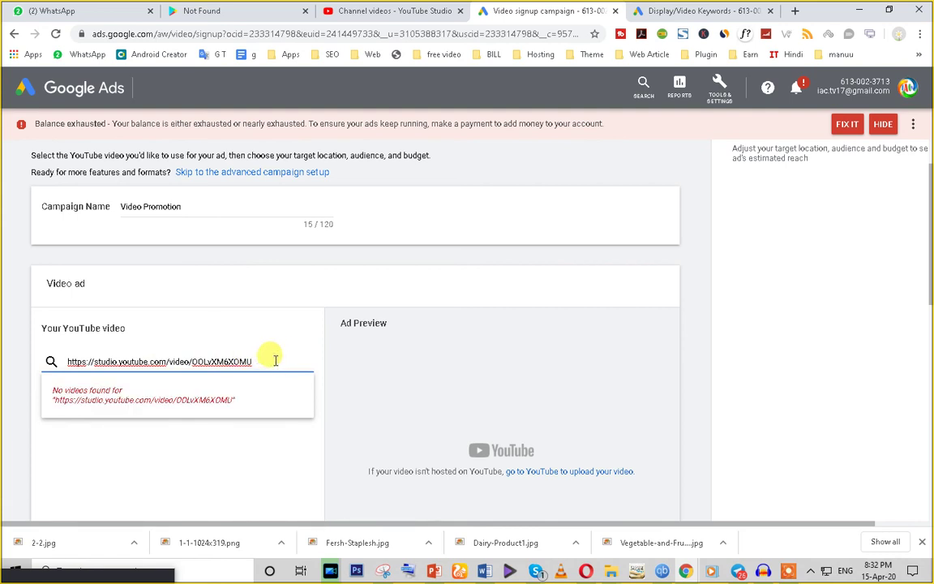
Step: Replace the link with 'iac tv' and browse the matching IAC TV videos
drag(276, 362, 18, 361)
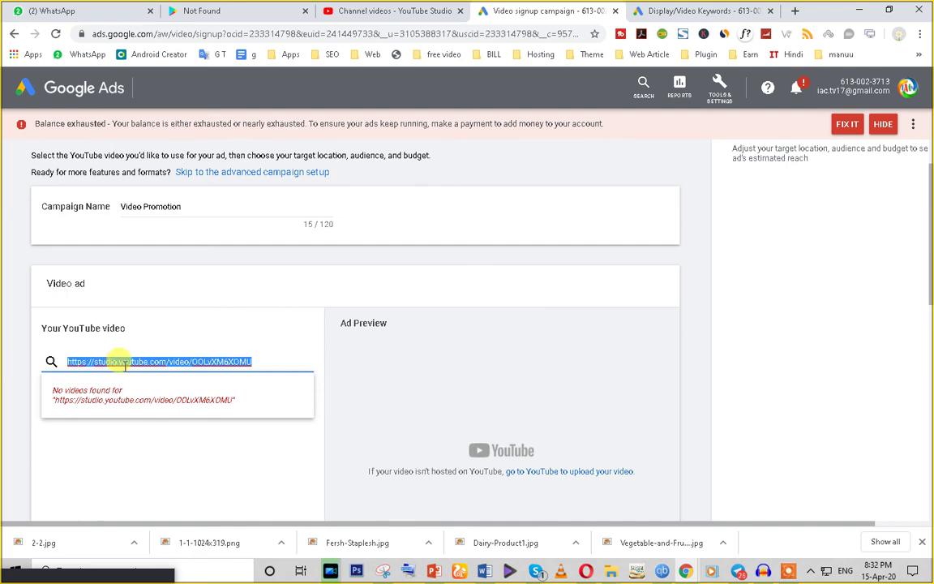
text(iac tv)
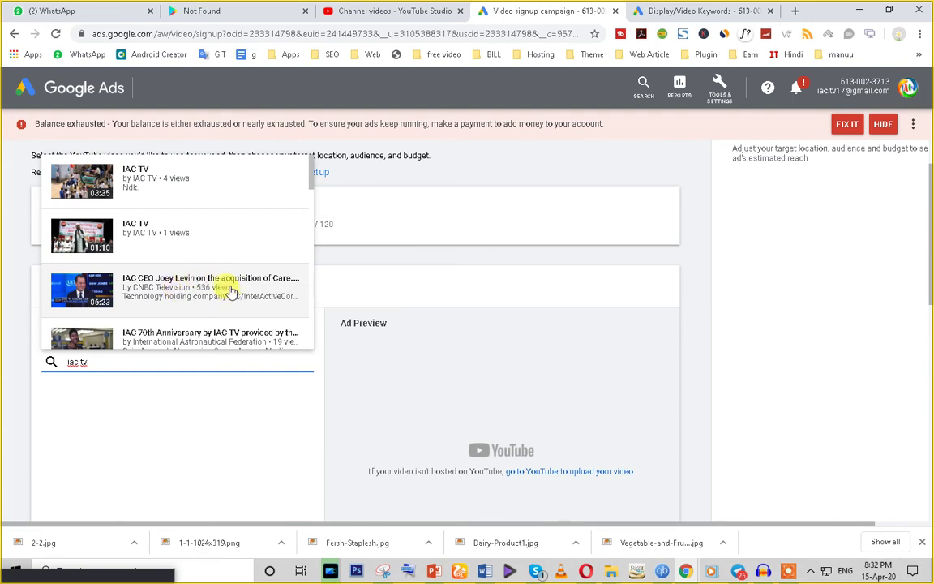
scroll(234, 297, down, 10)
scroll(225, 315, down, 5)
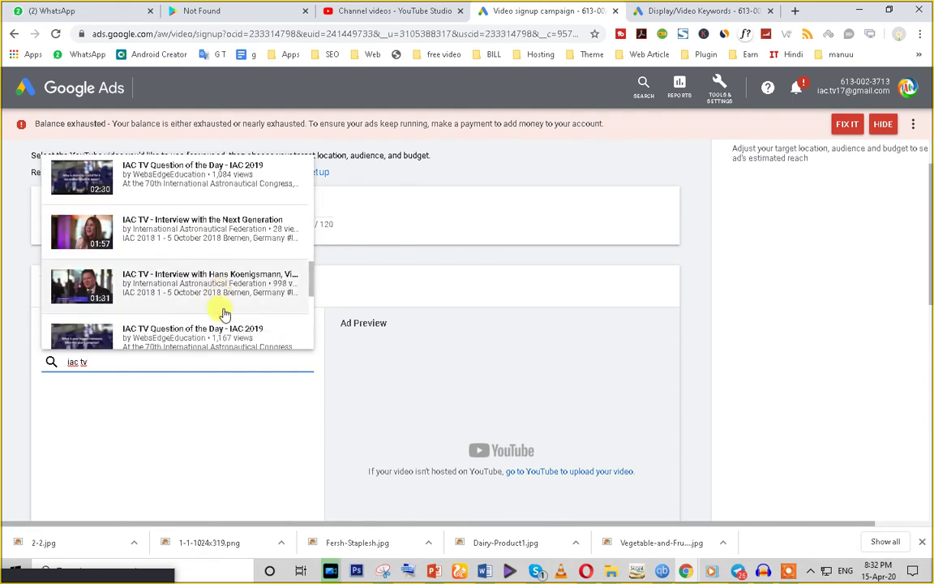
scroll(223, 318, up, 10)
scroll(235, 313, up, 5)
scroll(150, 260, down, 10)
click(354, 7)
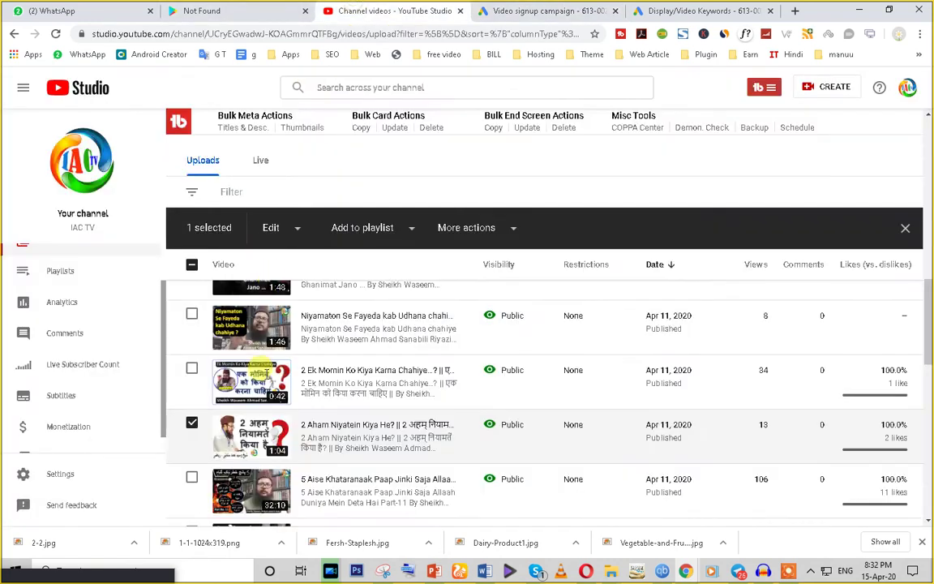
Step: Open the Ek Momin video's details page from the uploads list and reload it
scroll(243, 373, down, 1)
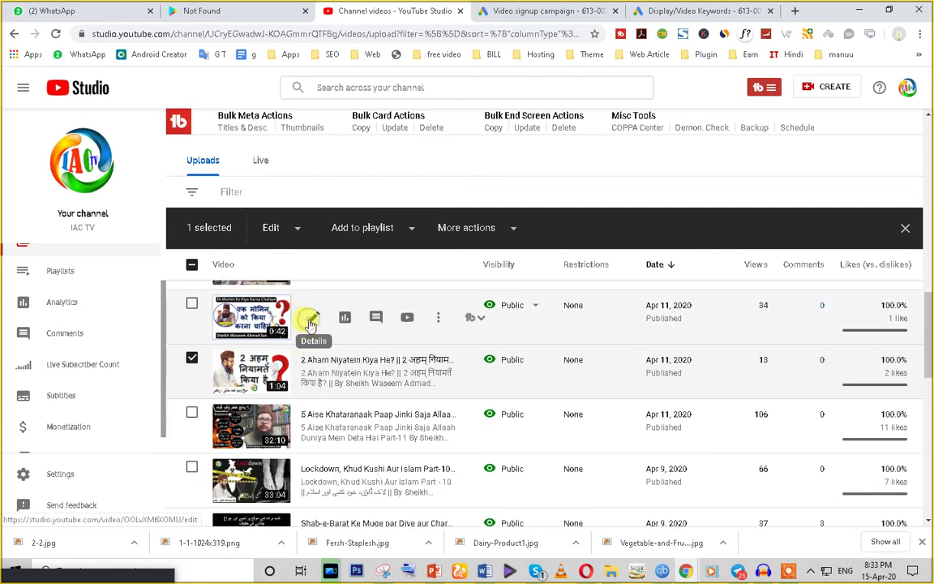
click(438, 323)
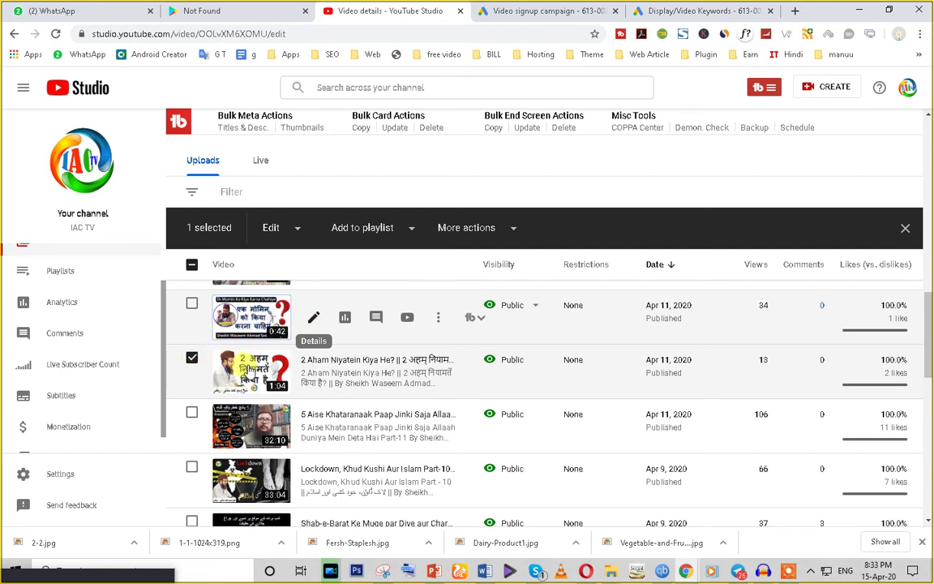
click(55, 34)
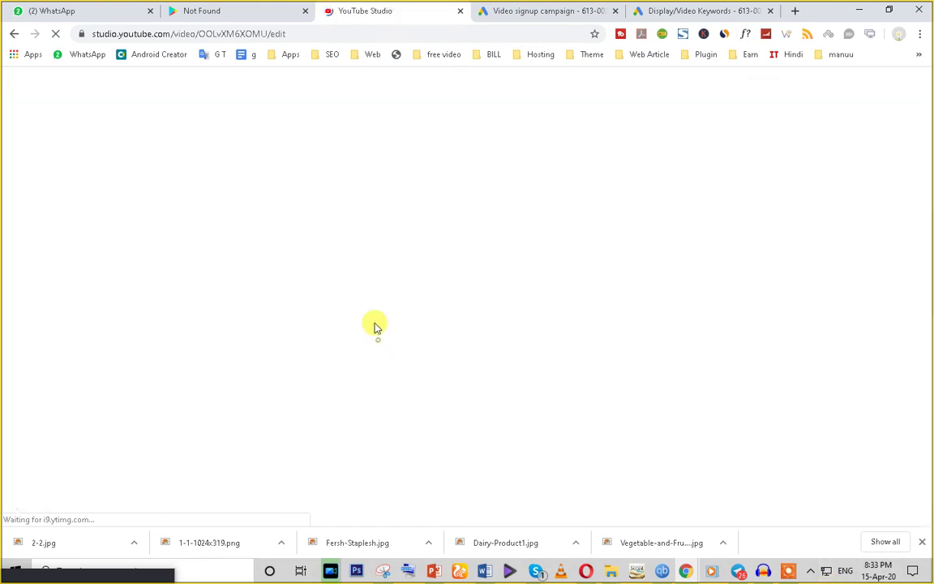
Step: Choose the IAC TV video 'Miswak kaise ki jaye' (2:09) as the campaign video
click(582, 10)
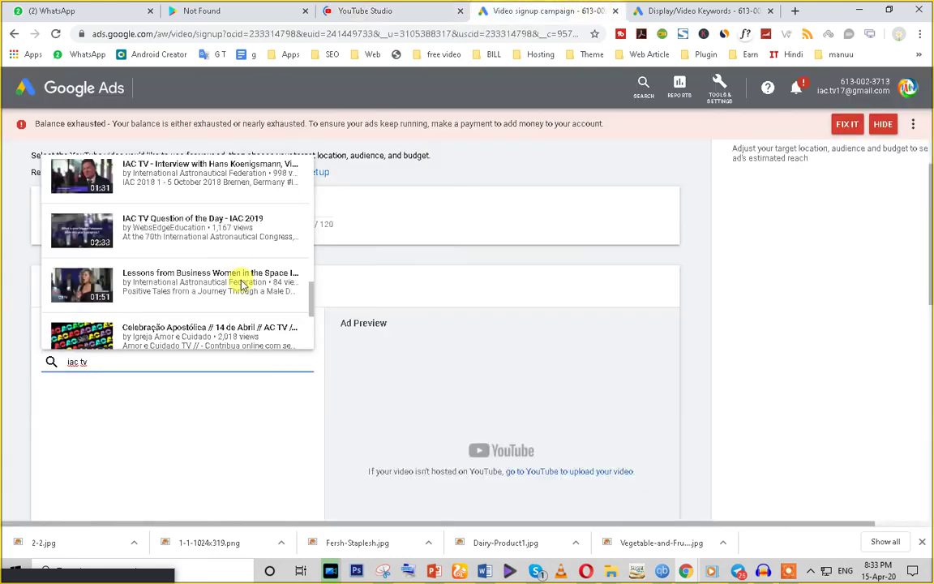
scroll(177, 284, up, 5)
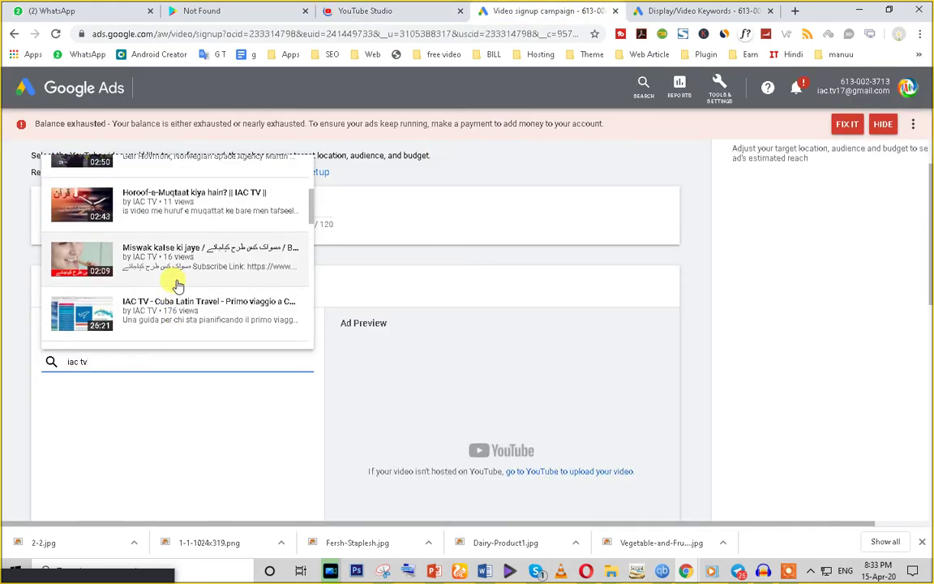
click(180, 268)
scroll(292, 357, down, 2)
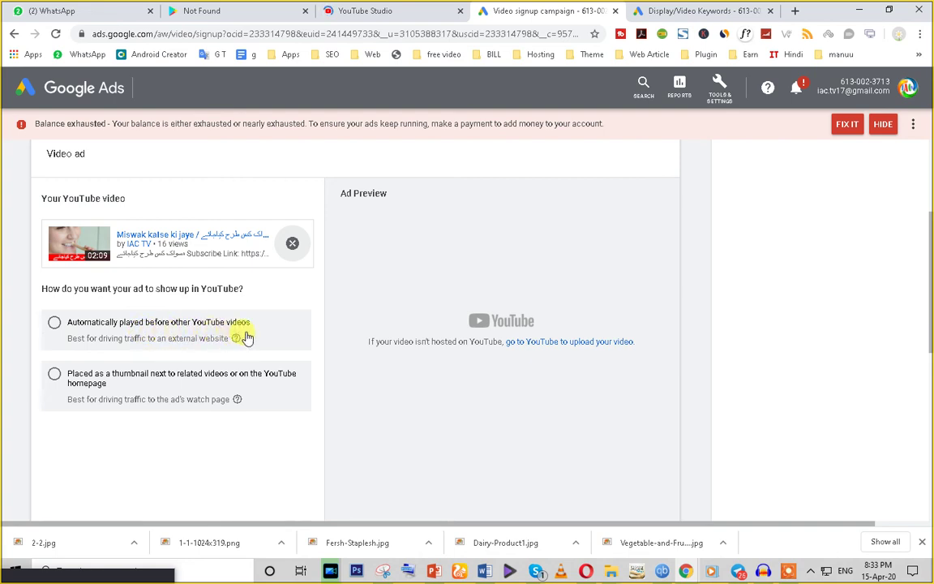
Step: Compare both ad formats and settle on 'Automatically played before other YouTube videos'
click(54, 325)
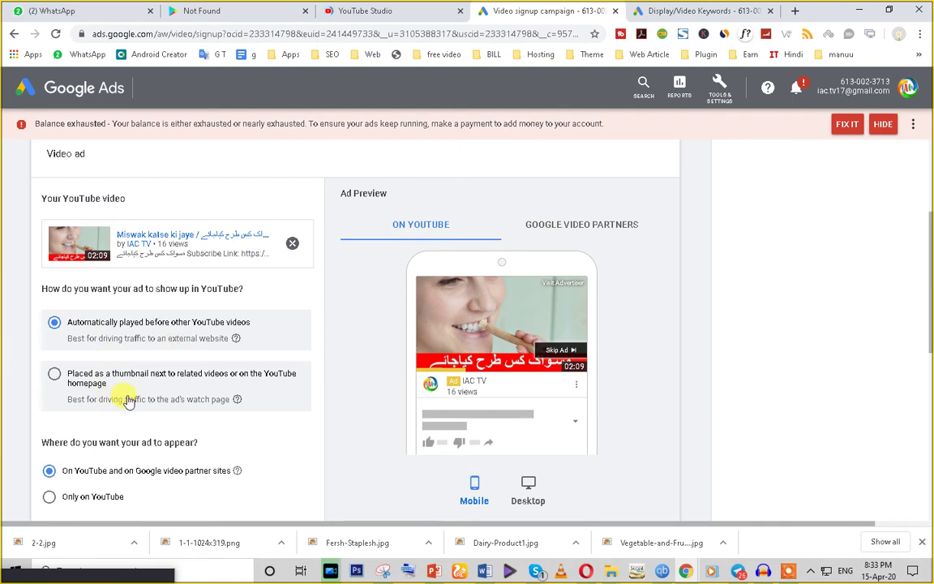
click(55, 377)
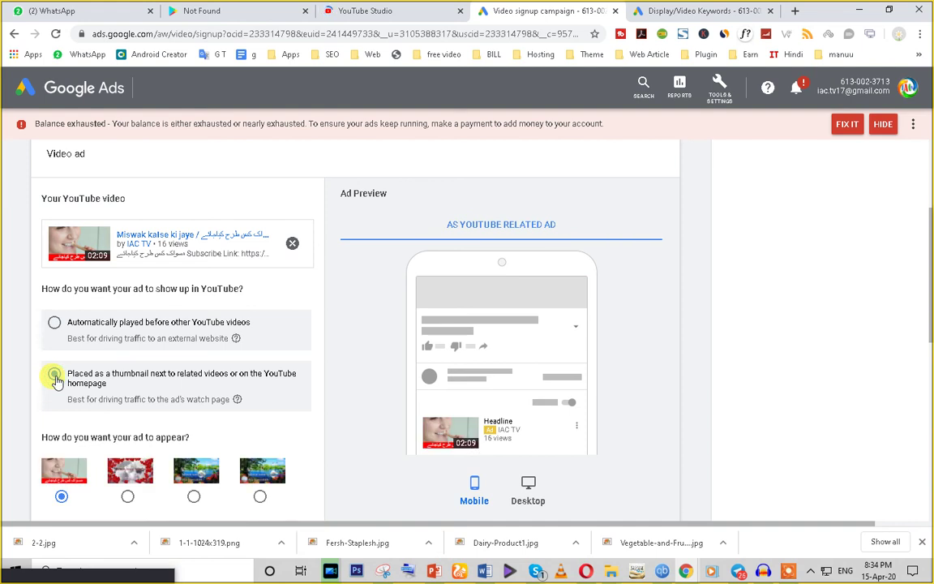
scroll(500, 371, down, 1)
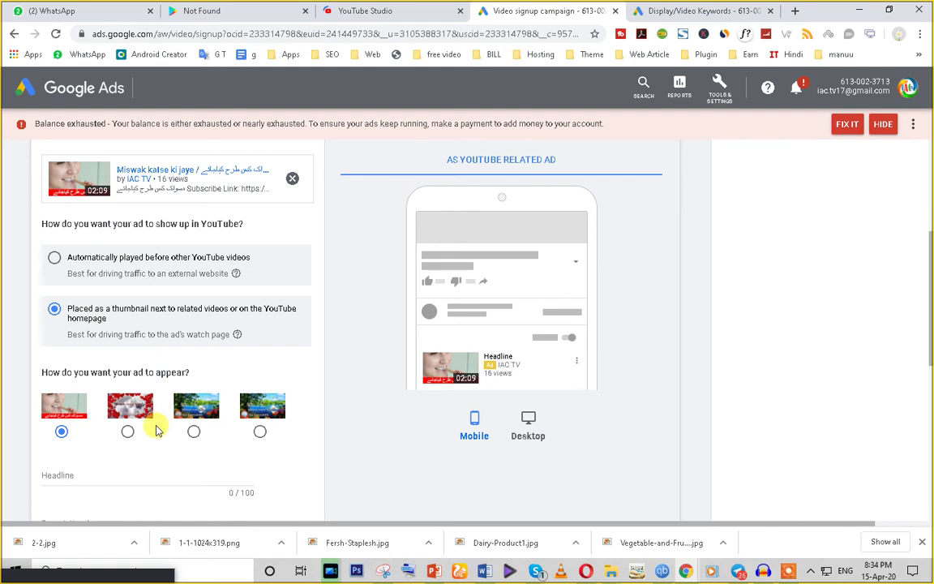
click(54, 260)
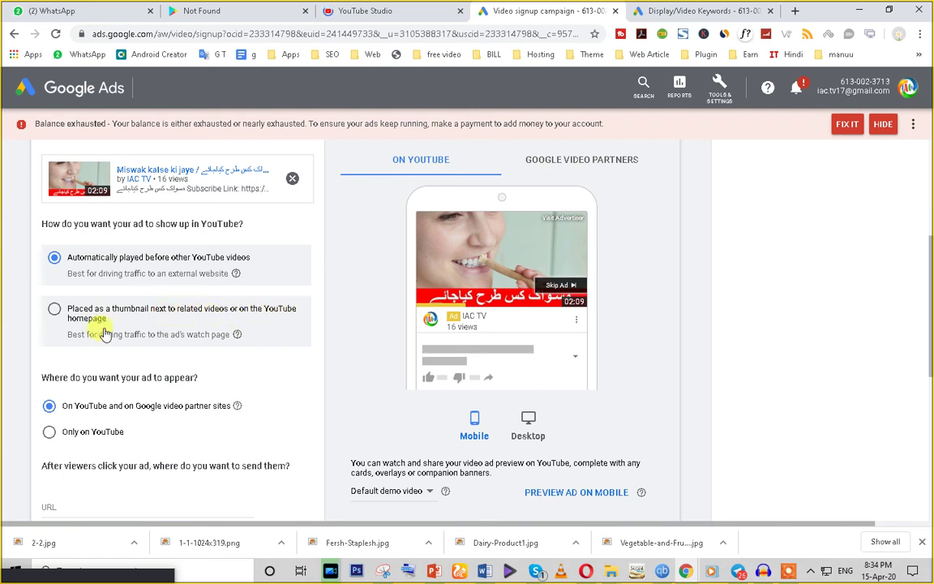
click(54, 310)
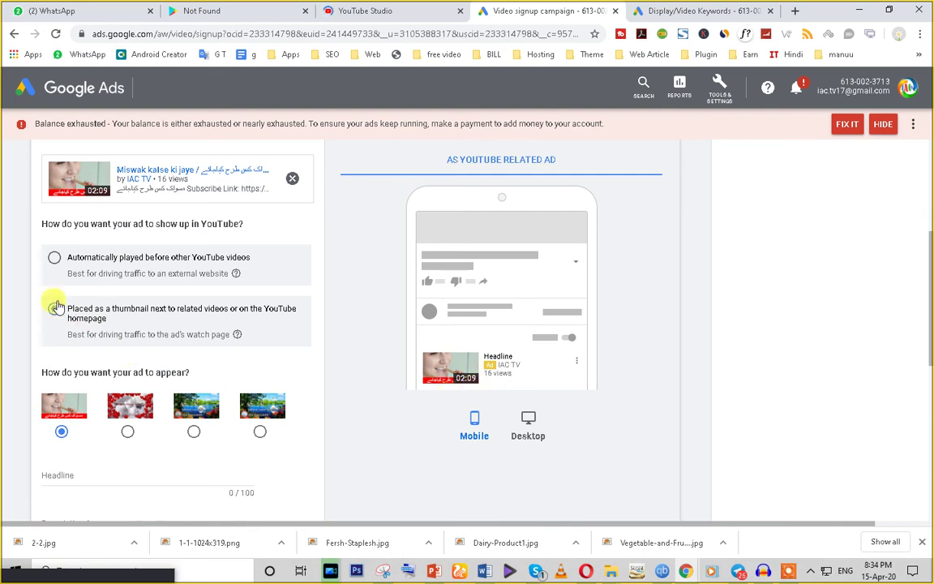
click(54, 258)
Step: Restrict the ad to appear only on YouTube, excluding Google video partner sites
scroll(158, 425, down, 2)
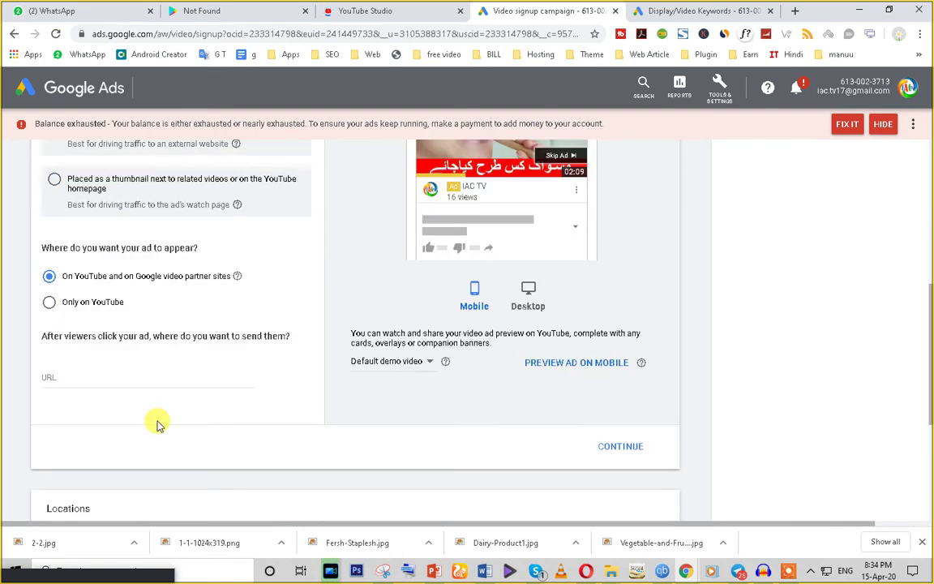
scroll(121, 397, up, 1)
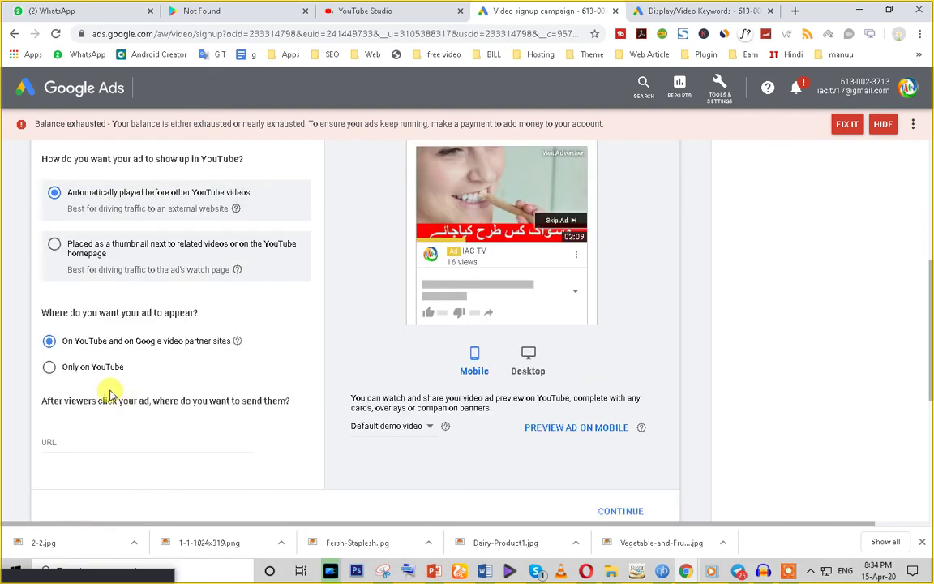
click(48, 367)
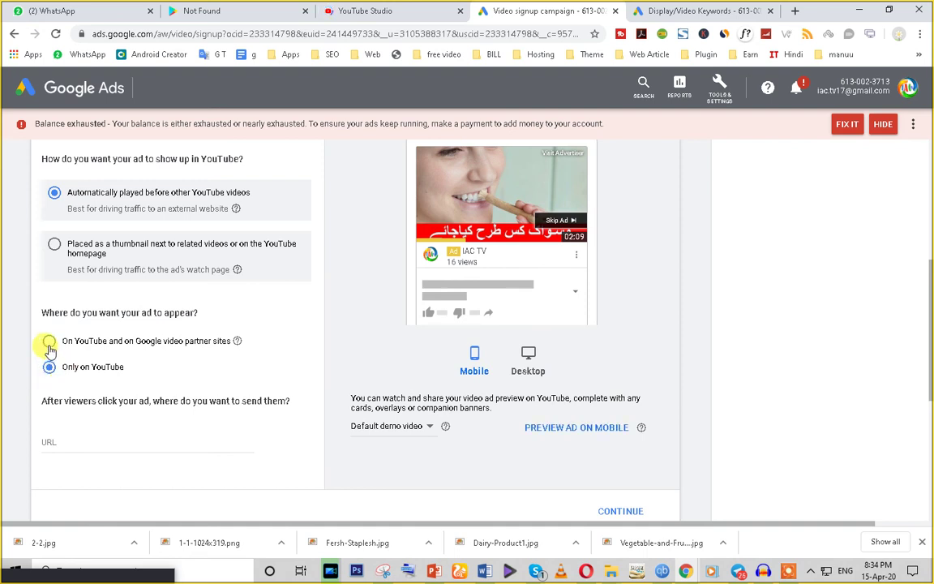
triple_click(172, 347)
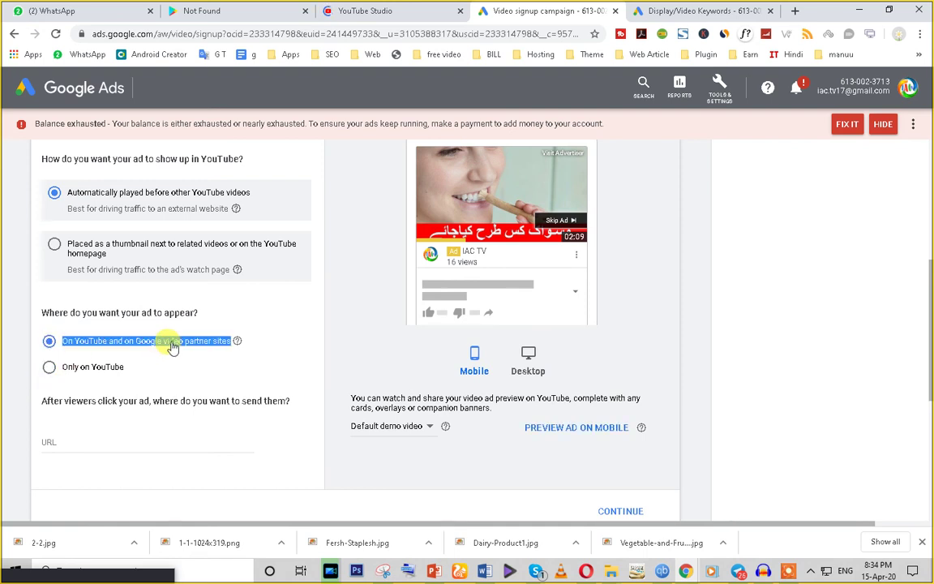
click(53, 373)
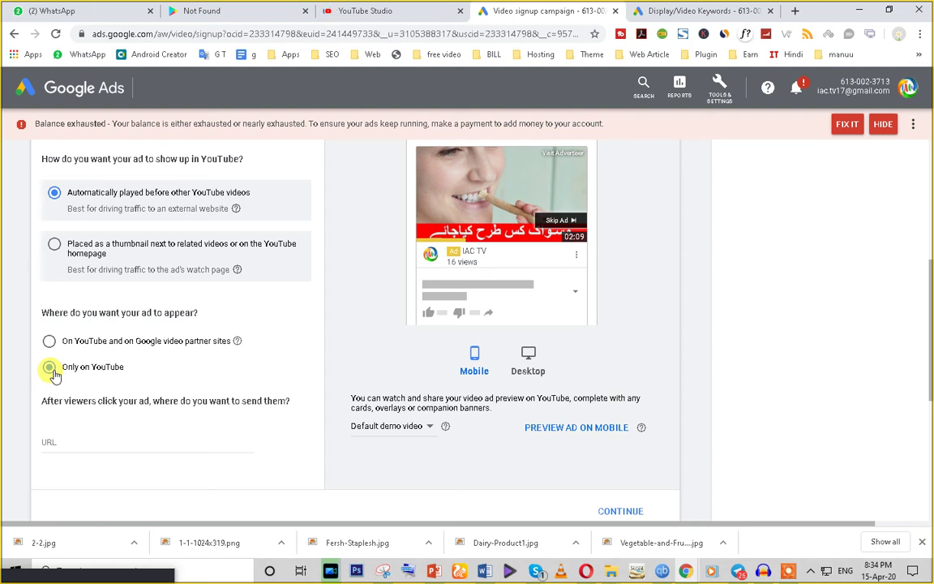
Step: Check the ad preview in desktop and mobile layouts, then focus the destination URL field
click(529, 363)
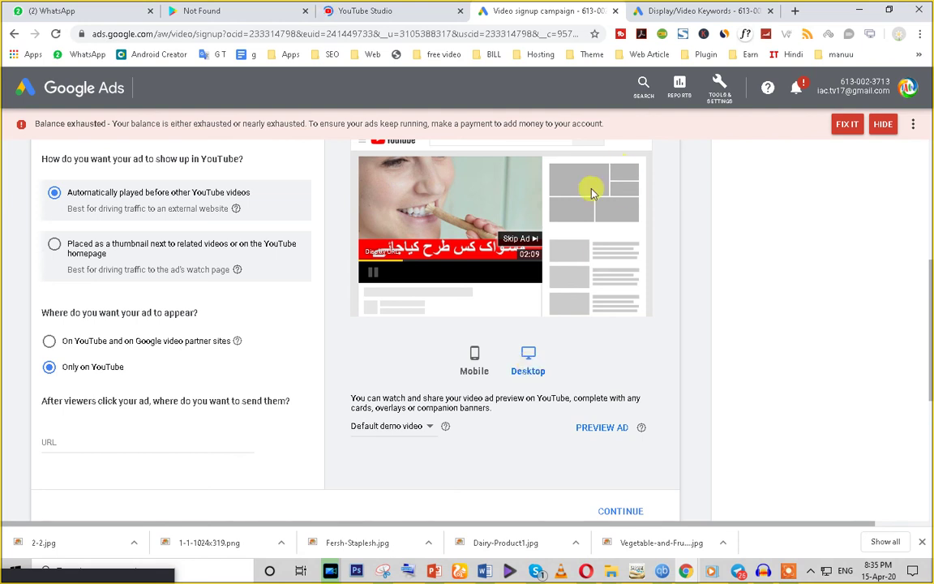
click(476, 361)
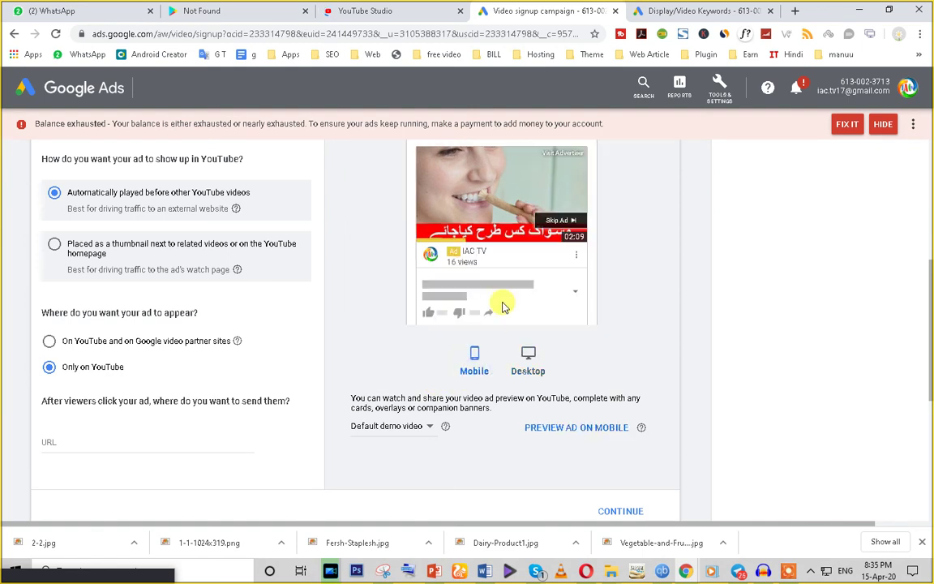
scroll(63, 406, down, 1)
click(62, 378)
scroll(61, 378, up, 1)
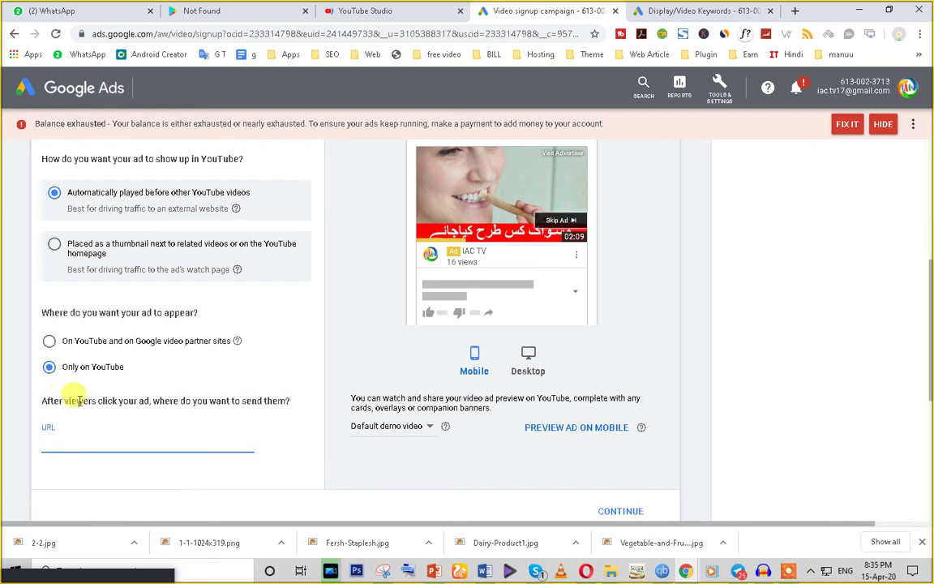
click(347, 8)
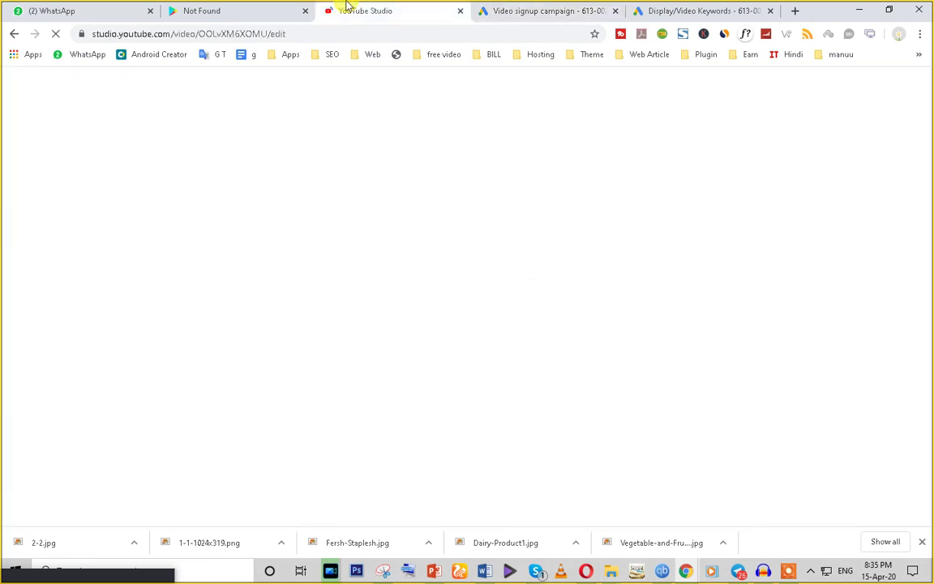
Step: Select the Studio video page address, move between tabs, and start a new tab toward uggraphic.com
click(283, 37)
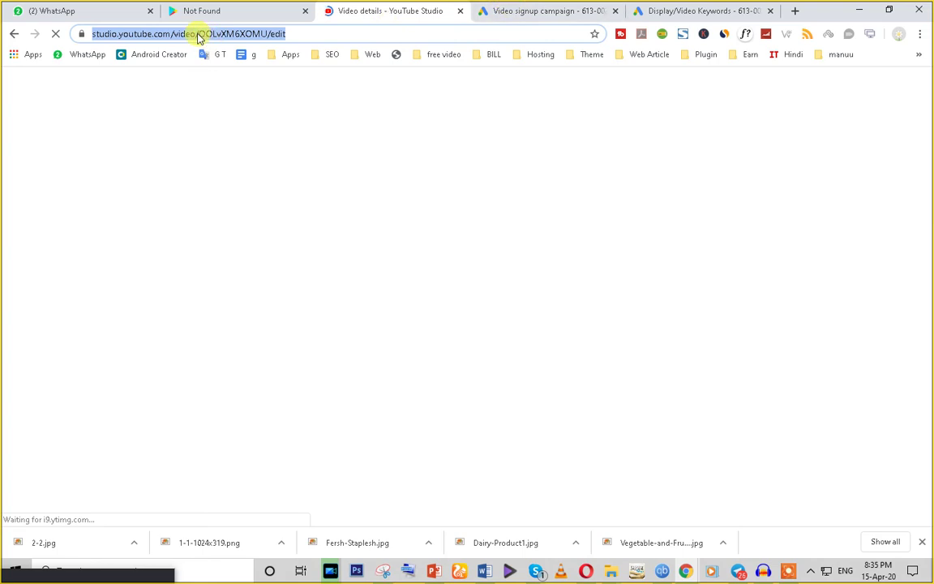
click(200, 33)
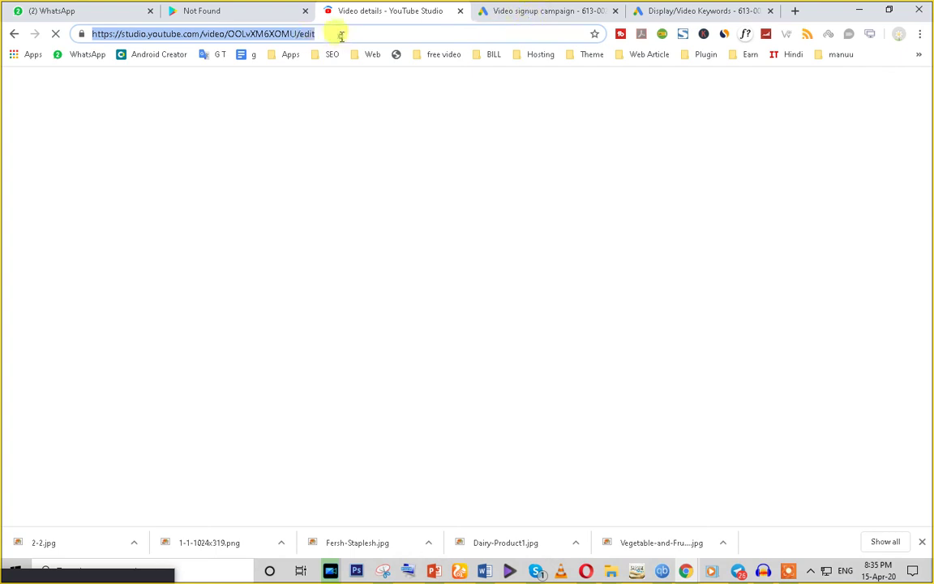
key(ctrl+Tab)
click(329, 12)
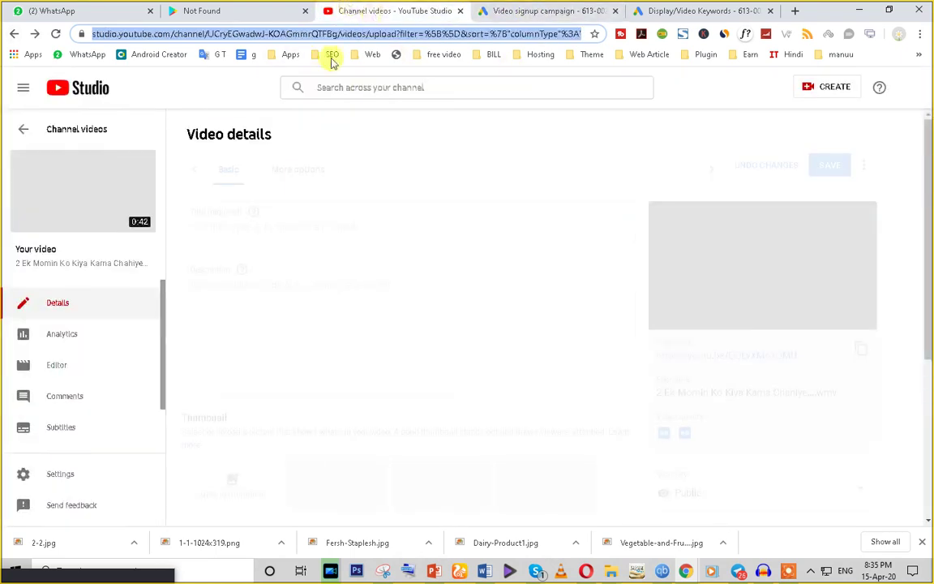
click(580, 8)
click(759, 11)
click(796, 10)
text(u)
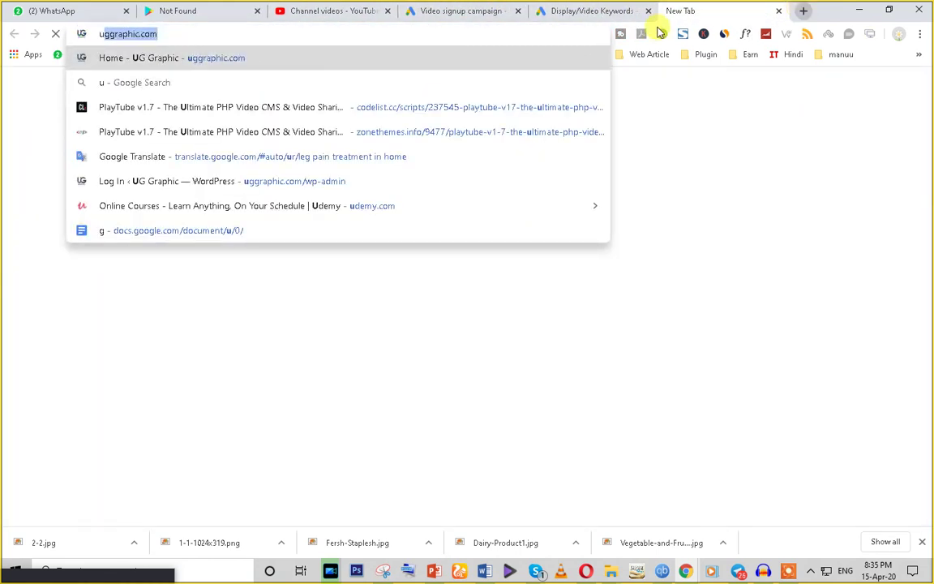
Step: Load youtube.com from the address bar and search YouTube for 'iac tv'
key(Escape)
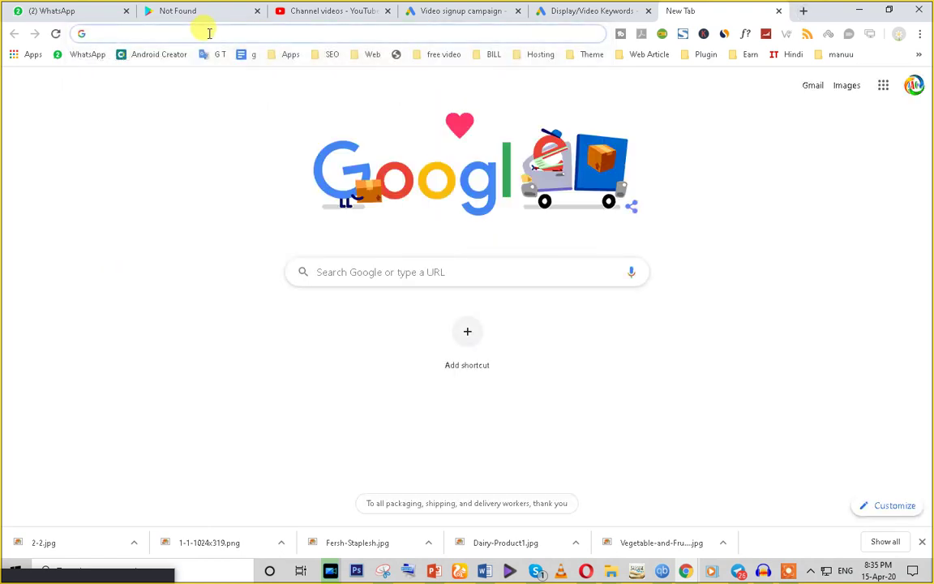
text(yo)
key(Return)
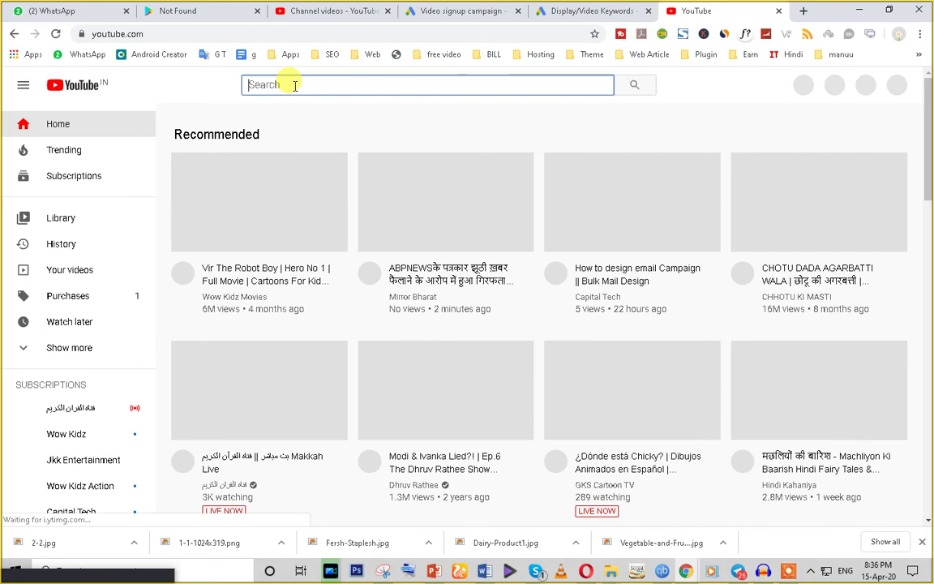
text(i)
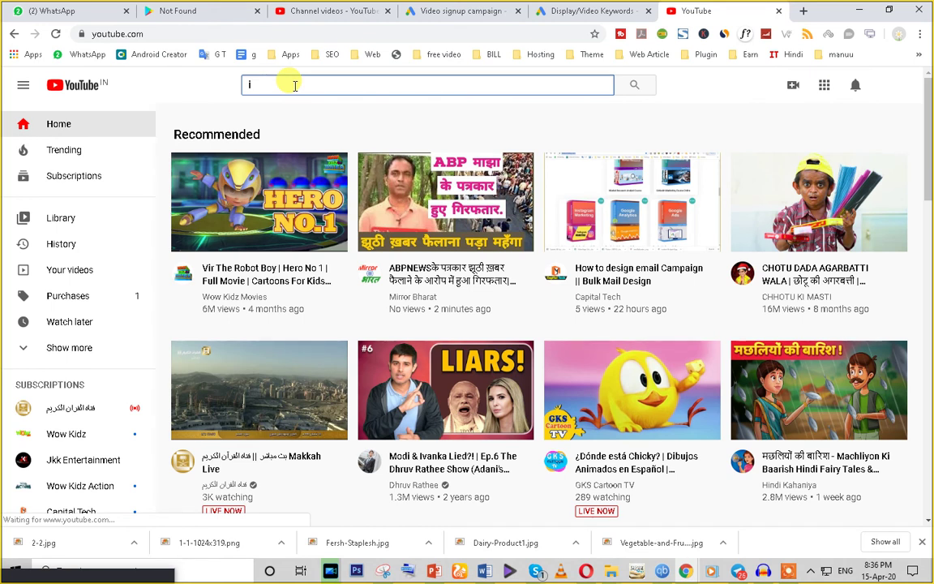
text(ac tv)
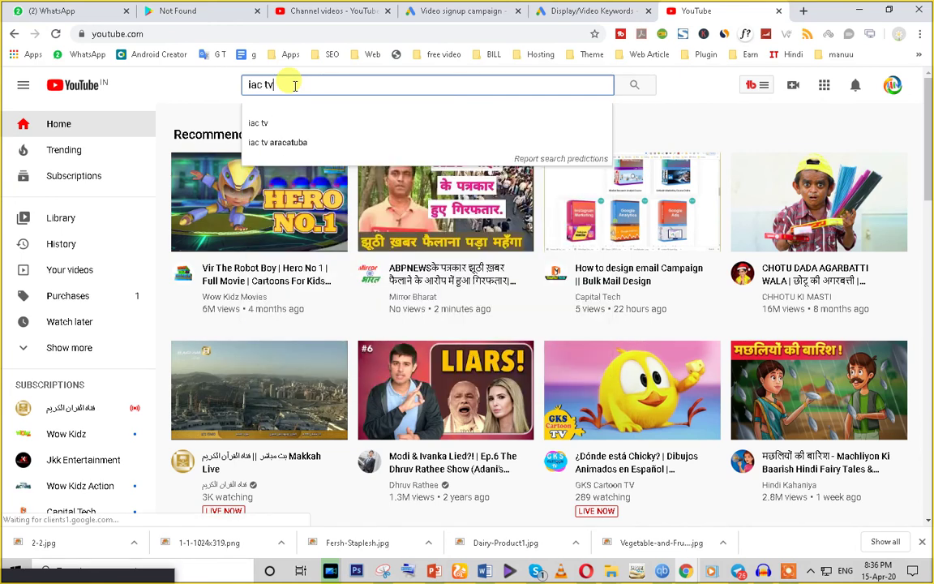
key(Return)
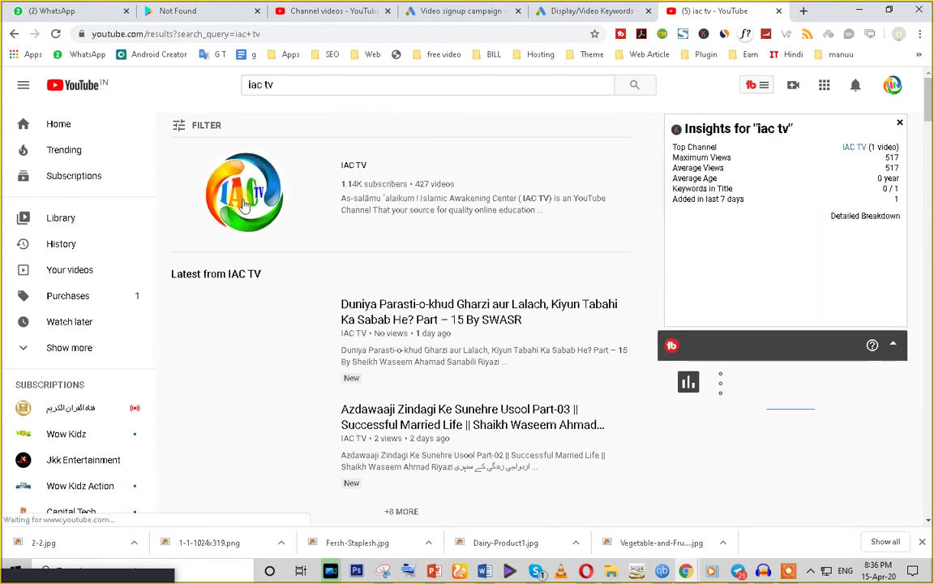
Step: Open the IAC TV channel page and follow its banner Subscribe link
click(318, 146)
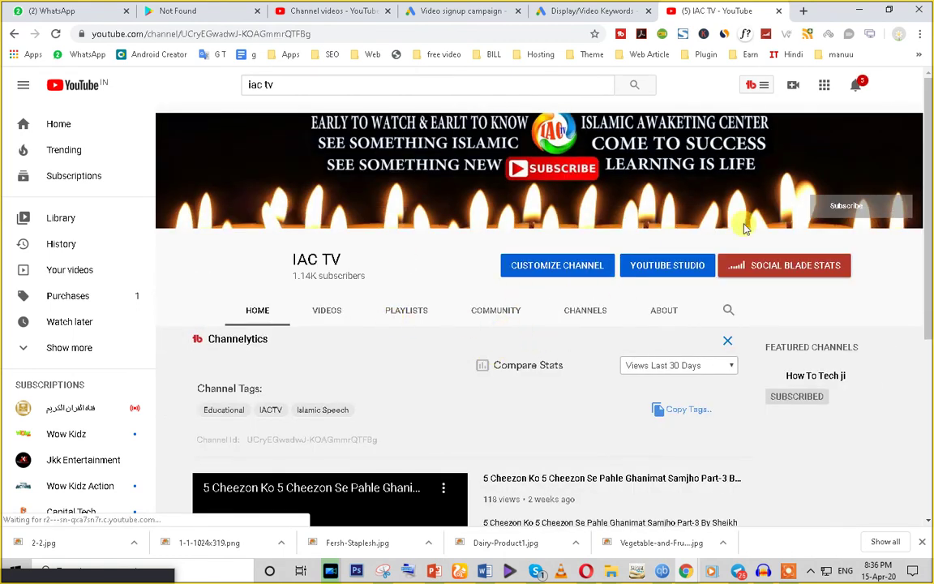
scroll(361, 393, down, 1)
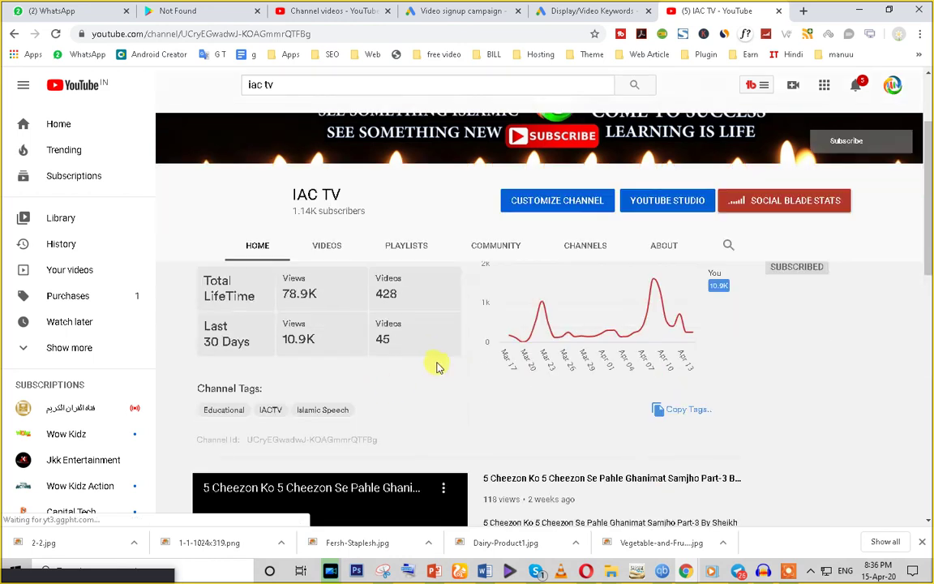
scroll(436, 363, down, 1)
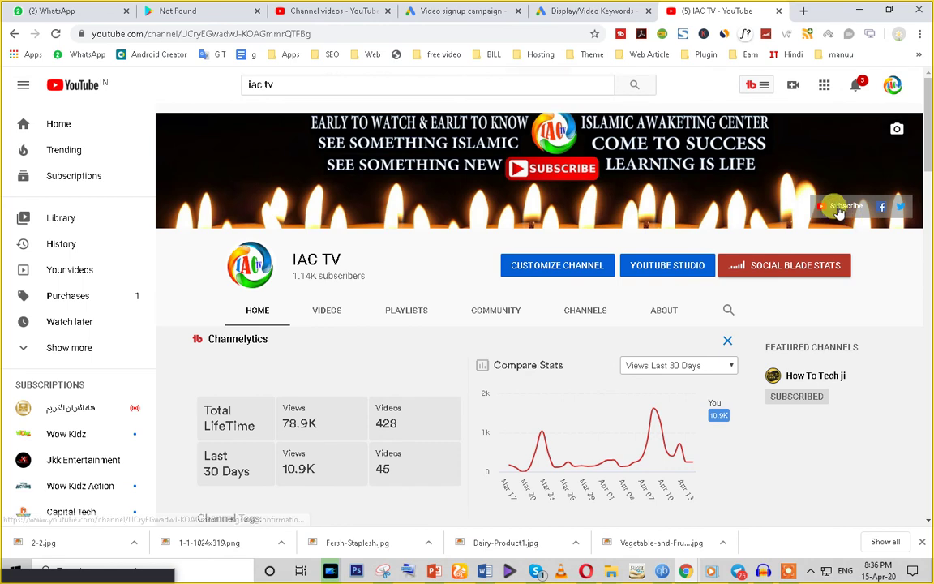
click(840, 211)
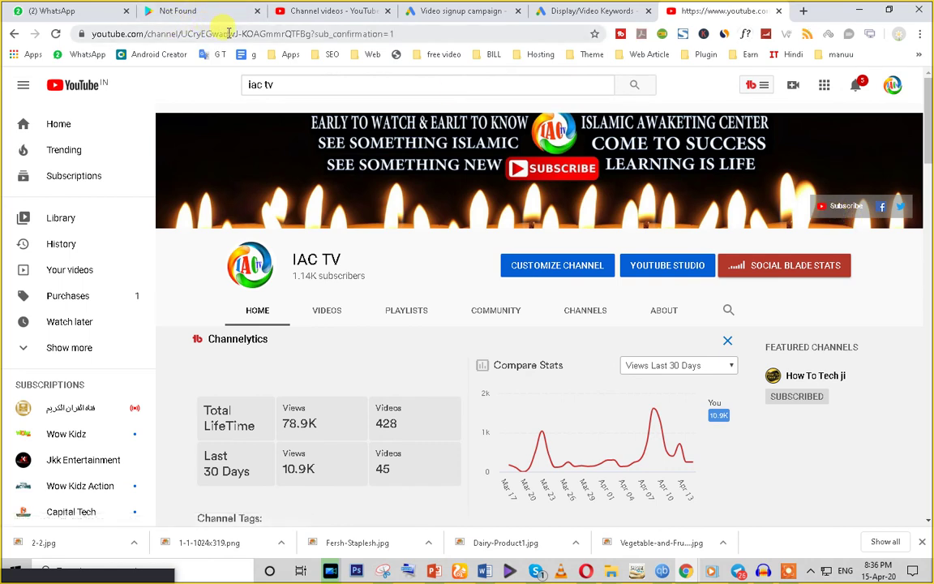
Step: Copy the full subscribe-confirmation URL from the address bar and close the channel tab
click(230, 34)
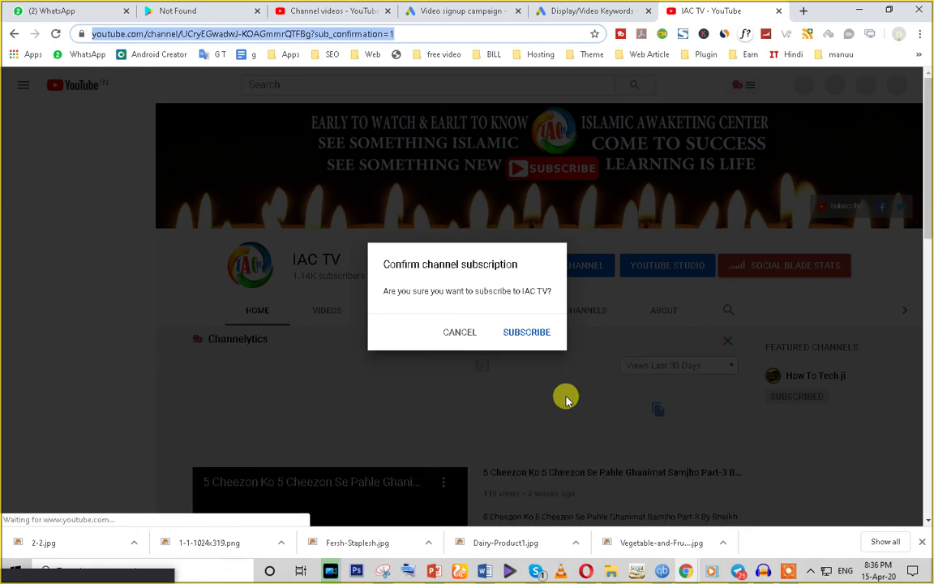
click(366, 33)
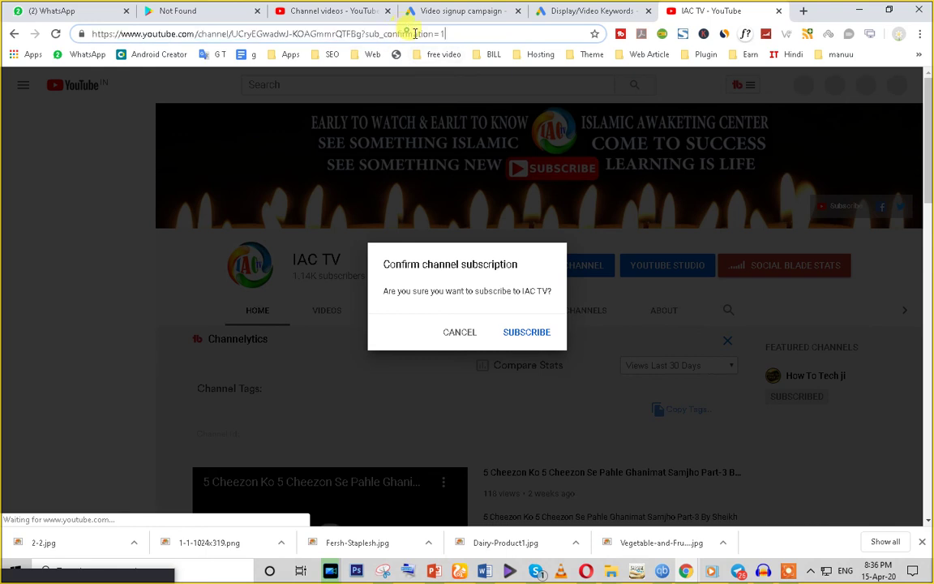
drag(457, 28, 367, 34)
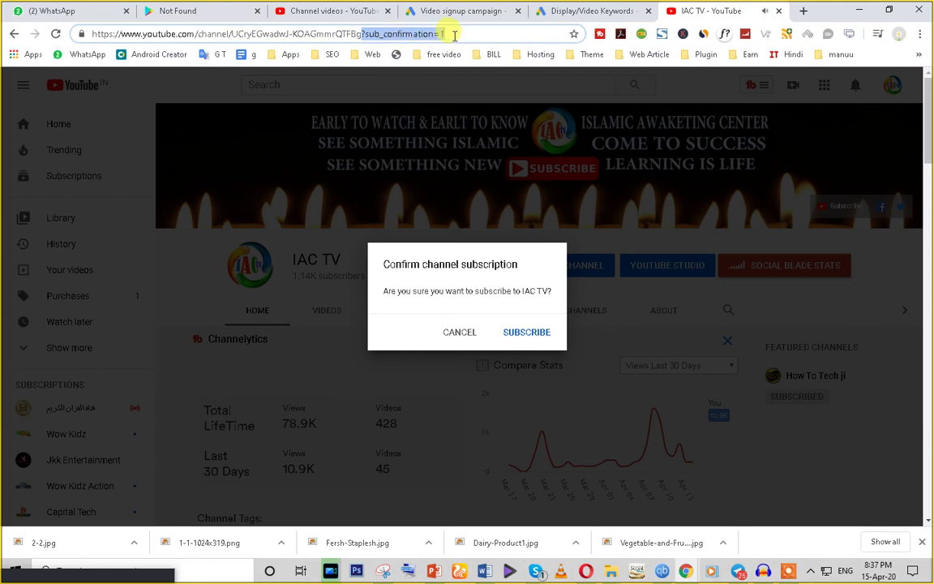
drag(442, 33, 386, 34)
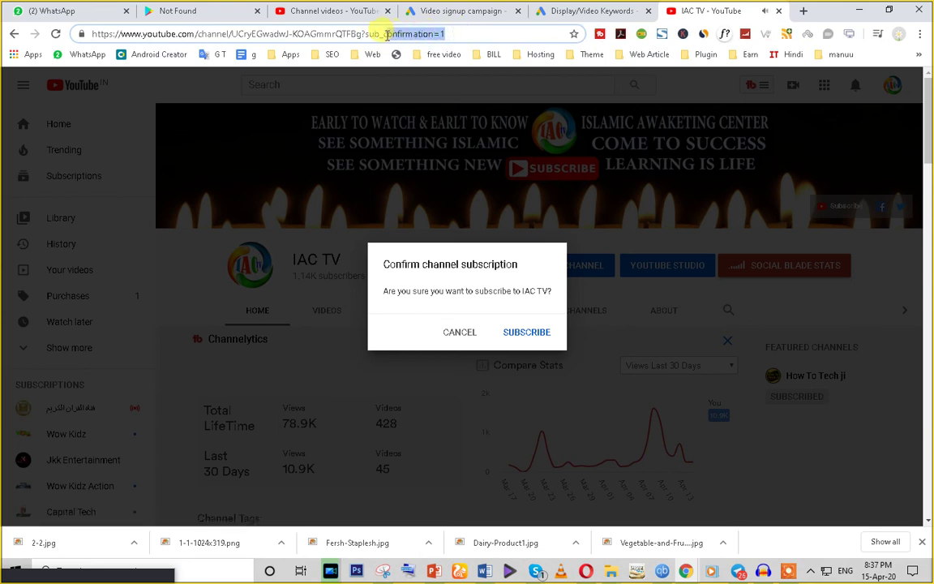
click(450, 34)
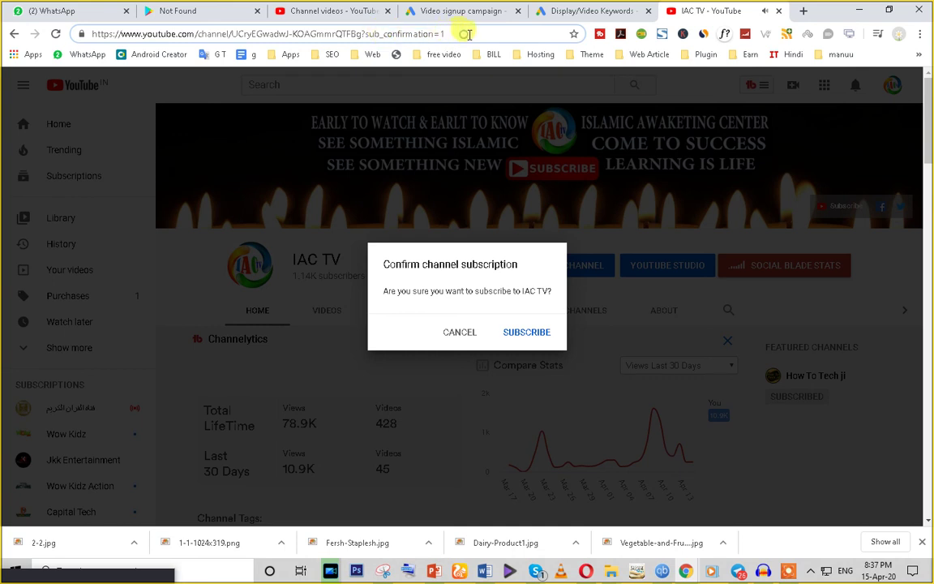
triple_click(468, 34)
key(ctrl+c)
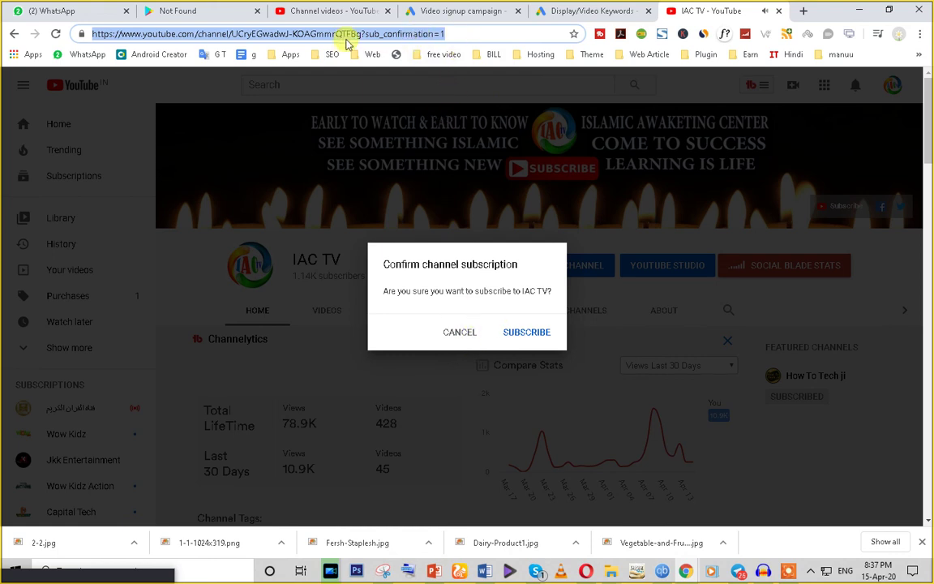
click(779, 12)
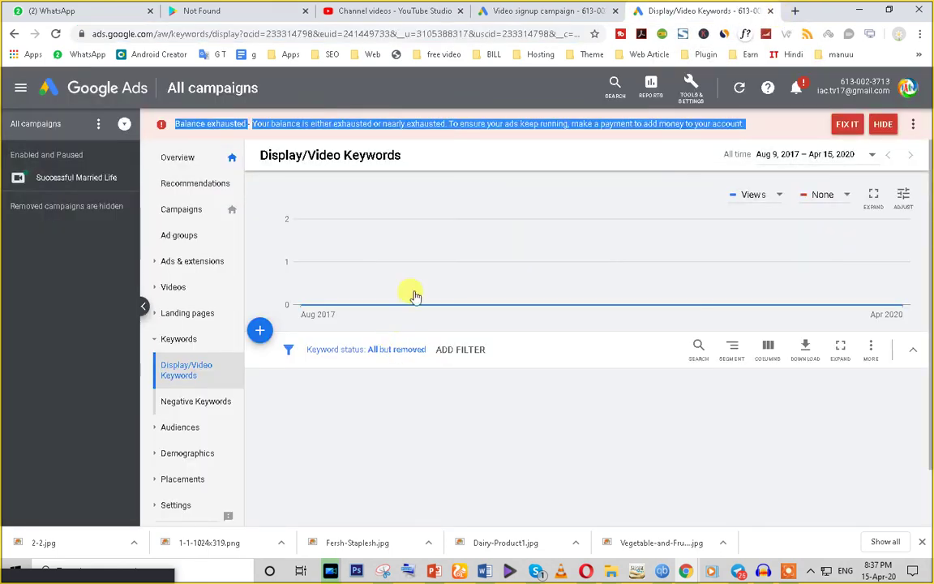
Step: Paste the copied IAC TV channel address as the ad's destination URL and continue
click(523, 11)
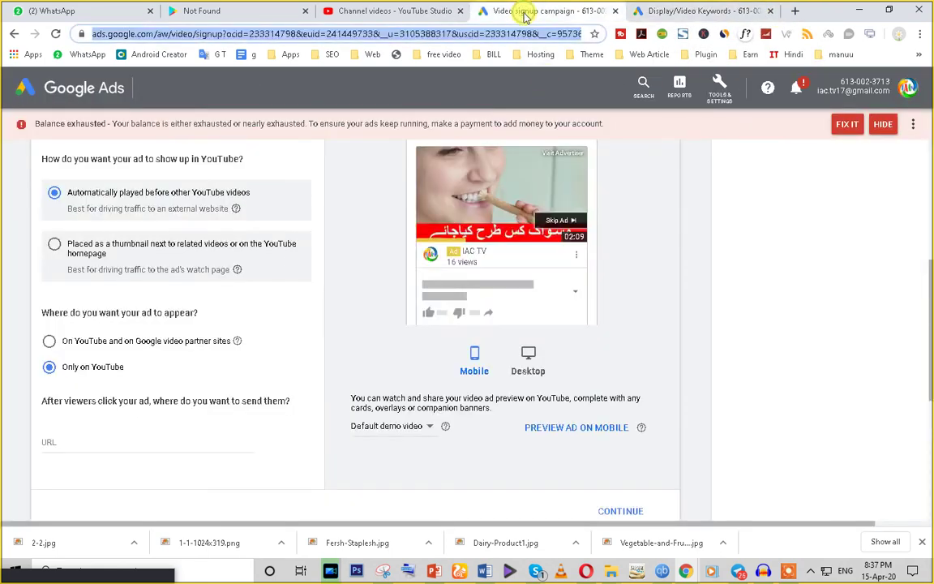
click(64, 442)
key(ctrl+v)
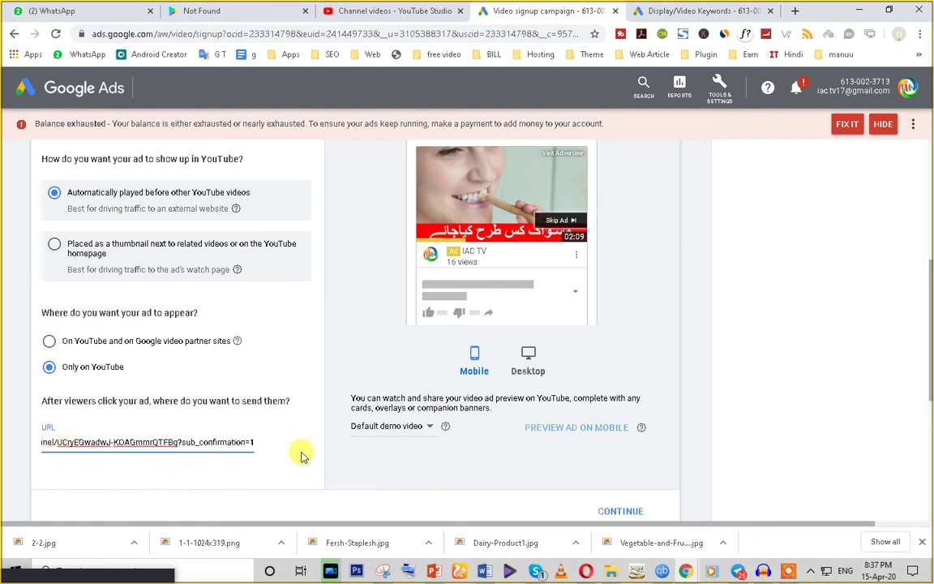
scroll(292, 451, down, 3)
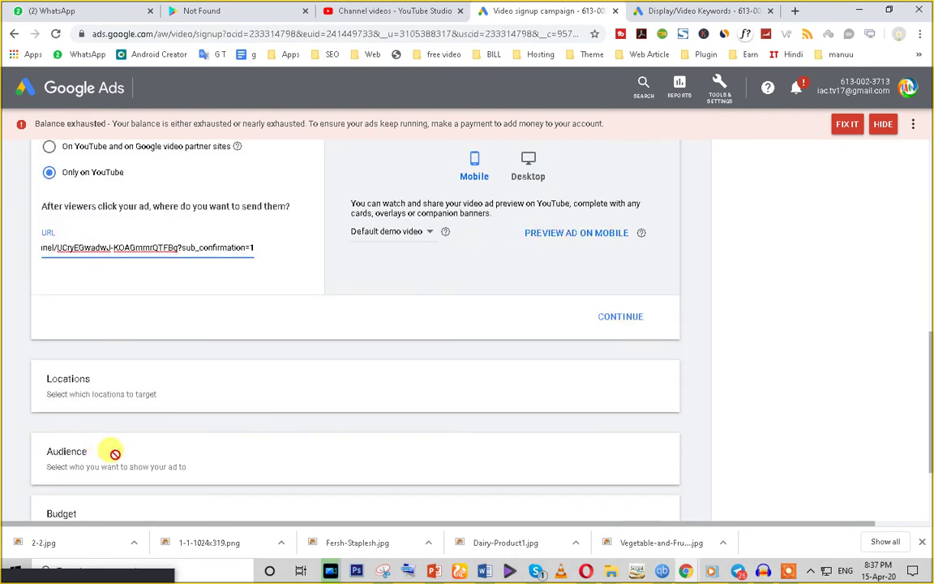
scroll(255, 390, up, 1)
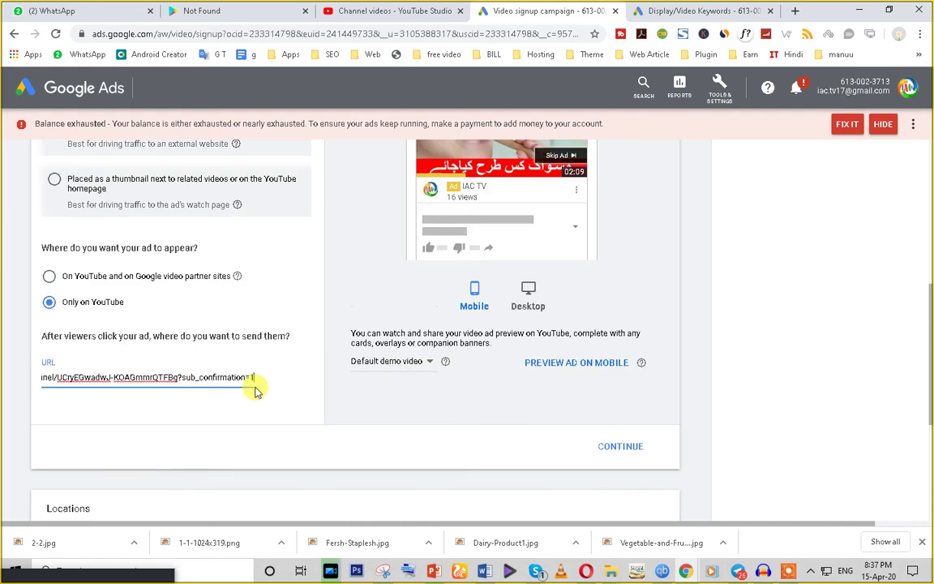
click(619, 378)
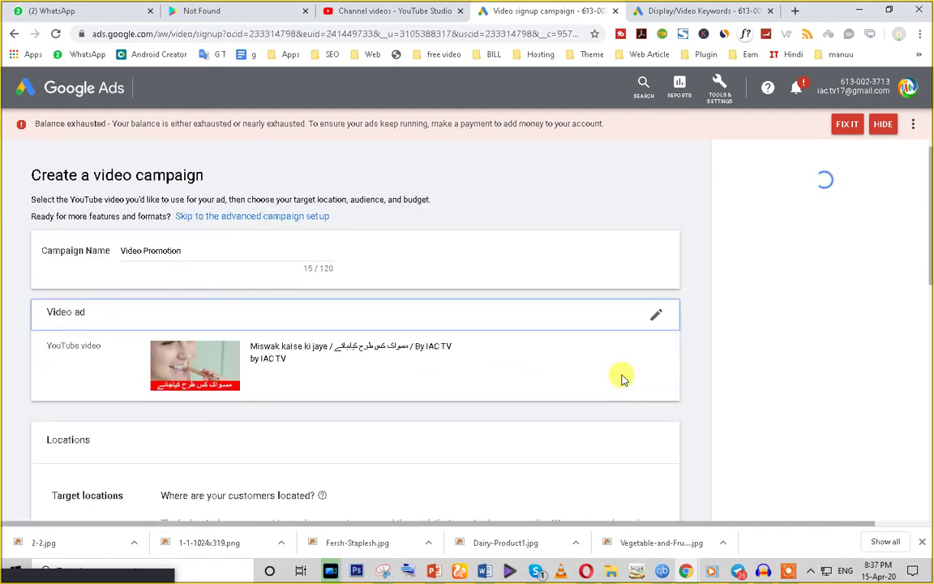
Step: Add India (country) under Target locations via an 'in' search
scroll(622, 379, down, 1)
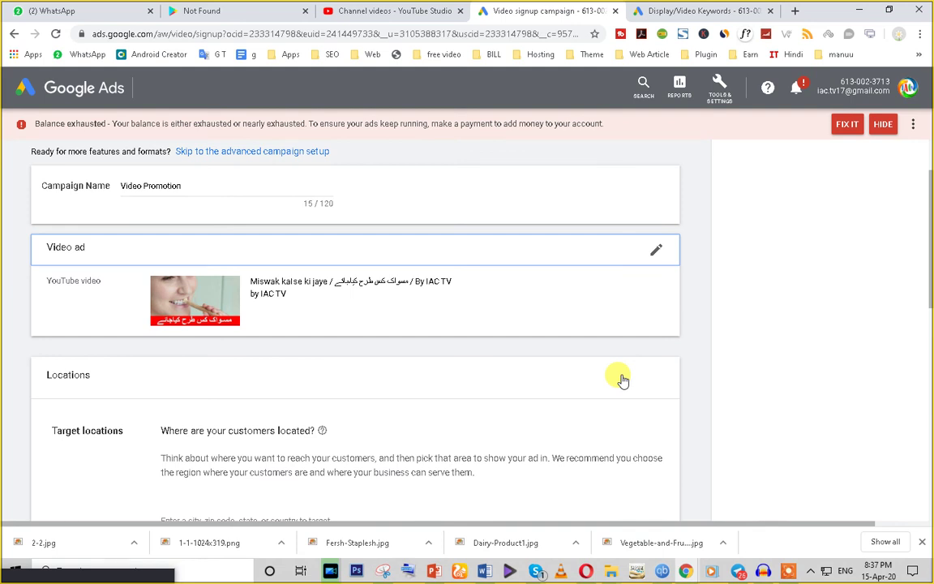
scroll(622, 378, down, 1)
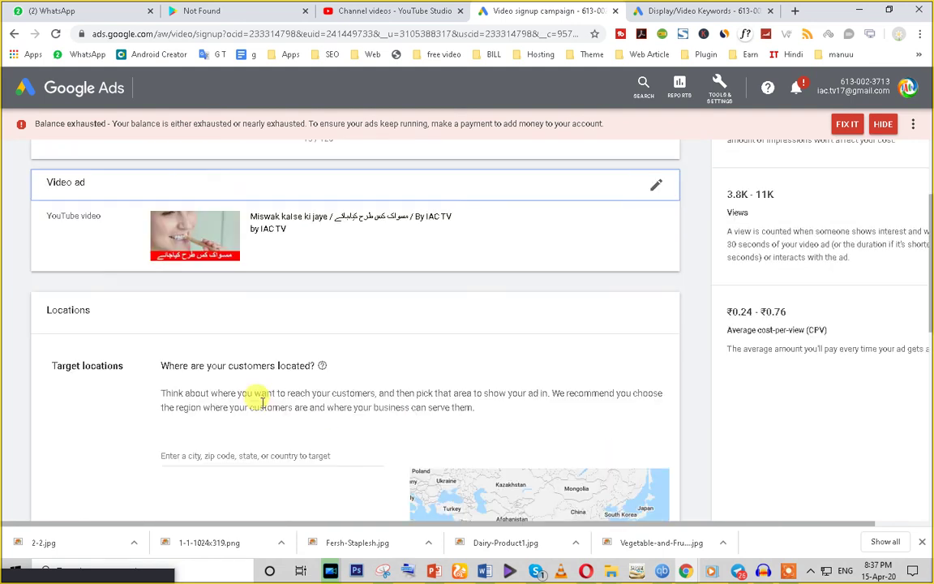
scroll(262, 402, up, 1)
scroll(162, 344, down, 2)
click(254, 388)
scroll(355, 427, down, 2)
scroll(355, 428, up, 1)
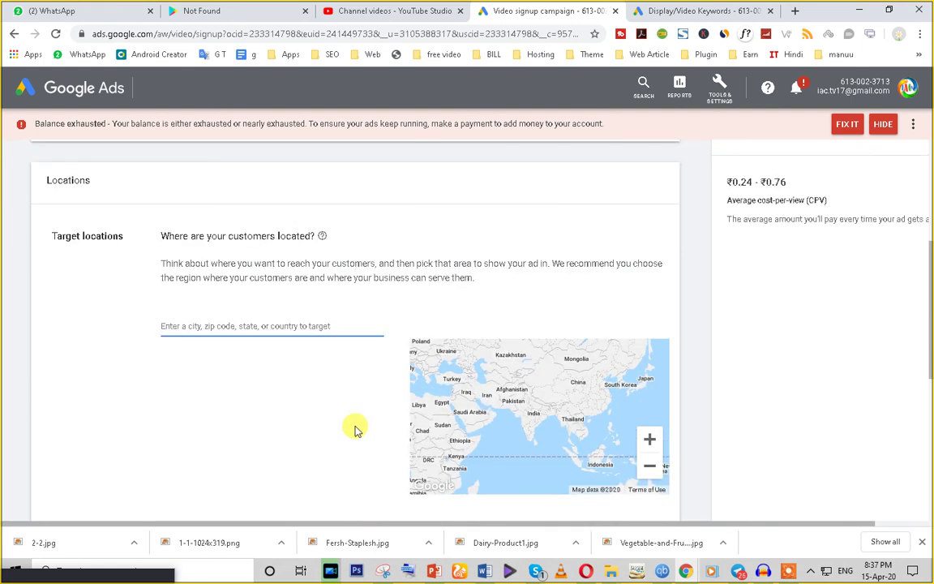
text(in)
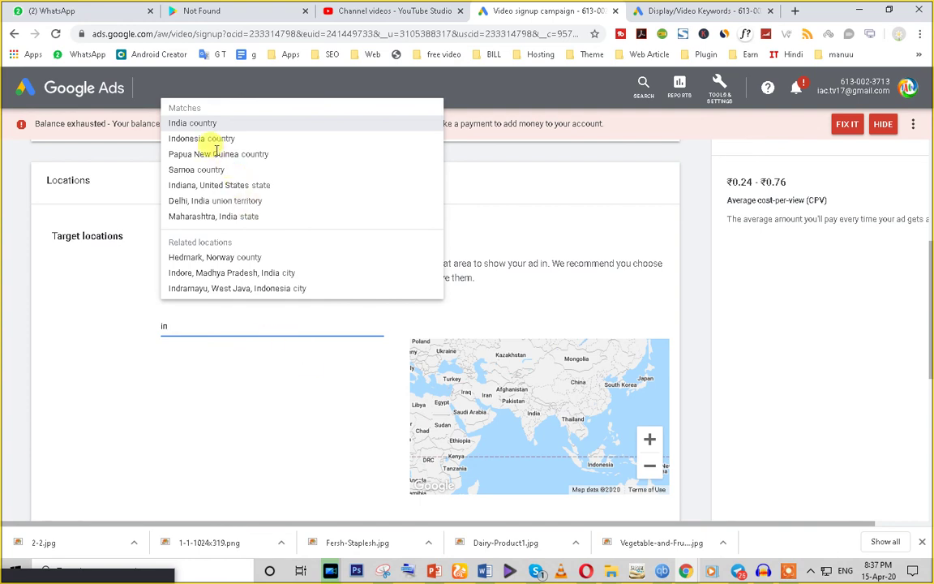
click(208, 125)
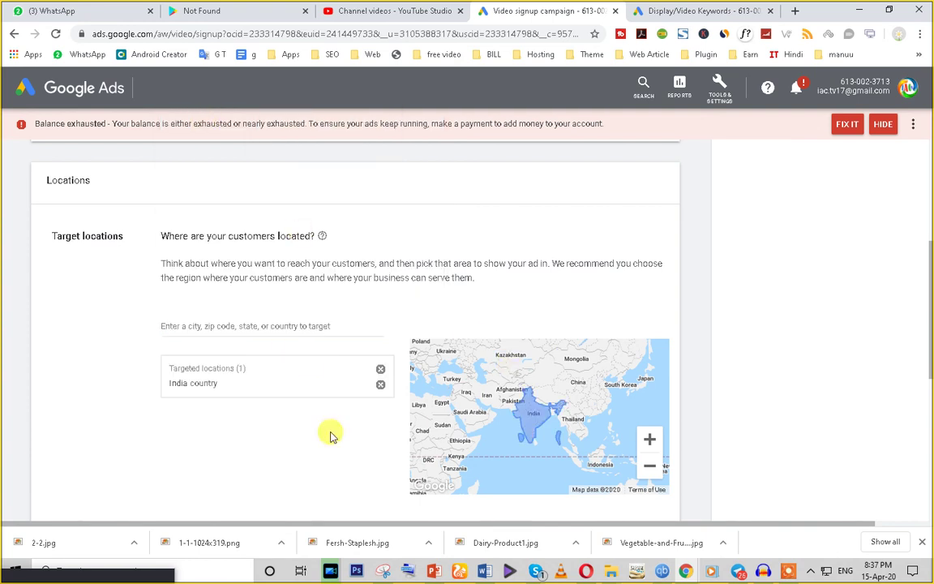
scroll(168, 450, down, 2)
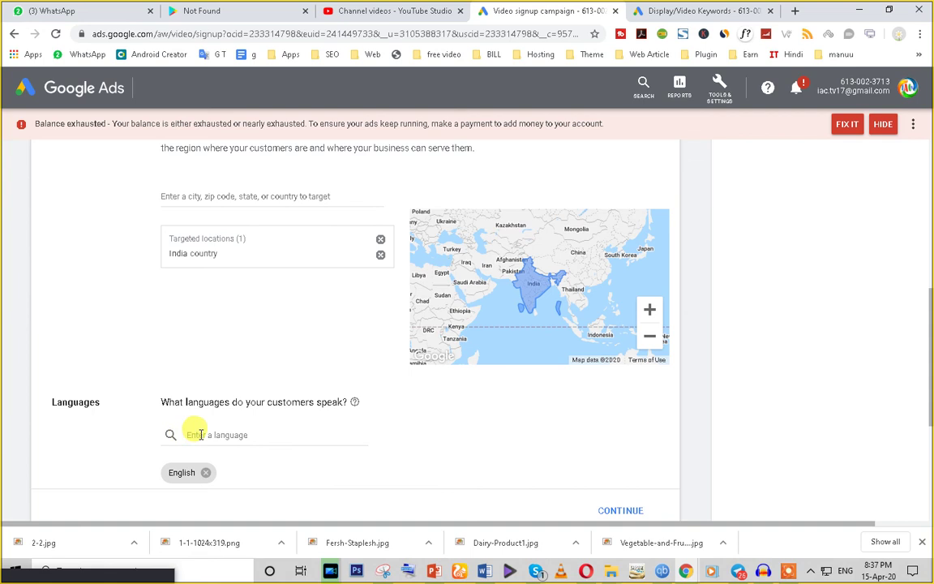
Step: Add Hindi to the campaign's languages alongside English
click(203, 435)
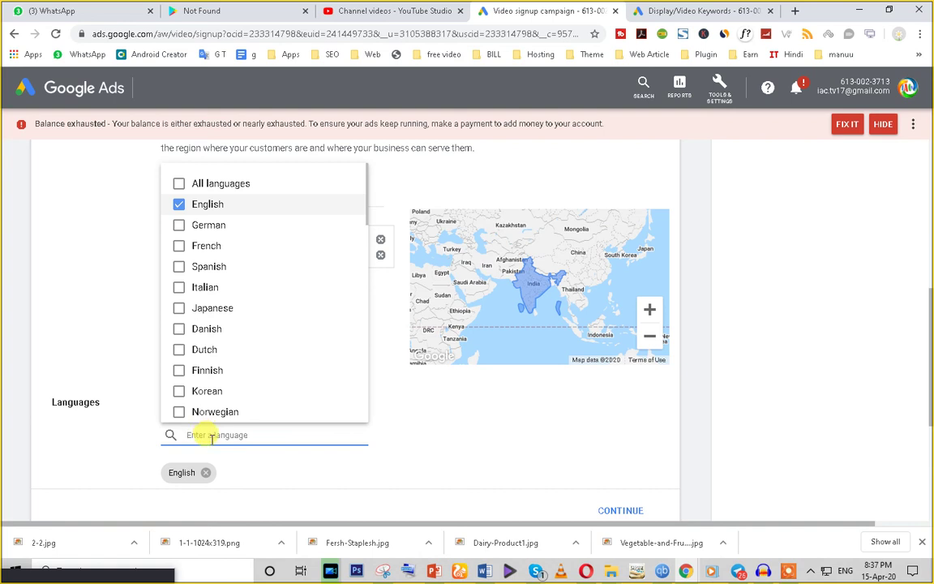
text(ursu)
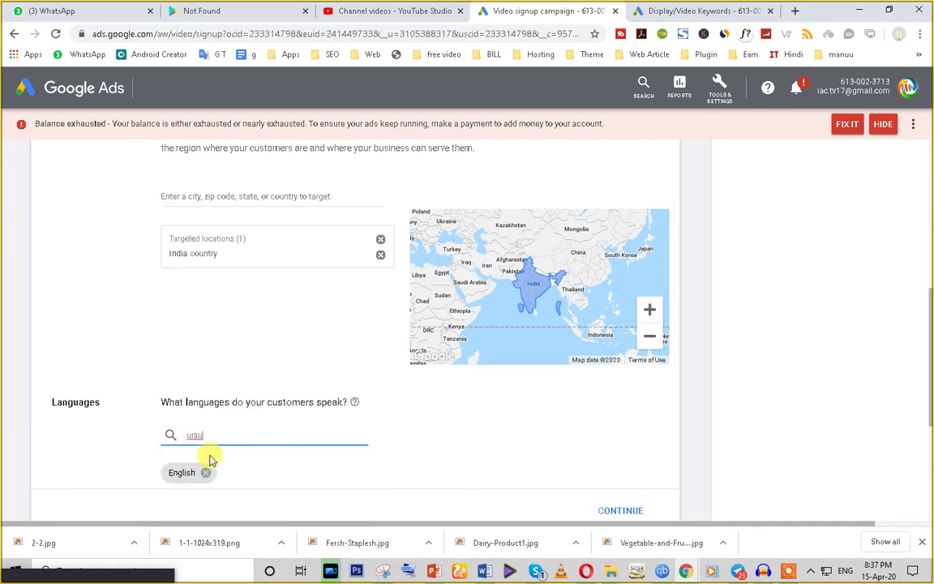
key(BackSpace)
key(BackSpace)
key(BackSpace)
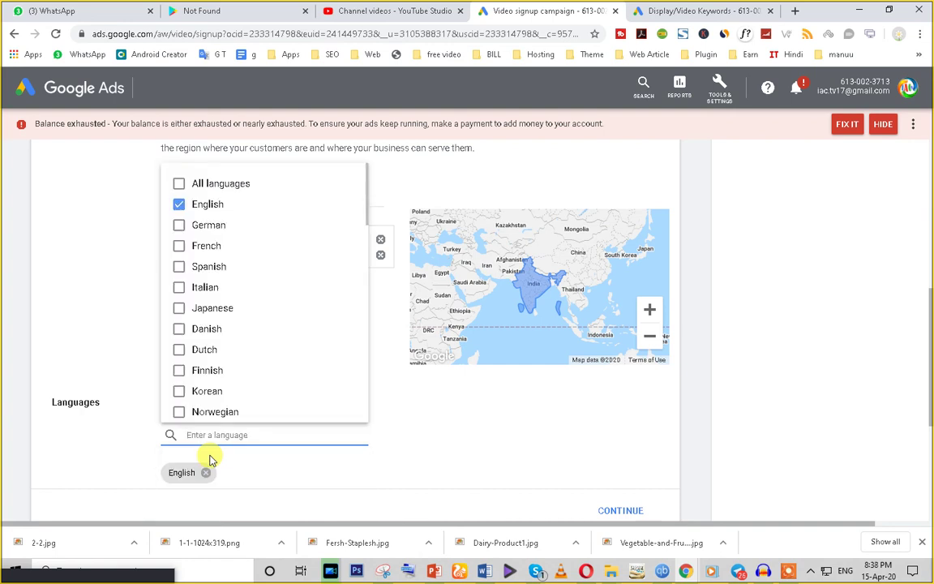
text(hindi)
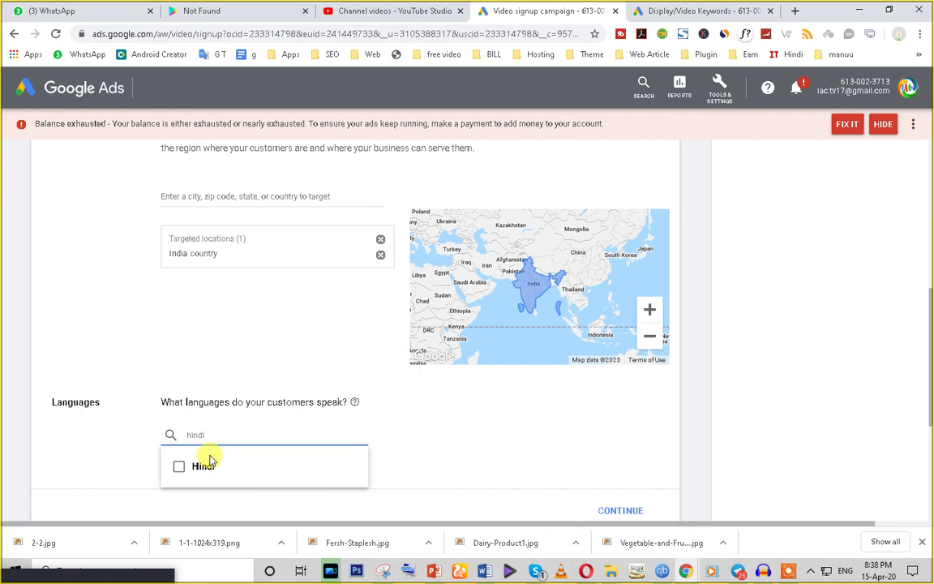
click(252, 478)
click(252, 477)
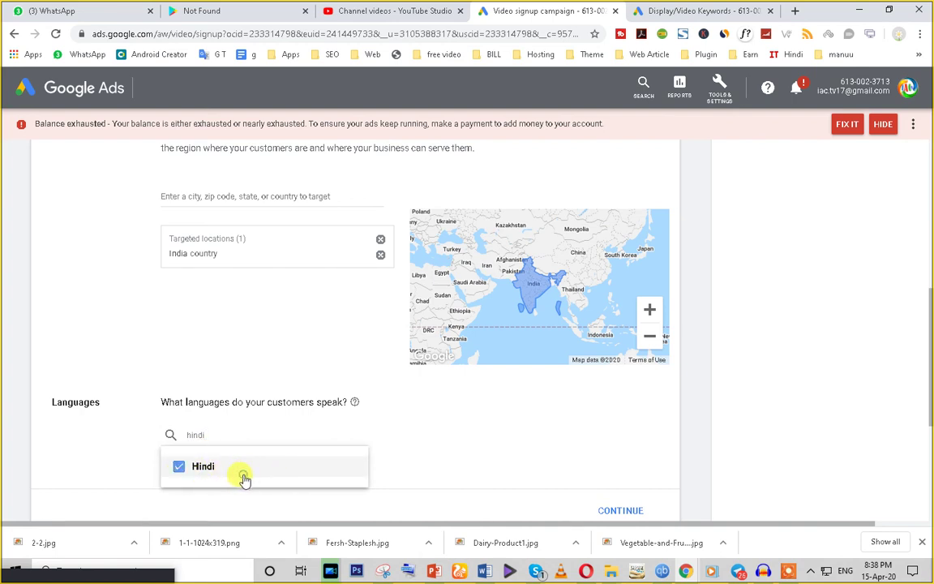
click(402, 424)
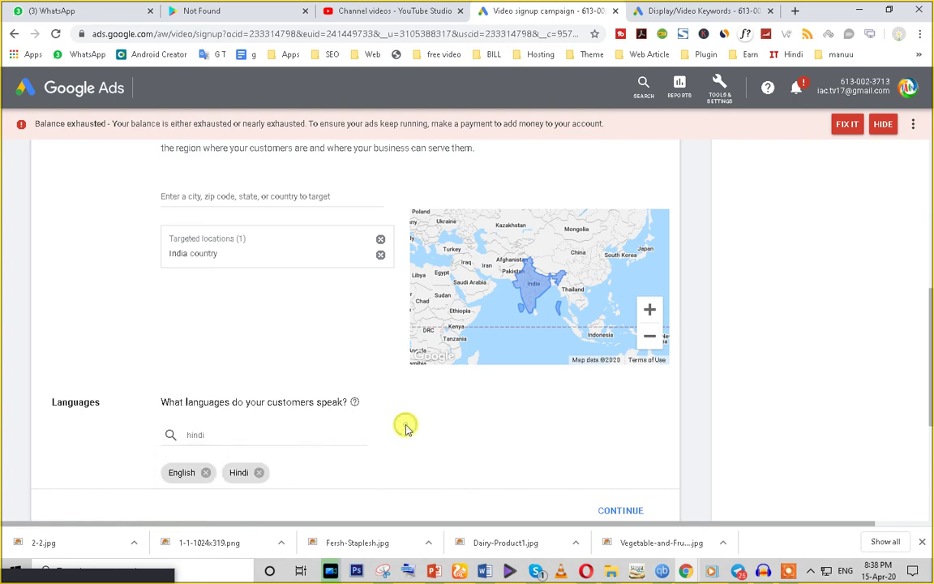
Step: Add Urdu as a language and save the Locations and Languages settings
click(228, 432)
key(BackSpace)
key(BackSpace)
key(BackSpace)
key(BackSpace)
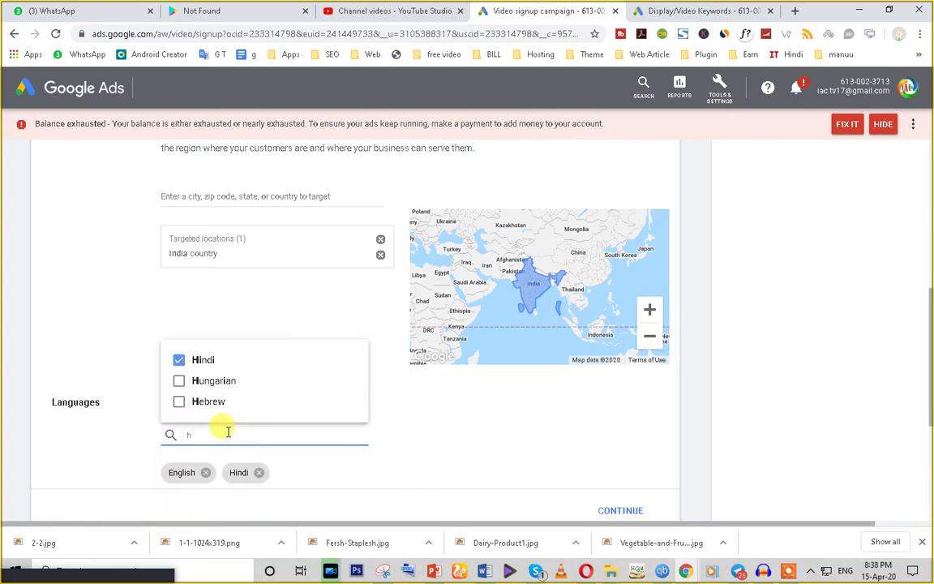
key(BackSpace)
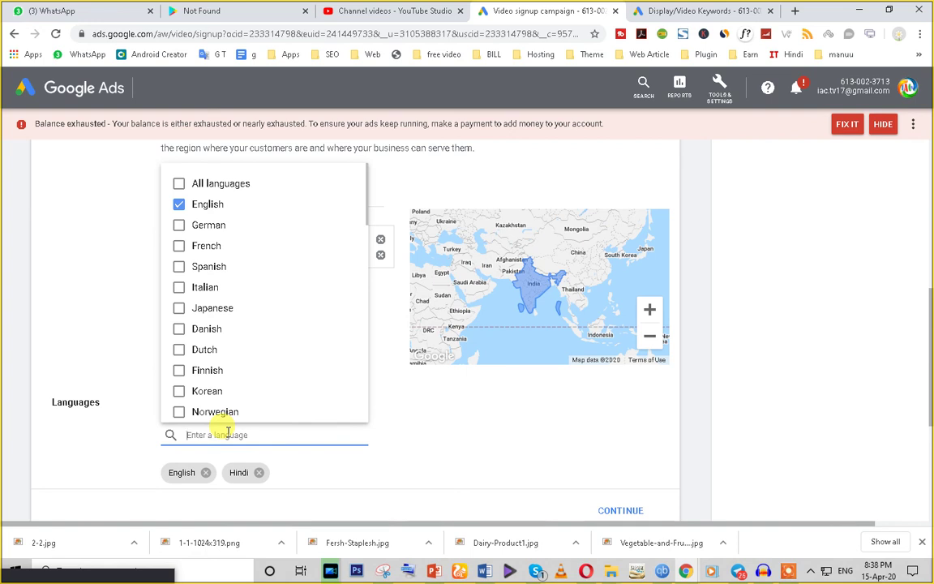
text(urdu)
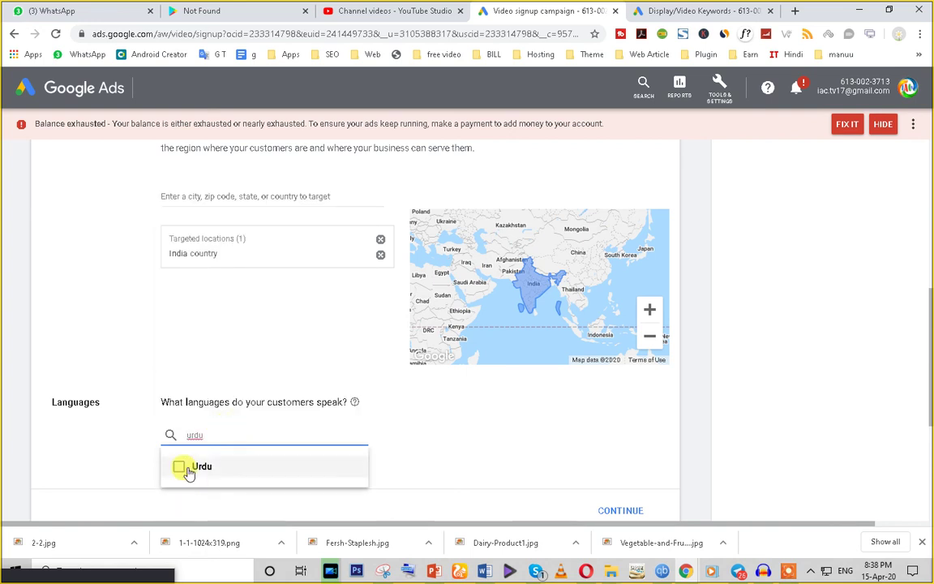
click(178, 466)
click(437, 432)
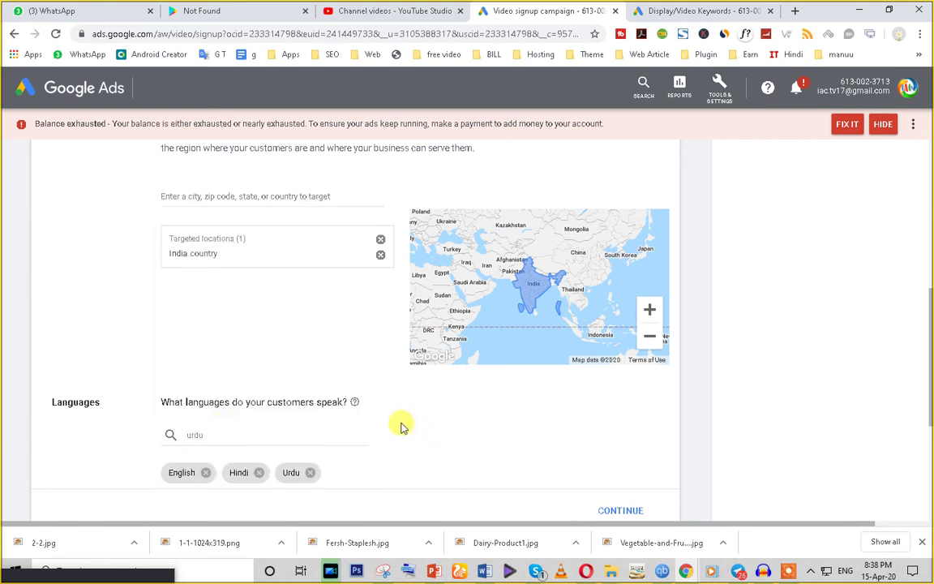
scroll(402, 426, down, 3)
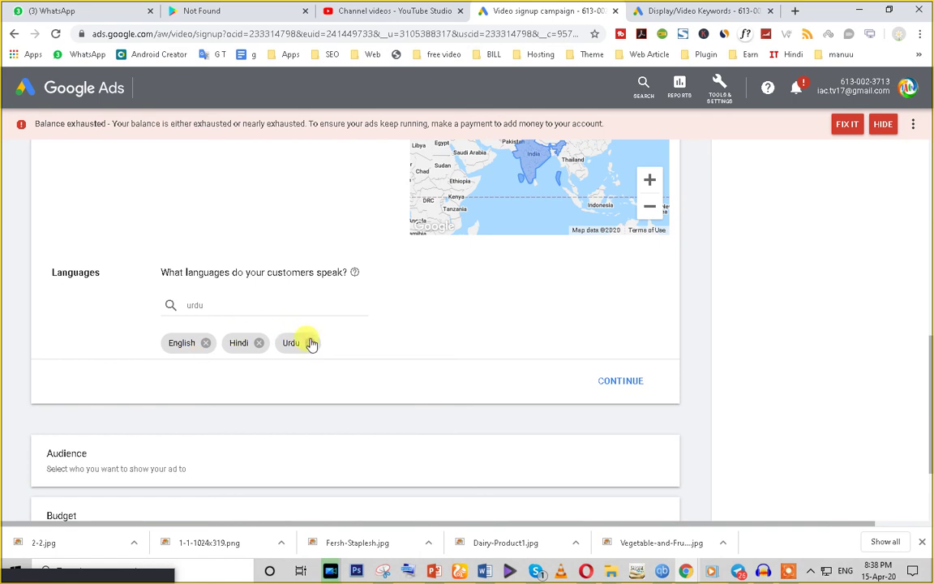
scroll(310, 342, up, 3)
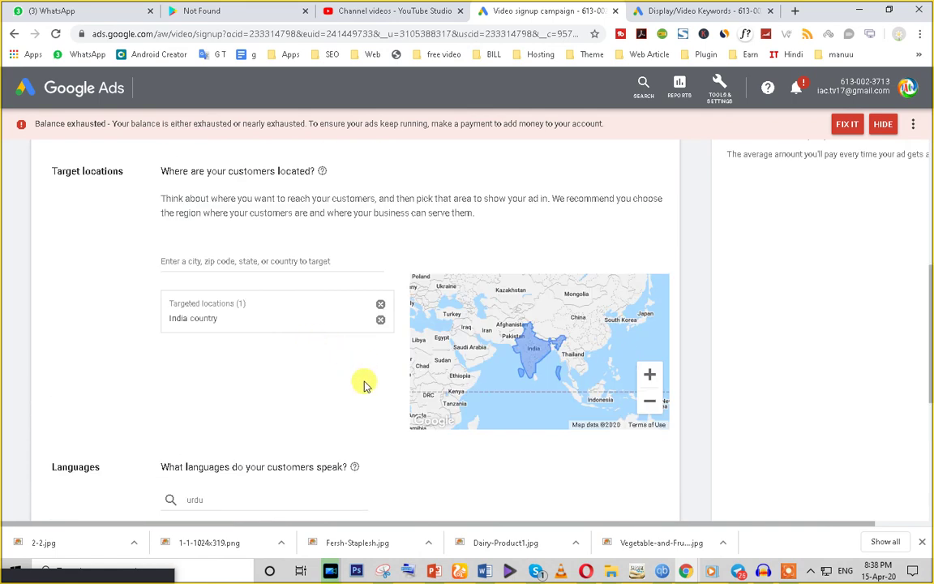
scroll(362, 382, down, 3)
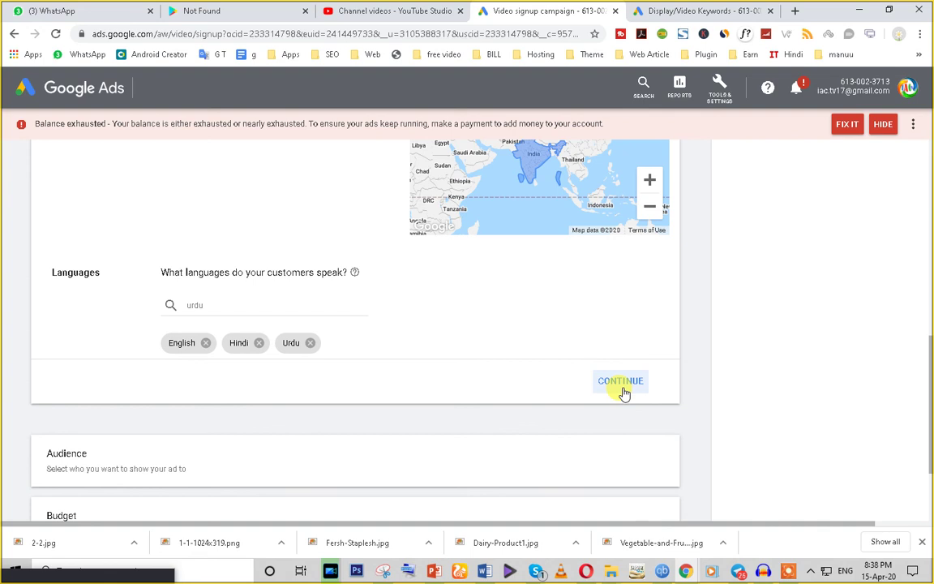
click(621, 382)
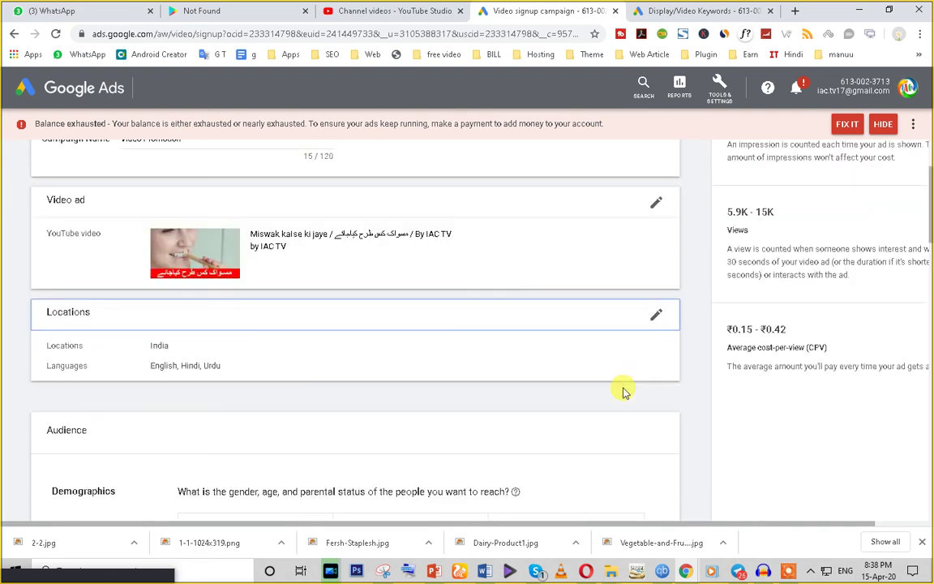
Step: Uncheck Gender Unknown, Age Unknown and Age 65+, keeping female and male viewers targeted
scroll(275, 410, down, 1)
scroll(275, 409, down, 2)
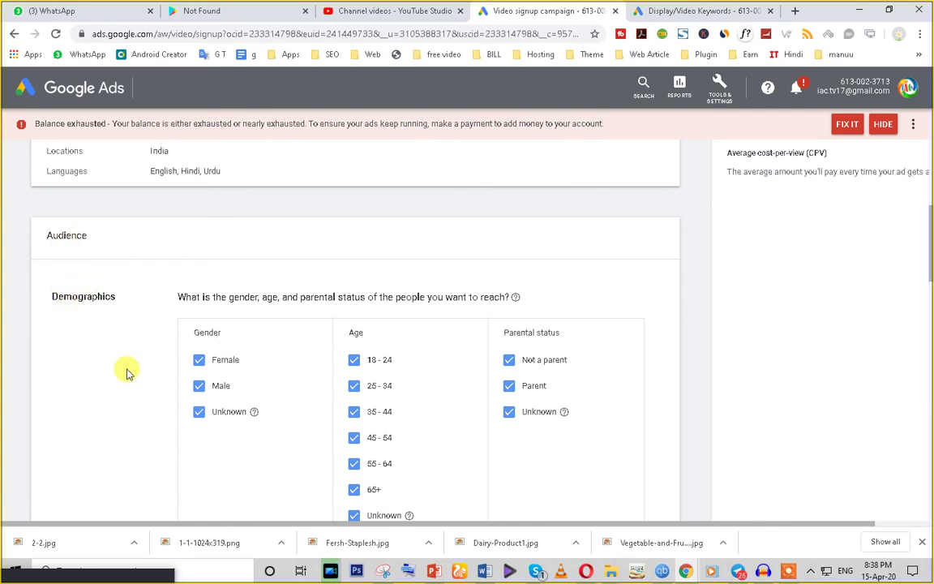
scroll(126, 368, down, 2)
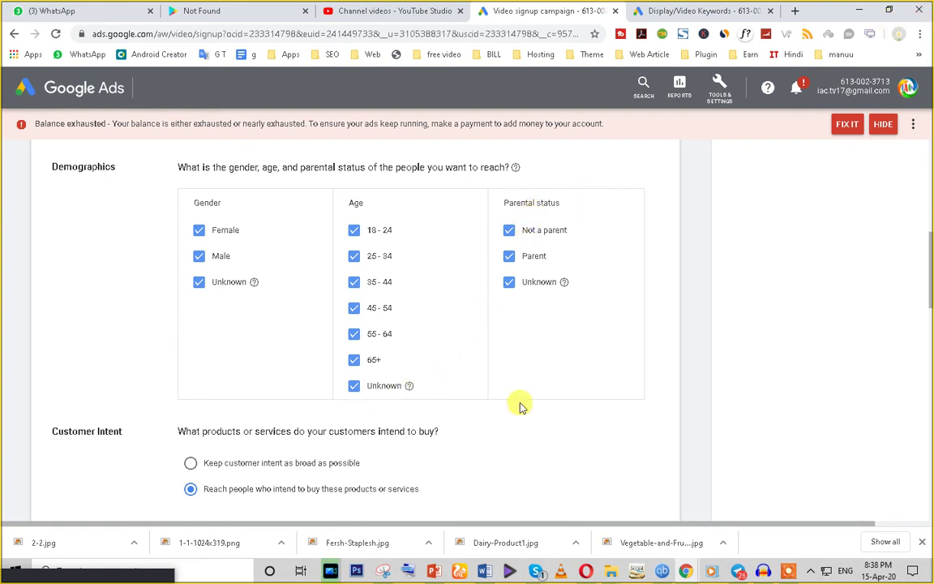
click(199, 284)
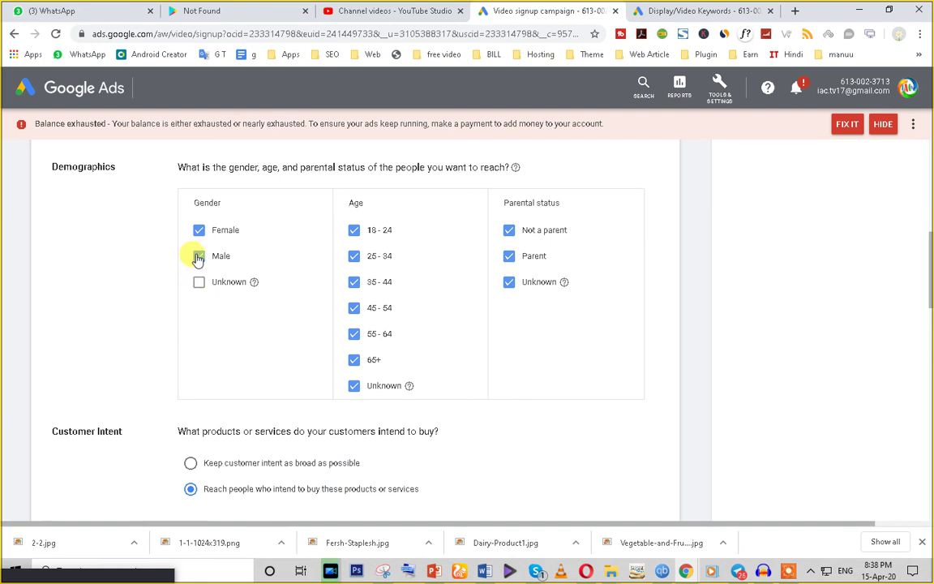
click(200, 258)
click(199, 258)
click(199, 232)
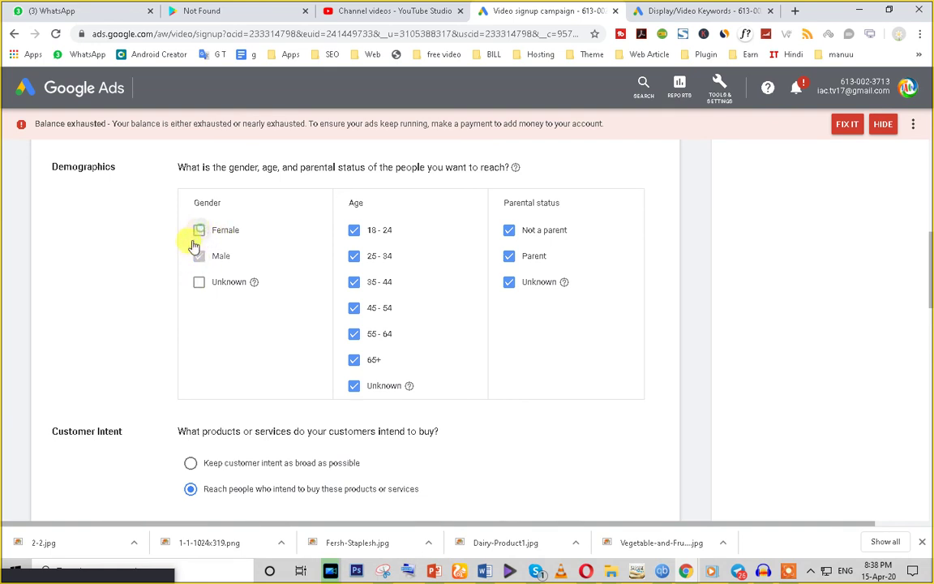
click(199, 232)
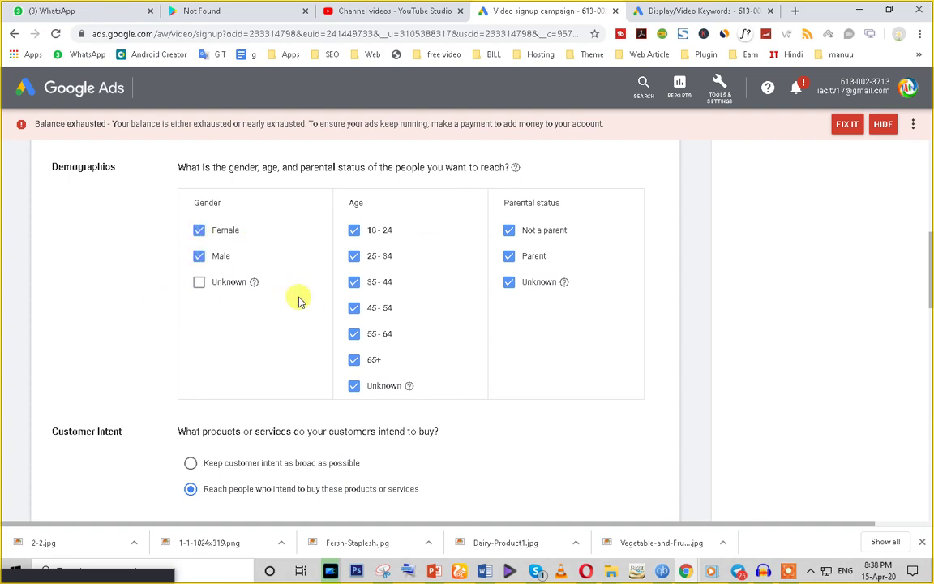
click(355, 387)
click(354, 360)
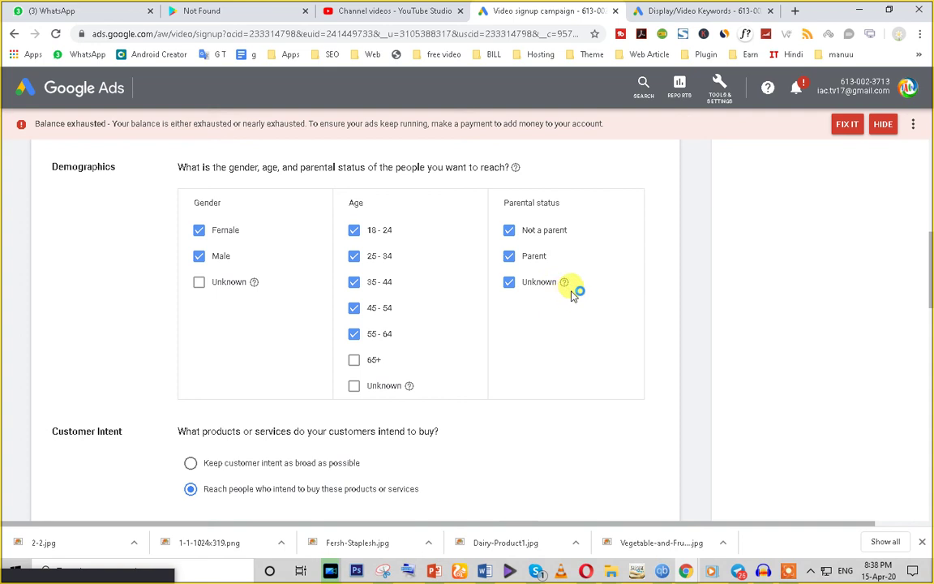
mouse_move(564, 283)
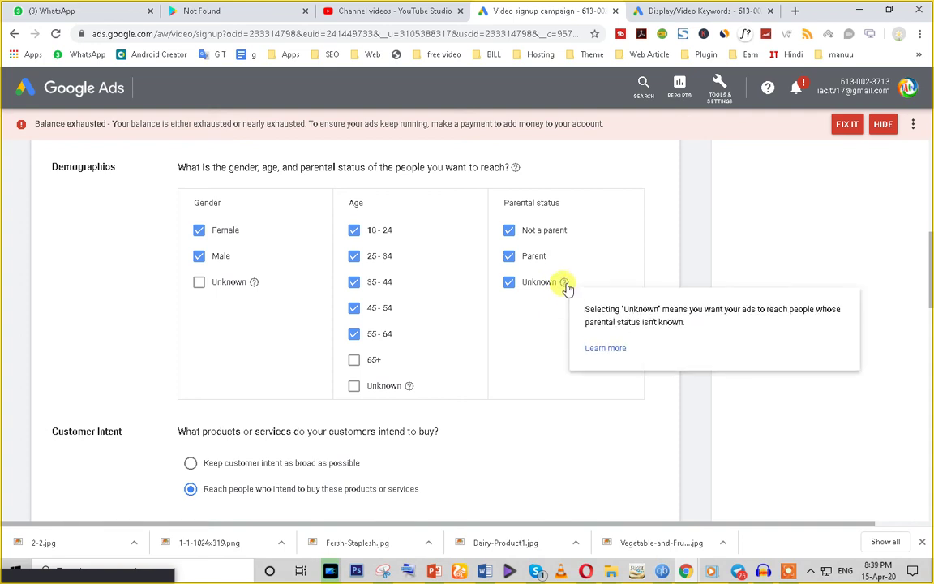
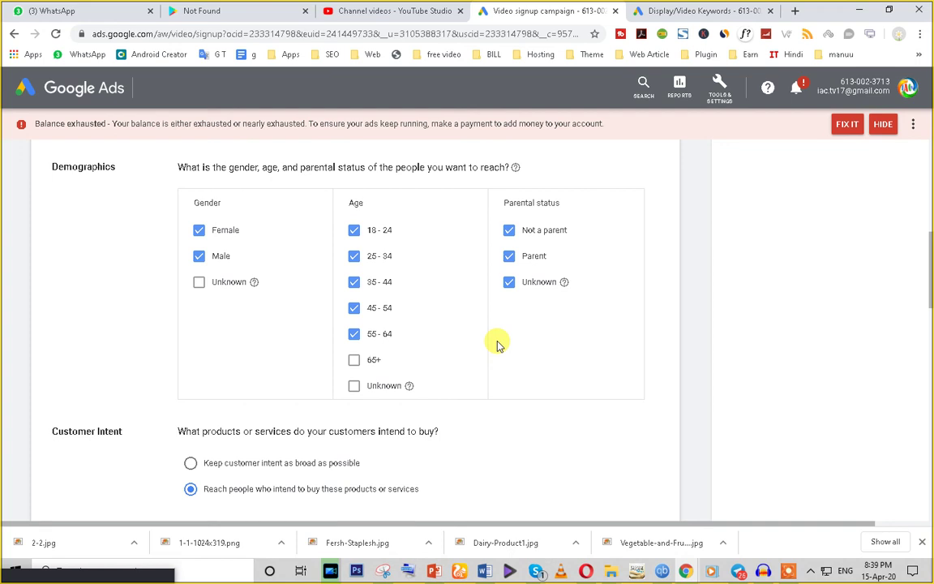
Step: Target Shoes, Activewear, Men's Apparel and Wallets, Briefcases & Leather Goods under Apparel & Accessories
scroll(454, 426, down, 2)
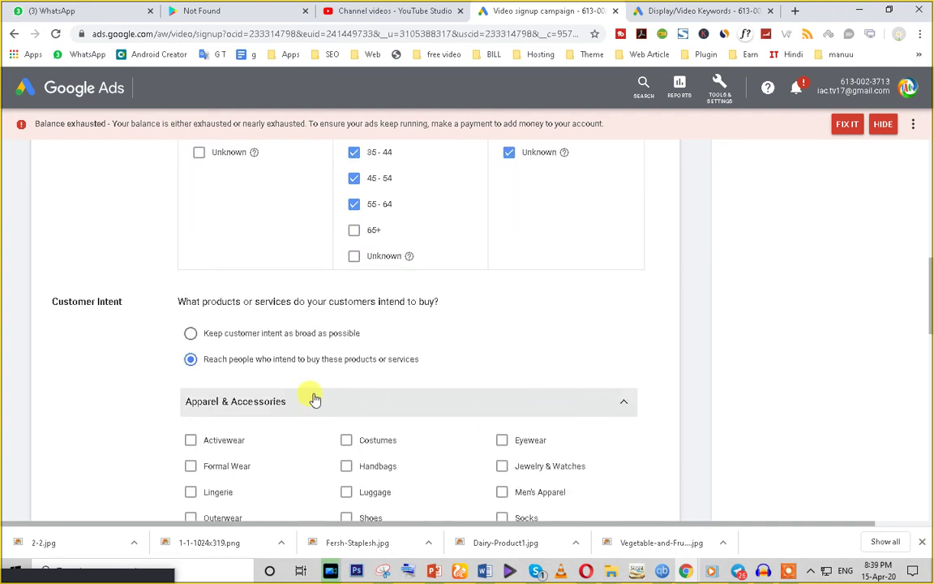
scroll(313, 397, down, 1)
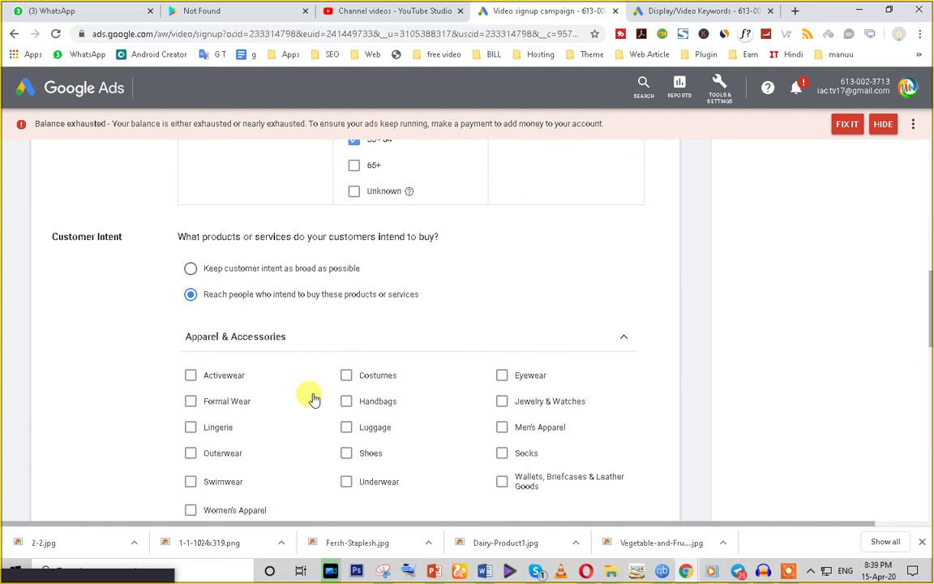
scroll(313, 397, down, 1)
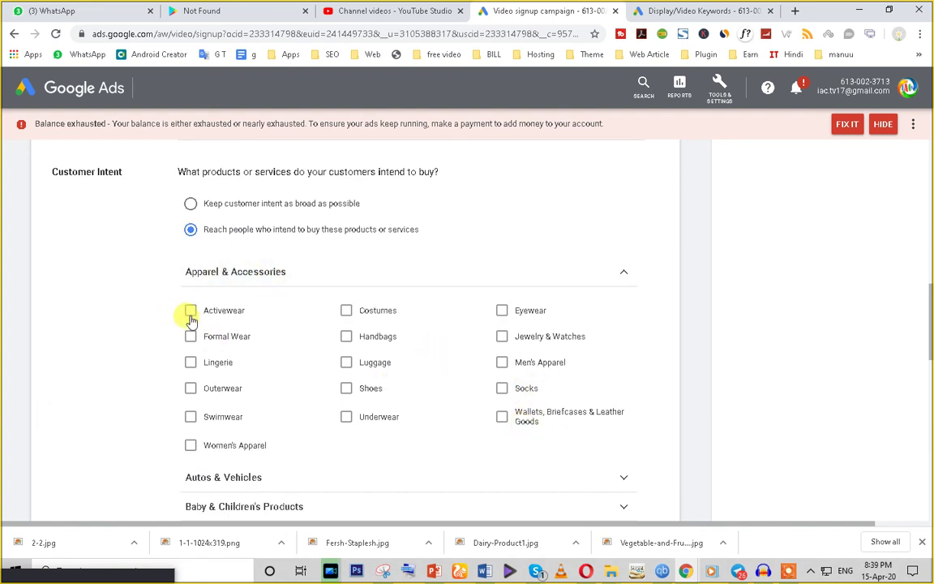
click(344, 390)
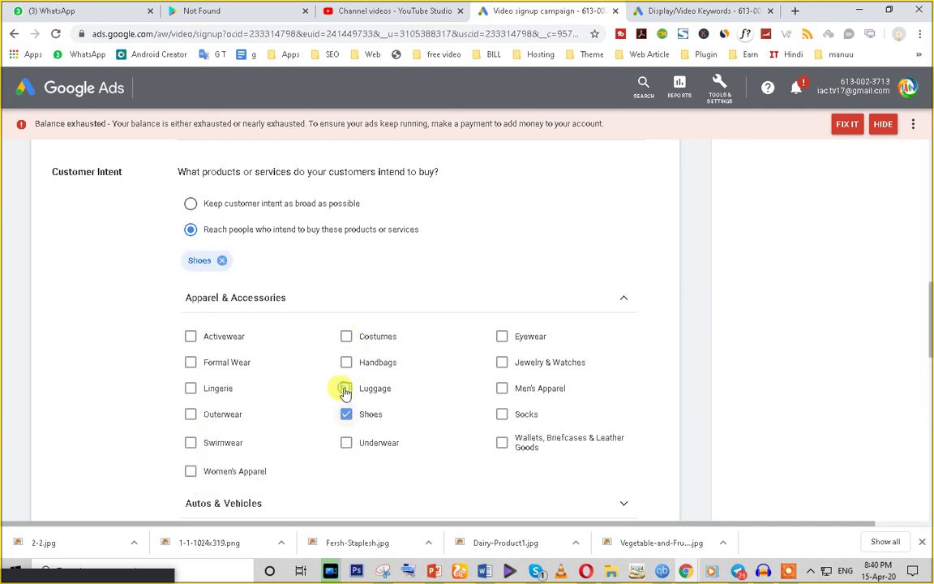
click(191, 339)
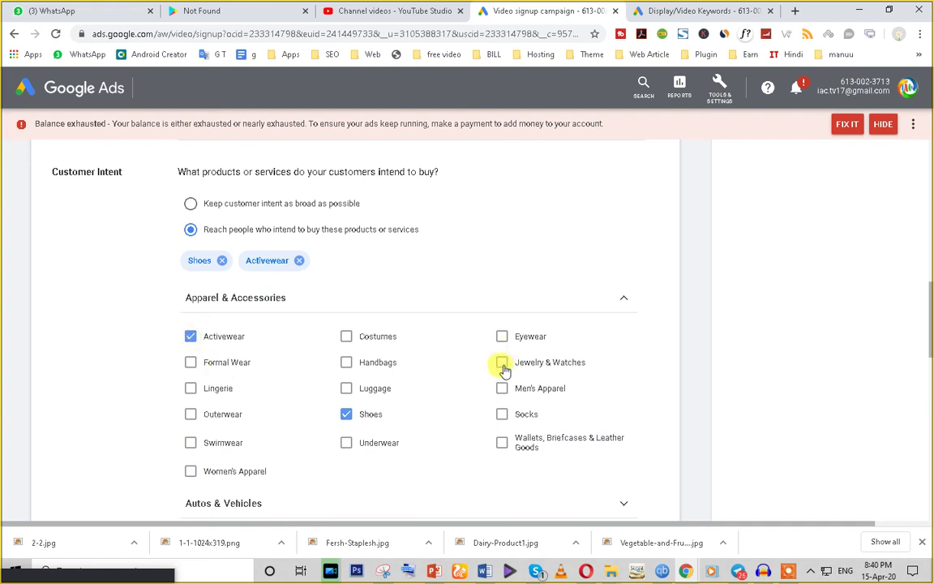
click(502, 388)
scroll(478, 430, down, 1)
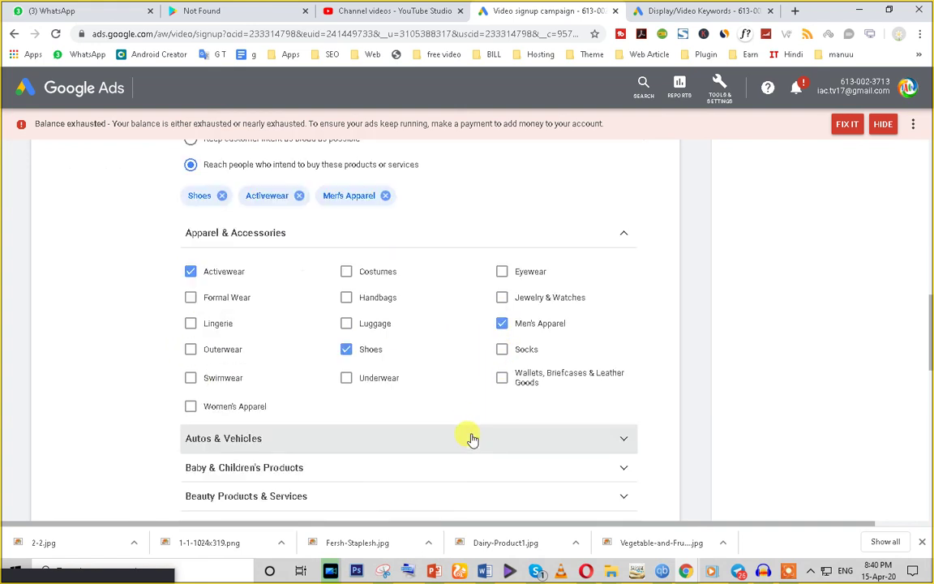
click(500, 382)
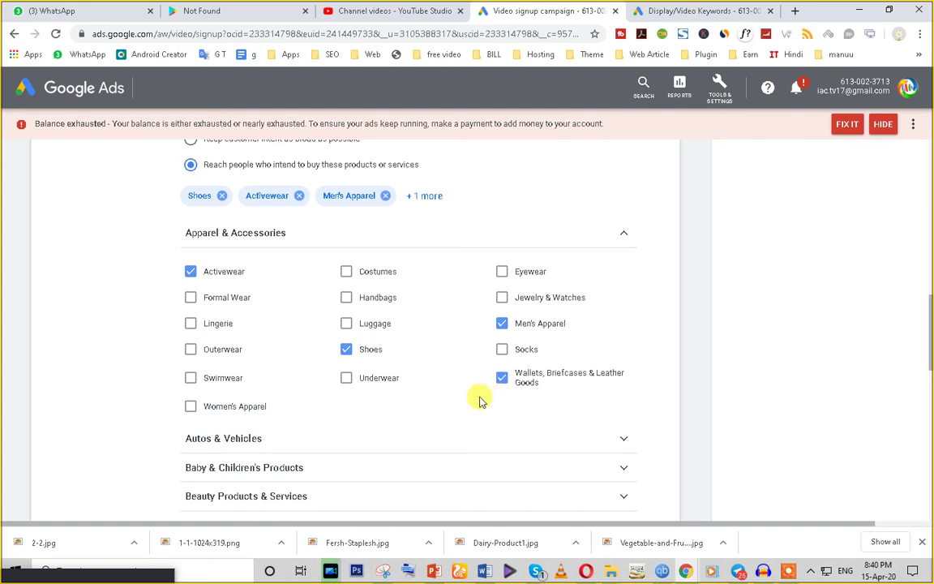
scroll(341, 438, down, 3)
Step: Expand the Software and Travel customer intent categories
scroll(344, 444, down, 5)
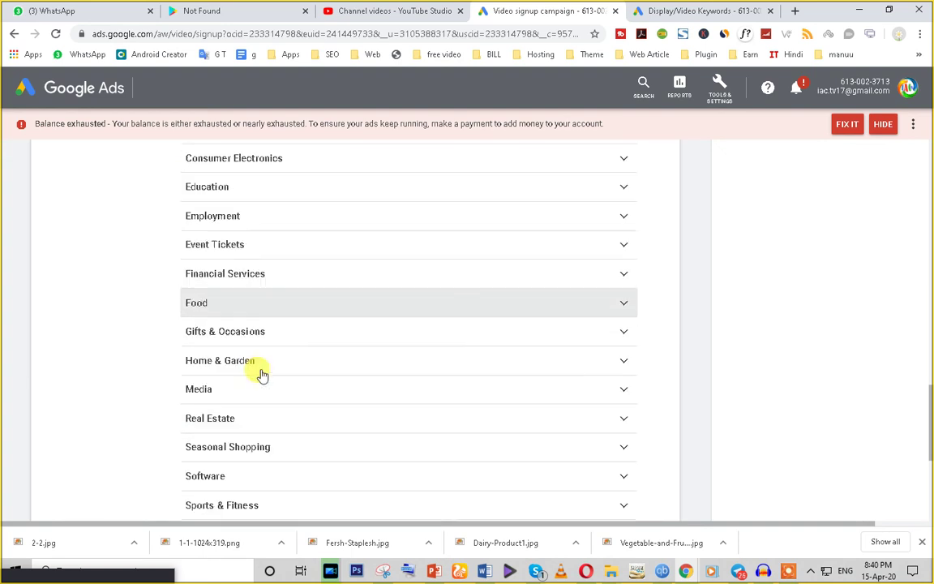
scroll(261, 374, down, 4)
scroll(266, 372, up, 6)
scroll(267, 372, up, 2)
scroll(278, 381, down, 7)
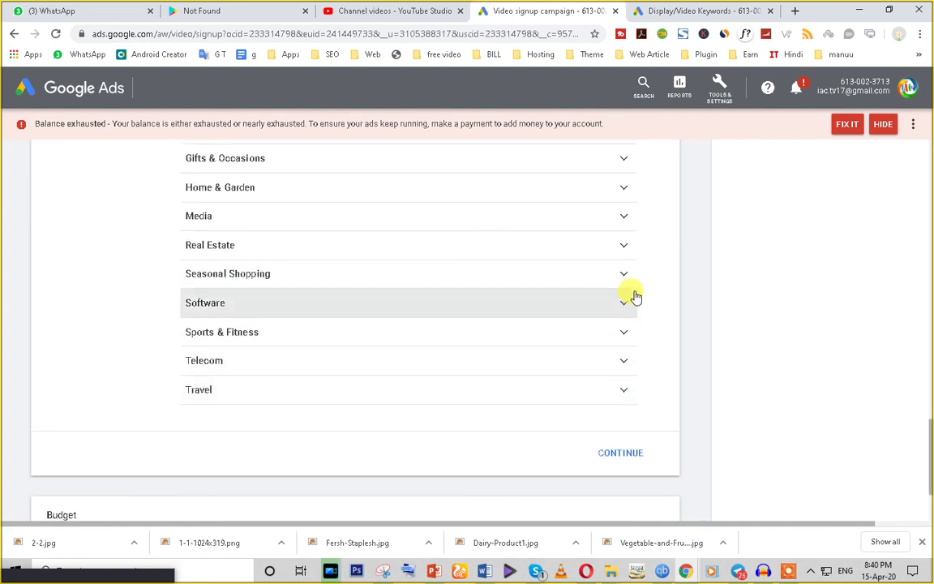
click(625, 305)
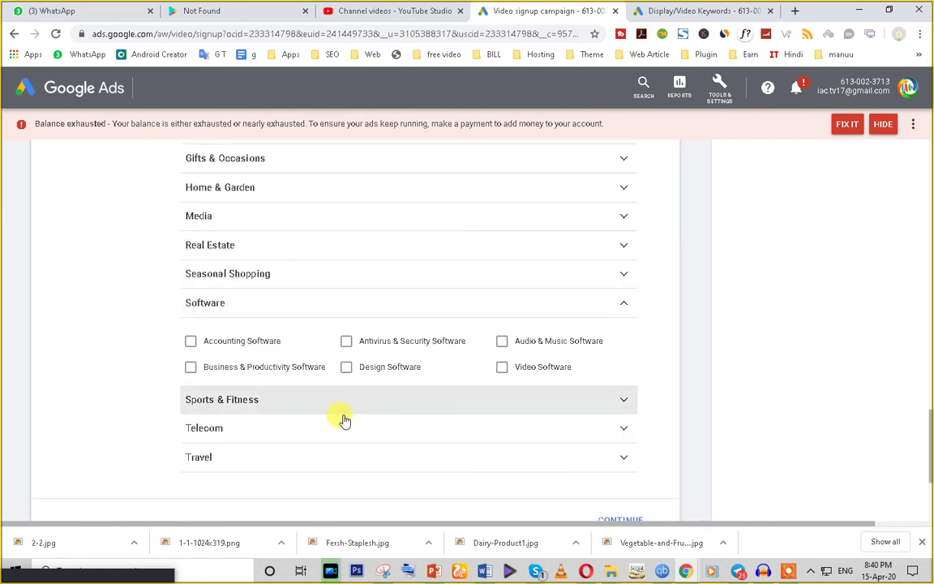
click(619, 462)
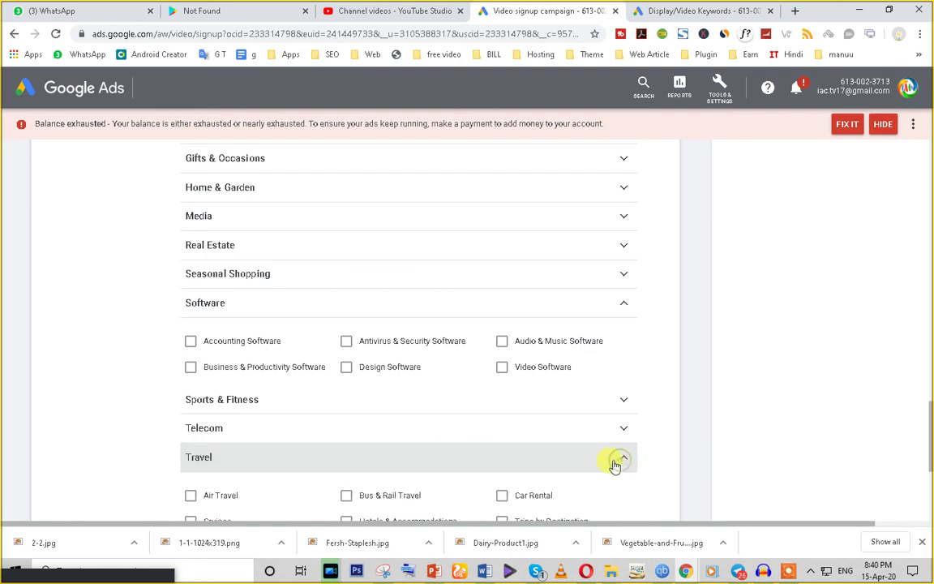
Step: Expand the Media, Home & Garden and Food categories
scroll(604, 462, down, 3)
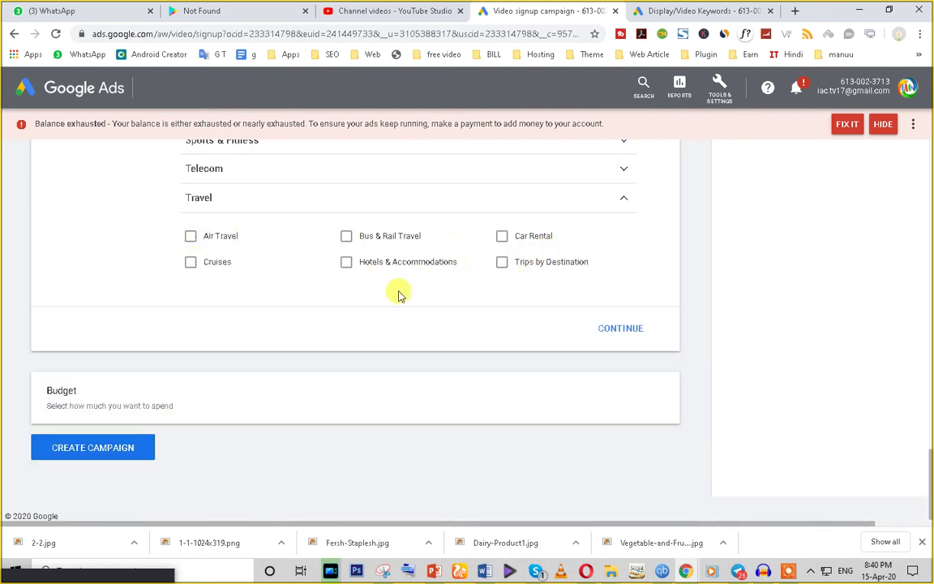
scroll(409, 349, up, 3)
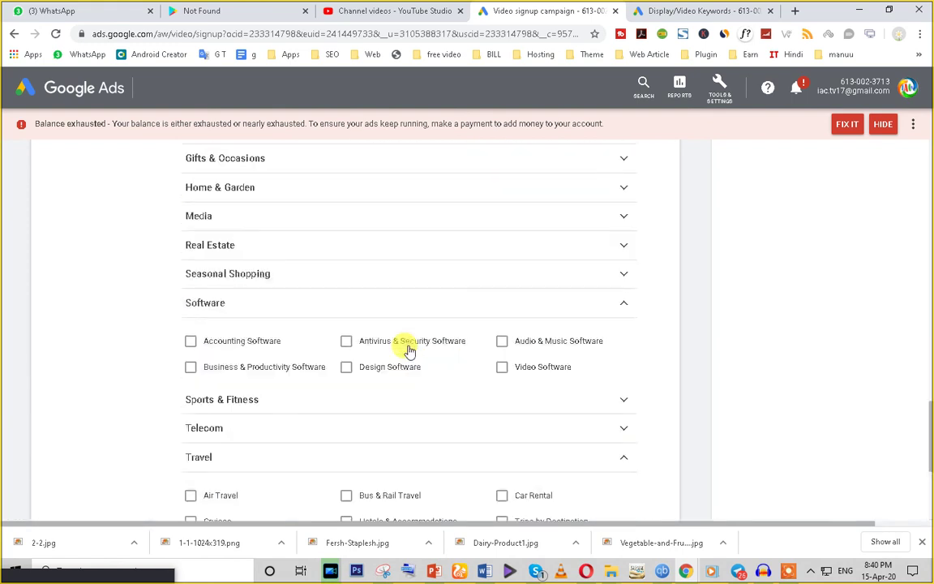
click(332, 219)
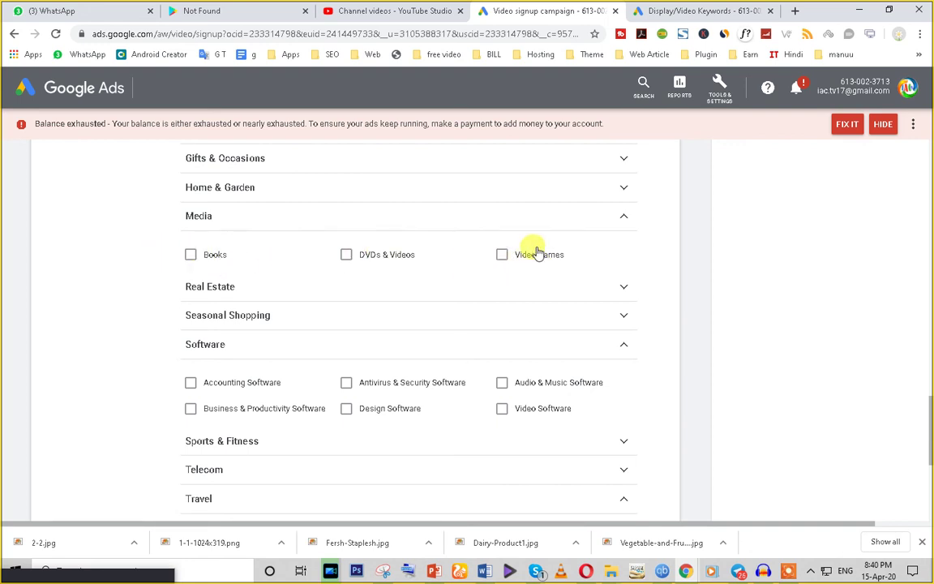
click(620, 193)
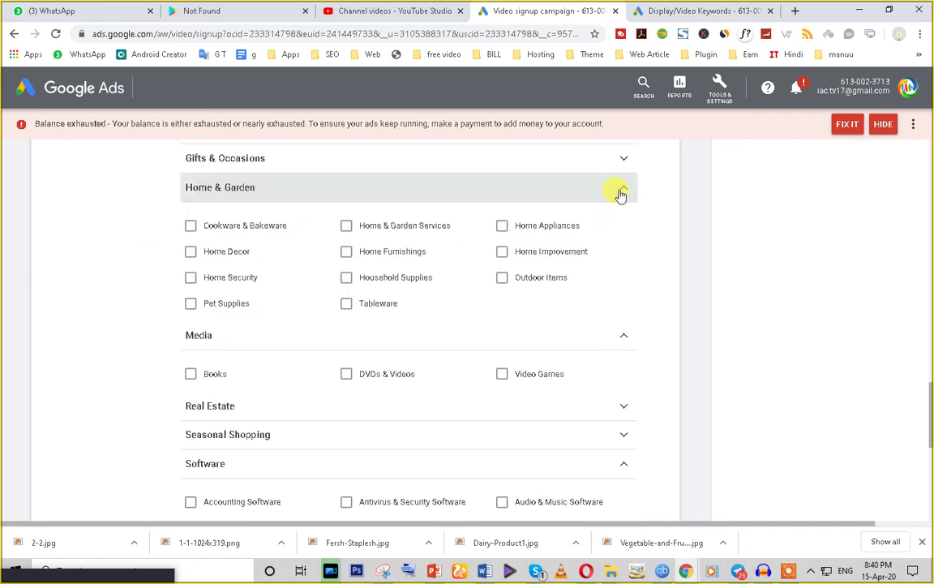
scroll(486, 311, up, 3)
scroll(445, 337, down, 1)
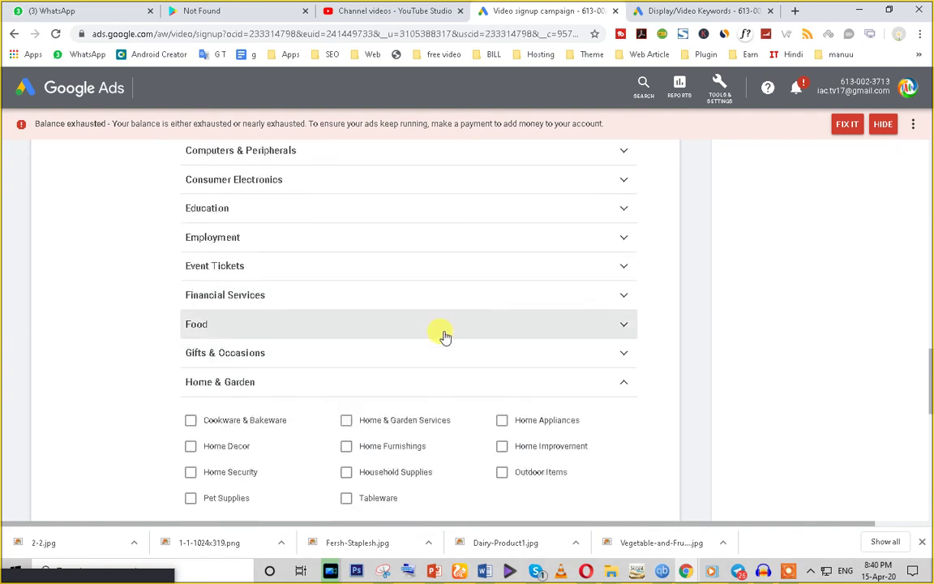
click(627, 326)
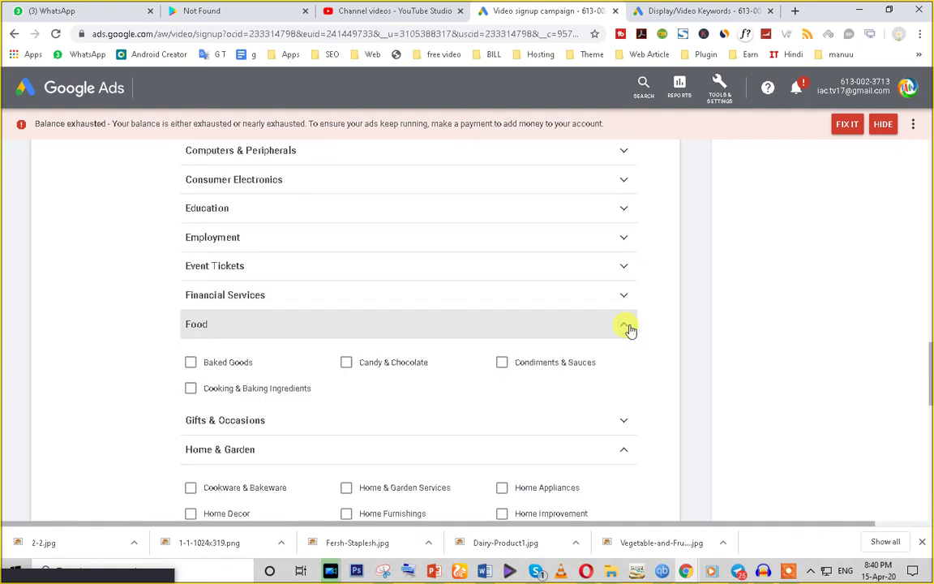
Step: Tick Baked Goods, Cooking & Baking Ingredients, Candy & Chocolate and Condiments & Sauces under Food
click(191, 365)
click(192, 390)
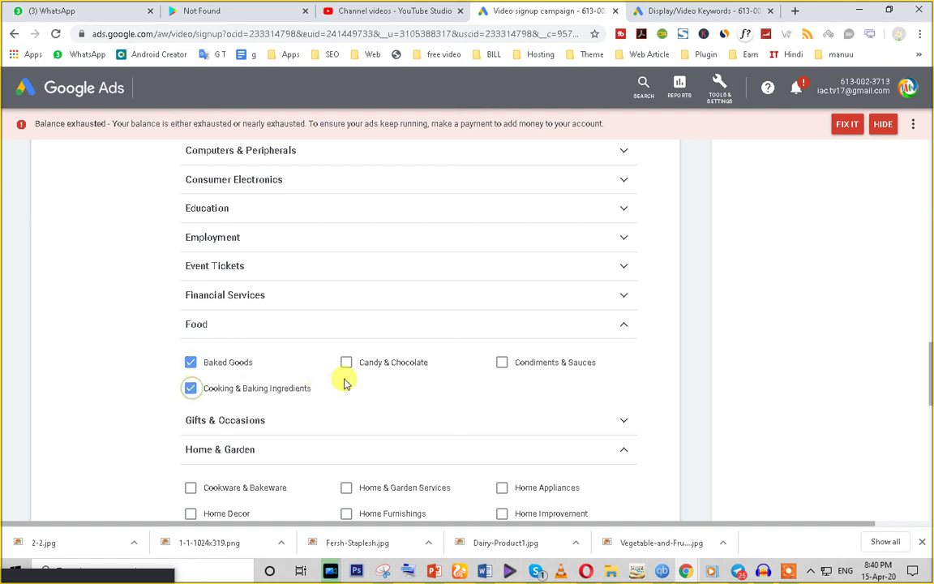
click(346, 363)
click(502, 364)
scroll(129, 406, down, 7)
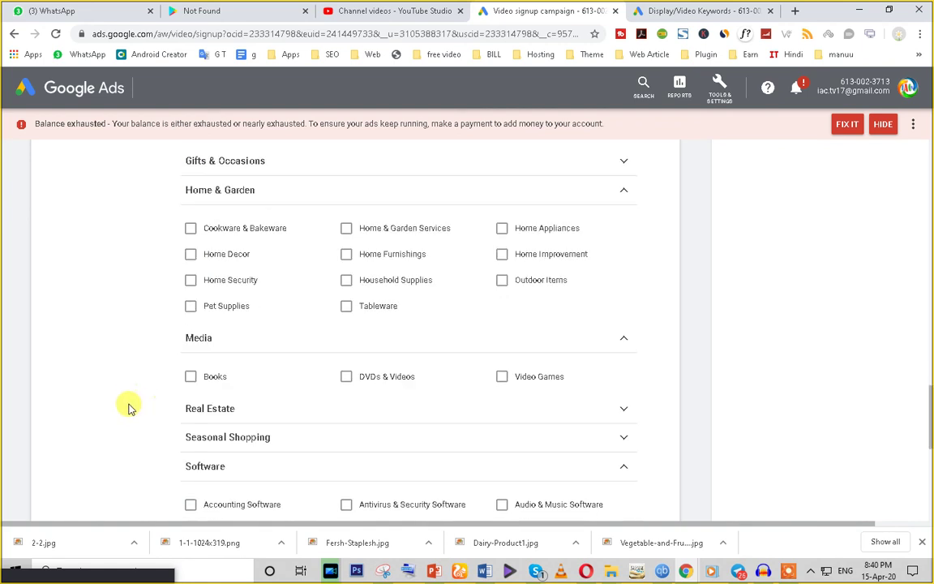
scroll(130, 438, down, 2)
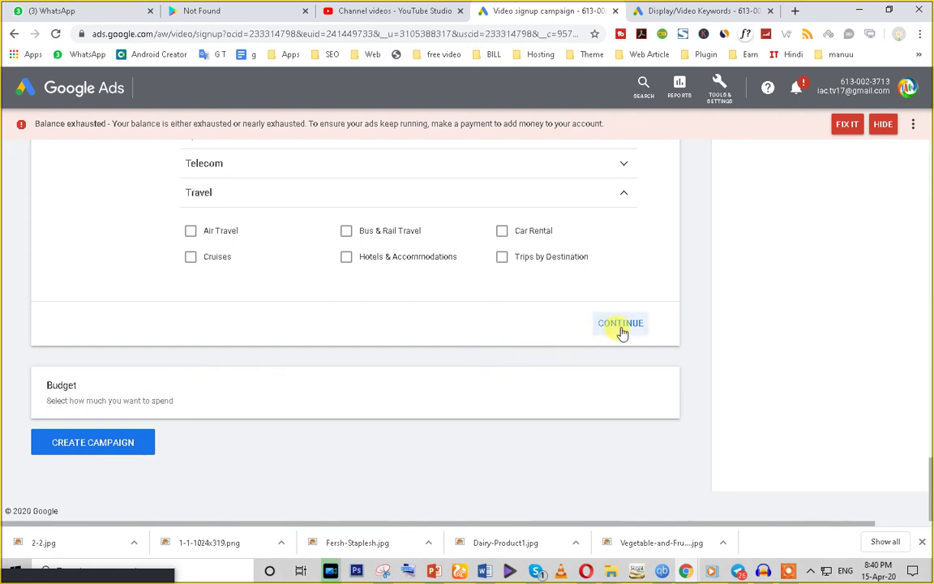
Step: Save the audience choices, collapsing the audience section to its summary
click(622, 330)
scroll(475, 342, down, 2)
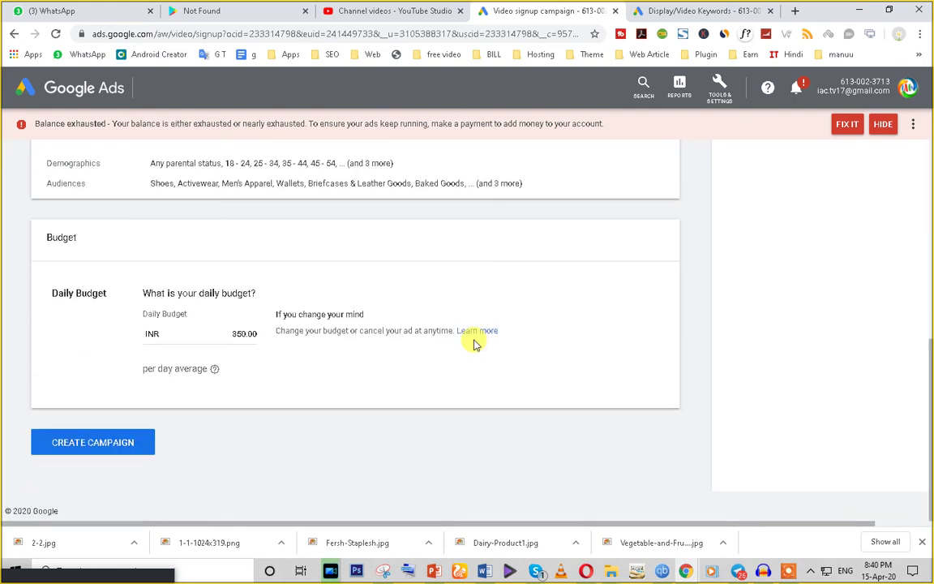
scroll(475, 343, up, 4)
scroll(884, 288, up, 2)
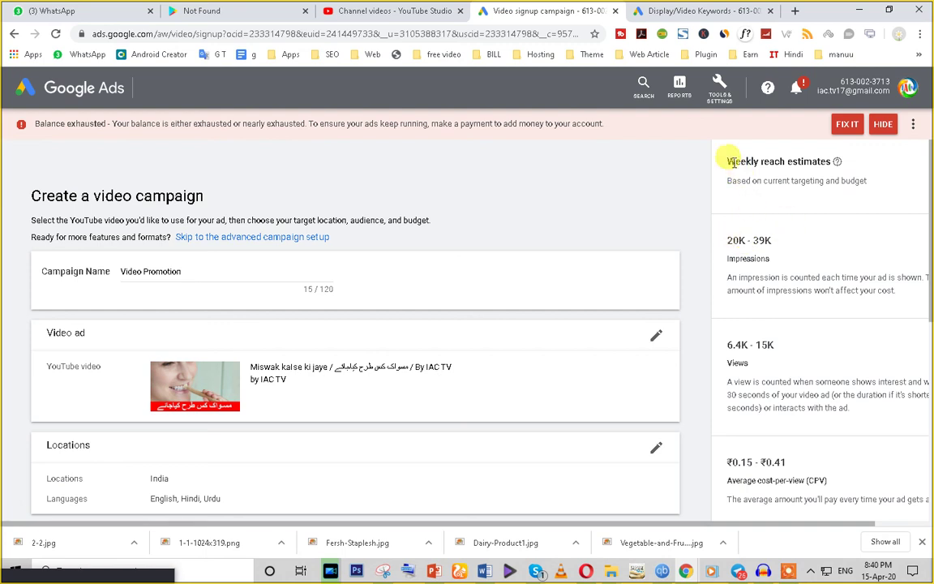
Step: Review the Weekly reach estimates: 20K - 39K impressions and ₹0.15 - ₹0.41 average CPV
drag(728, 161, 835, 164)
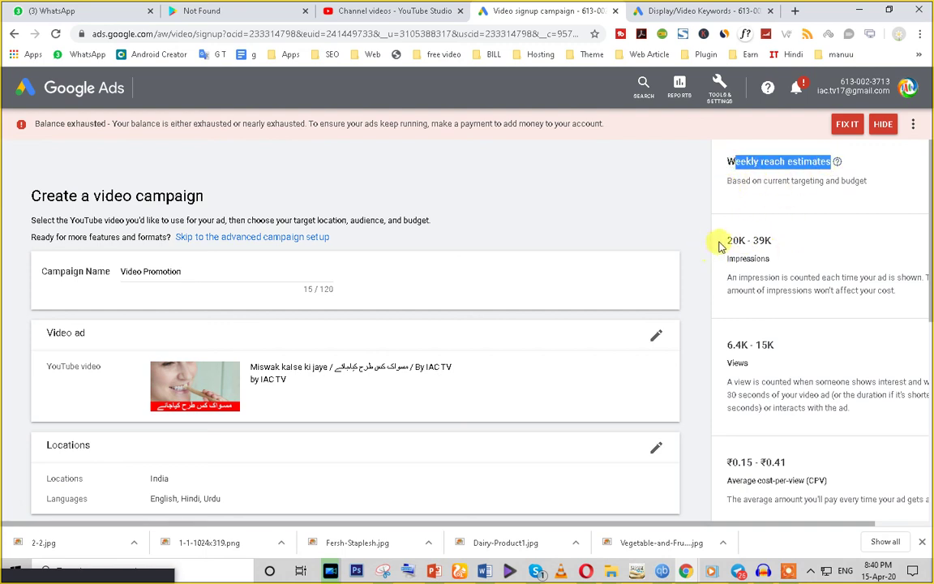
drag(719, 241, 799, 241)
drag(719, 345, 779, 345)
scroll(730, 349, down, 1)
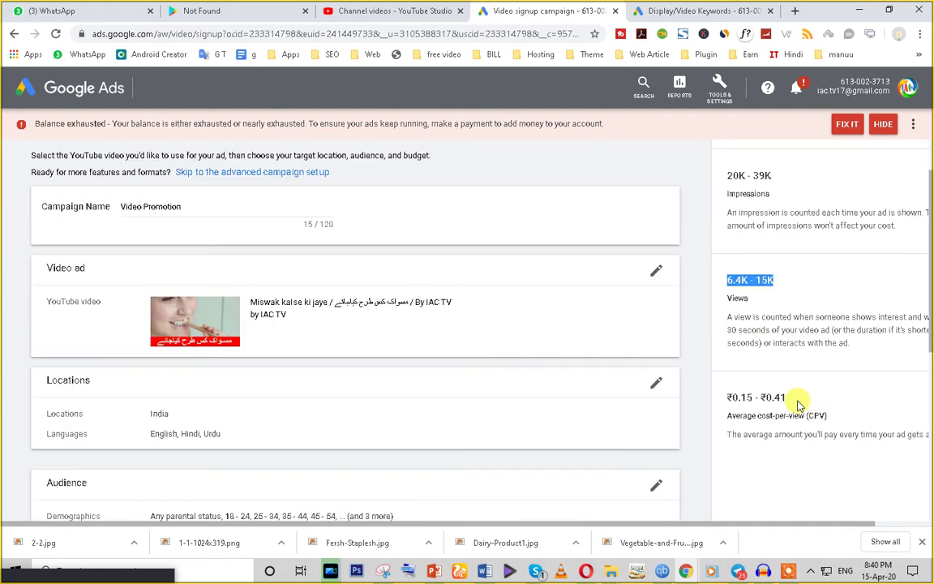
drag(733, 398, 811, 401)
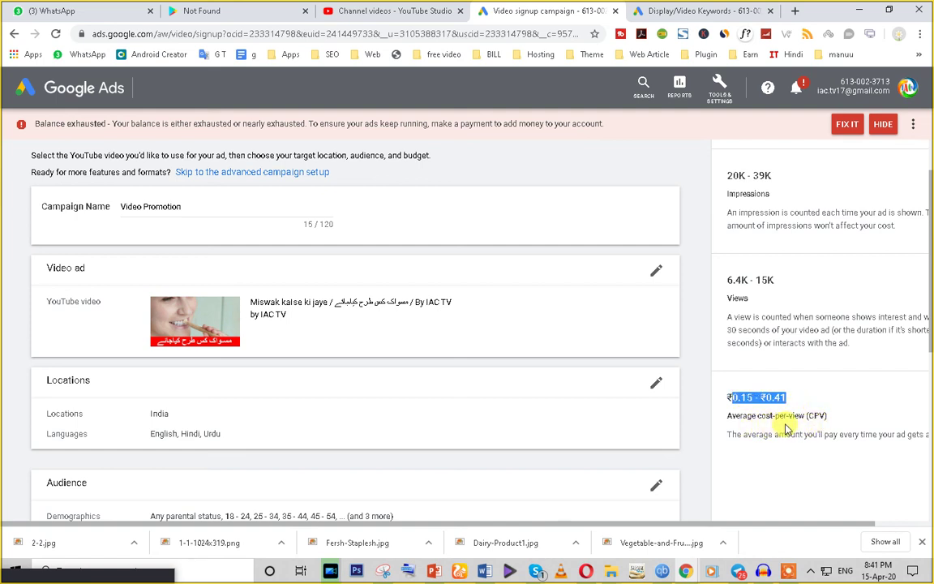
triple_click(811, 418)
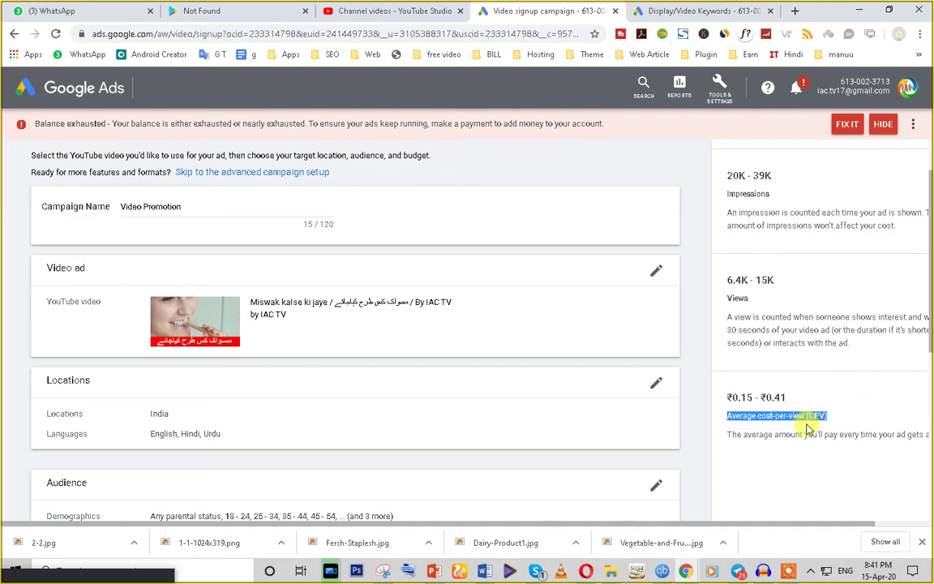
double_click(815, 416)
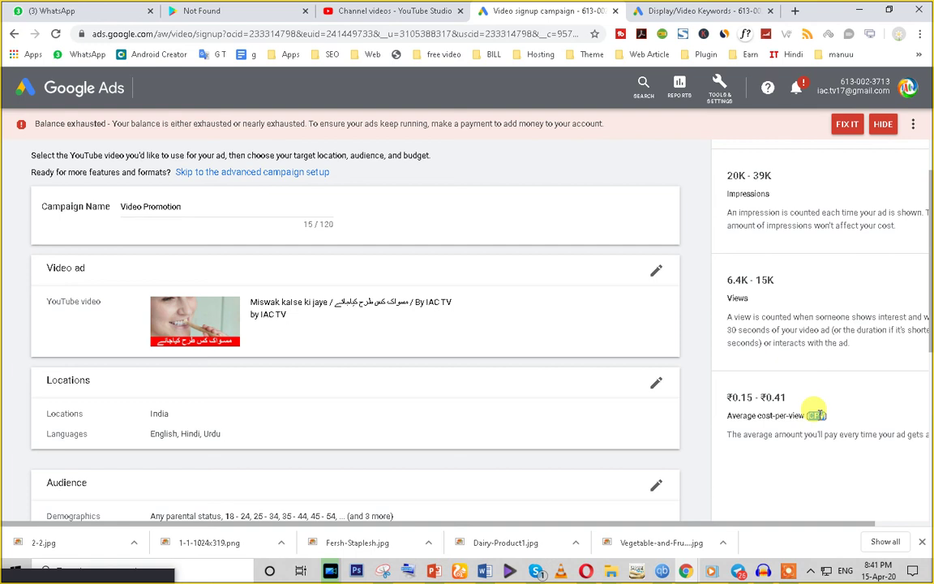
triple_click(769, 397)
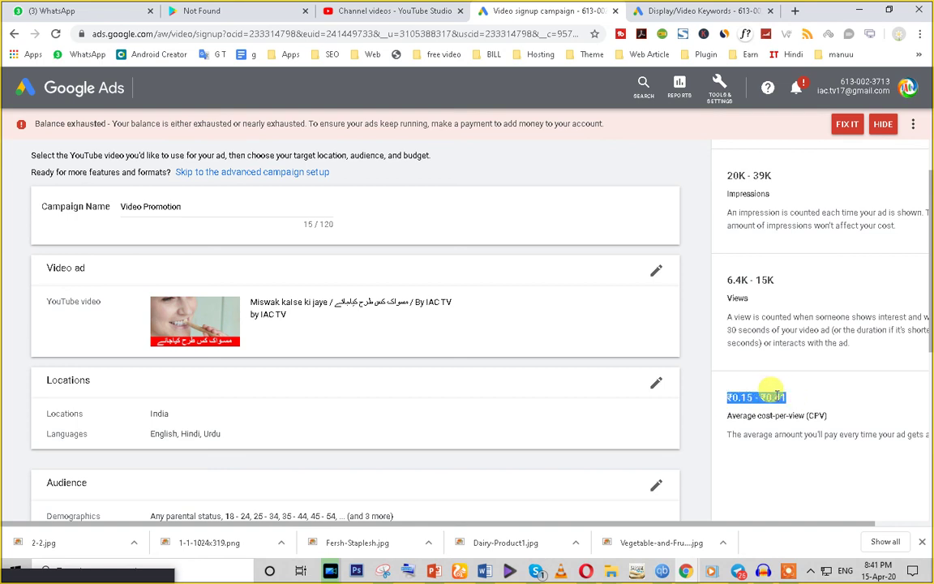
scroll(737, 406, down, 5)
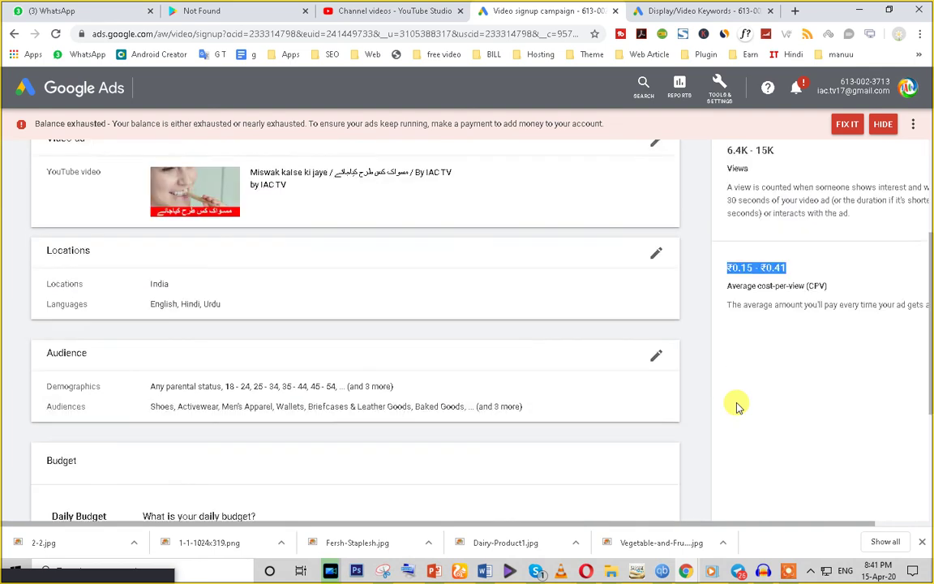
scroll(325, 412, up, 1)
Step: Check the current weekly estimates, including 6.4K - 15K views, at the INR 350 budget
click(244, 398)
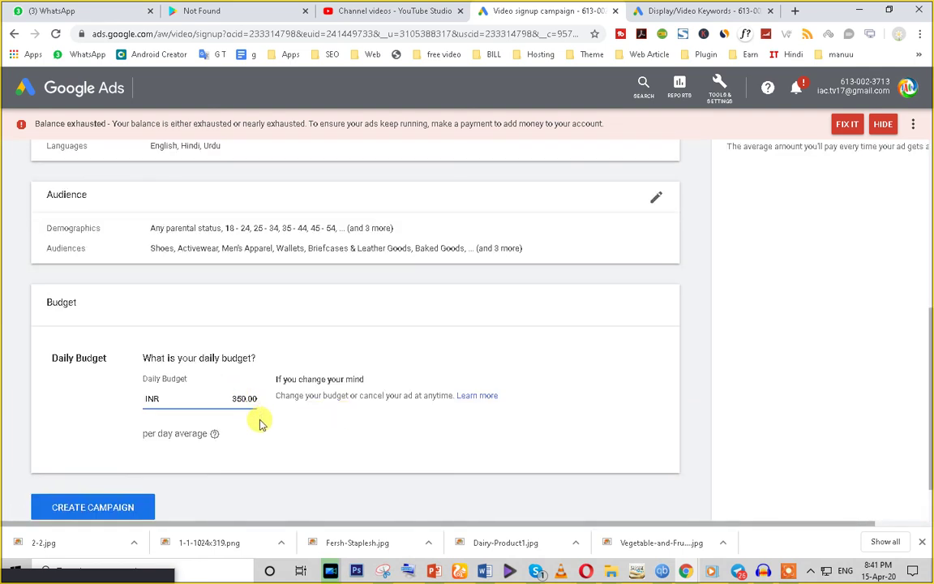
scroll(389, 390, up, 10)
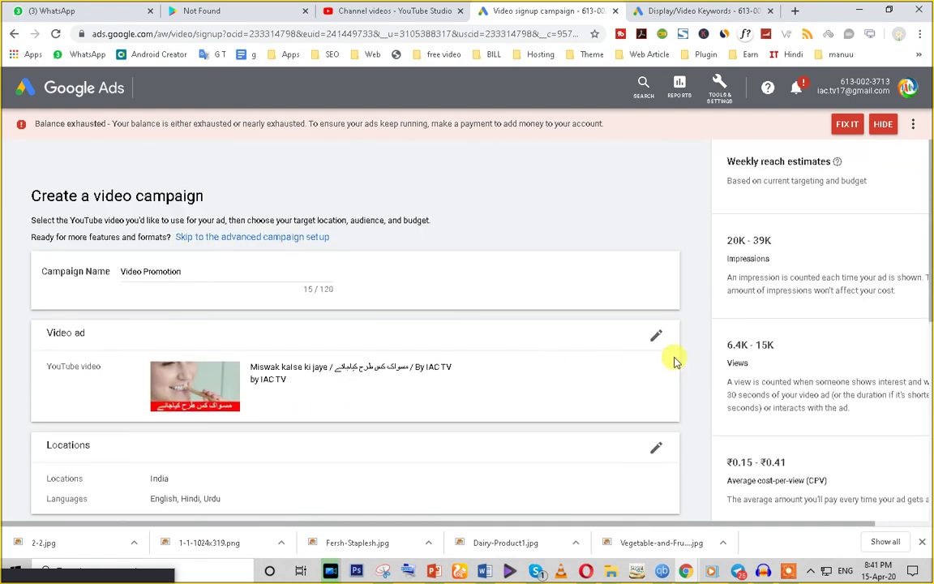
drag(728, 240, 766, 239)
drag(728, 345, 740, 363)
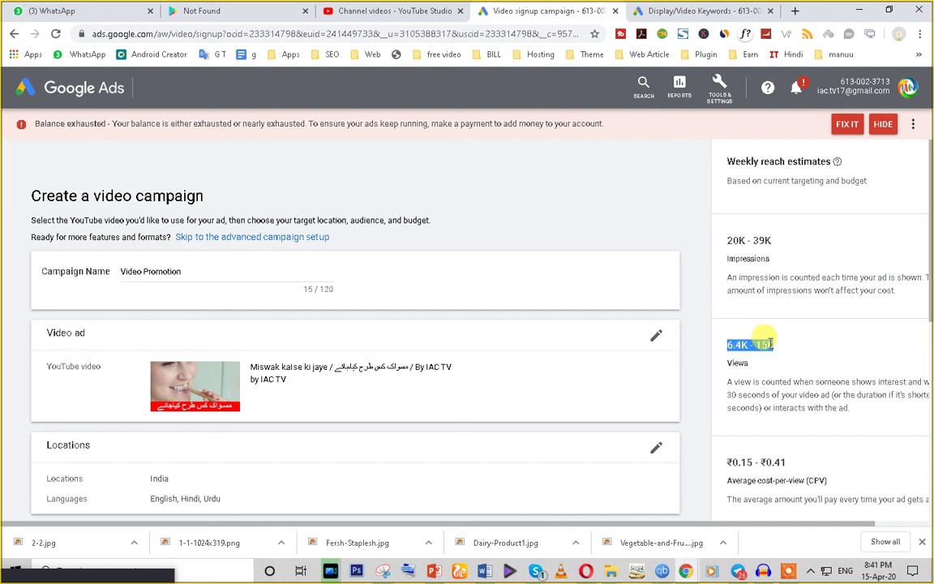
scroll(375, 397, down, 5)
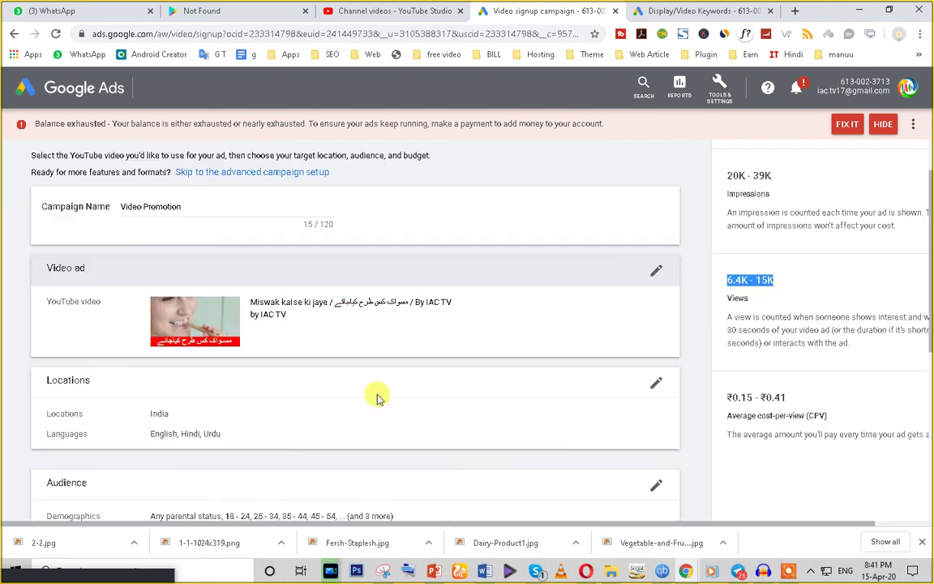
Step: Raise the daily budget to INR 3,500.00 and view the updated impressions and views estimates
click(241, 399)
text(00.00)
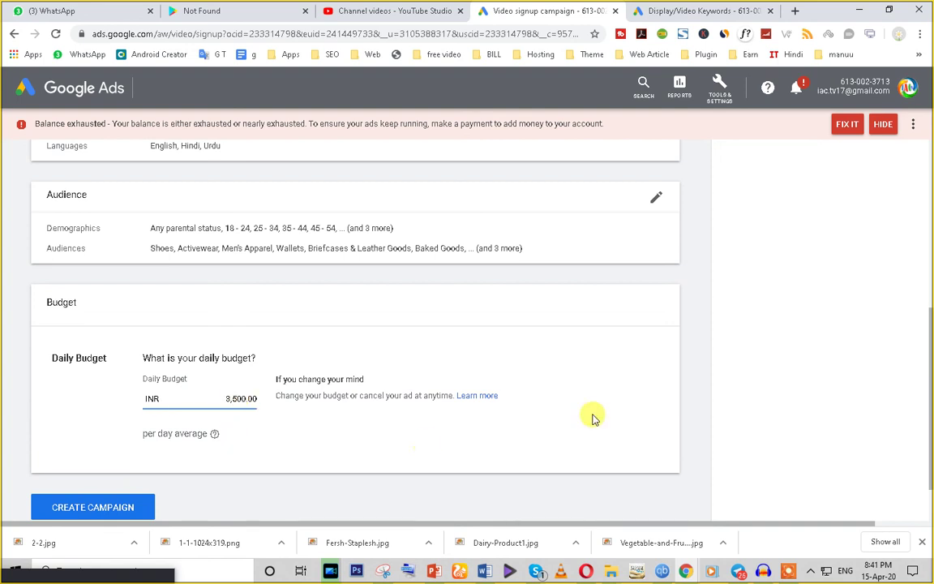
scroll(601, 410, up, 5)
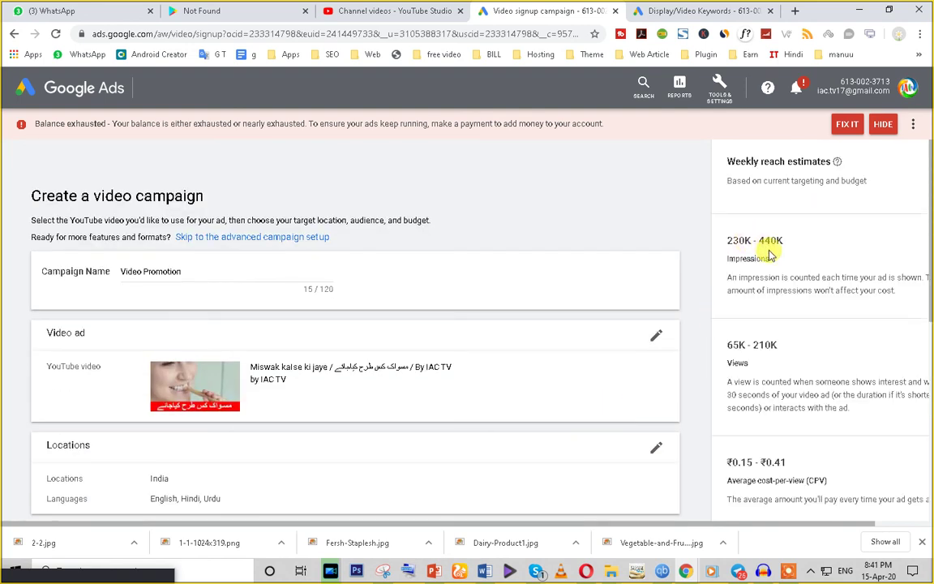
triple_click(737, 237)
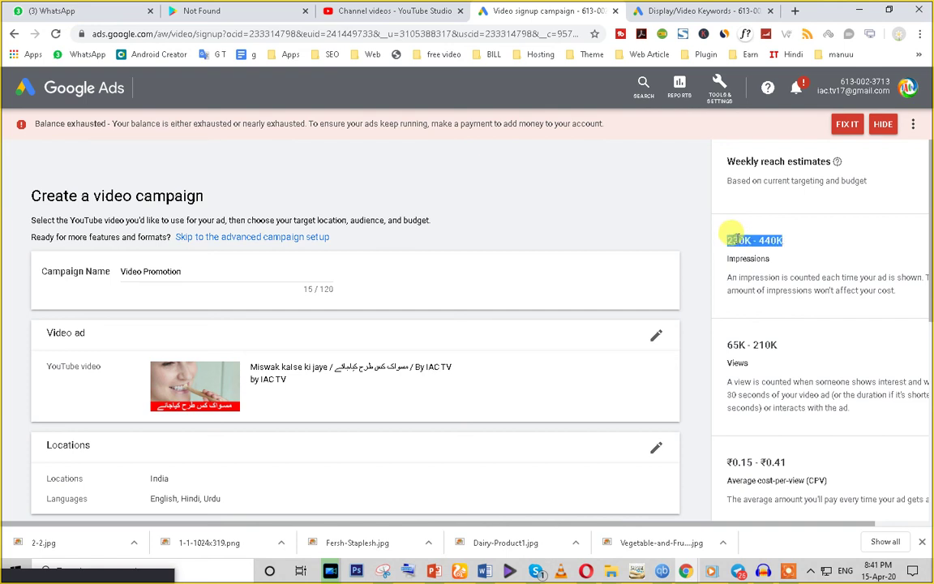
double_click(756, 345)
triple_click(753, 344)
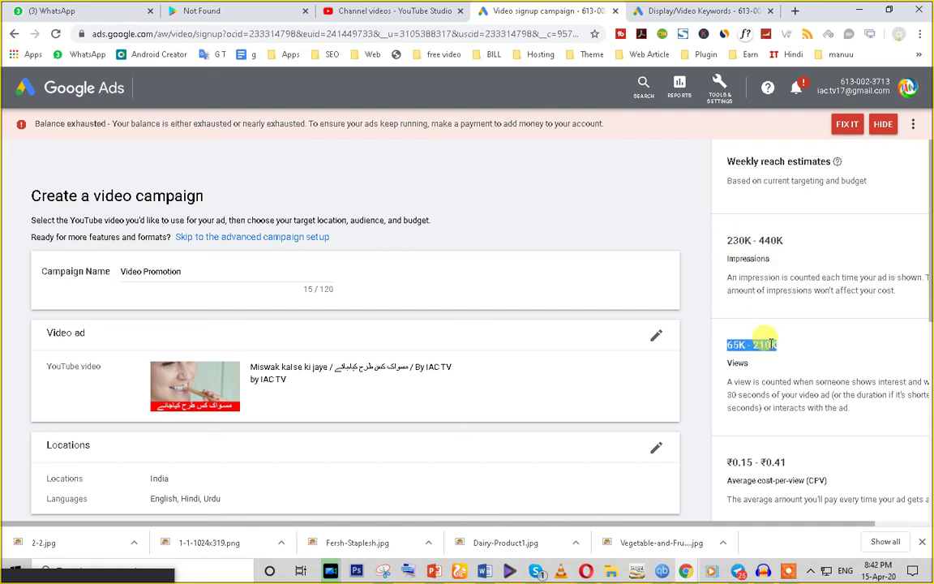
Step: Recheck the new estimates: 230K - 440K impressions and 65K - 210K views
scroll(776, 409, down, 3)
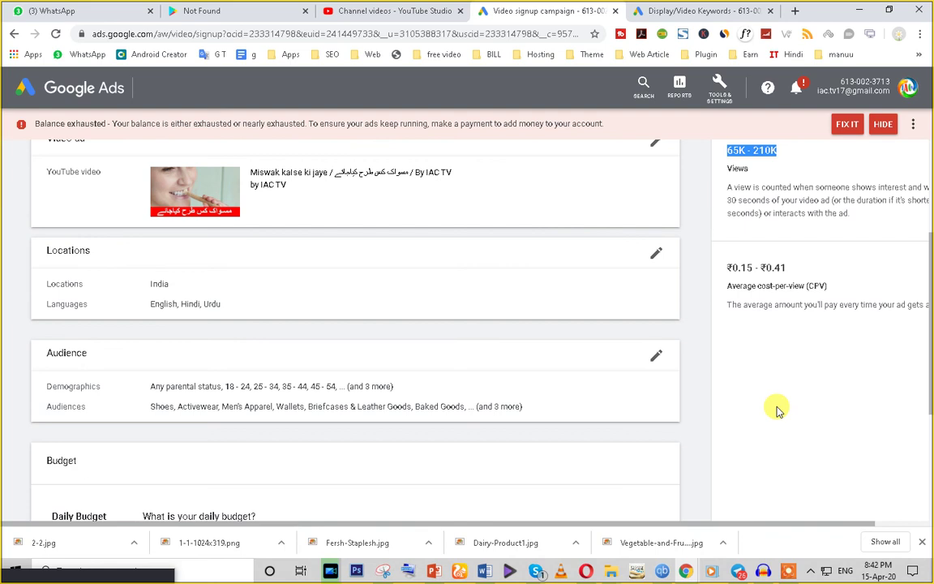
scroll(773, 325, up, 3)
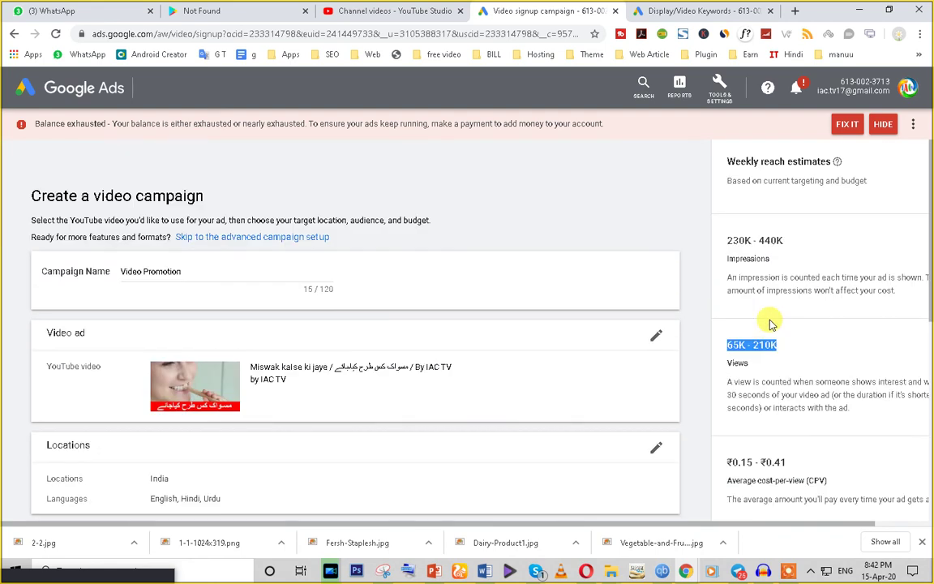
scroll(737, 318, down, 5)
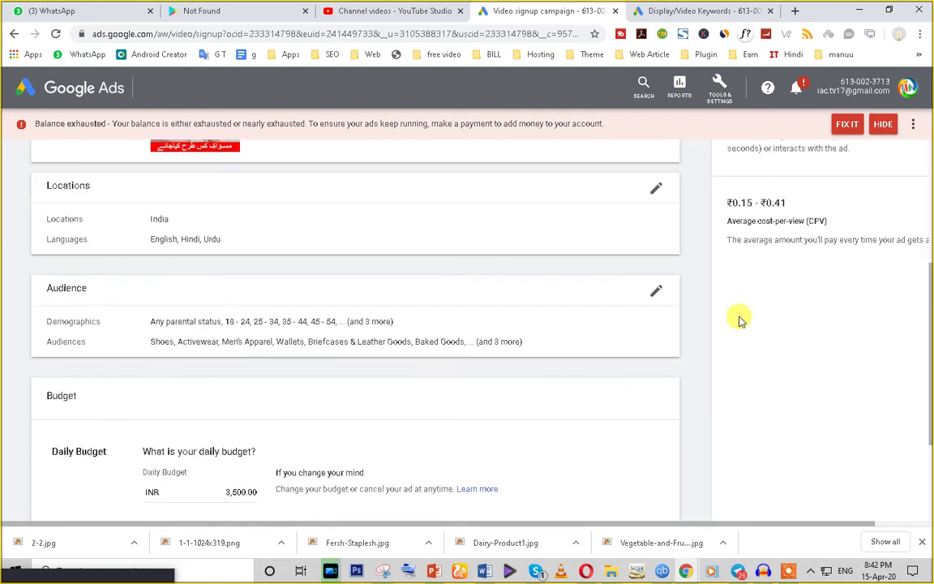
scroll(737, 351, up, 4)
scroll(734, 349, up, 1)
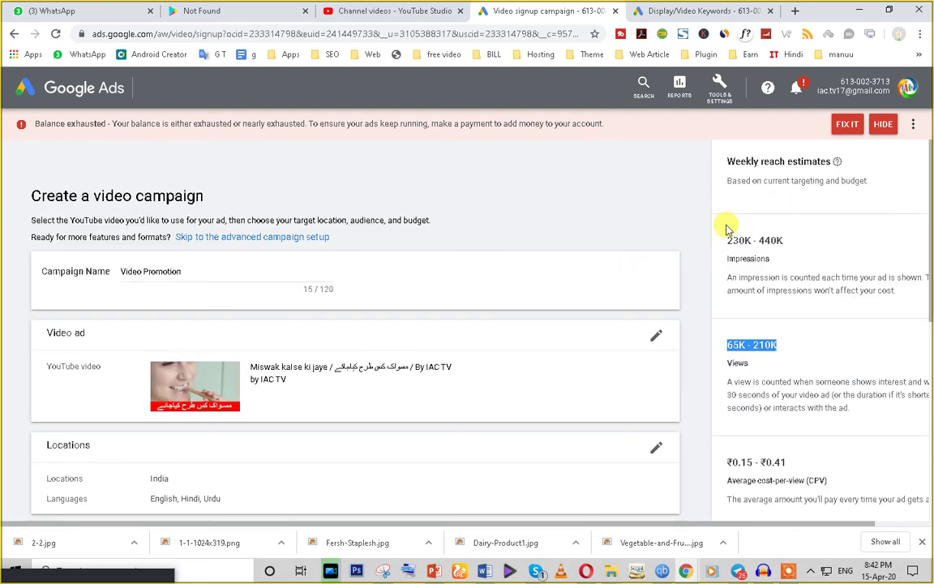
triple_click(747, 240)
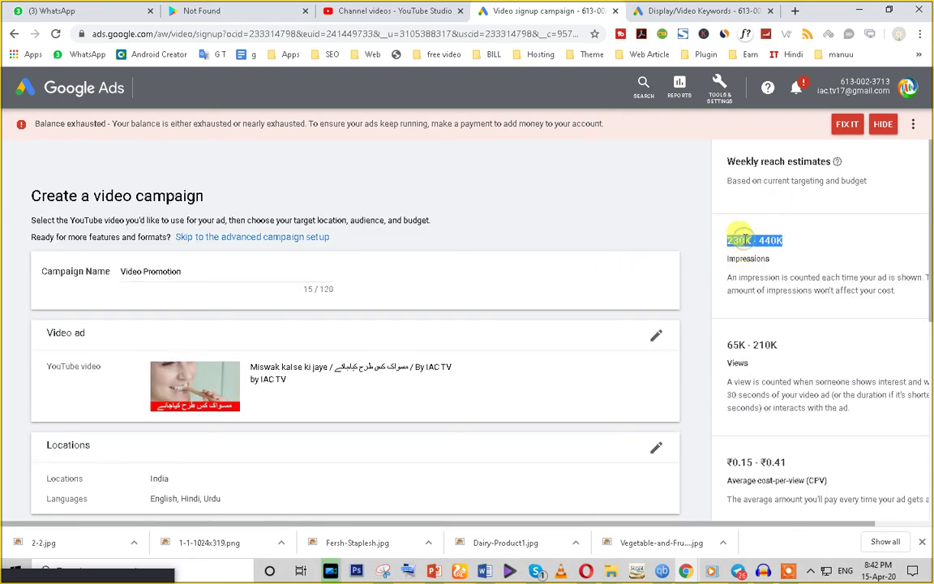
triple_click(738, 347)
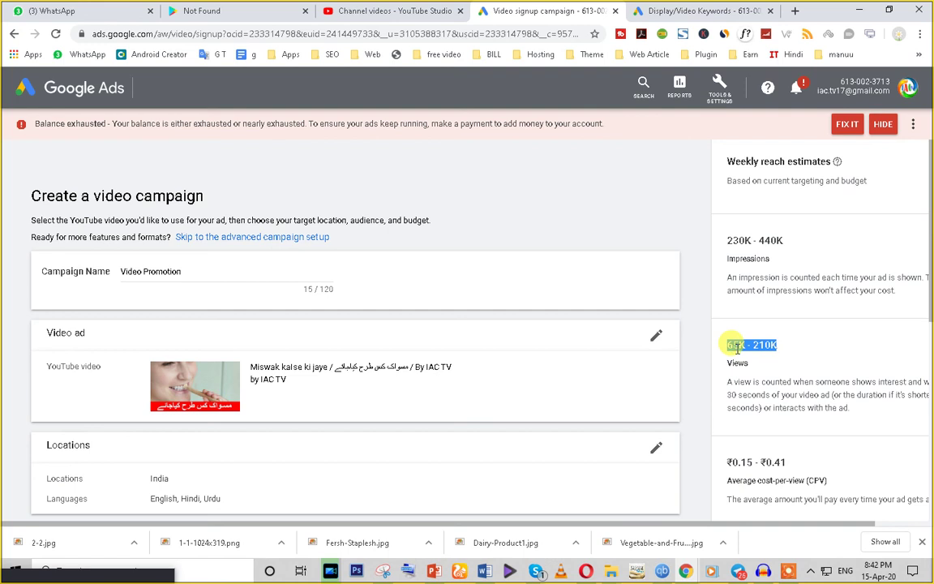
scroll(734, 349, down, 6)
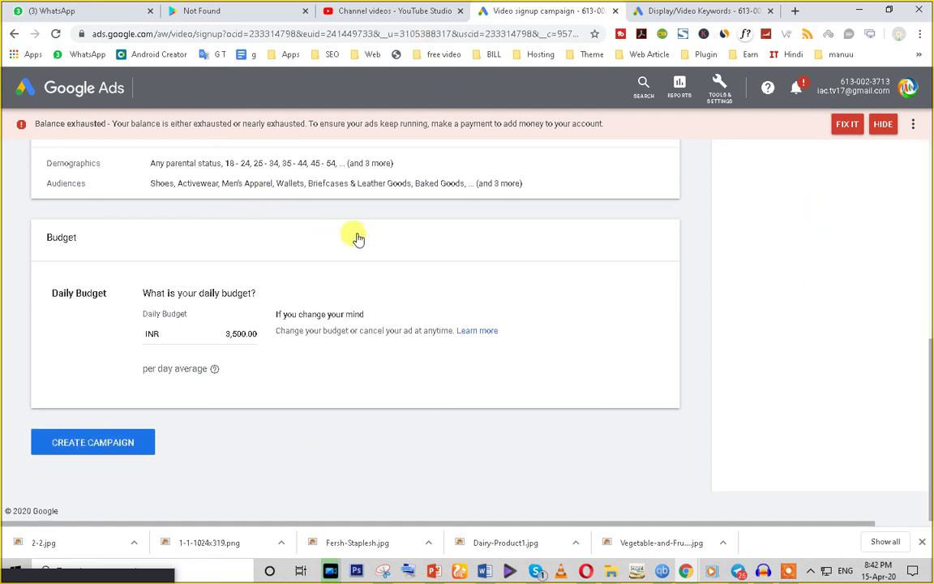
scroll(361, 240, up, 6)
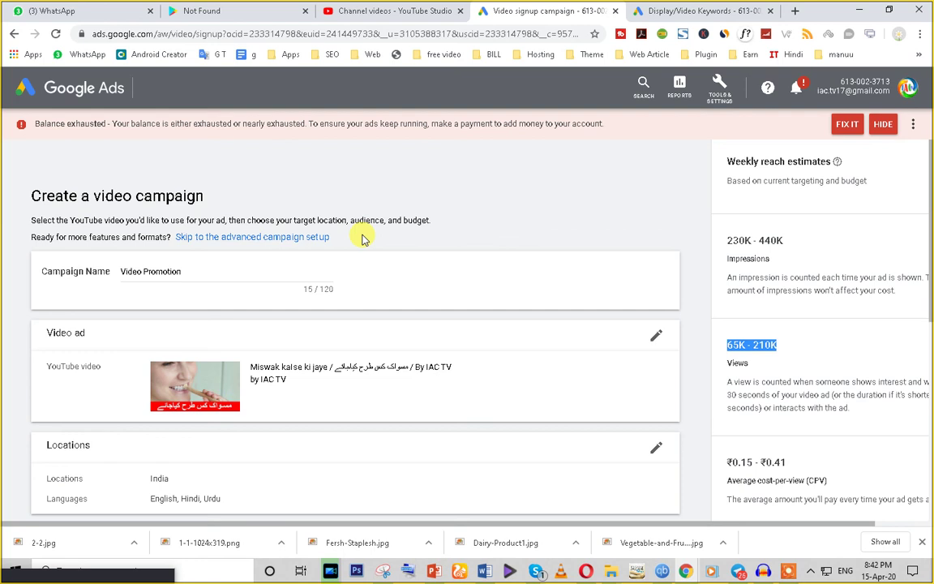
click(397, 11)
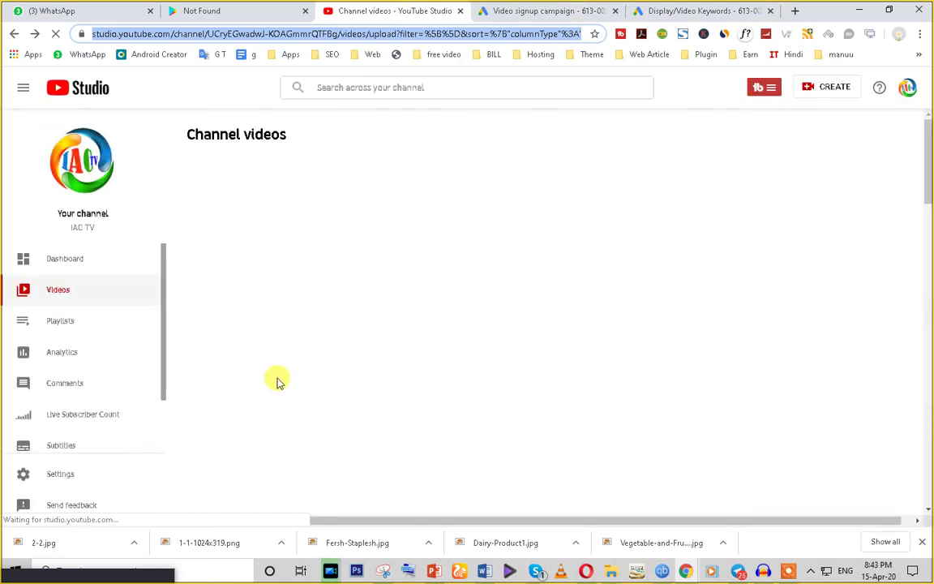
click(63, 299)
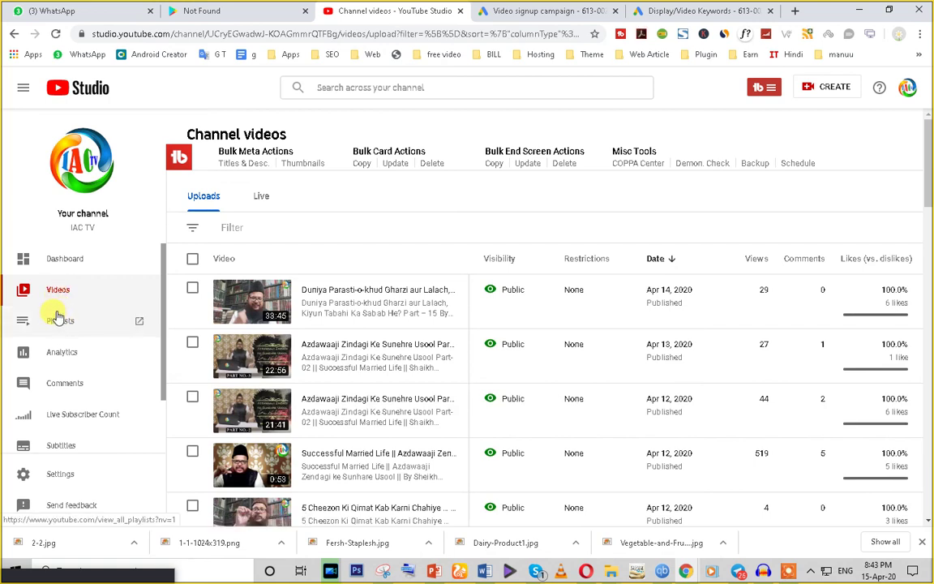
click(54, 297)
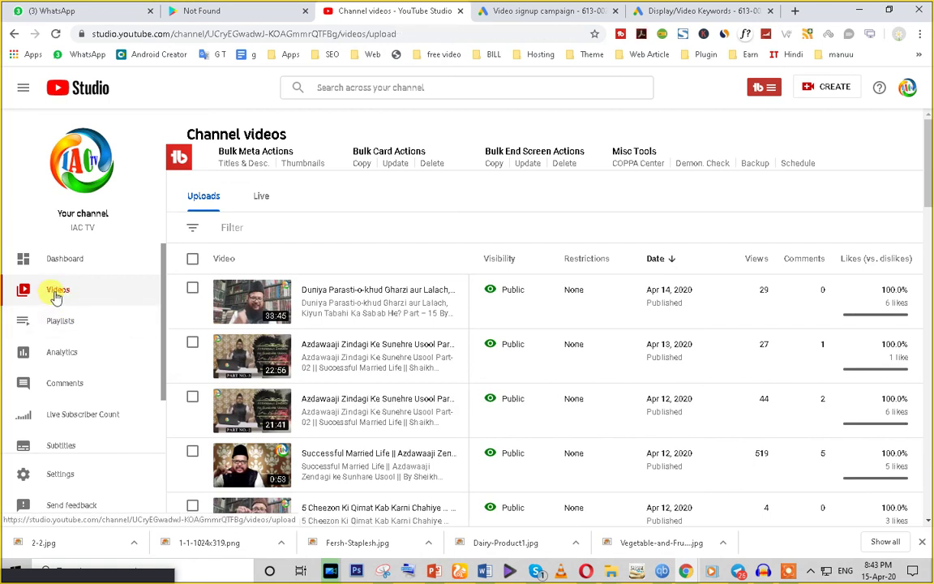
click(56, 34)
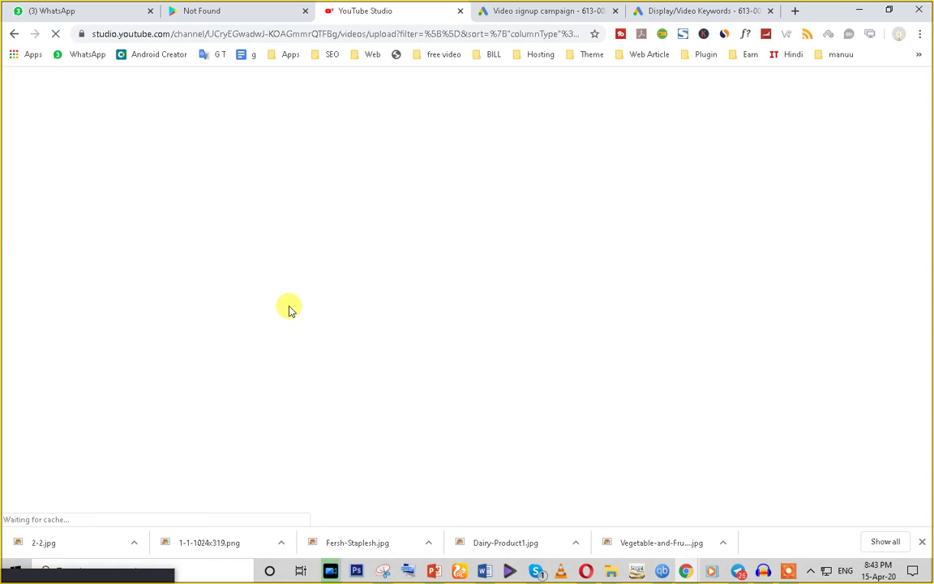
click(507, 10)
scroll(258, 353, down, 3)
scroll(307, 417, up, 3)
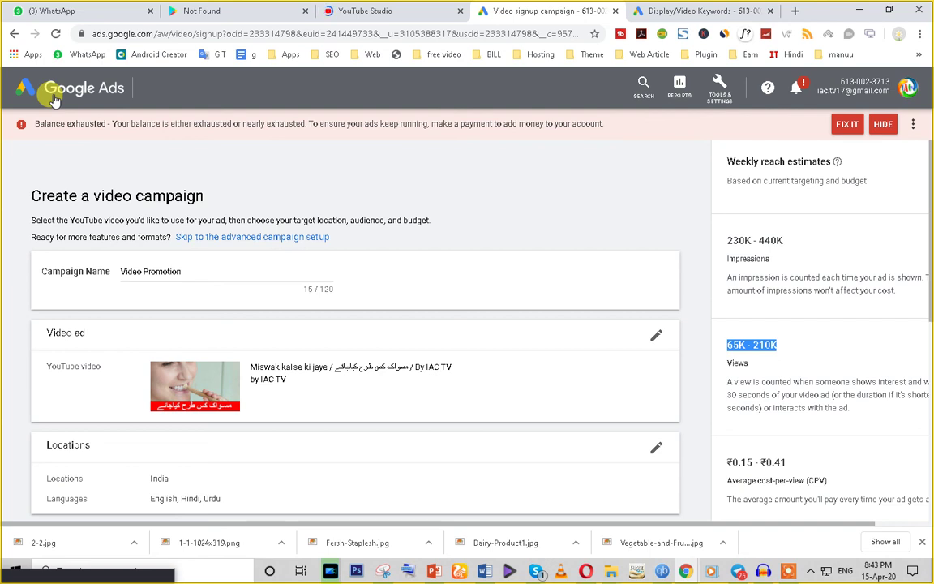
Step: Return to the YouTube Studio tab showing the channel's uploaded videos
click(381, 11)
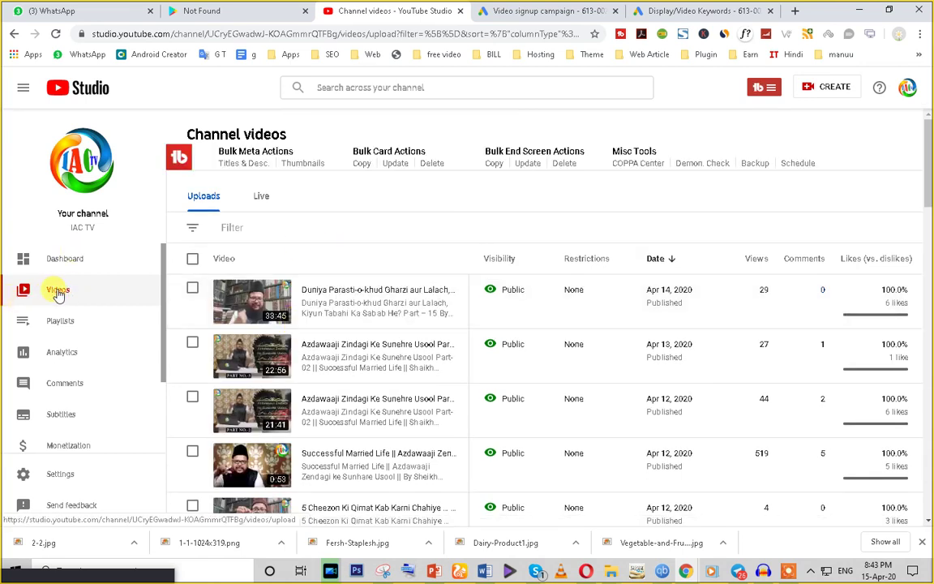
Step: Open the Promote ad signup page for the newest video, then close that tab
mouse_move(302, 302)
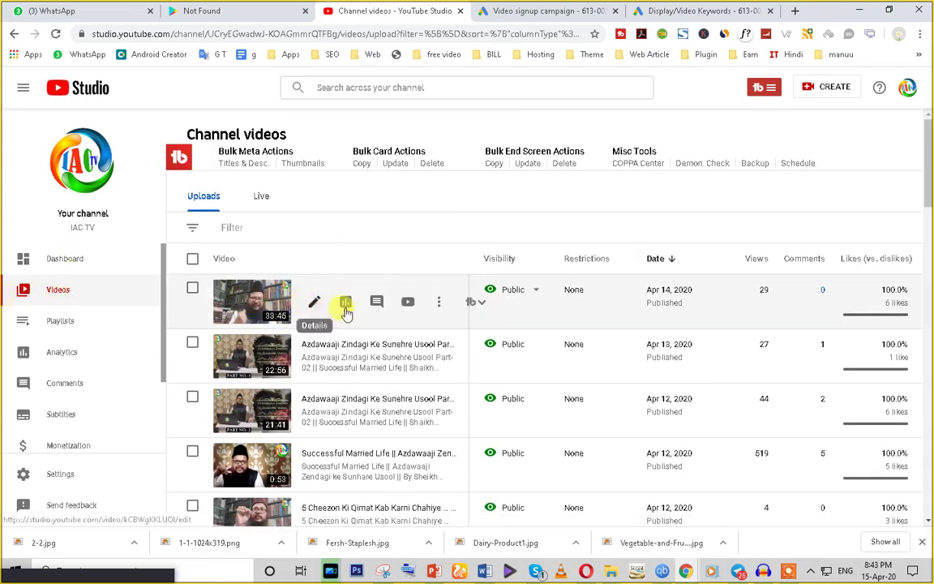
click(439, 305)
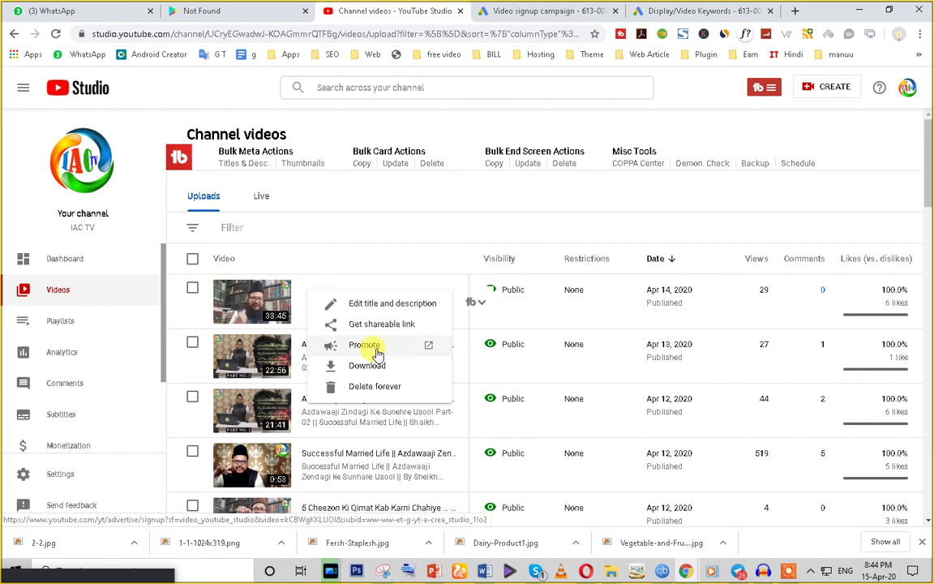
click(377, 354)
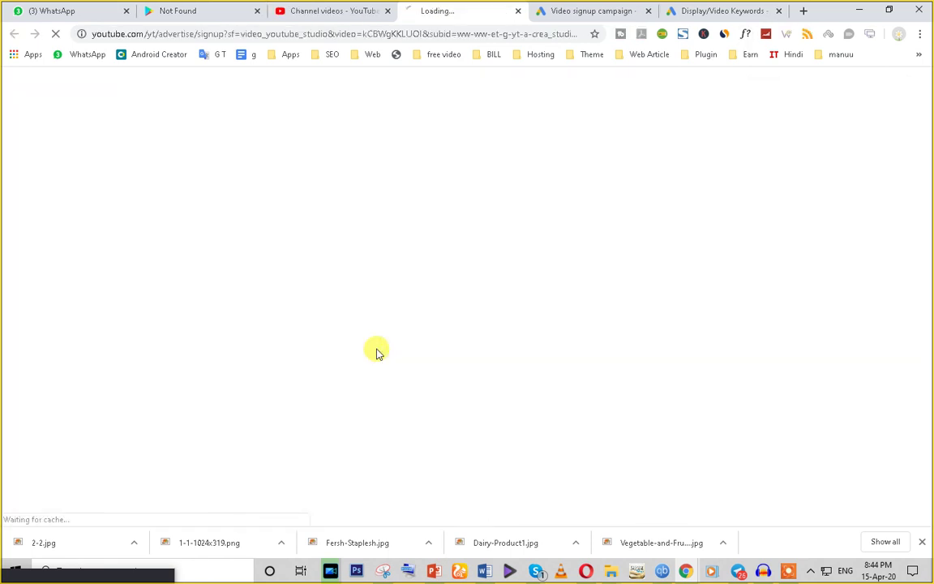
click(441, 36)
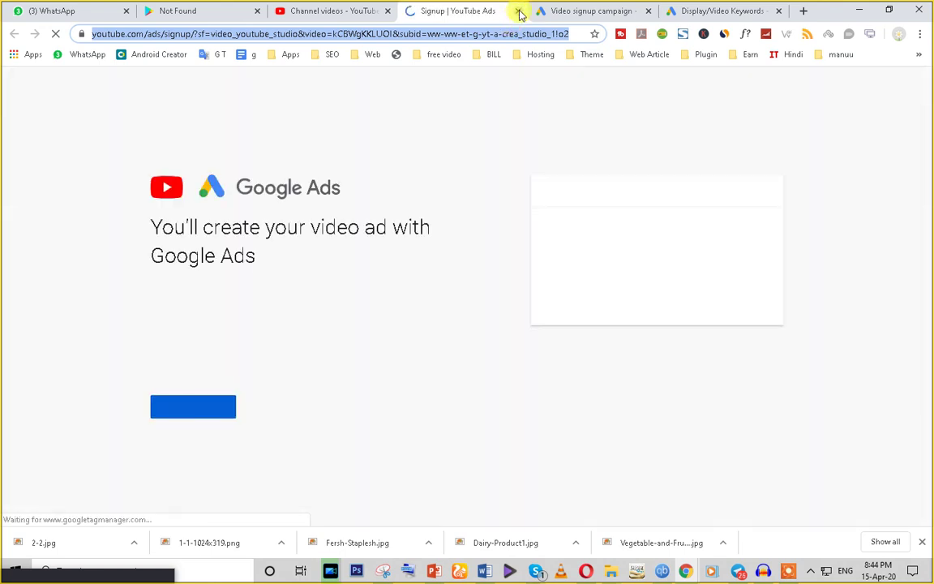
click(519, 14)
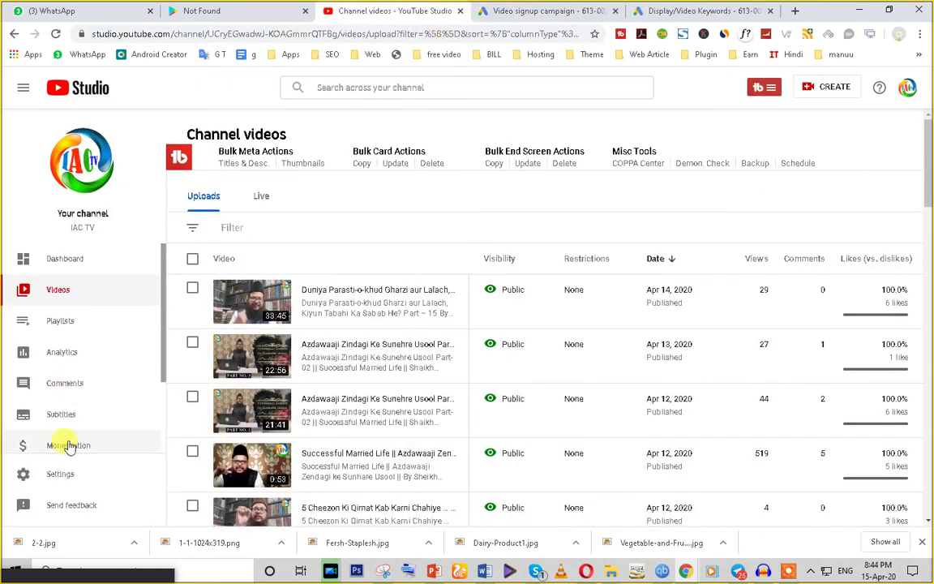
scroll(69, 446, down, 2)
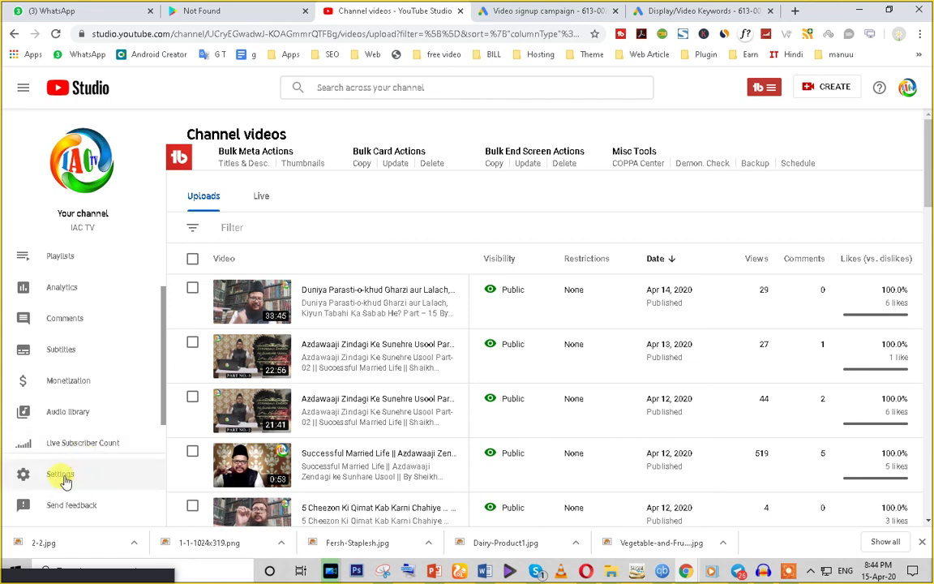
click(63, 477)
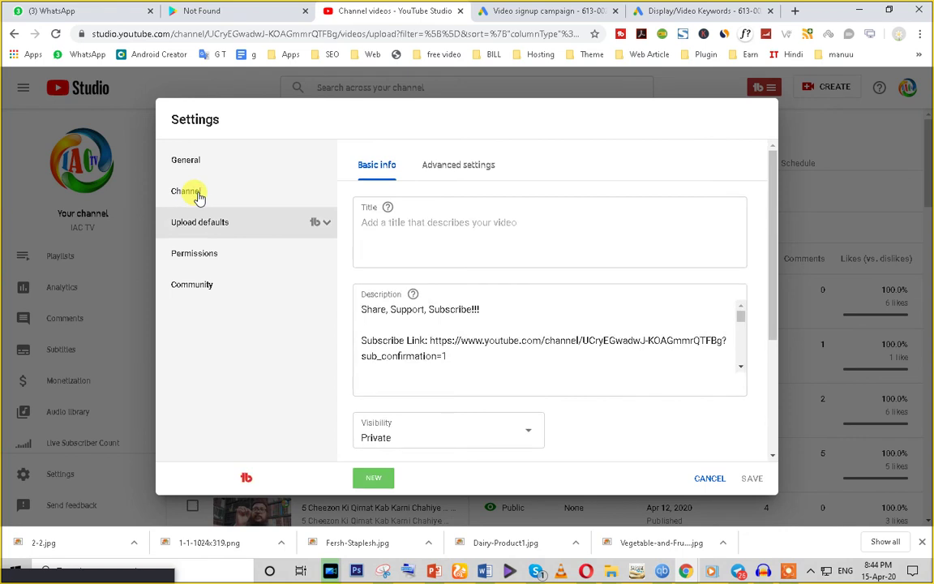
click(219, 197)
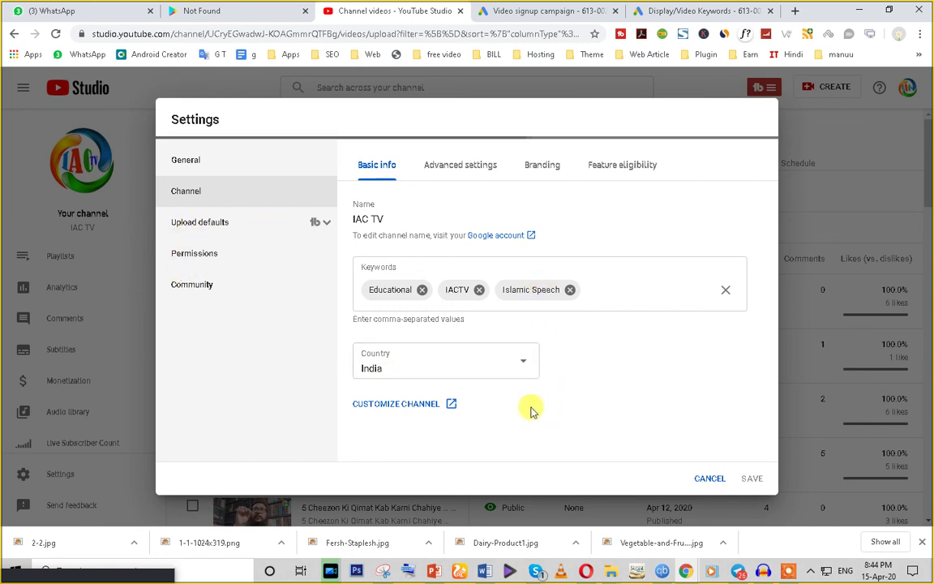
click(473, 170)
scroll(496, 176, down, 5)
scroll(495, 405, down, 1)
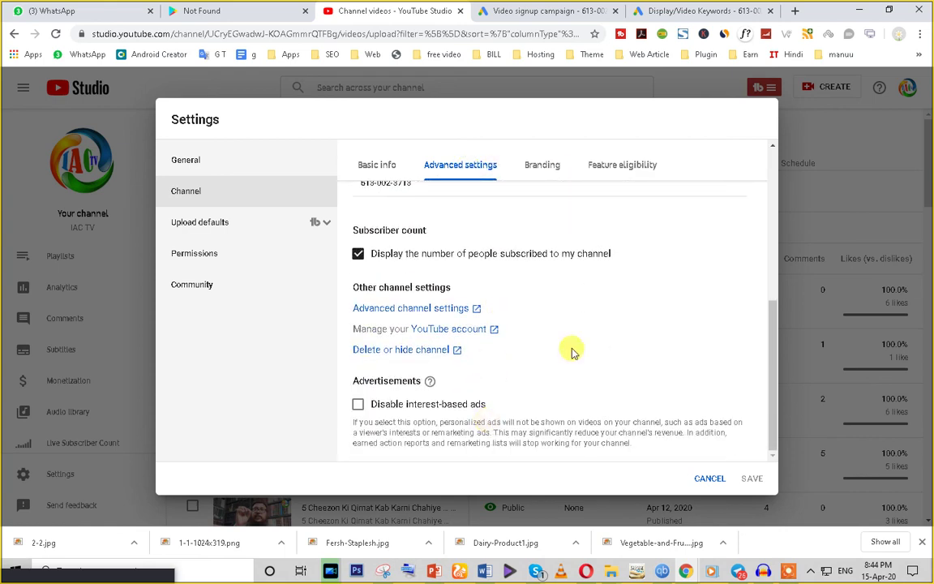
click(544, 166)
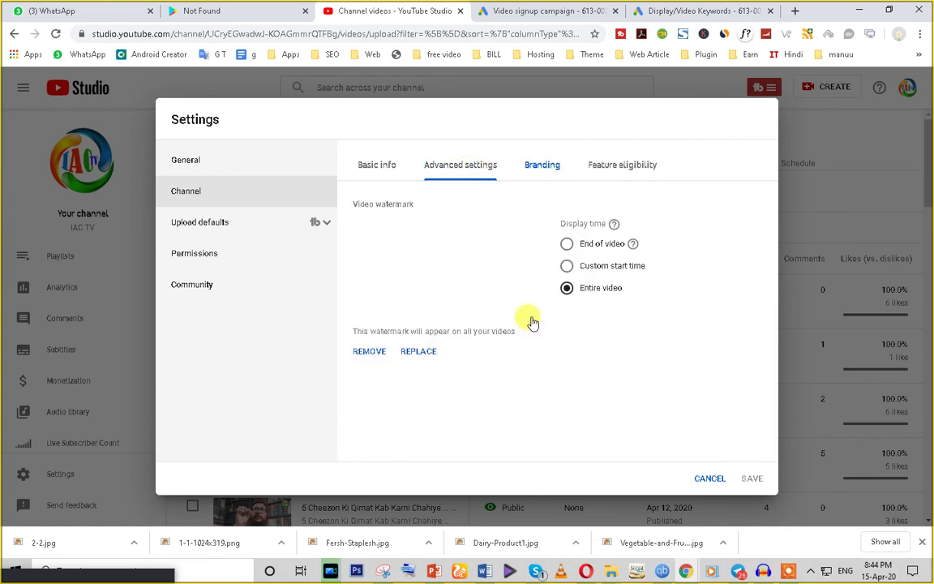
click(635, 169)
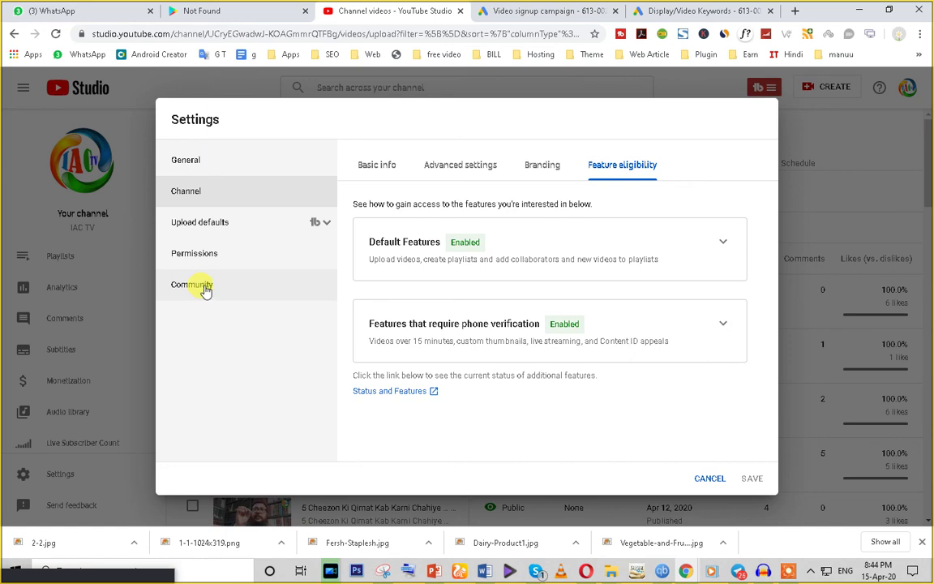
click(206, 292)
scroll(601, 252, down, 3)
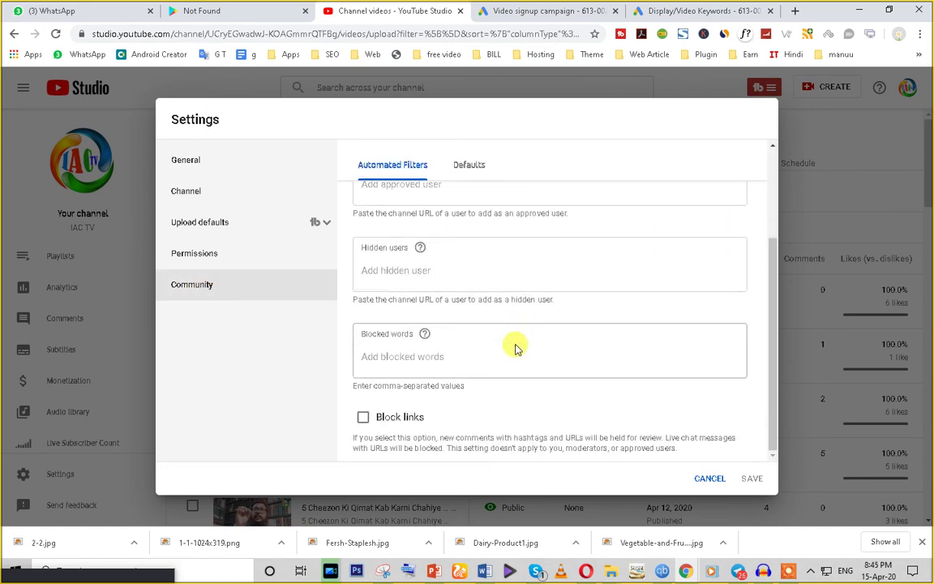
click(469, 166)
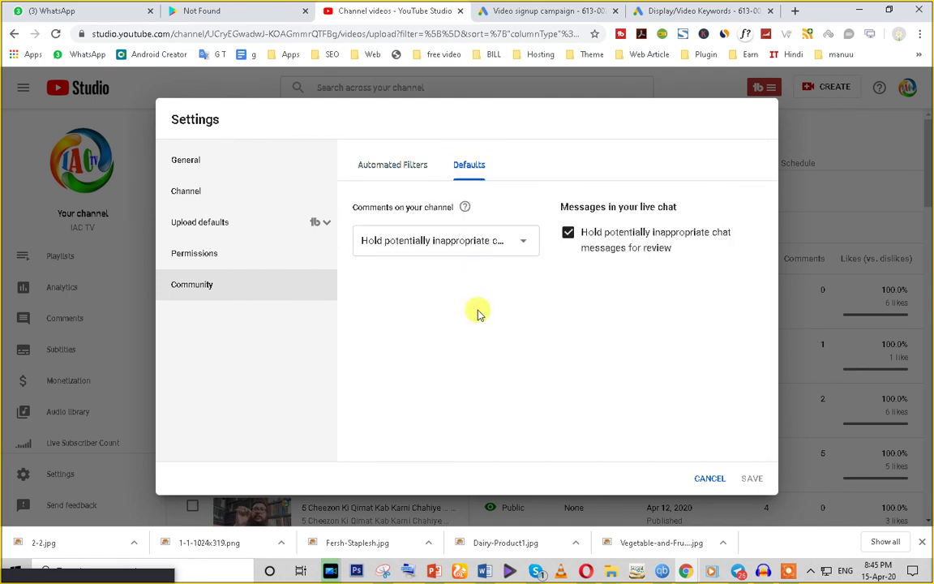
click(199, 254)
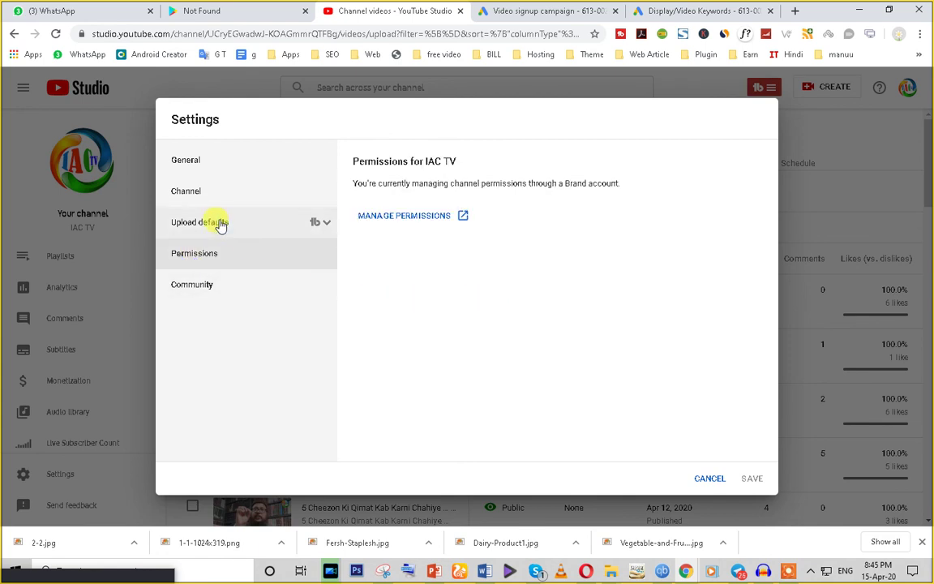
click(221, 225)
scroll(559, 350, down, 6)
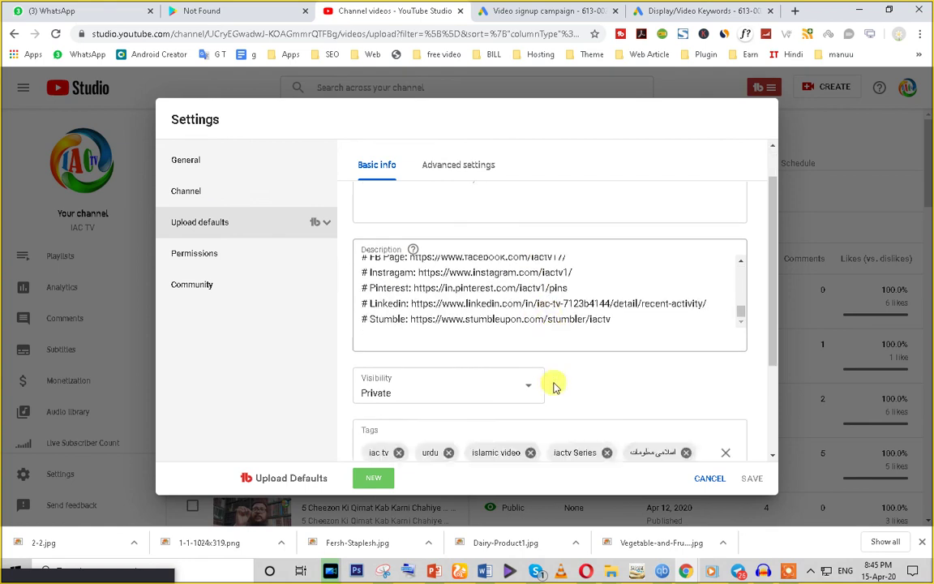
scroll(560, 341, up, 6)
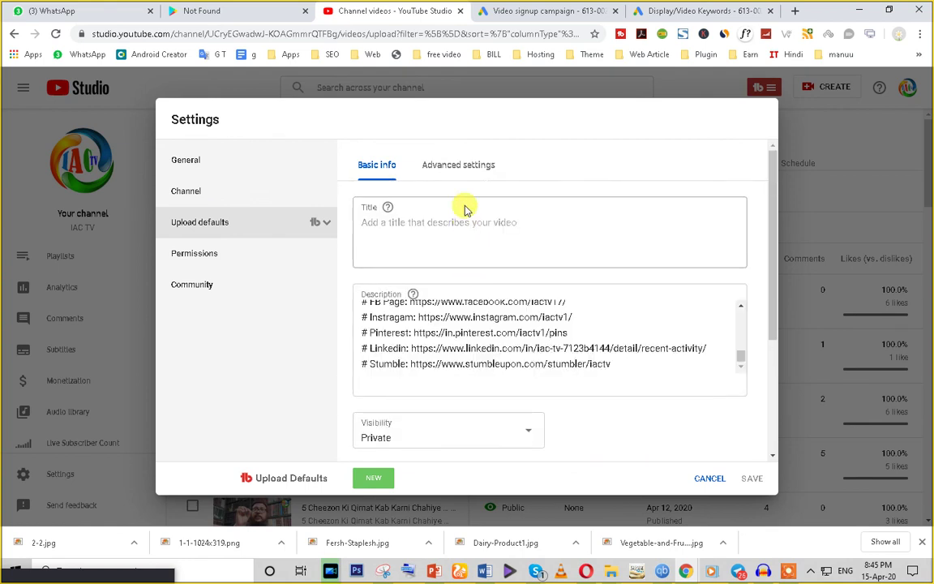
click(456, 167)
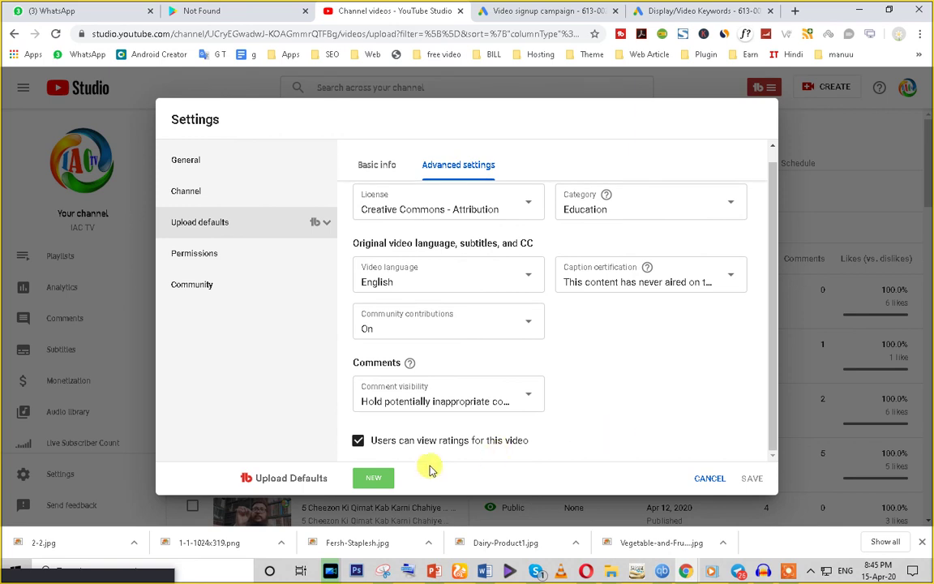
scroll(497, 326, up, 1)
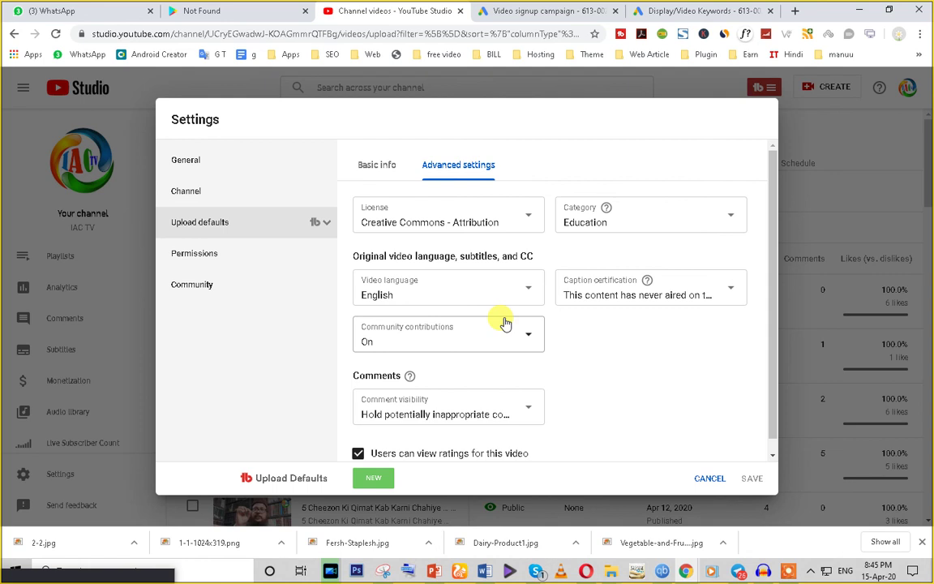
click(707, 478)
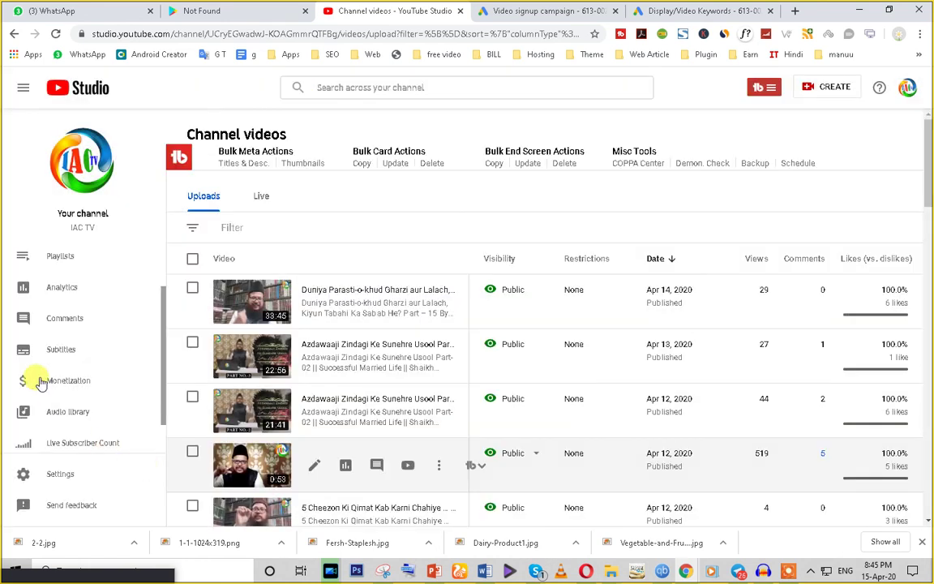
scroll(89, 446, down, 1)
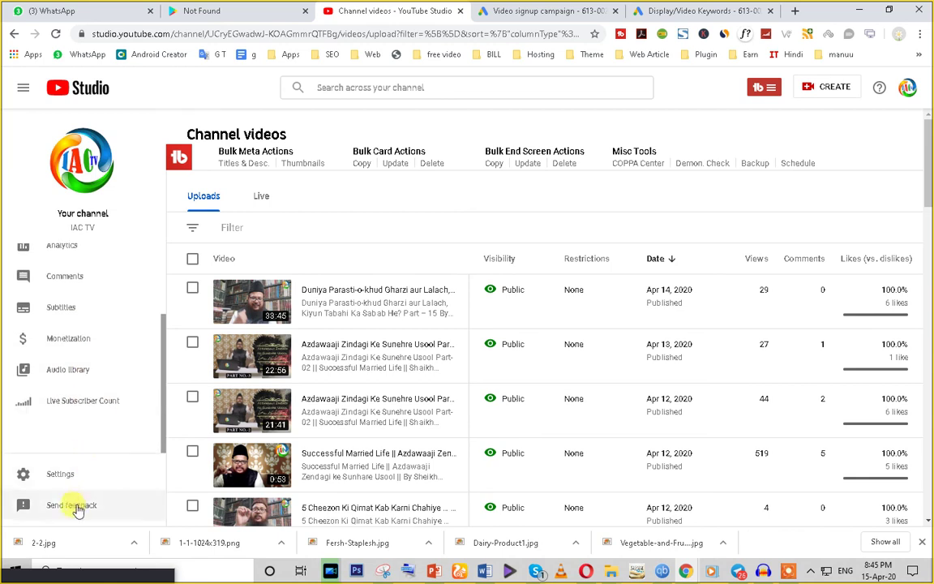
Step: View the channel Analytics overview and Monetization page, ending on Subtitles
scroll(64, 409, up, 2)
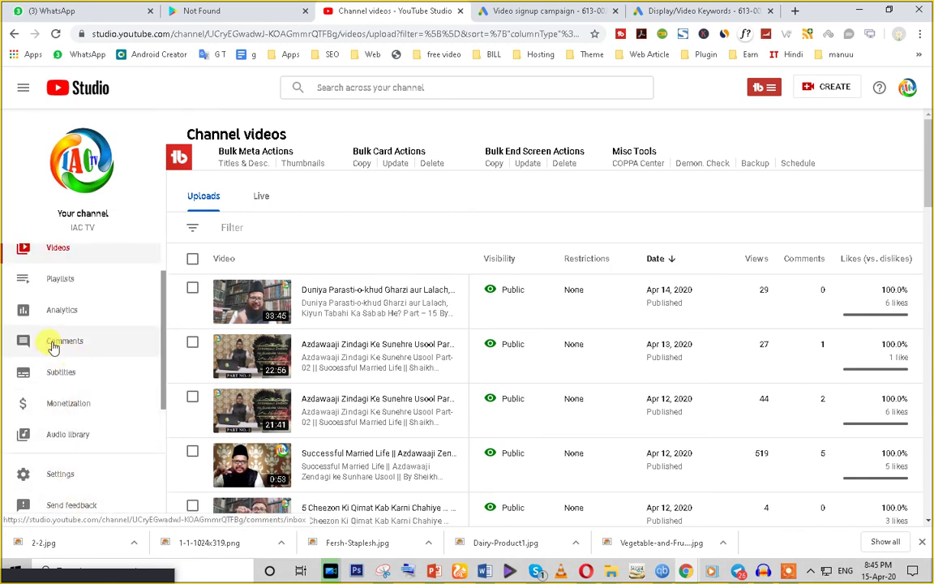
click(64, 316)
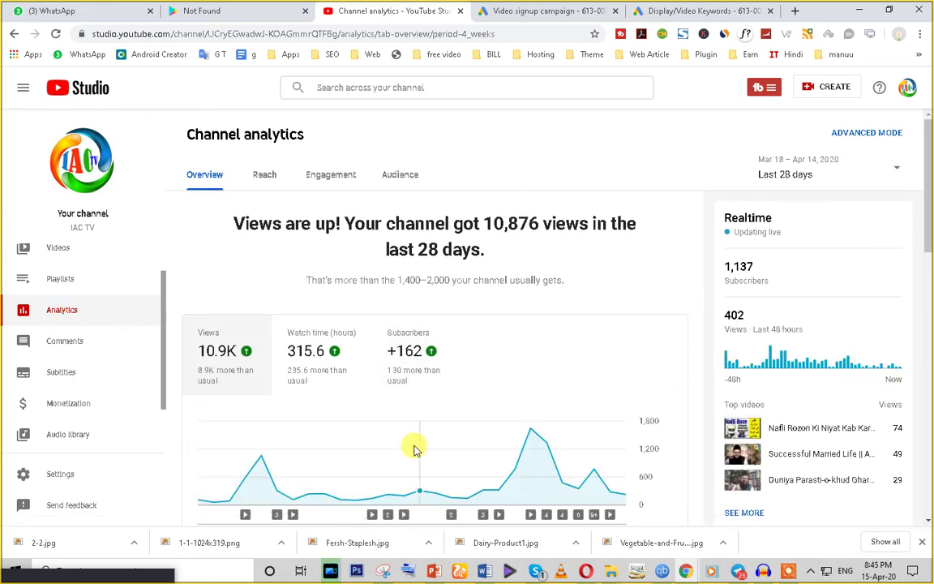
scroll(223, 459, down, 10)
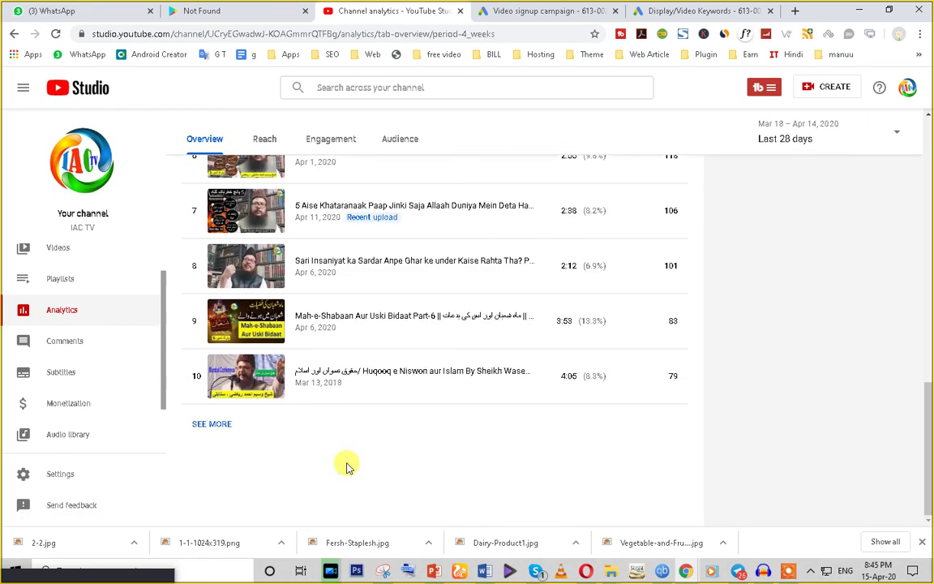
scroll(82, 454, down, 2)
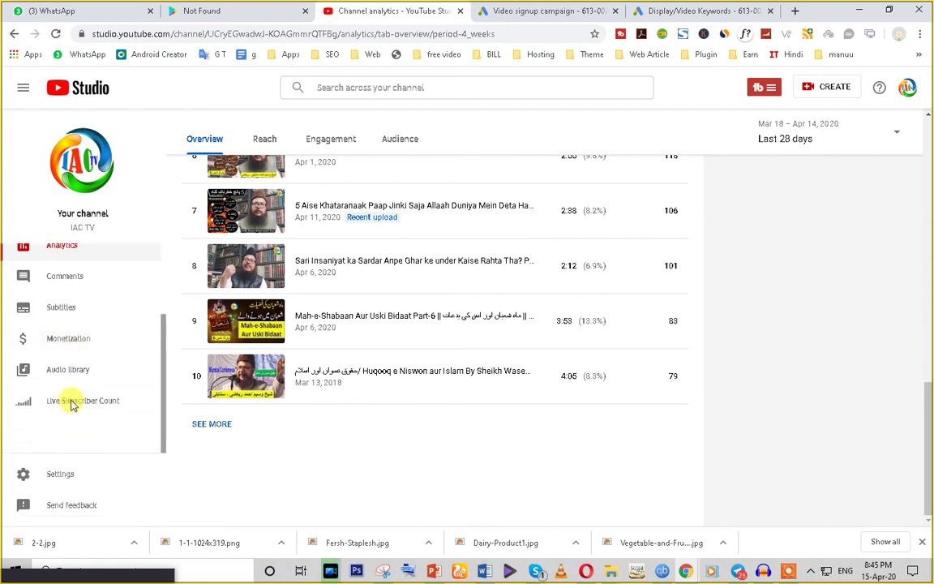
click(60, 342)
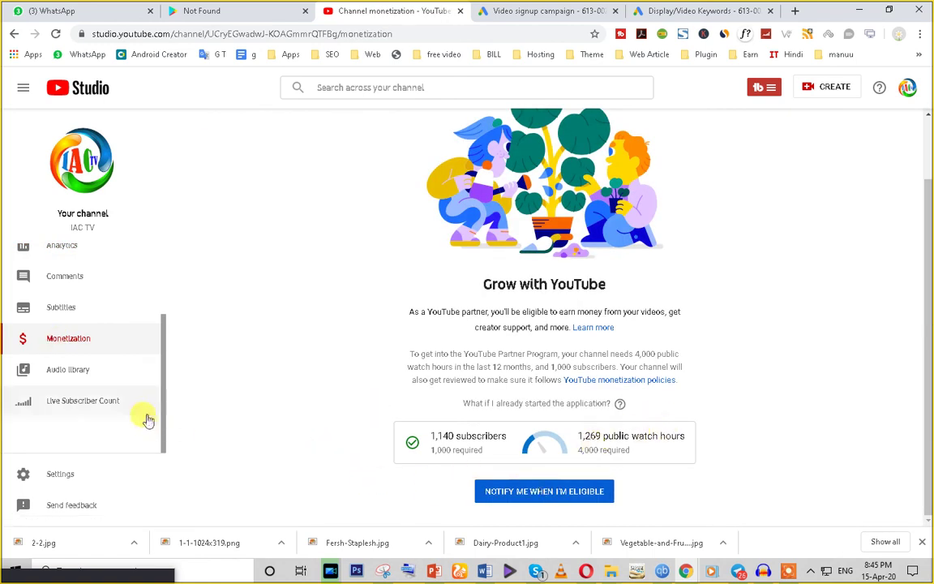
click(52, 312)
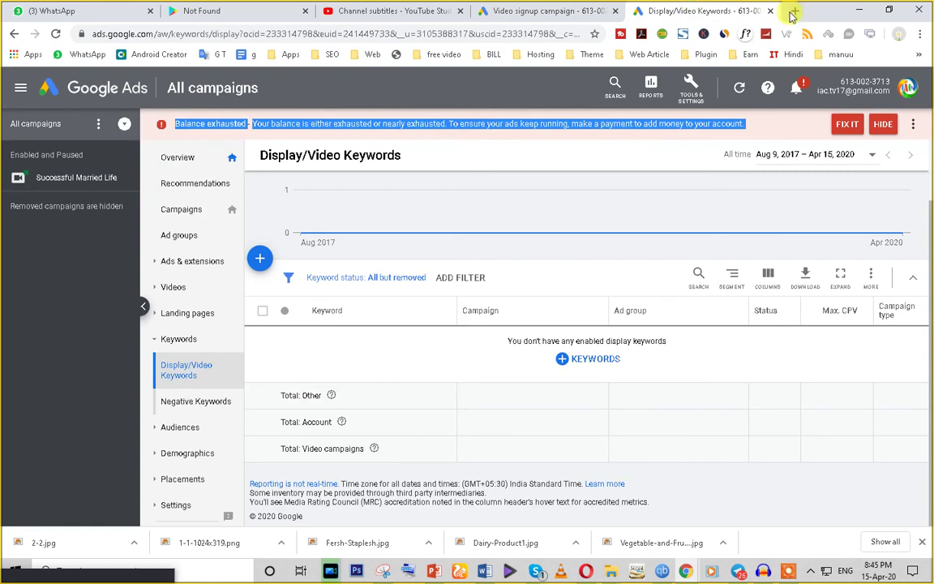
Step: Open the bookmarked YouTube video edit page, then return to the subtitles tab
click(835, 54)
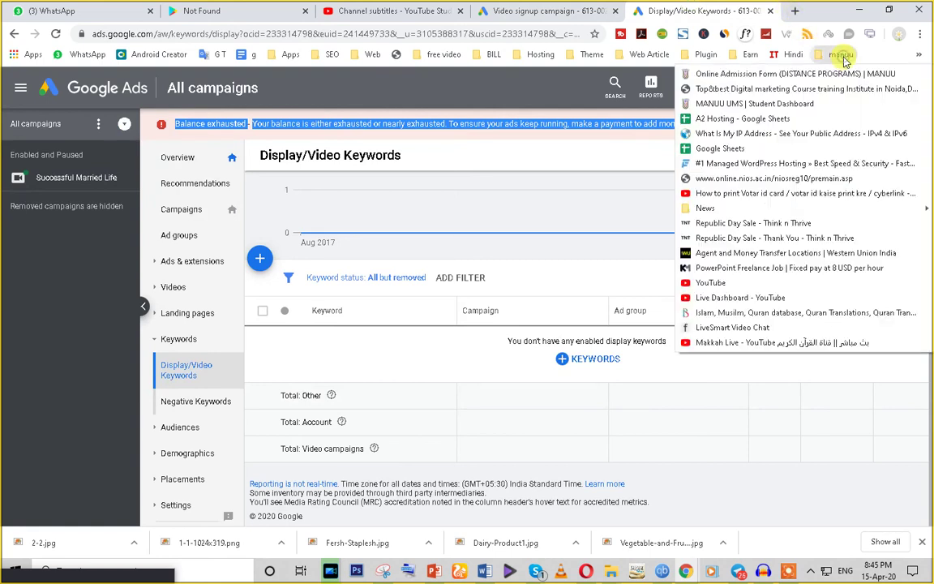
click(735, 290)
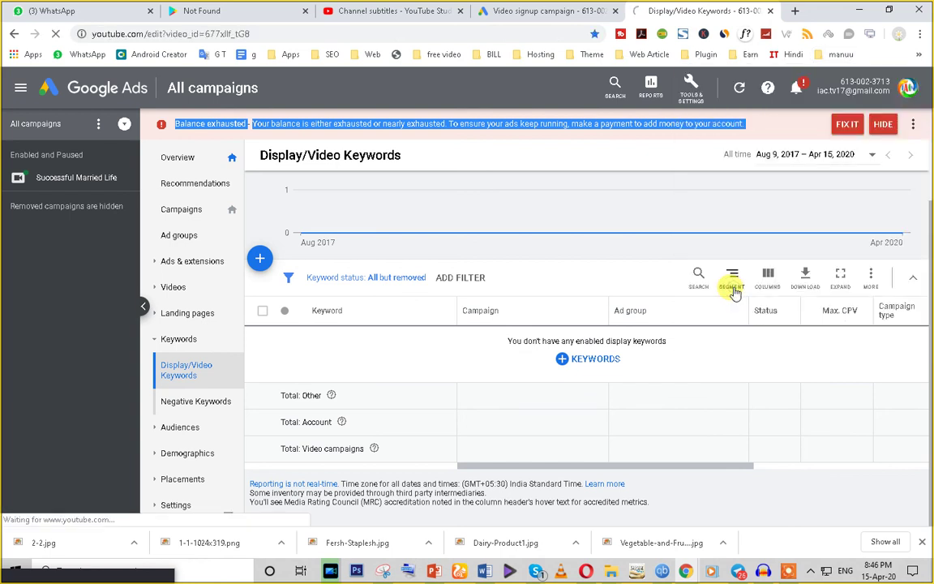
click(357, 9)
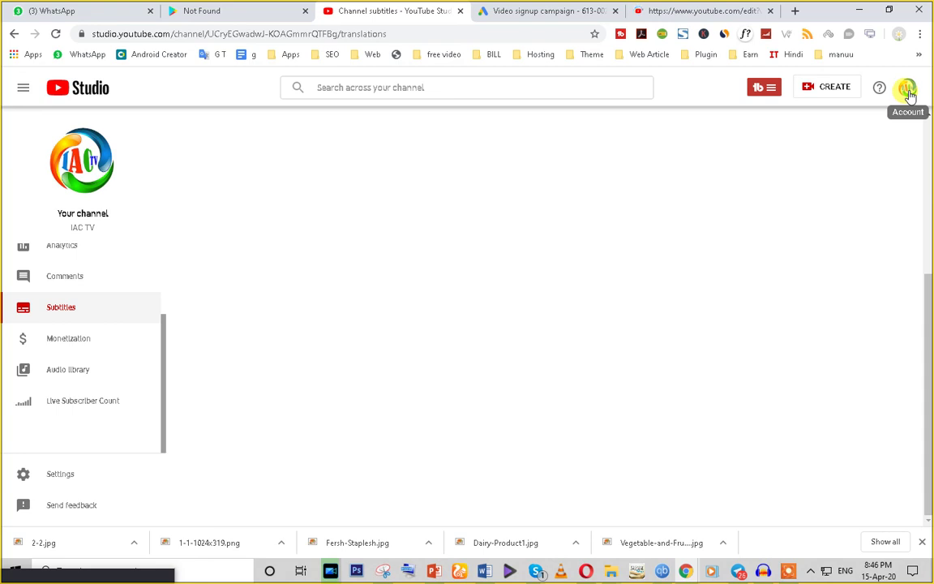
Step: Go to Your channel from the account menu, then switch to the Part-7 video's edit tab
click(909, 91)
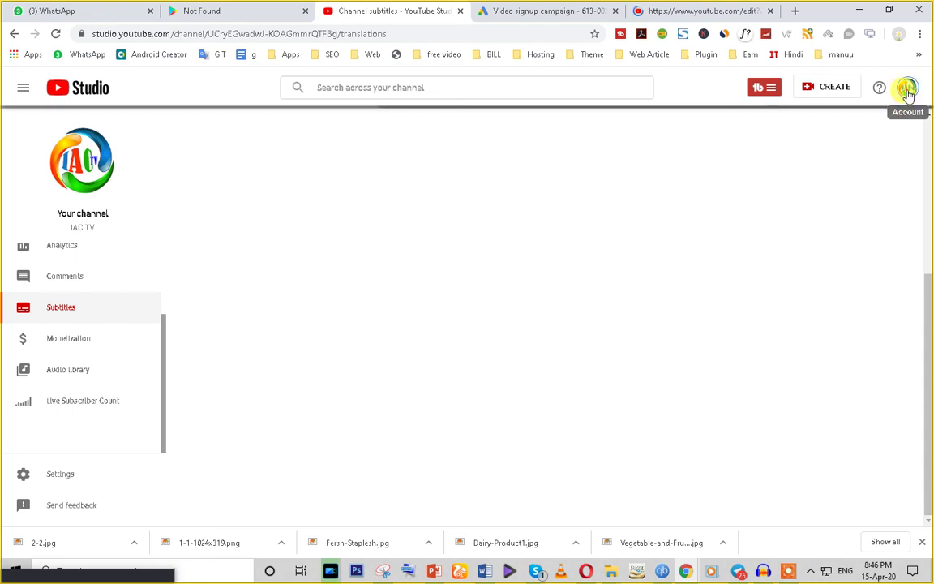
click(909, 91)
click(908, 91)
click(908, 91)
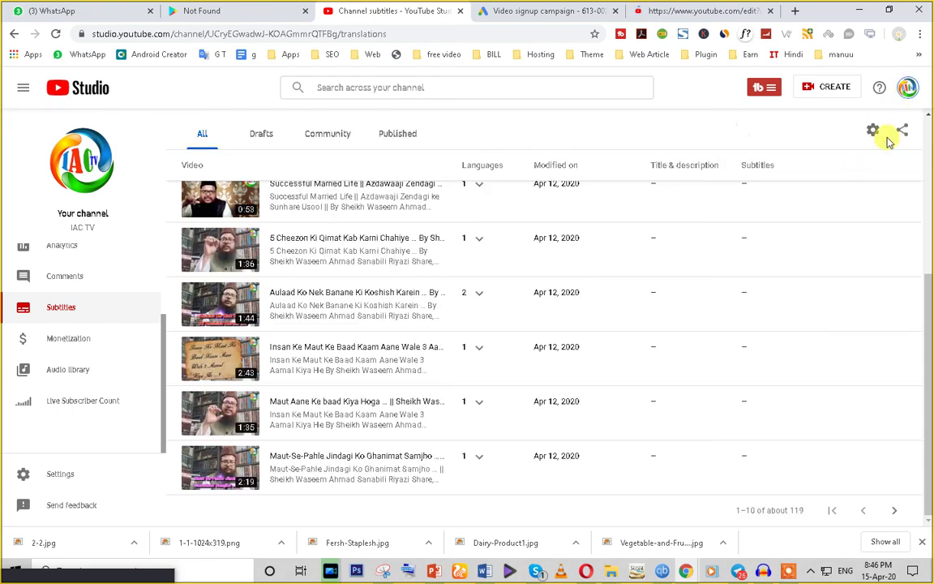
click(909, 91)
click(910, 90)
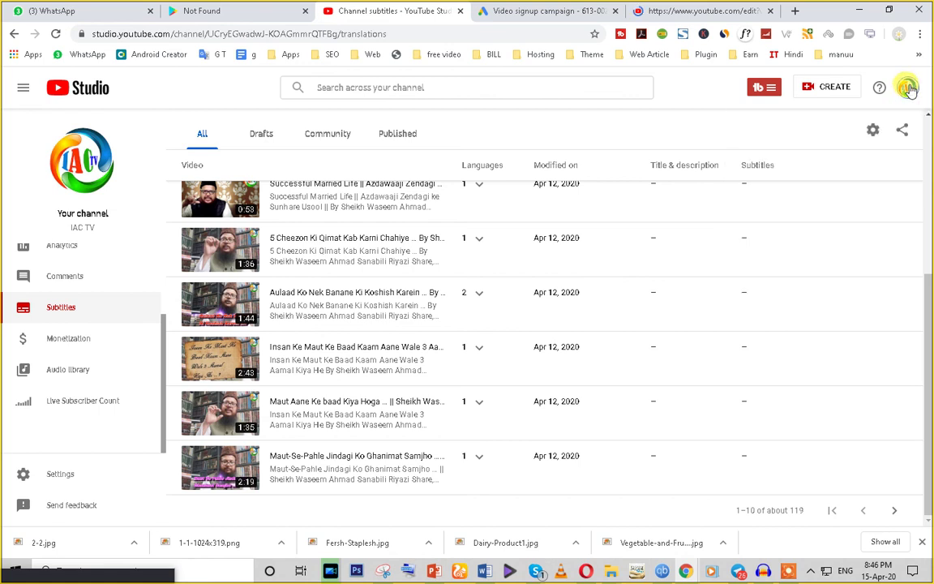
click(908, 89)
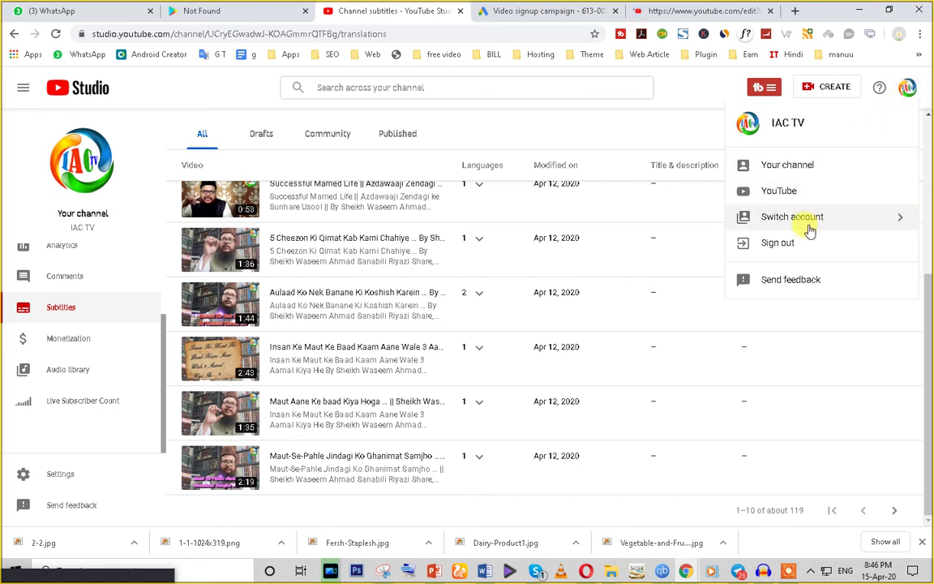
click(787, 167)
click(675, 12)
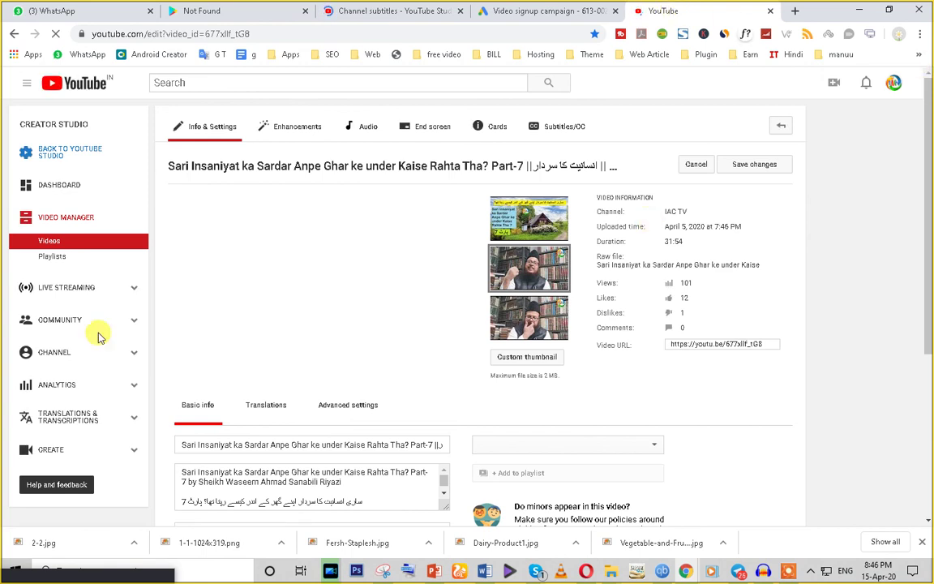
Step: Open the channel's Advanced settings under Channel status and features
scroll(69, 410, down, 1)
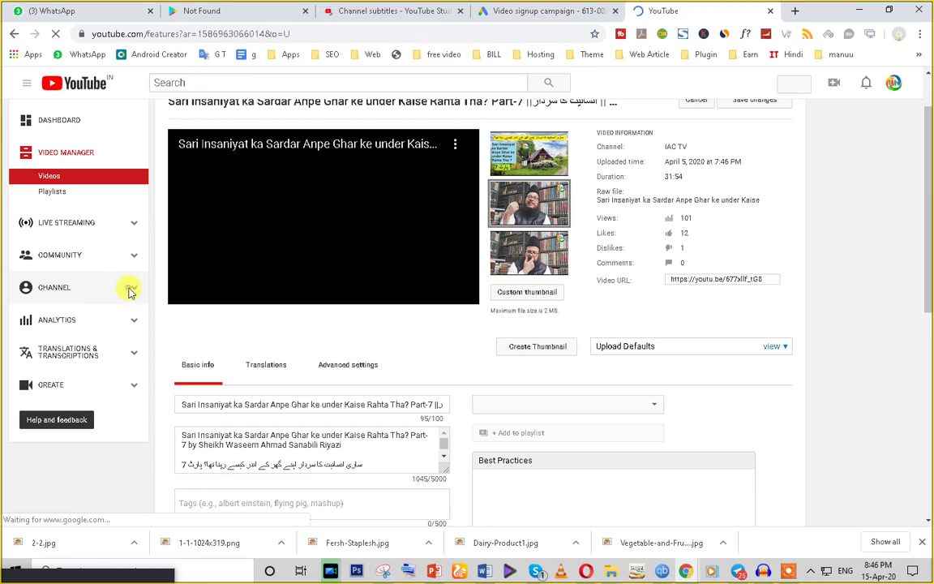
click(127, 294)
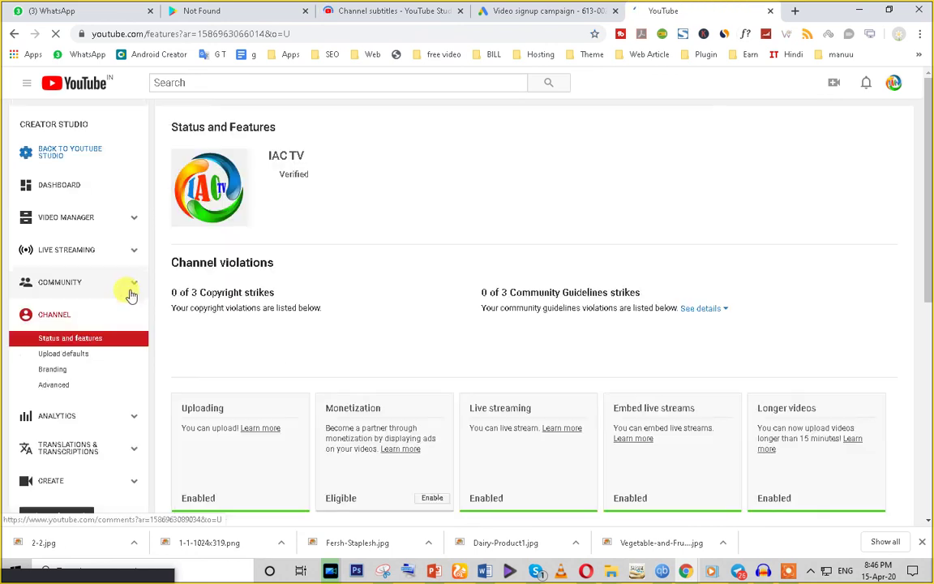
click(54, 386)
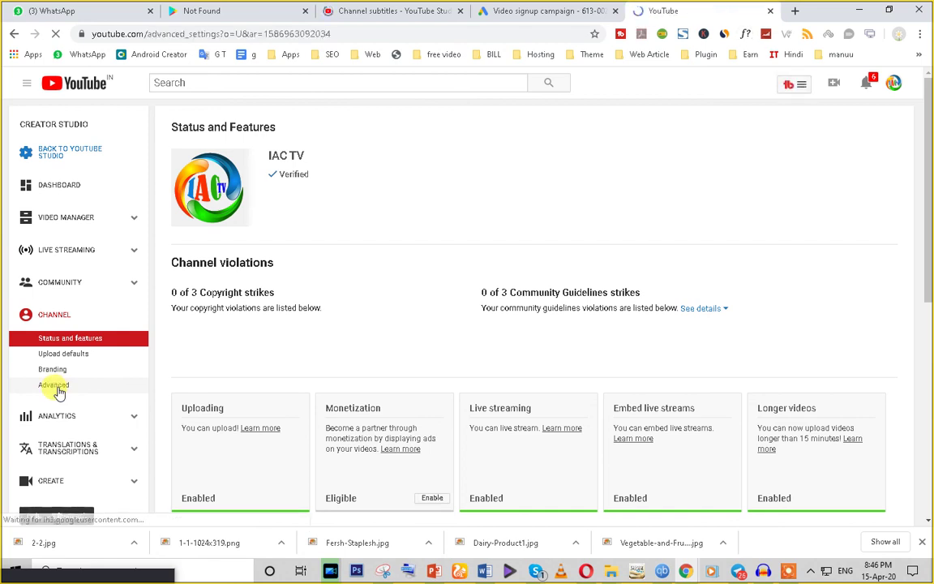
Step: Focus the empty Google Analytics property tracking ID field, then switch to the other browser window
scroll(388, 380, down, 2)
scroll(387, 380, down, 4)
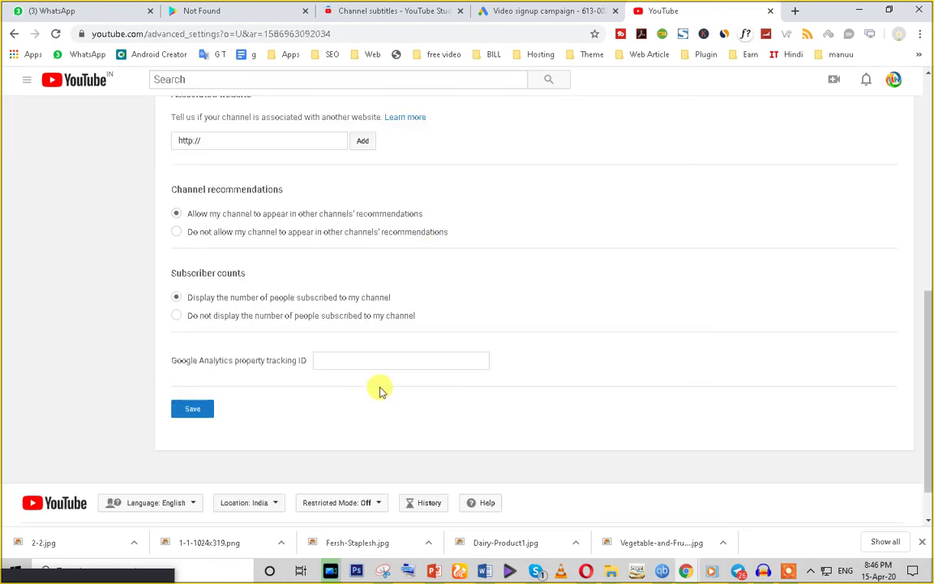
drag(172, 310, 347, 311)
click(347, 311)
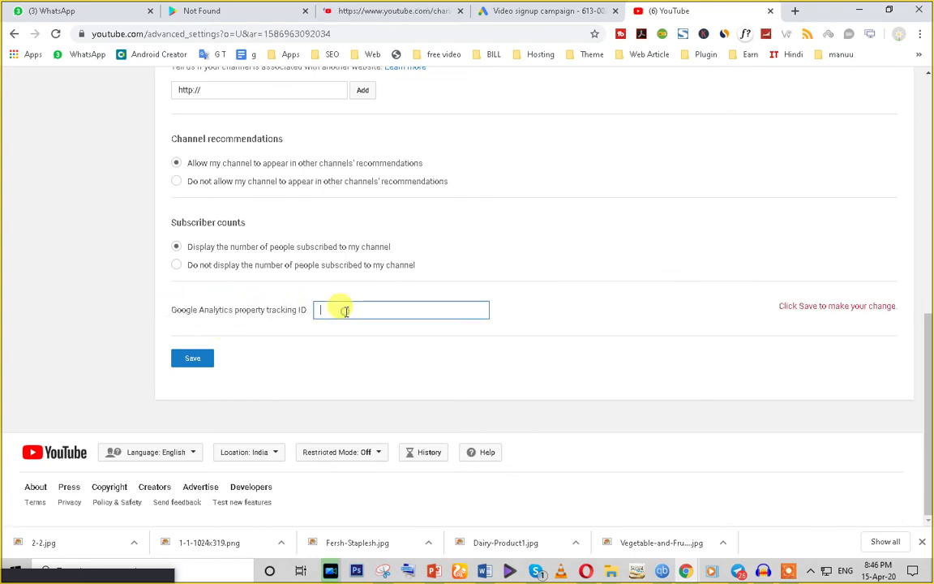
scroll(334, 313, up, 5)
scroll(328, 329, down, 5)
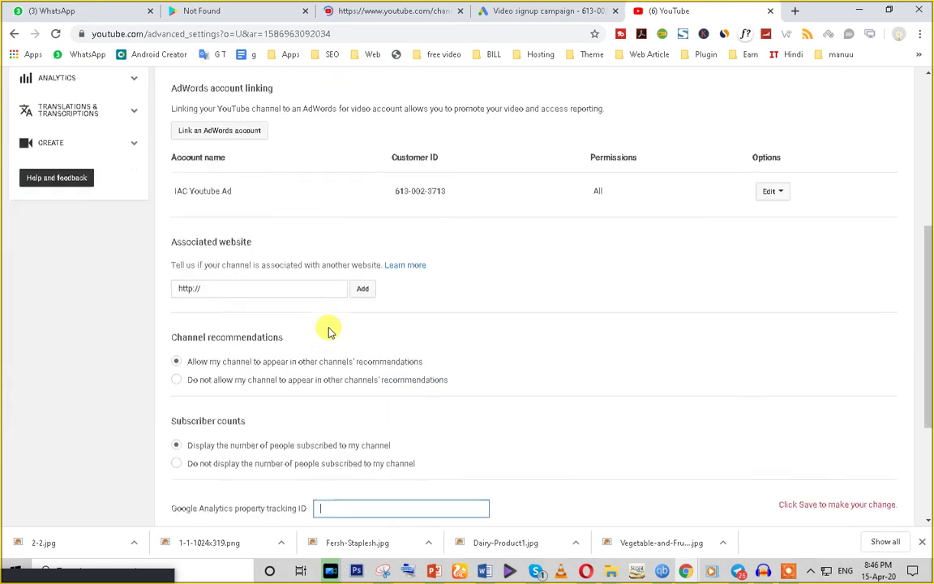
click(340, 375)
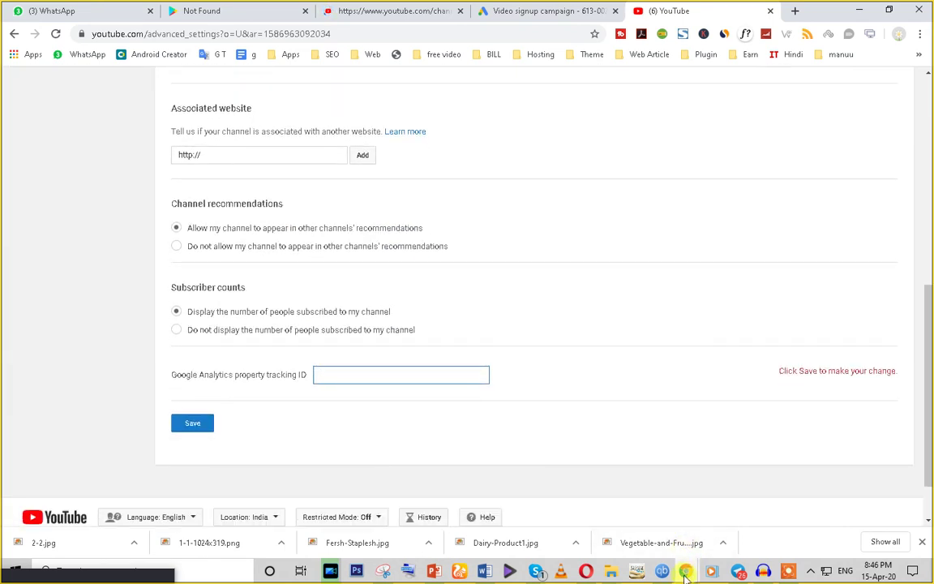
mouse_move(686, 572)
click(735, 531)
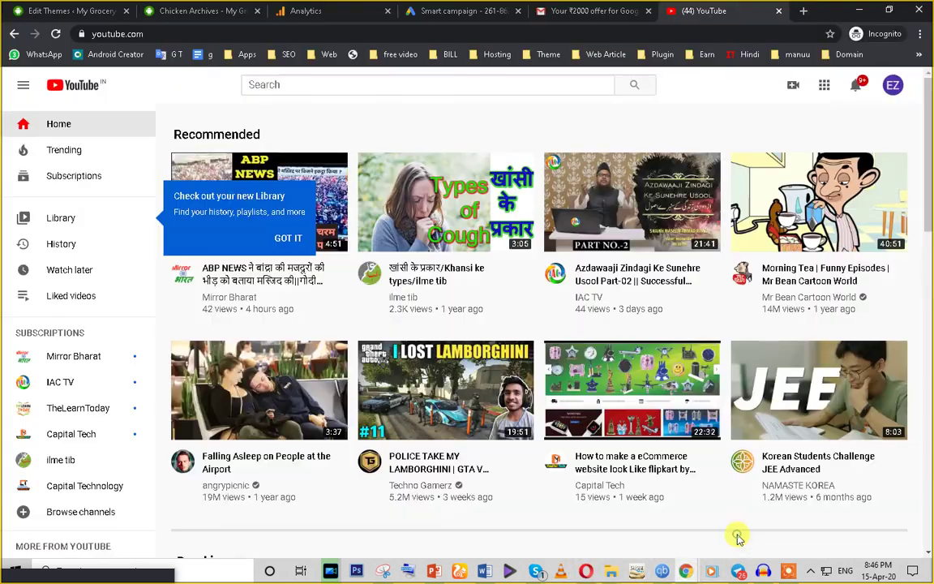
Step: Open the Analytics property's Tracking Info > Tracking Code page
click(442, 11)
click(331, 11)
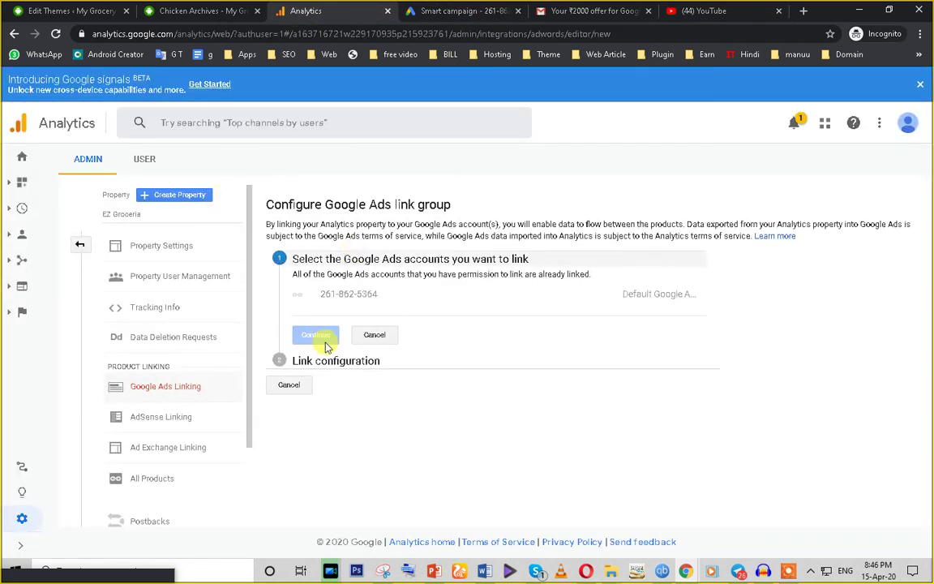
click(150, 307)
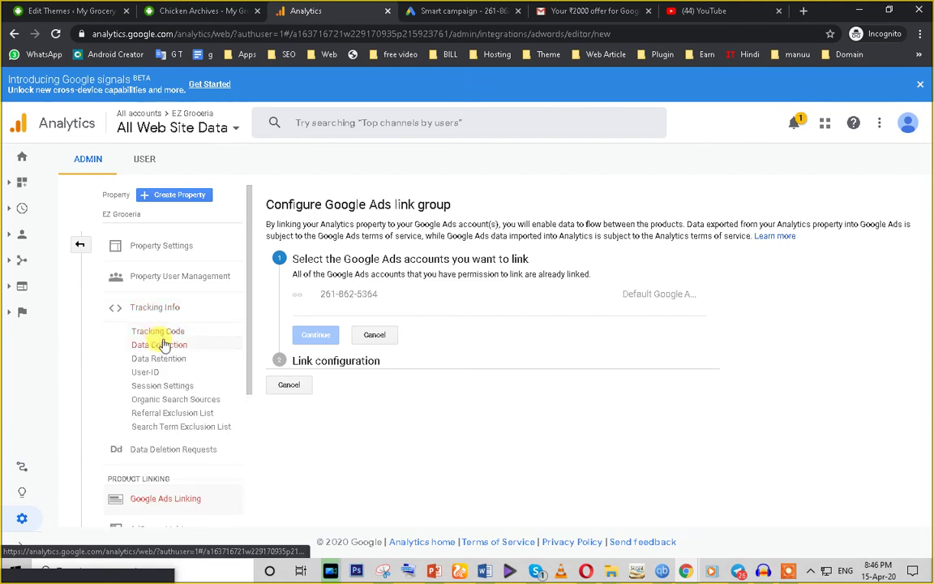
click(163, 334)
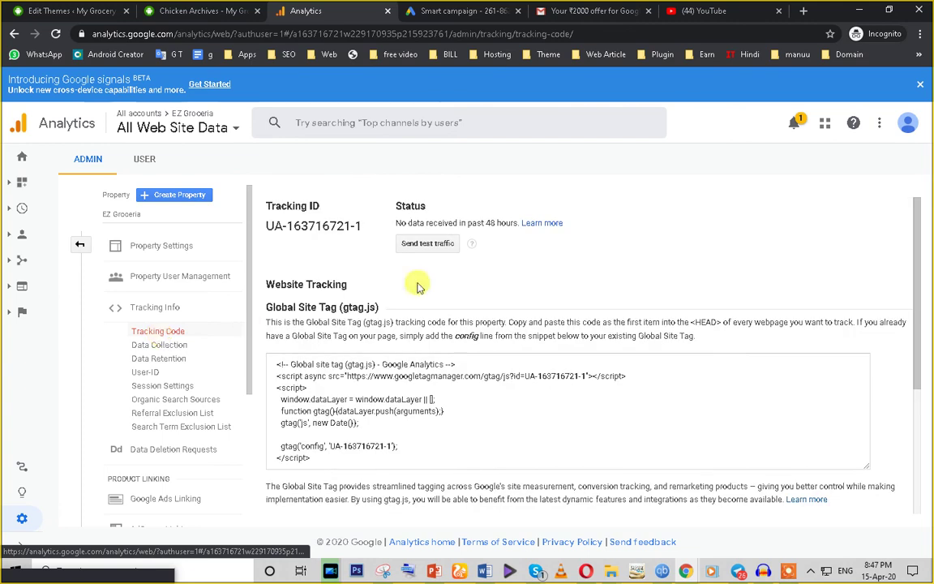
Step: Copy the tracking ID and focus YouTube's tracking ID field for pasting
triple_click(321, 227)
right_click(360, 229)
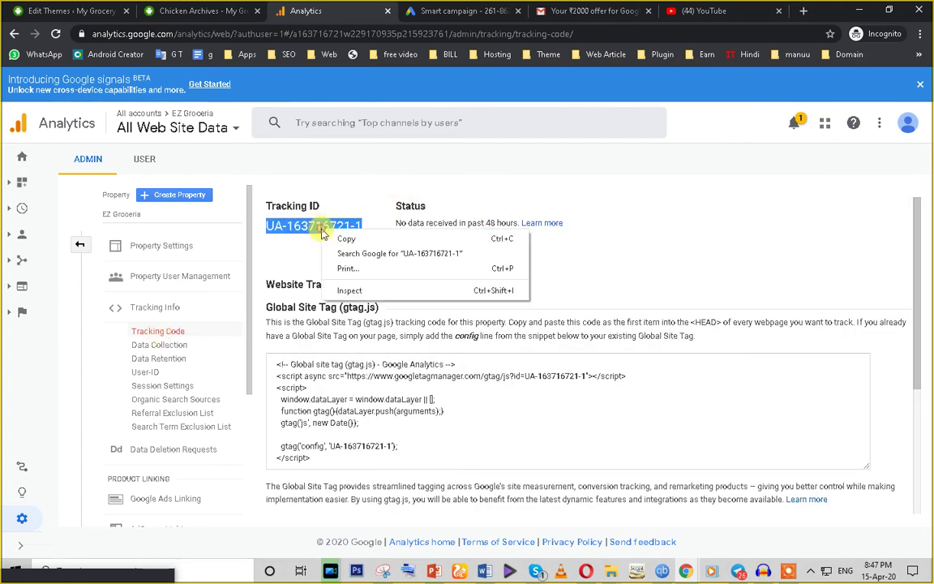
click(380, 238)
mouse_move(686, 572)
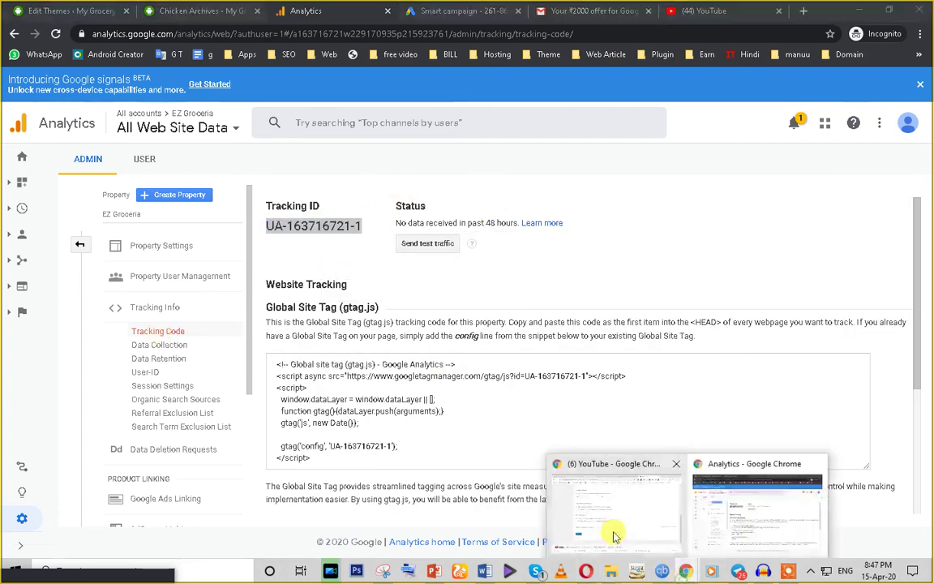
click(610, 534)
click(339, 371)
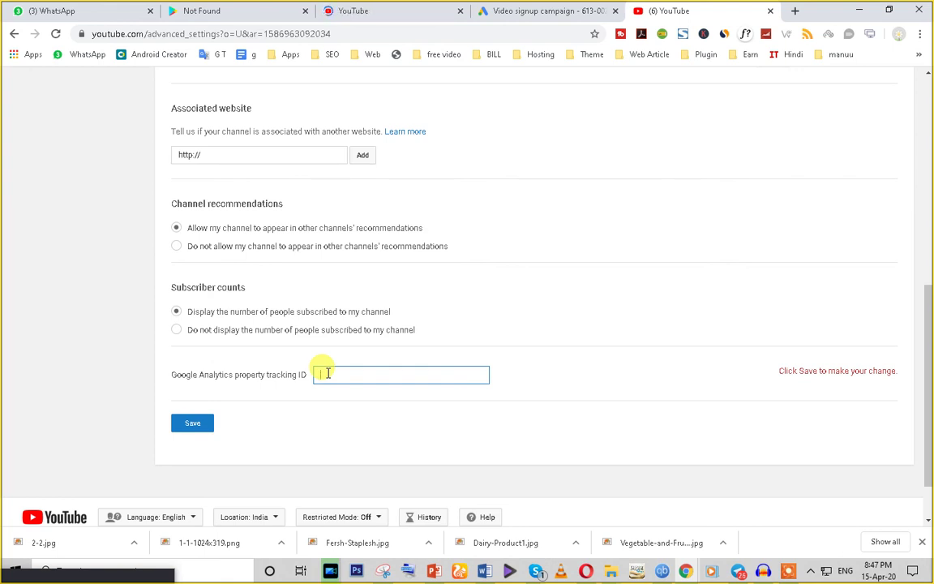
Step: Leave the channel's advanced settings and return to the Google Ads 'Video Promotion' campaign draft
scroll(467, 188, up, 5)
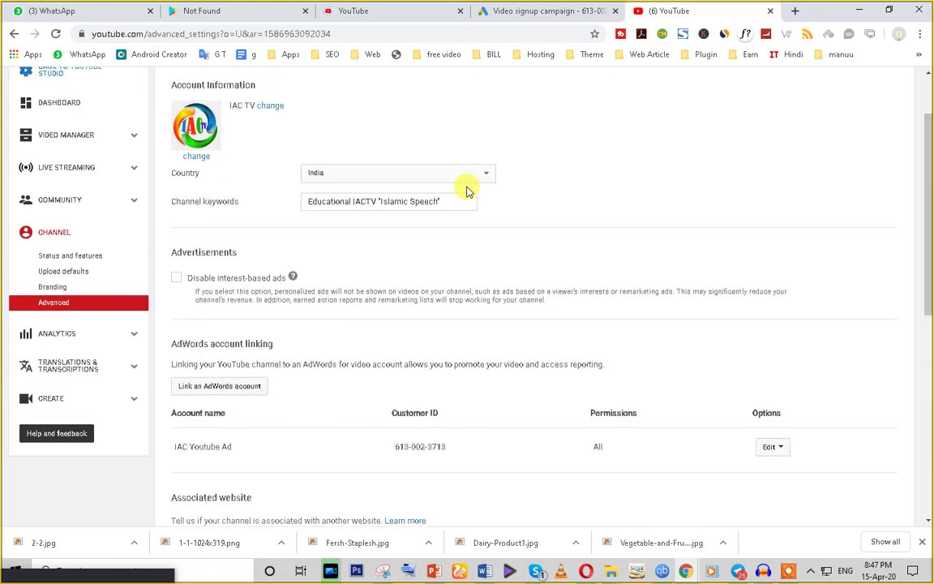
scroll(273, 231, up, 2)
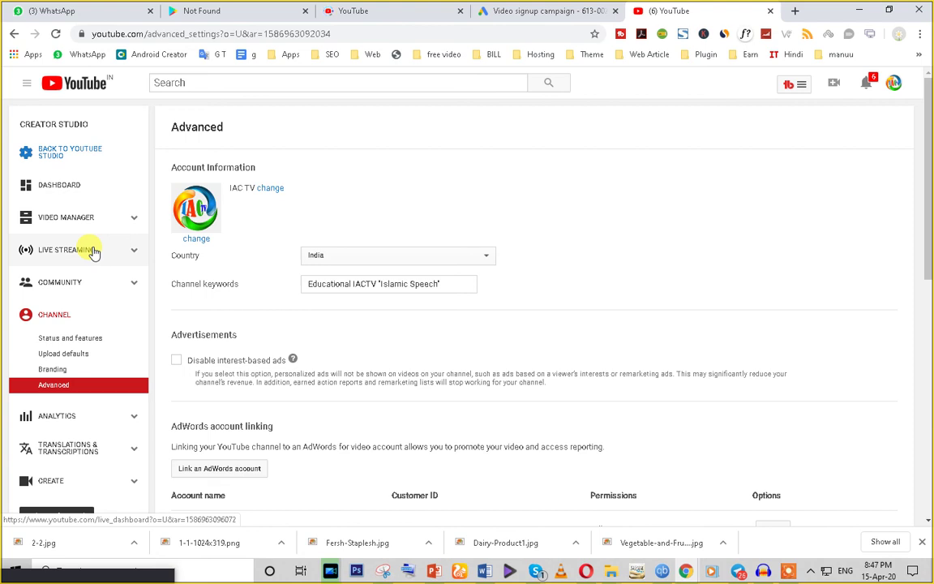
click(349, 11)
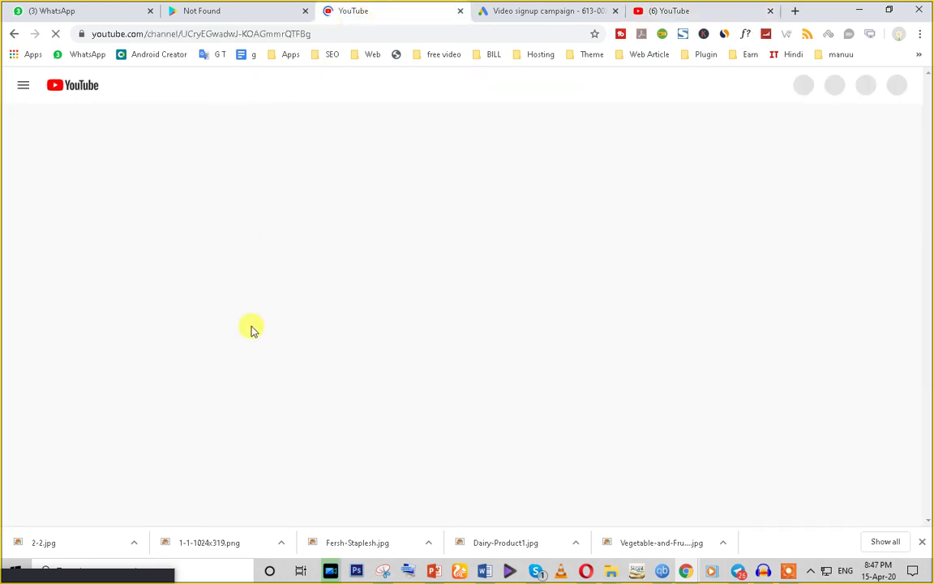
click(517, 11)
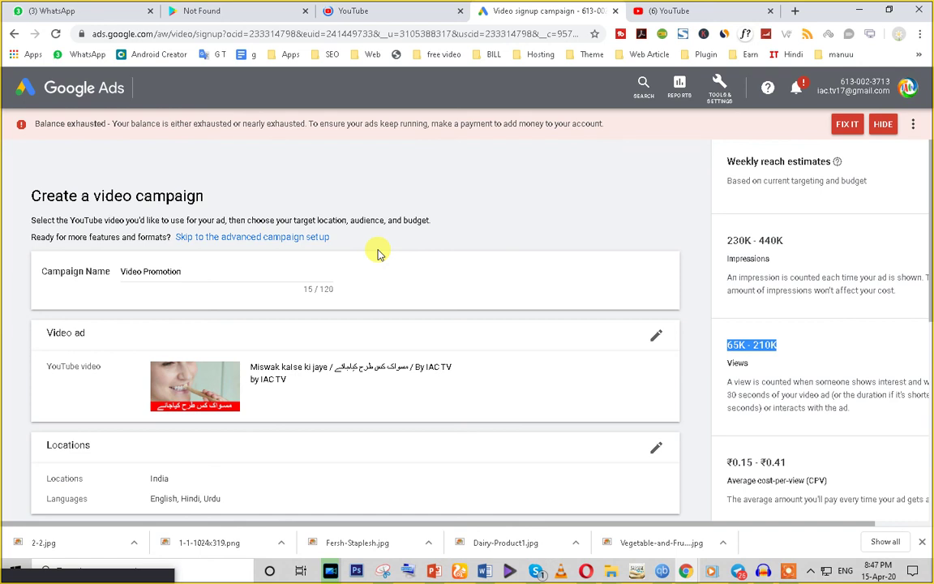
click(791, 572)
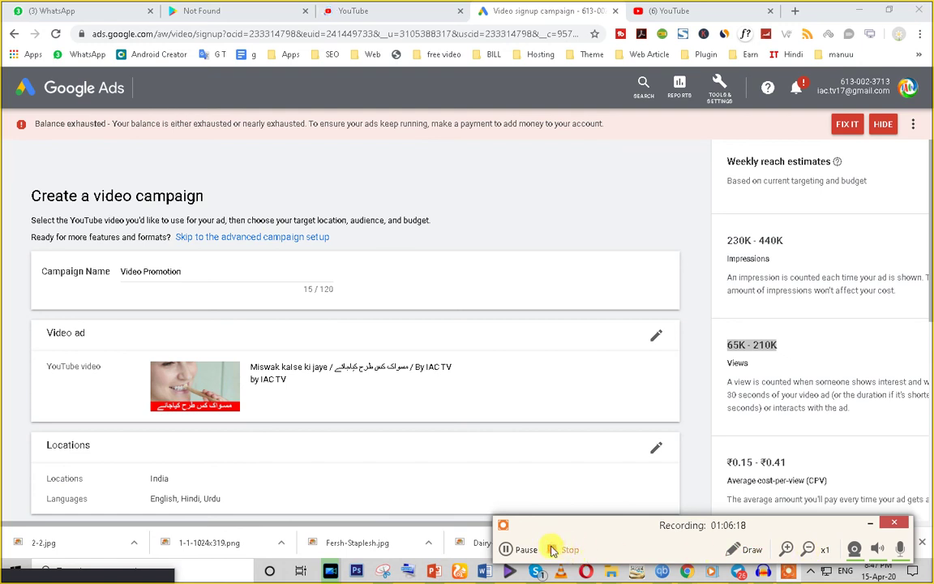
click(869, 524)
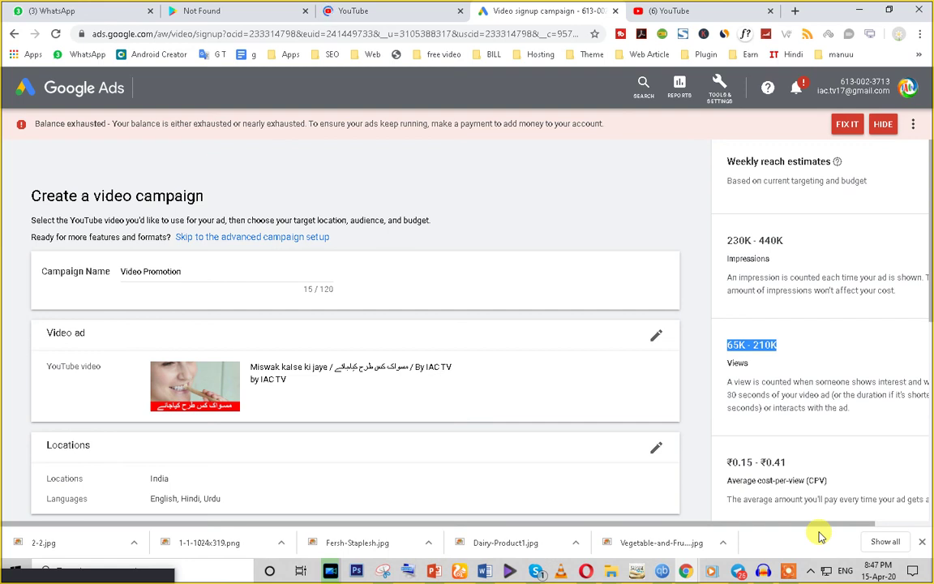
click(791, 573)
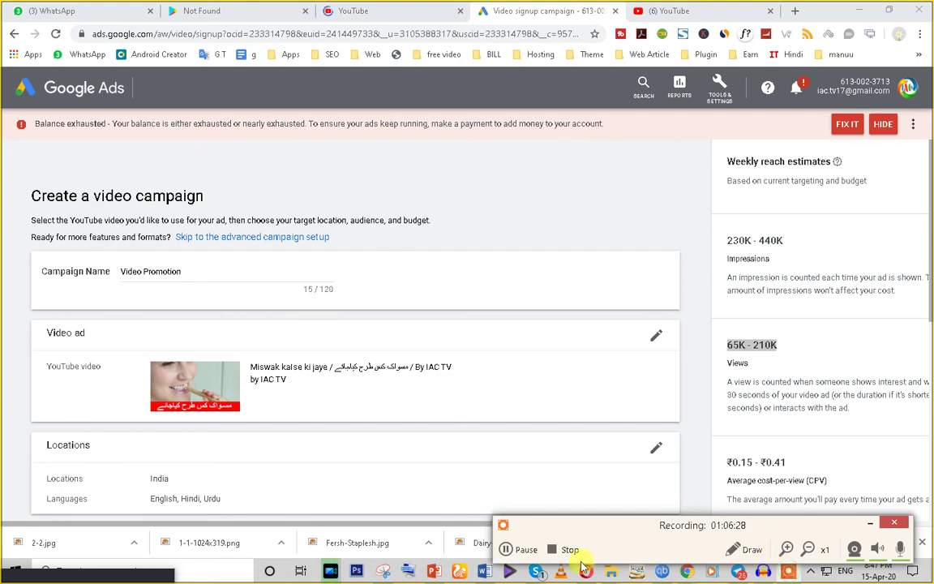